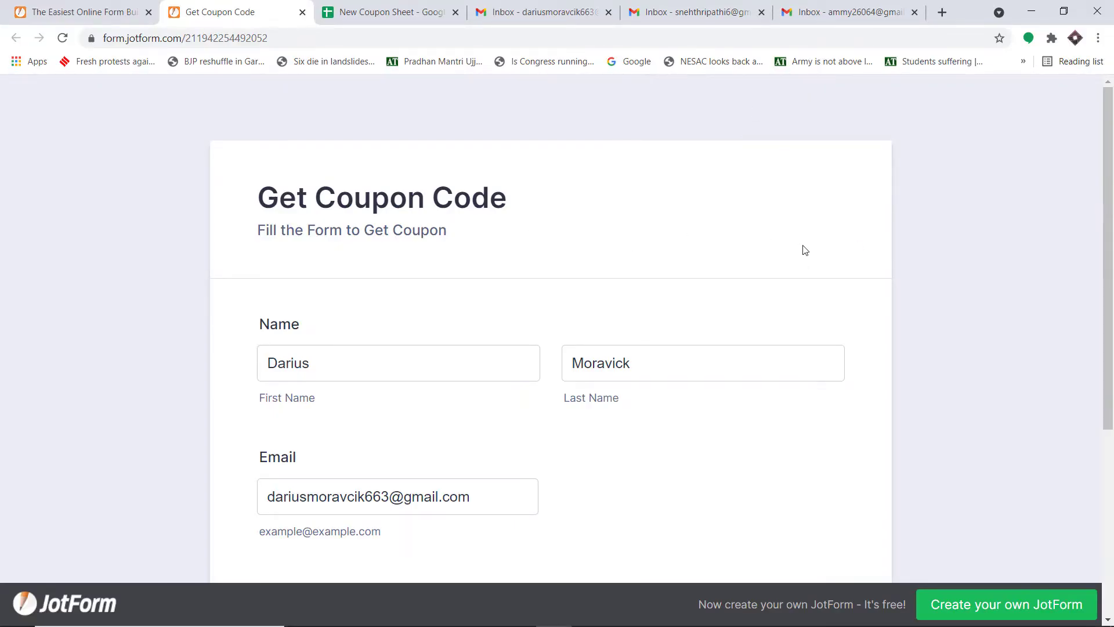
# Compare the coupon sheet's assigned codes with the Get Coupon Code request form
pyautogui.click(436, 10)
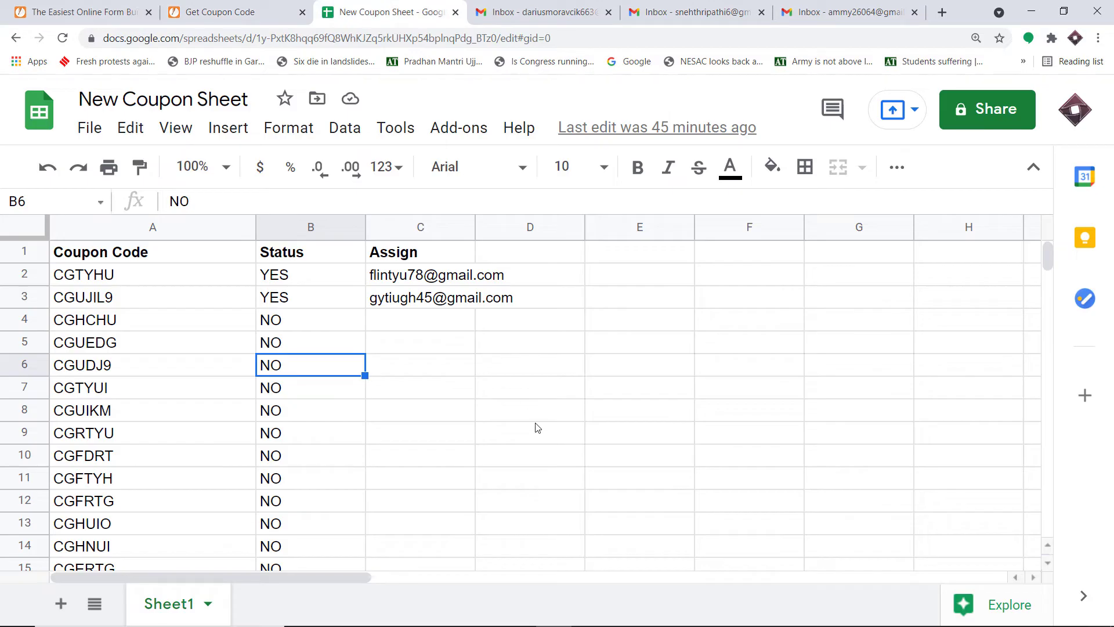
pyautogui.click(226, 11)
pyautogui.scroll(-1, 475, 316)
pyautogui.scroll(-1, 475, 315)
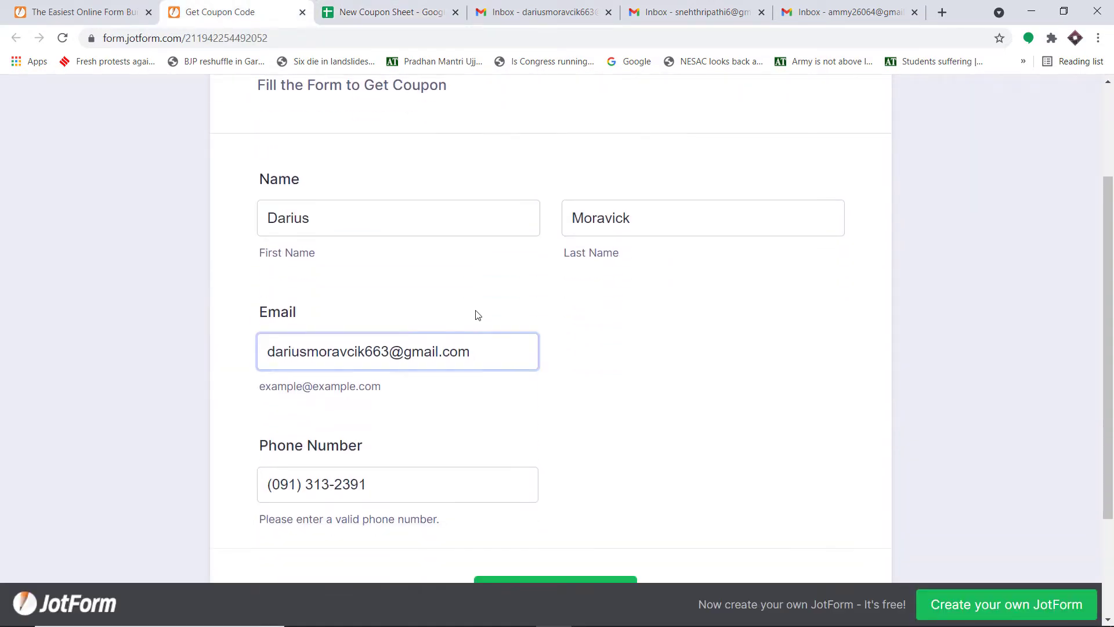
pyautogui.click(642, 227)
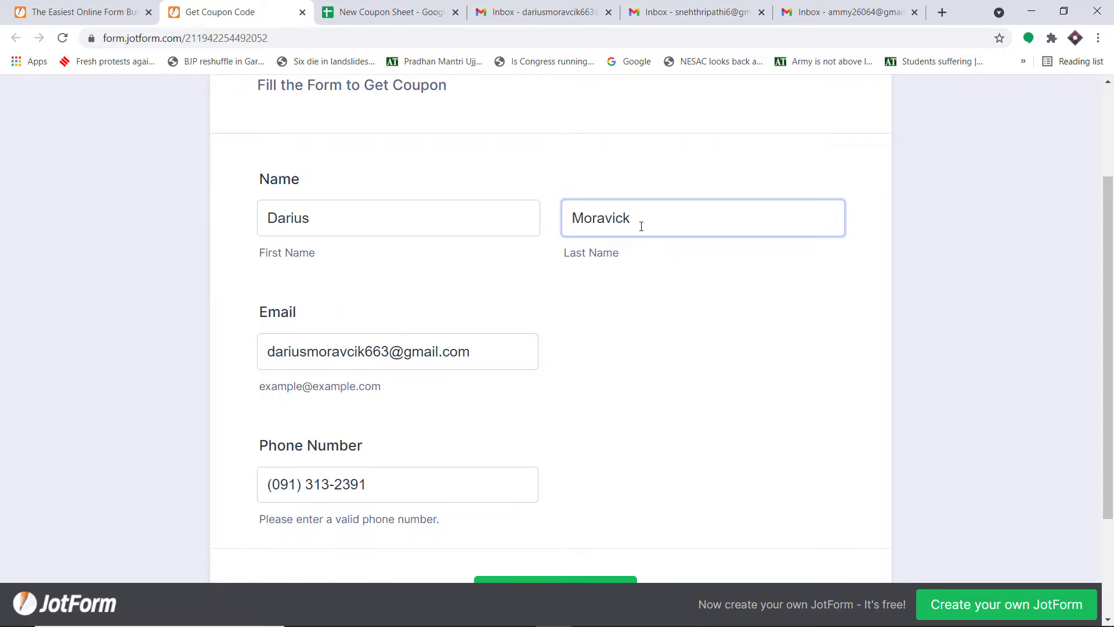
pyautogui.click(371, 12)
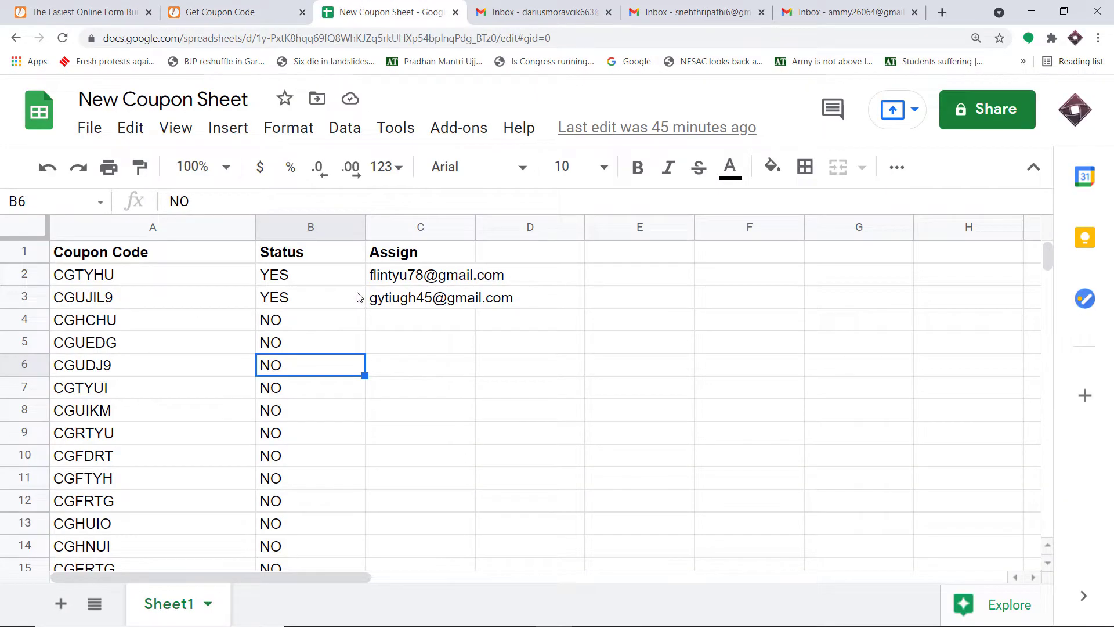
pyautogui.click(230, 8)
# Review the form's first name, email and phone number fields
pyautogui.click(469, 215)
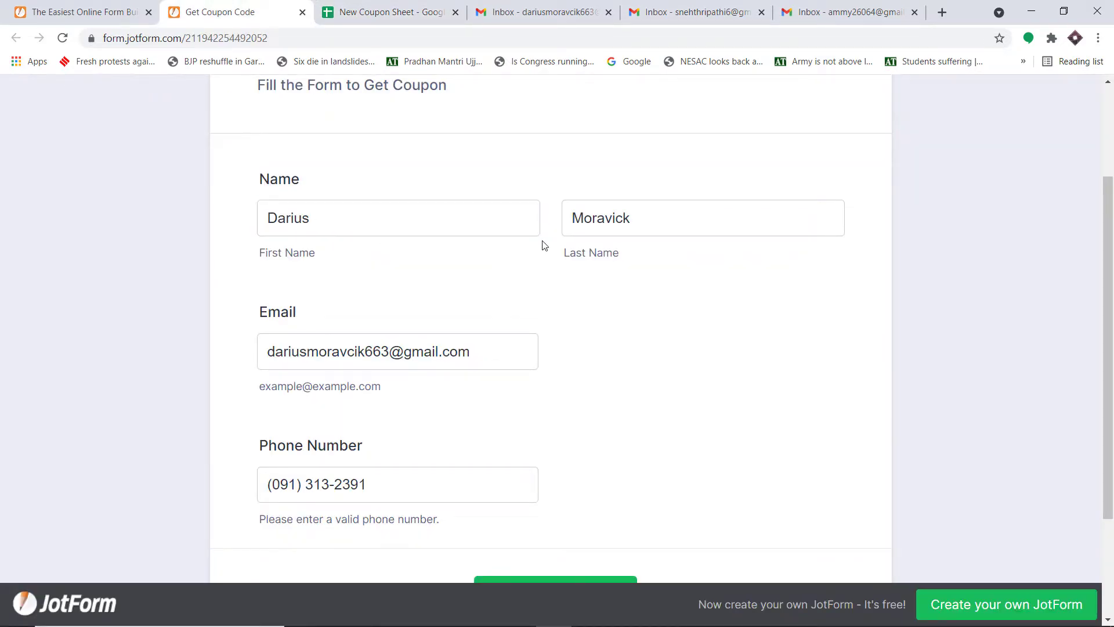
pyautogui.click(462, 361)
pyautogui.press('Tab')
pyautogui.click(400, 424)
pyautogui.scroll(-1, 400, 423)
pyautogui.click(413, 412)
pyautogui.click(505, 363)
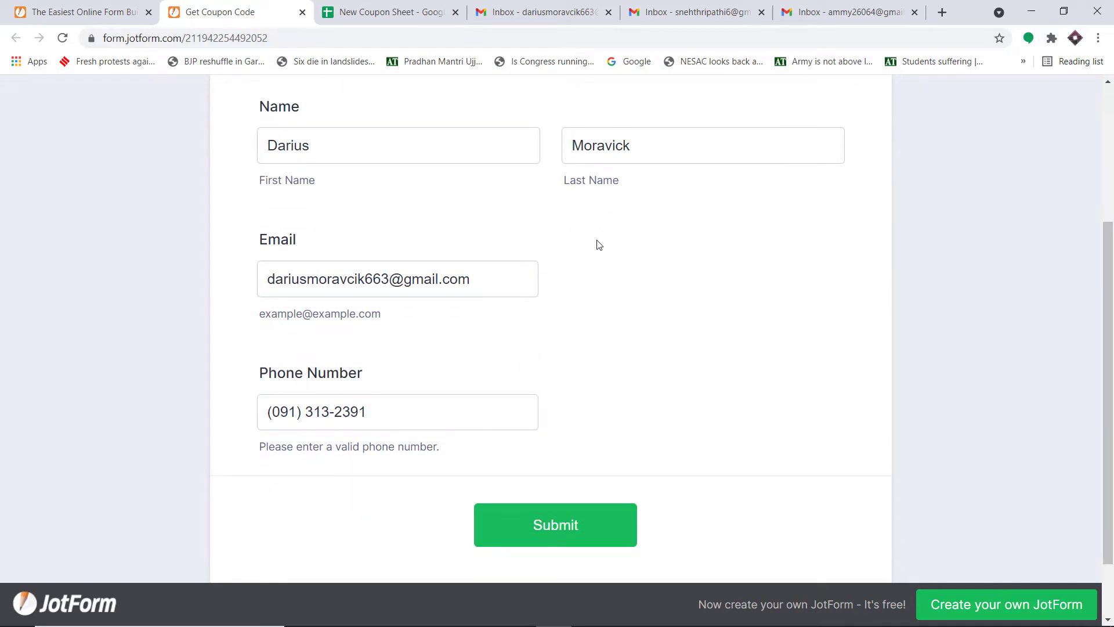
pyautogui.click(298, 155)
pyautogui.click(516, 177)
# Recheck the coupon sheet, then submit the Get Coupon Code form and return to the sheet
pyautogui.click(405, 8)
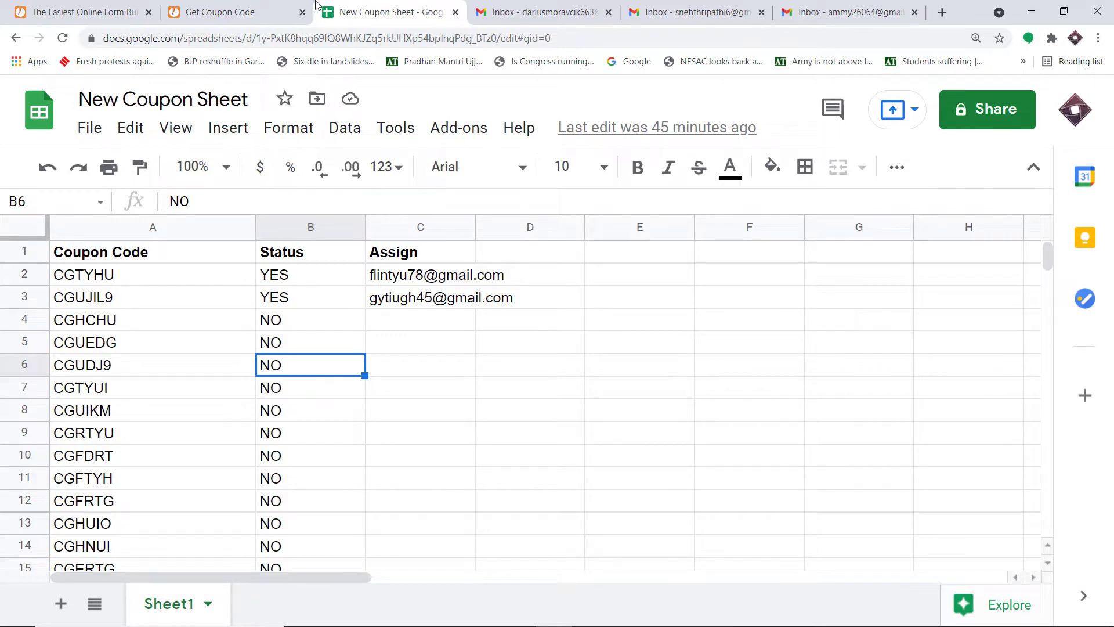
pyautogui.click(273, 6)
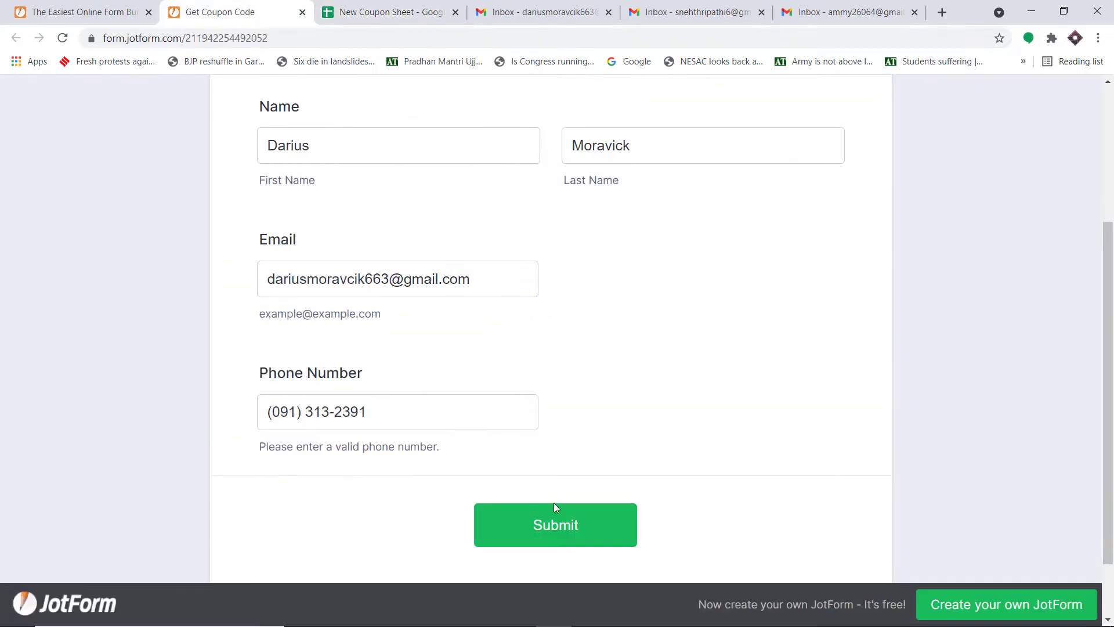
pyautogui.click(556, 528)
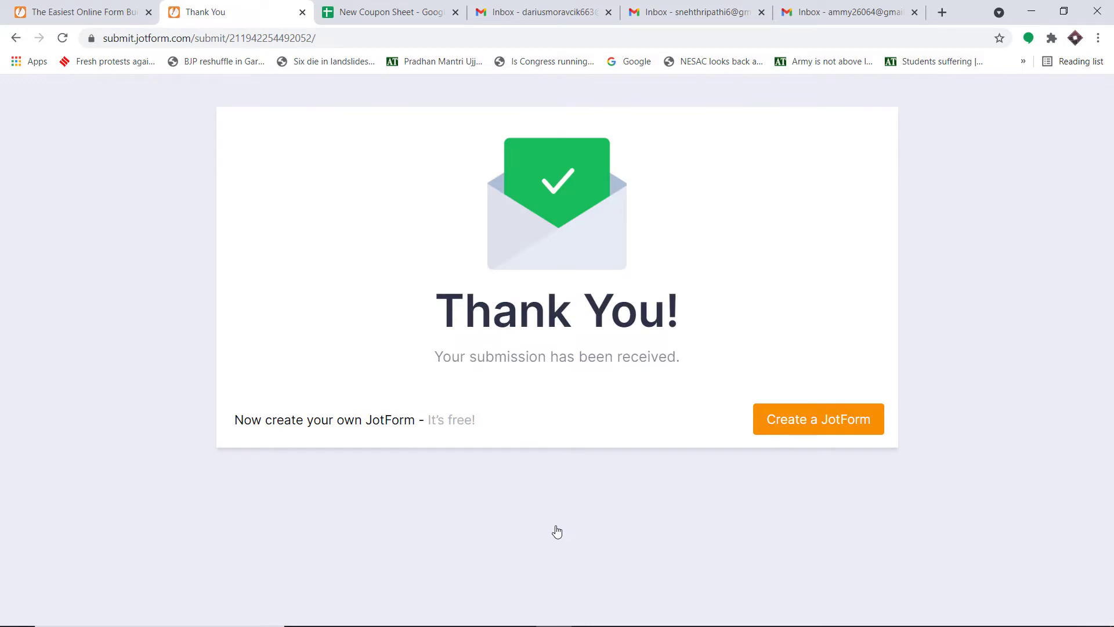
pyautogui.click(391, 7)
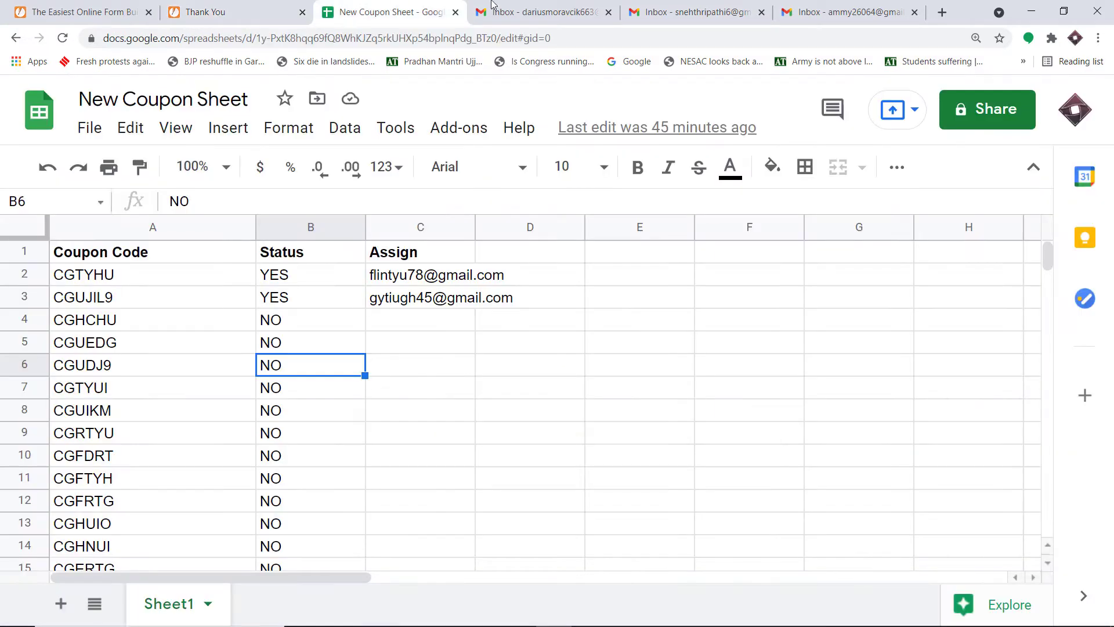
# Refresh Gmail, open XYZ Stores' 'Avail Coupon Codes' email and select the code CGHCHU
pyautogui.click(540, 6)
pyautogui.click(62, 38)
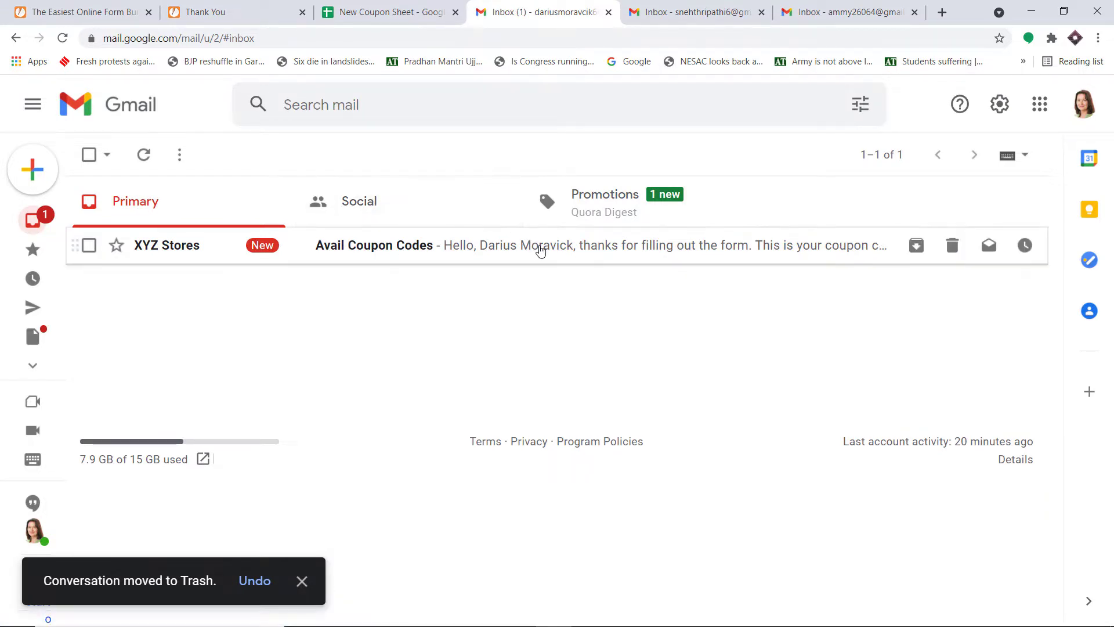
pyautogui.click(532, 245)
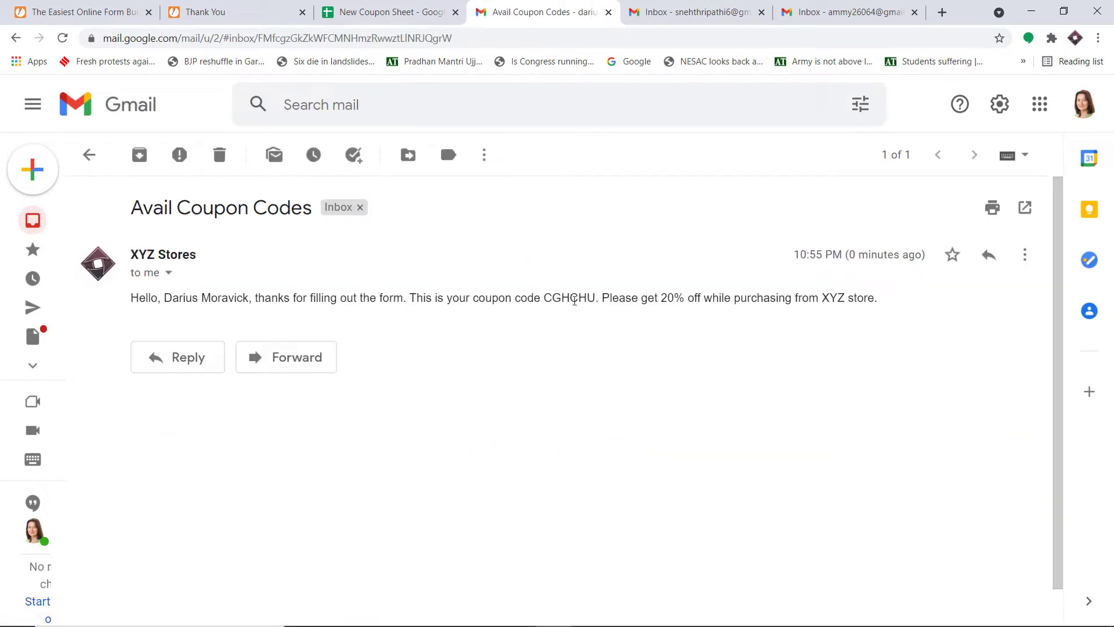
pyautogui.keyDown('shift'); pyautogui.click(547, 306); pyautogui.keyUp('shift')
pyautogui.moveTo(544, 299); pyautogui.dragTo(599, 299)
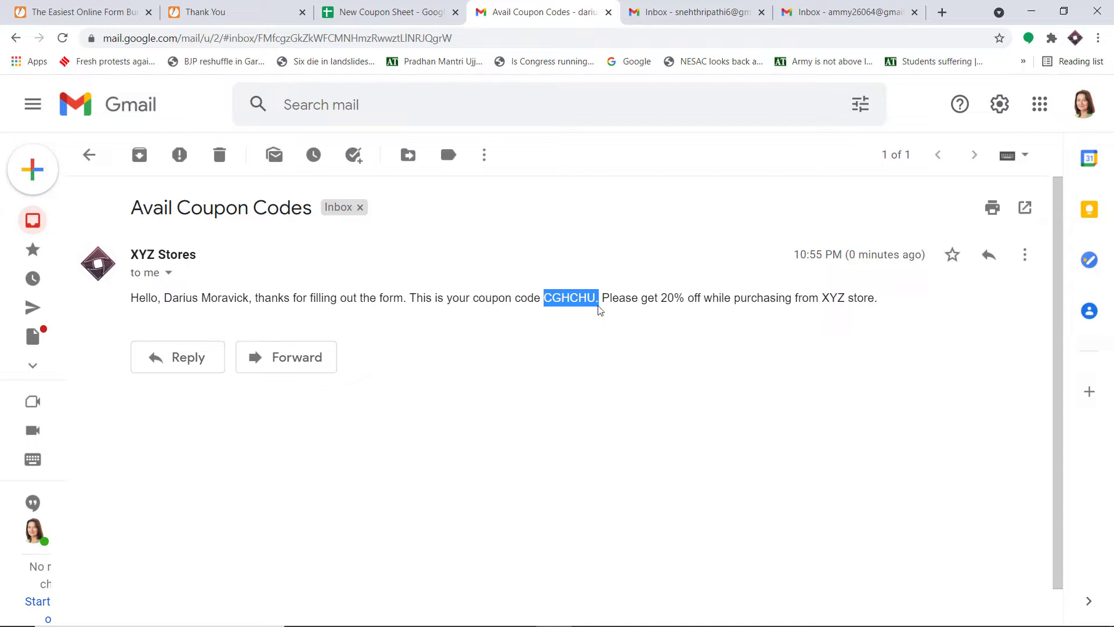
pyautogui.click(415, 8)
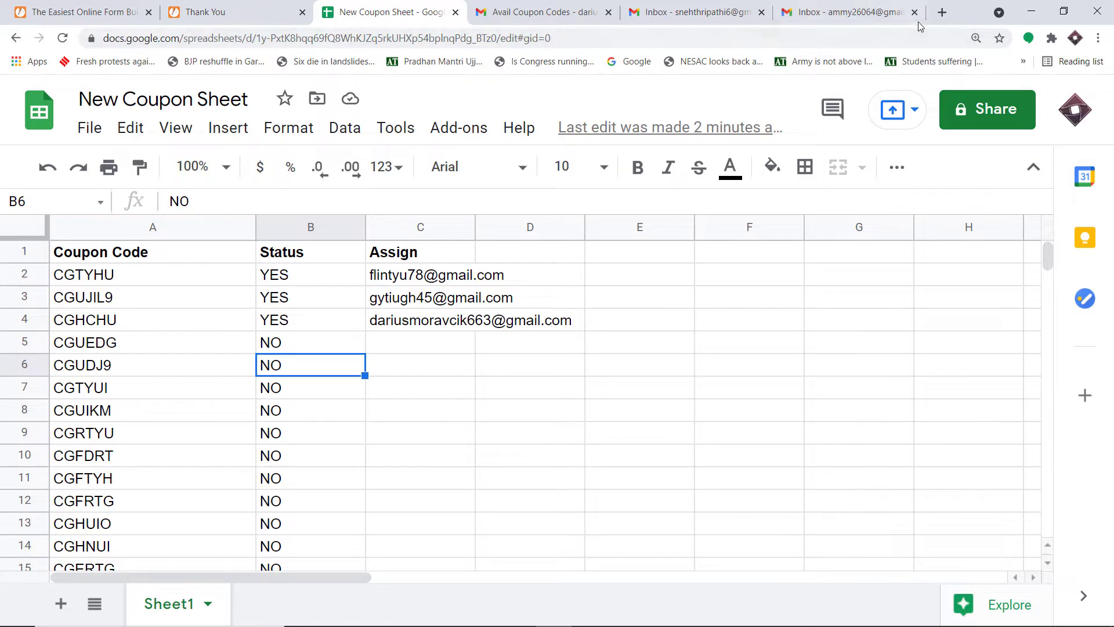
# Open pabbly.com in a new tab, enter via Sign Up Free, and choose Access Now under Connect
pyautogui.click(941, 14)
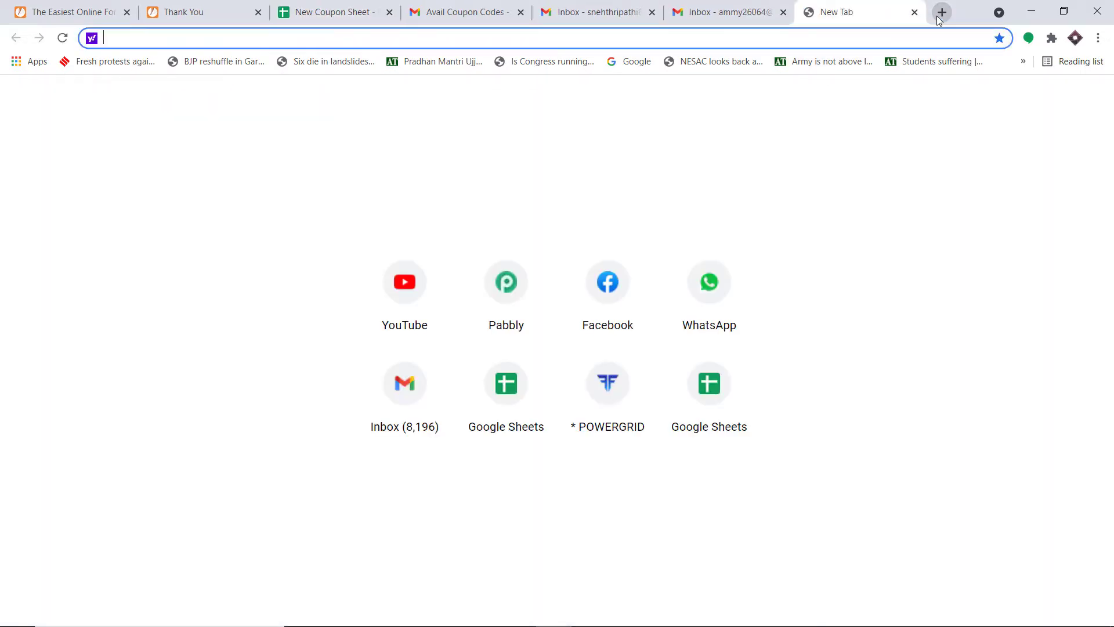
pyautogui.write('pabbly.com')
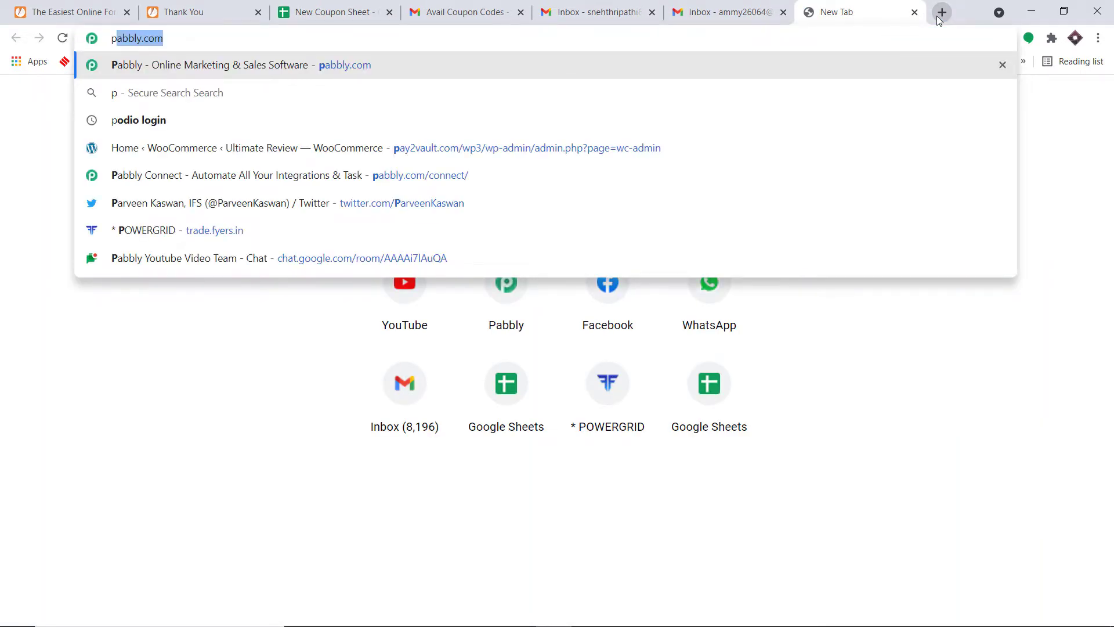
pyautogui.press('Return')
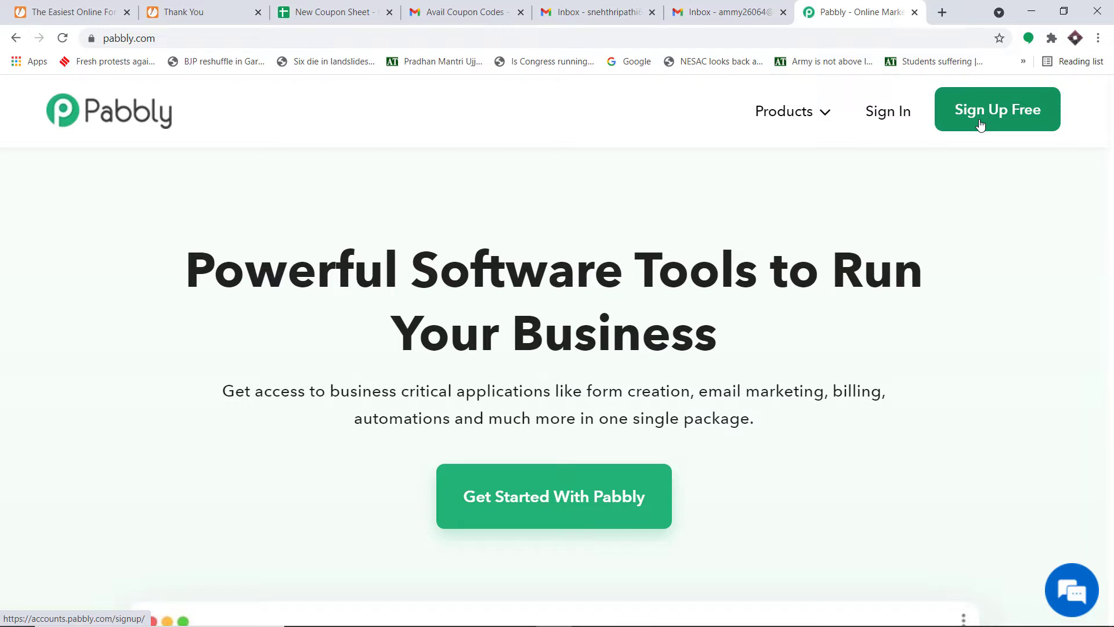
pyautogui.click(980, 126)
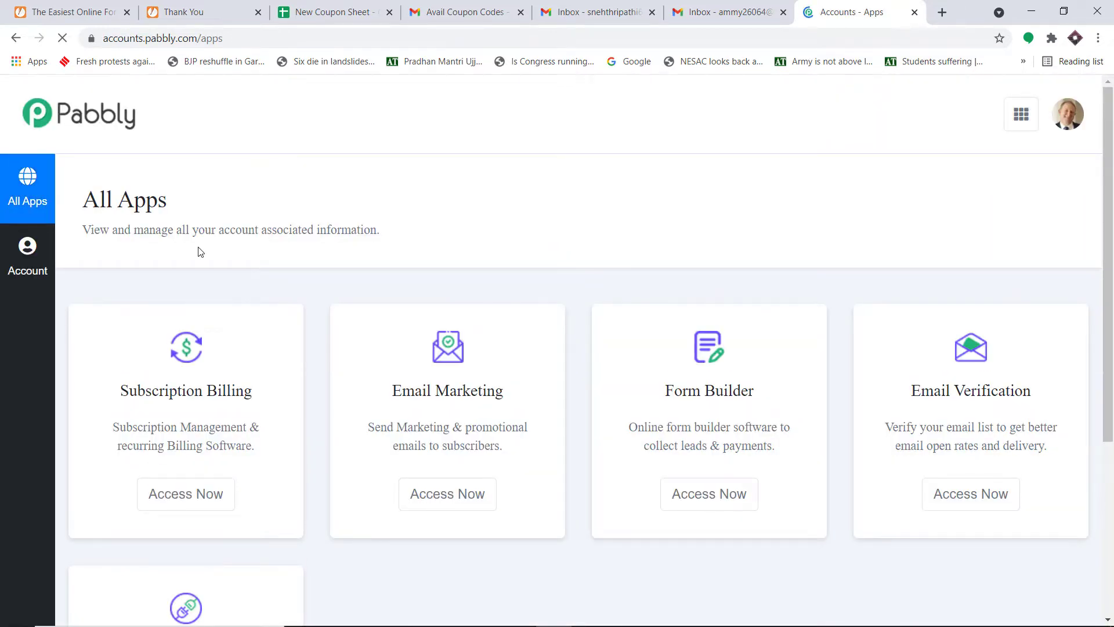
pyautogui.scroll(-5, 766, 255)
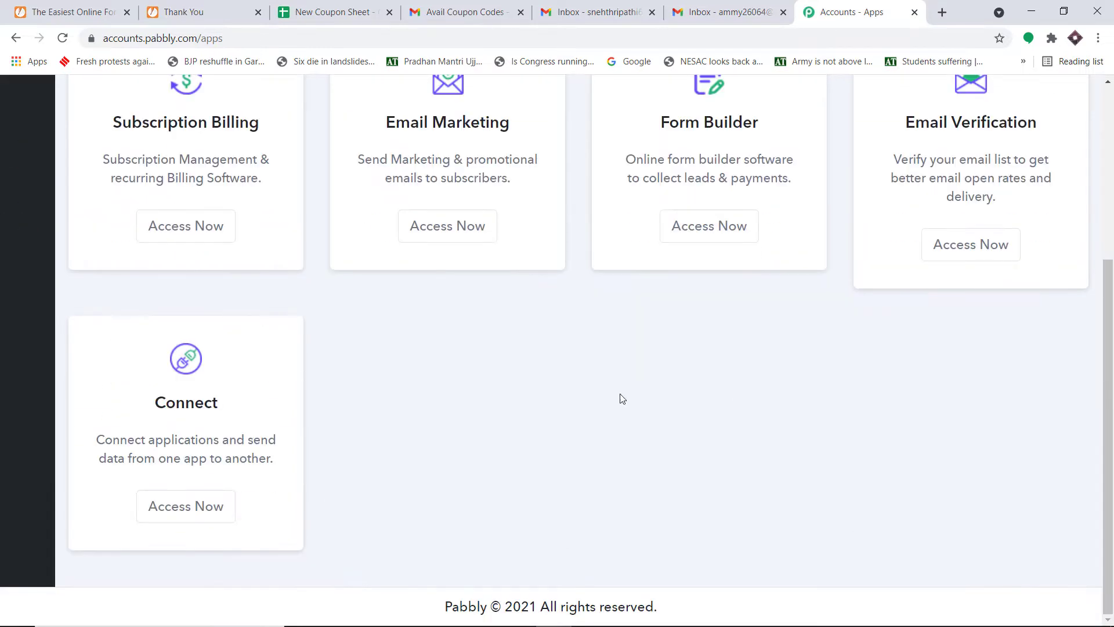
pyautogui.click(203, 505)
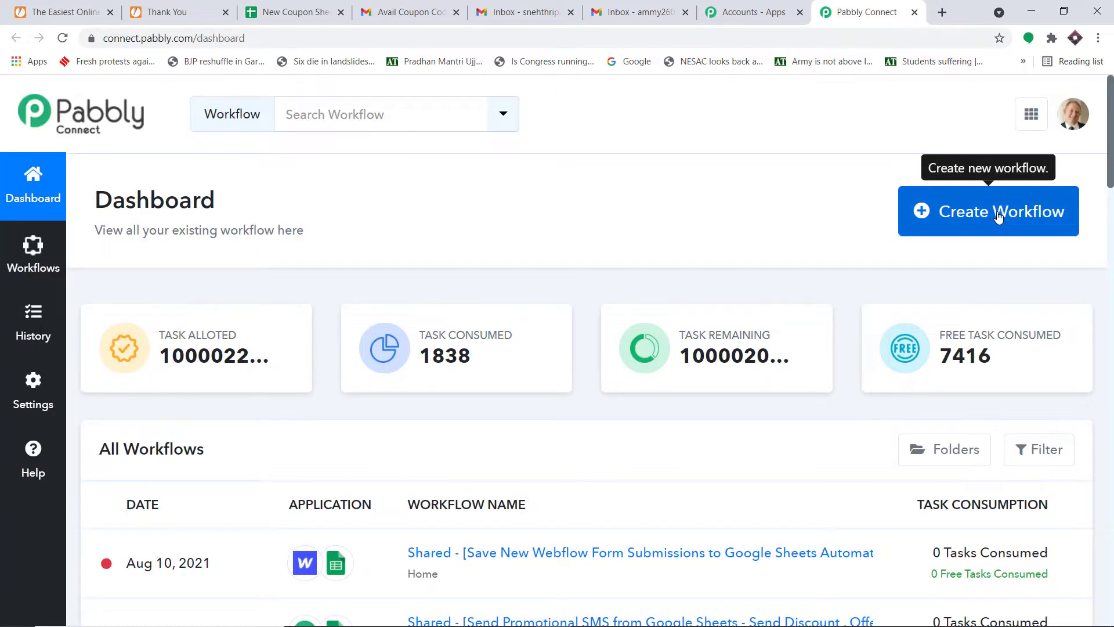
# Create a workflow named 'JotForm to Google Sheets to Gmail'
pyautogui.click(997, 215)
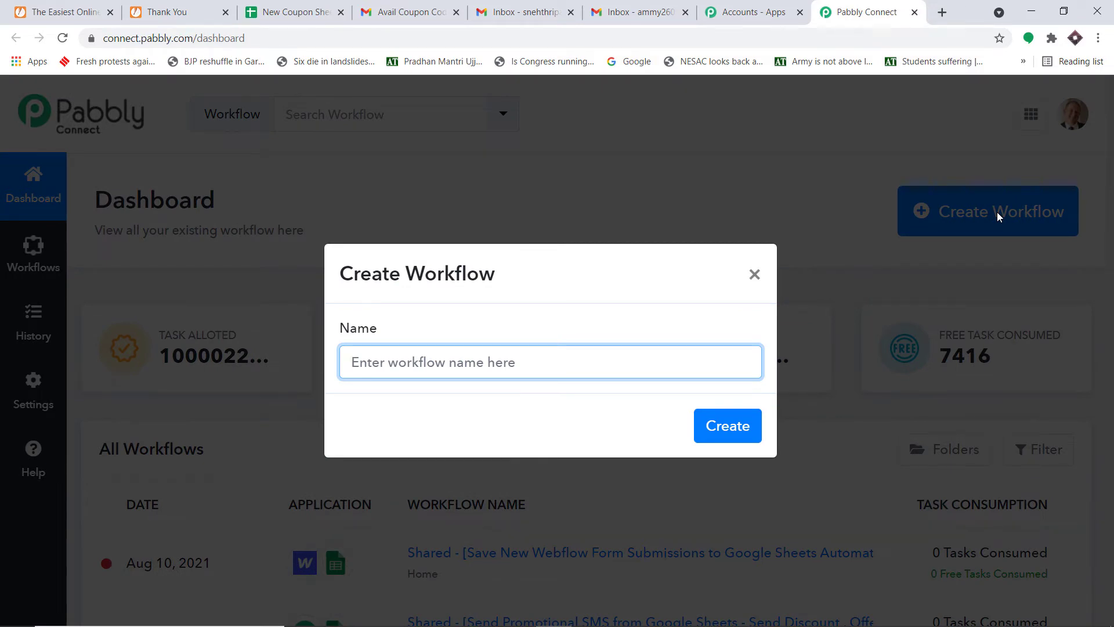
pyautogui.write('Jo')
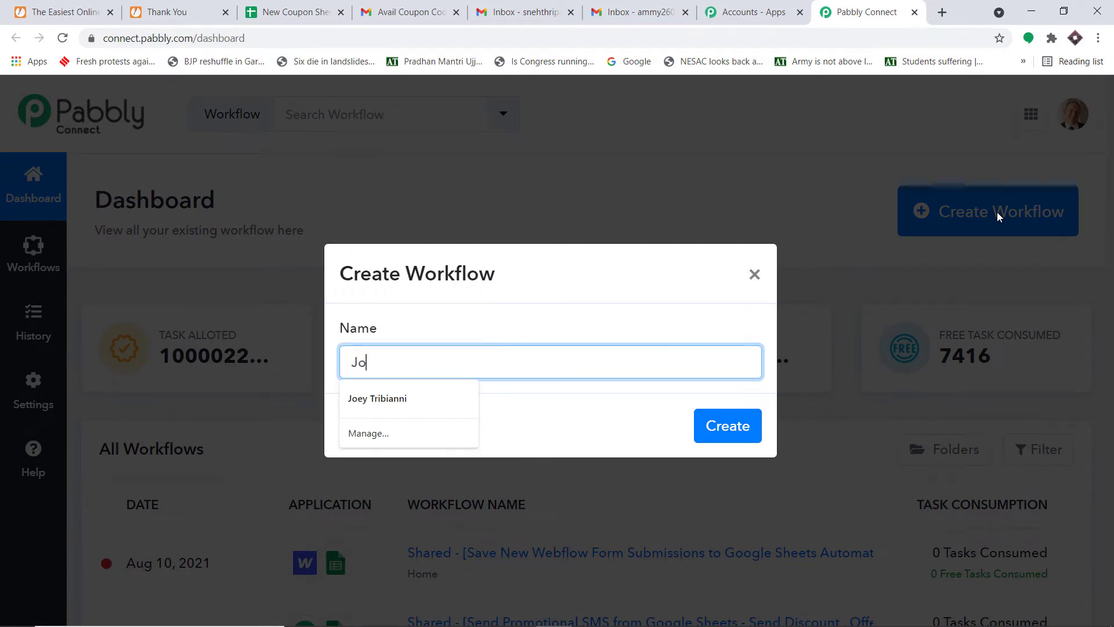
pyautogui.write('tForm')
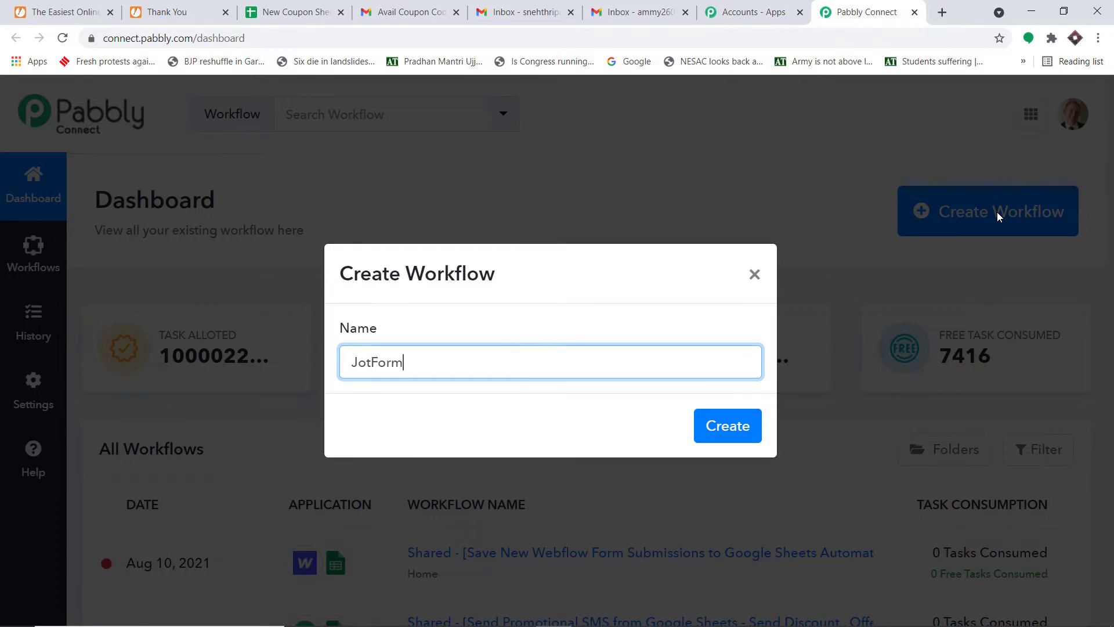
pyautogui.write(' to Go')
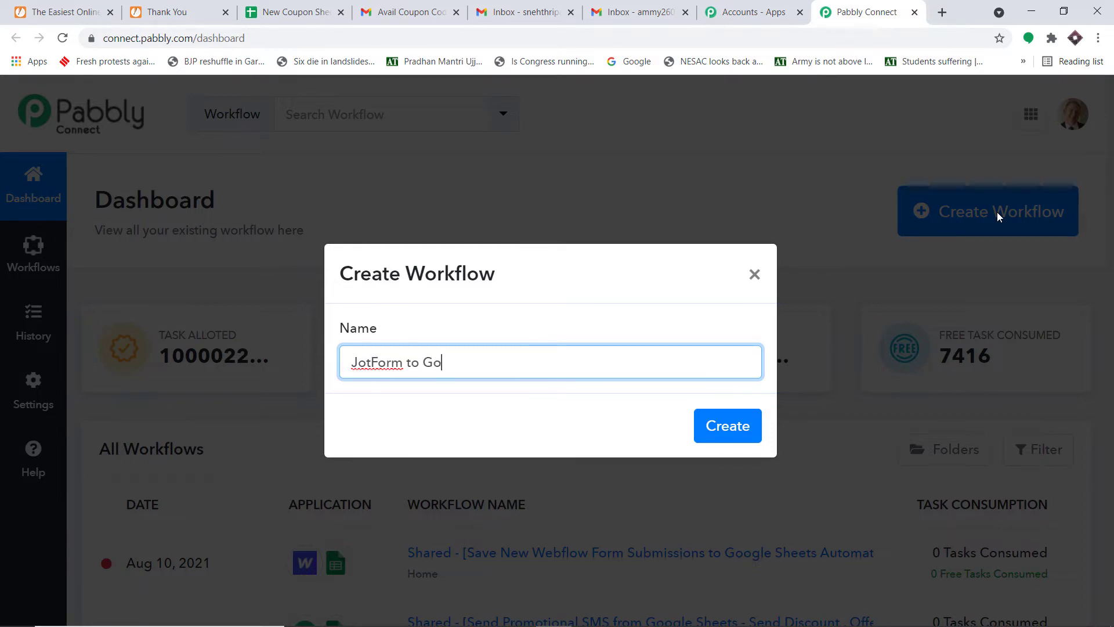
pyautogui.write('ogle Shee')
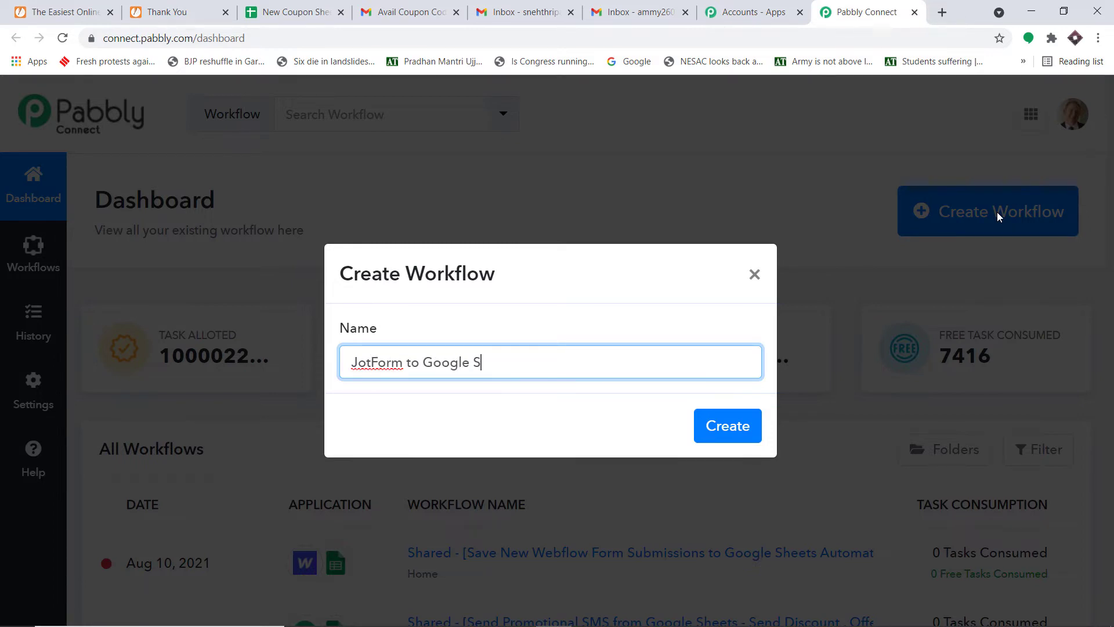
pyautogui.write('ts')
pyautogui.write(' to Gmail')
pyautogui.click(719, 437)
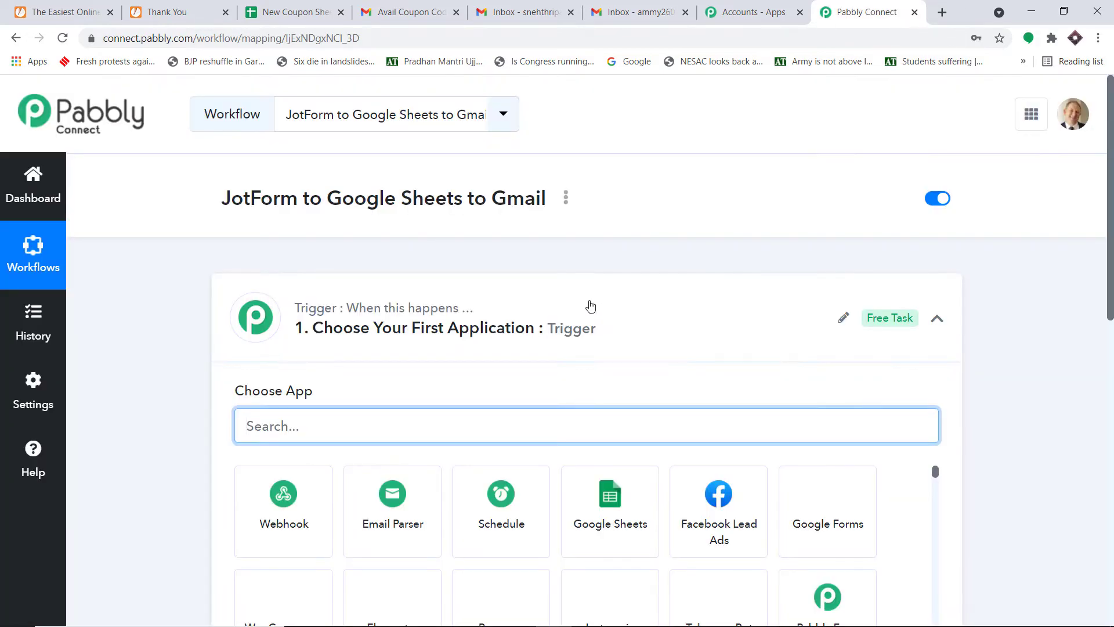
# Choose JotForm as the workflow's trigger app
pyautogui.click(589, 306)
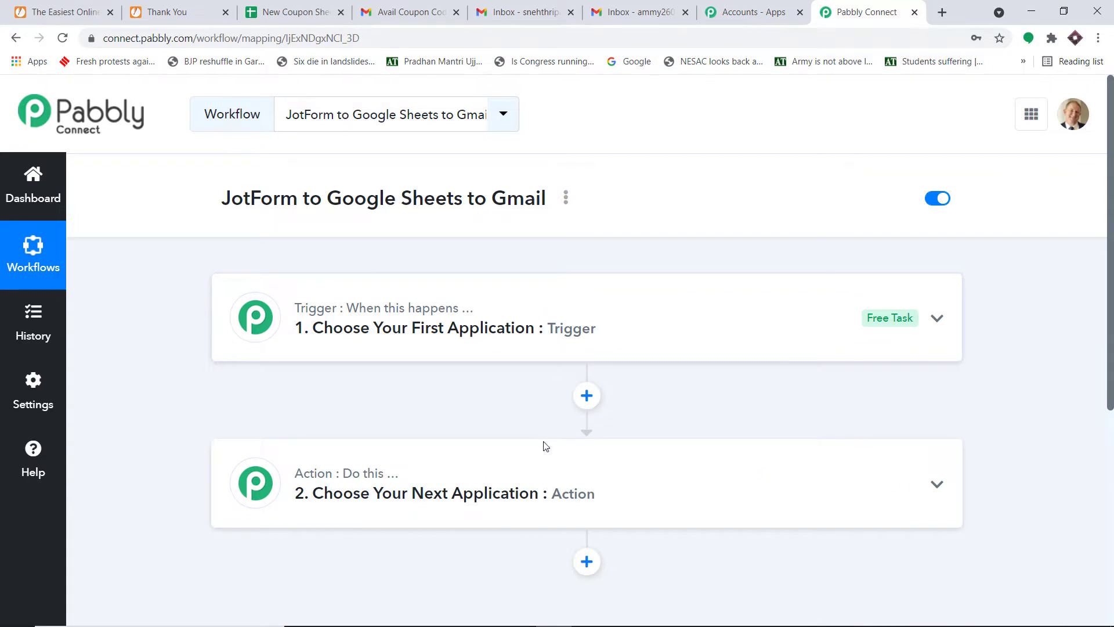
pyautogui.click(556, 329)
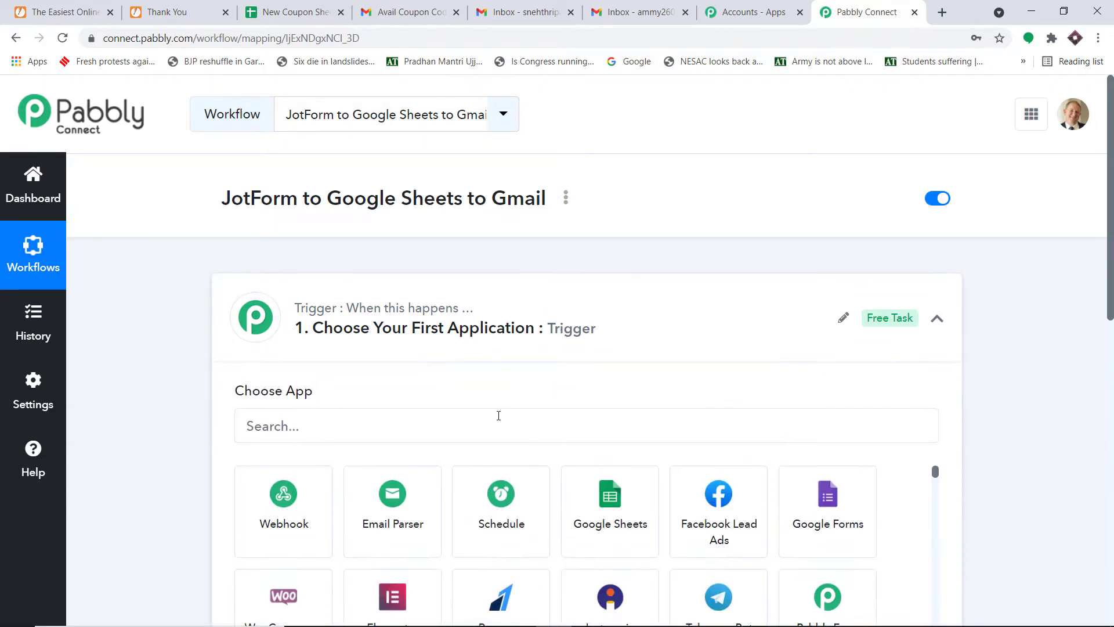
pyautogui.click(498, 421)
pyautogui.write('jo')
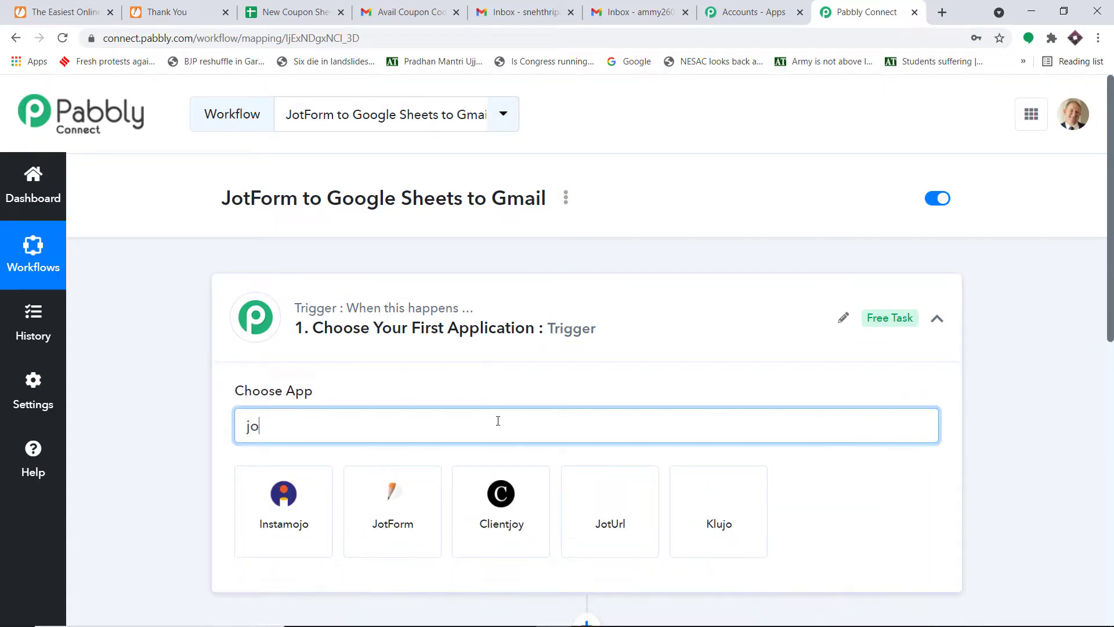
pyautogui.write('tf')
pyautogui.click(267, 511)
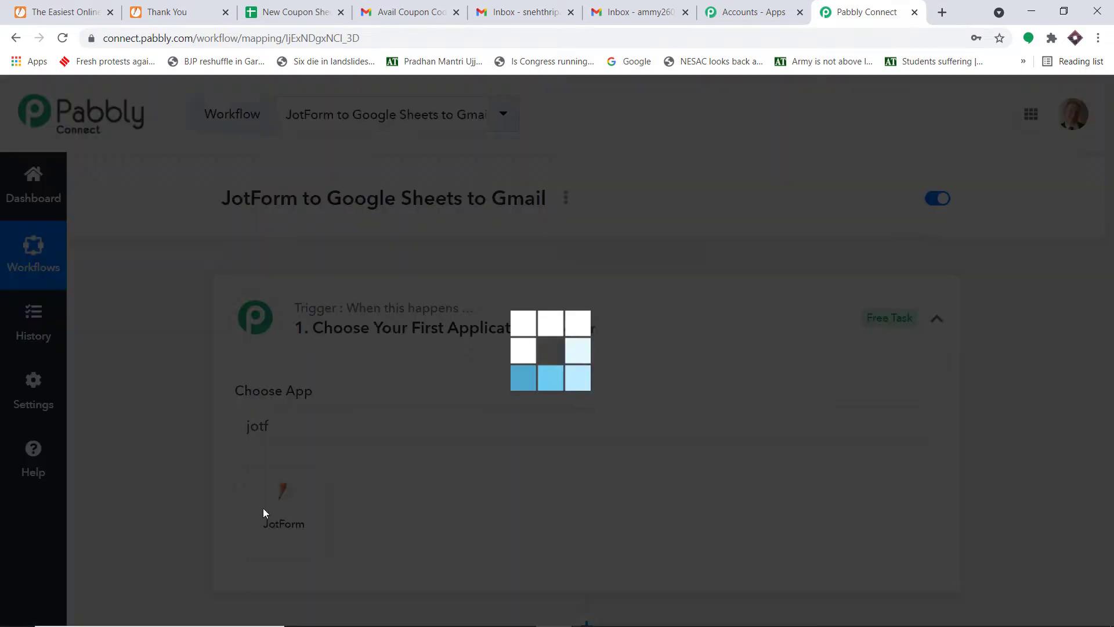
# Set the trigger event to New Response and scroll to the generated webhook URL
pyautogui.scroll(-3, 654, 336)
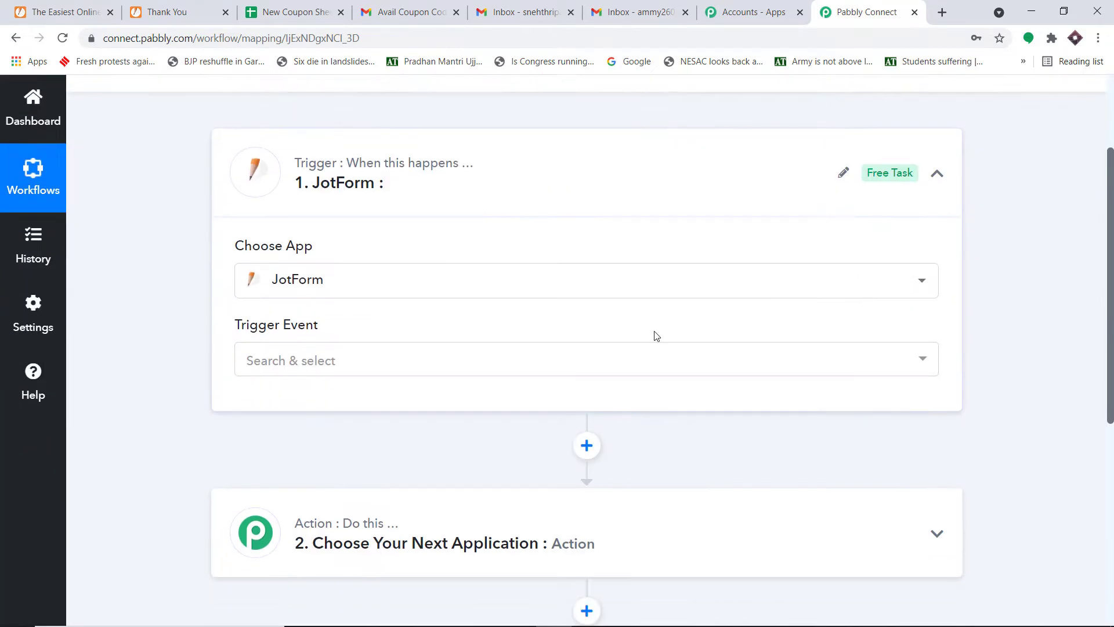
pyautogui.click(507, 366)
pyautogui.click(403, 447)
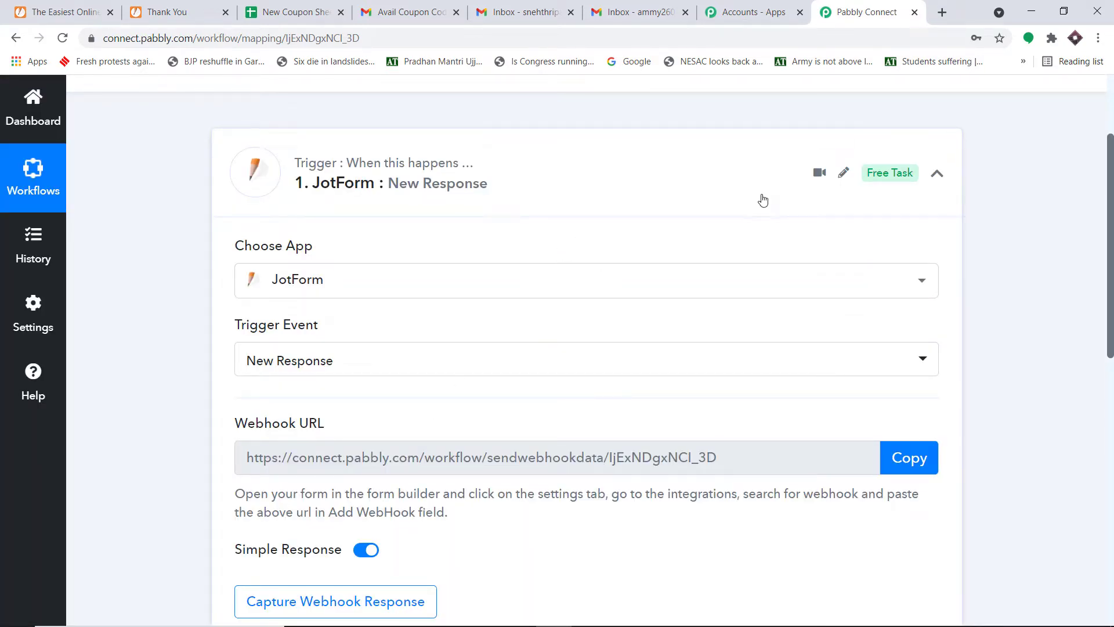
pyautogui.scroll(-1, 769, 205)
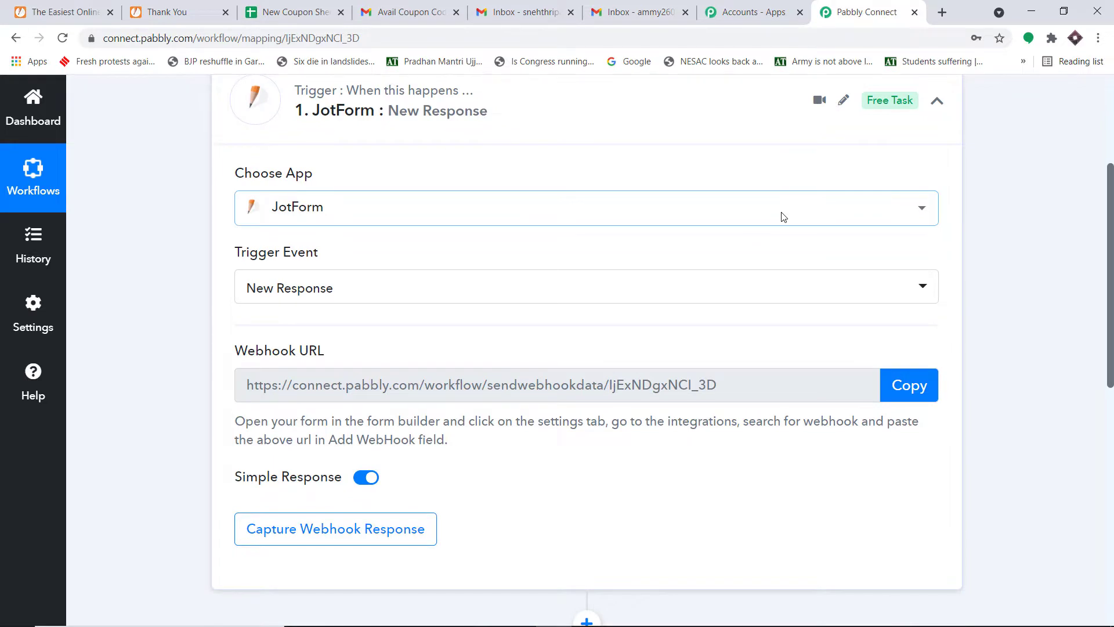
pyautogui.click(64, 12)
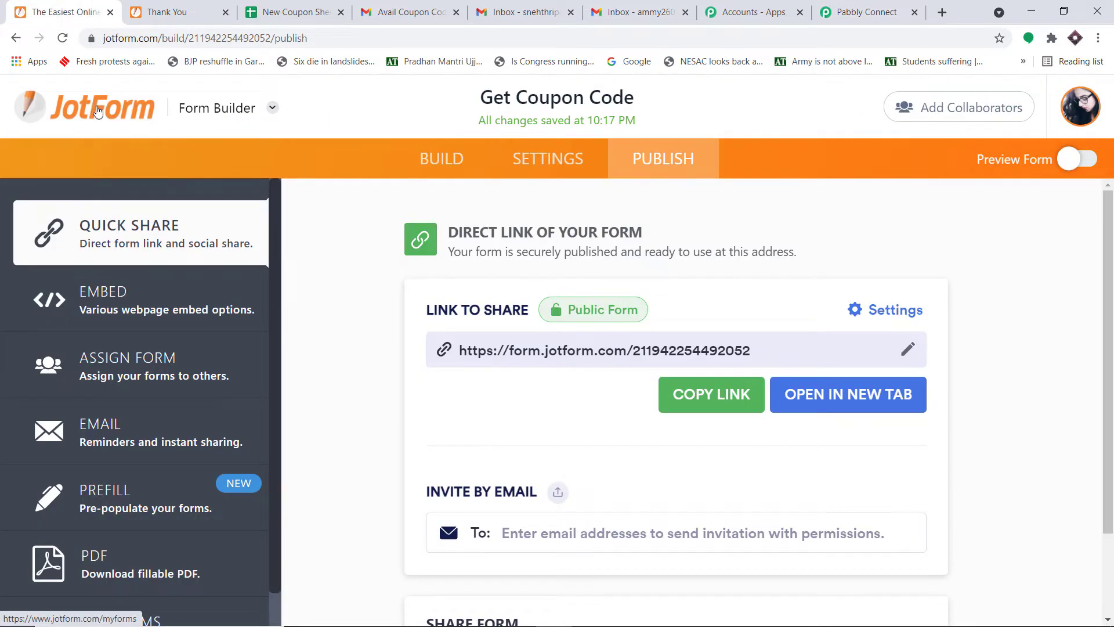
# Go to My Forms, dismiss the Summer Sale popup and open Get Coupon Code in Form Builder
pyautogui.click(53, 108)
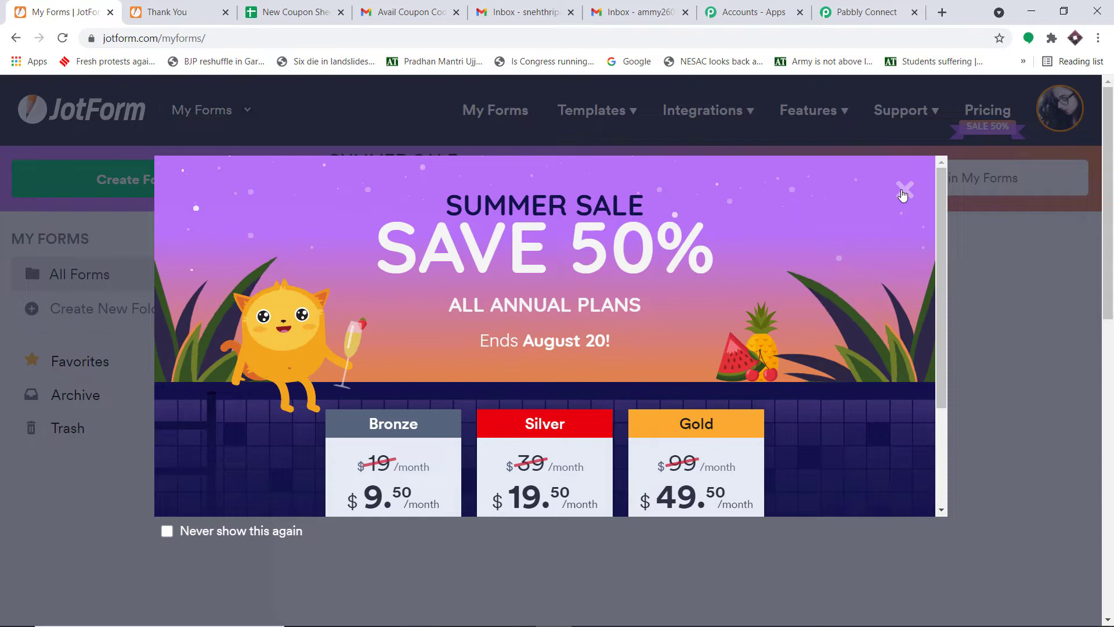
pyautogui.click(903, 189)
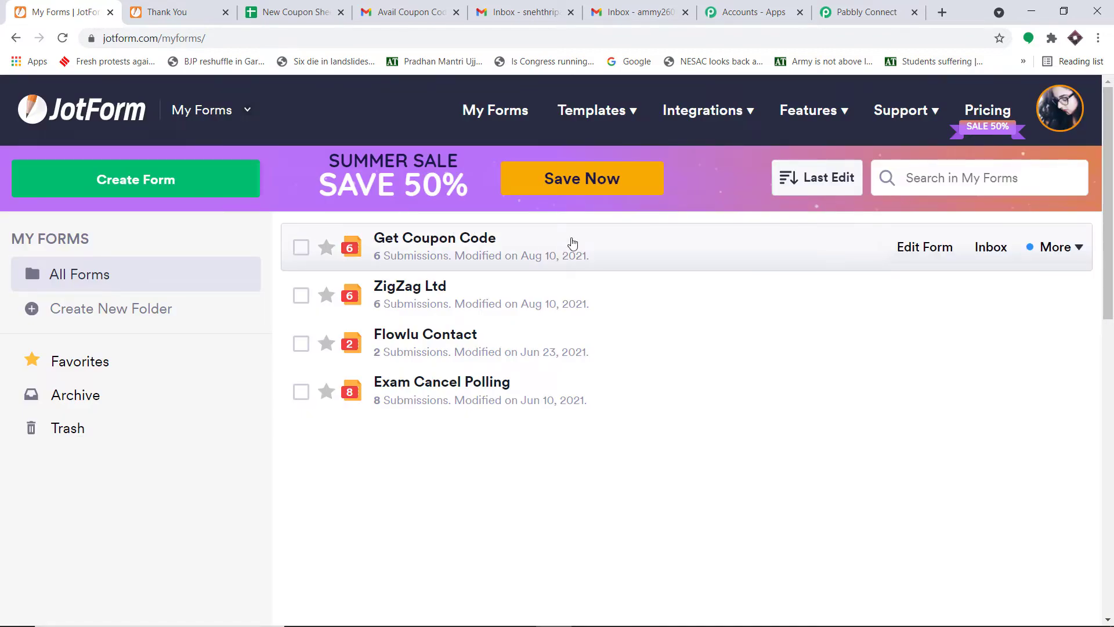
pyautogui.click(909, 249)
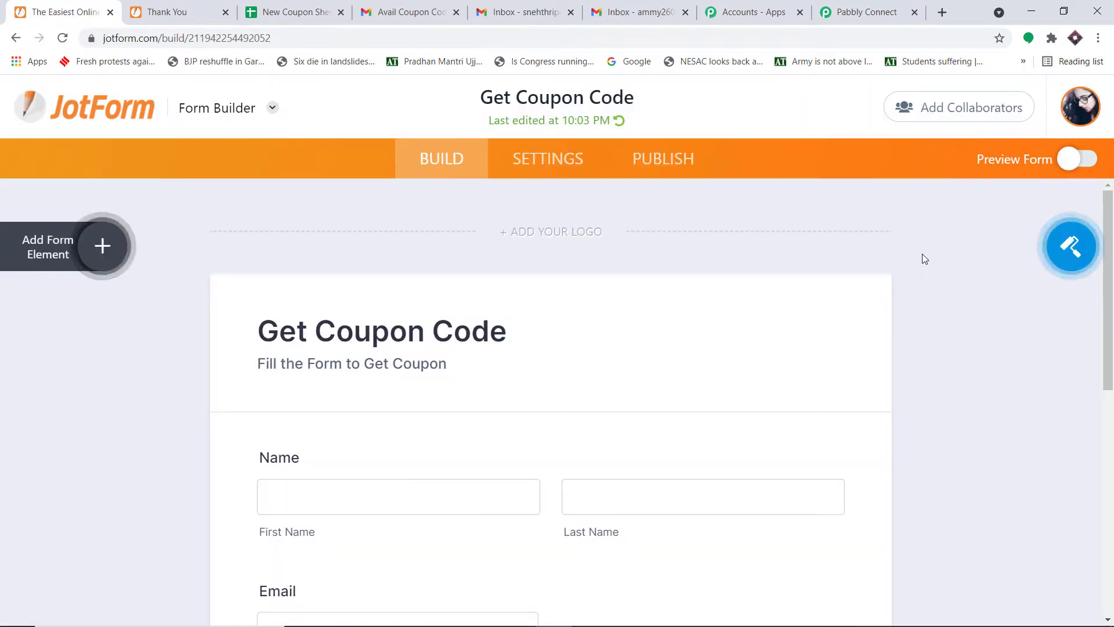
# Find WebHooks under Settings > Integrations and remove it, confirming with YES, REMOVE!
pyautogui.click(558, 160)
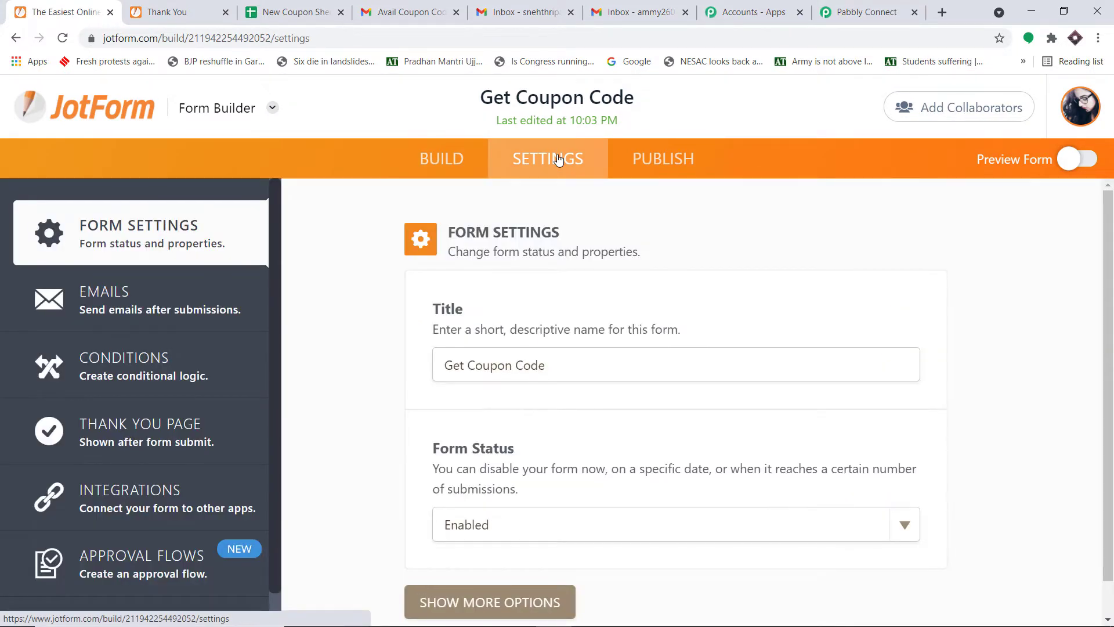
pyautogui.click(156, 491)
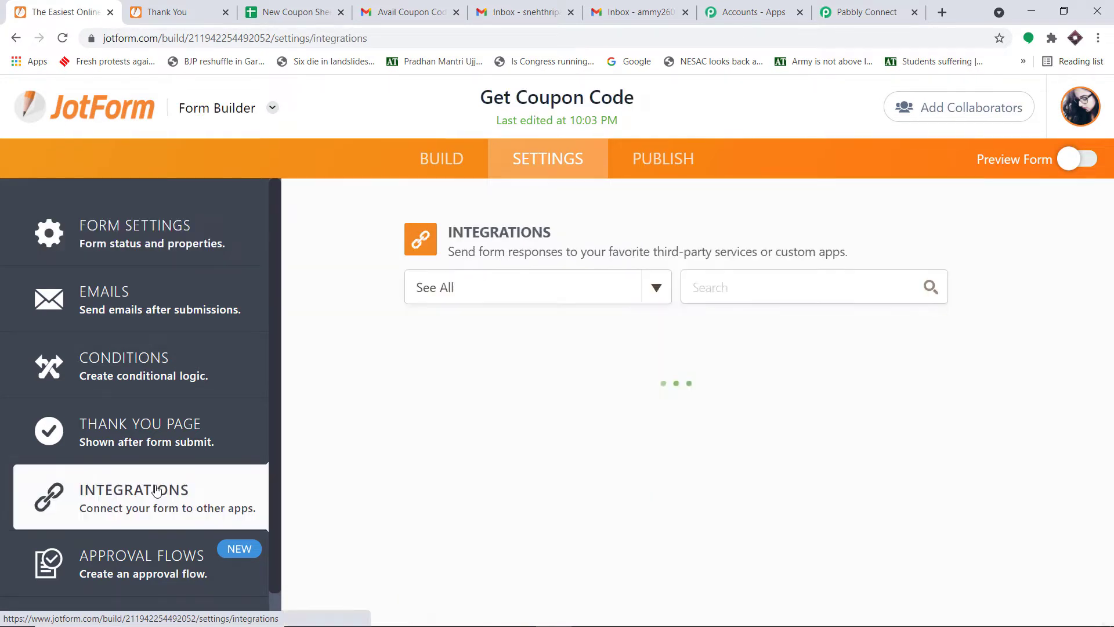
pyautogui.click(731, 283)
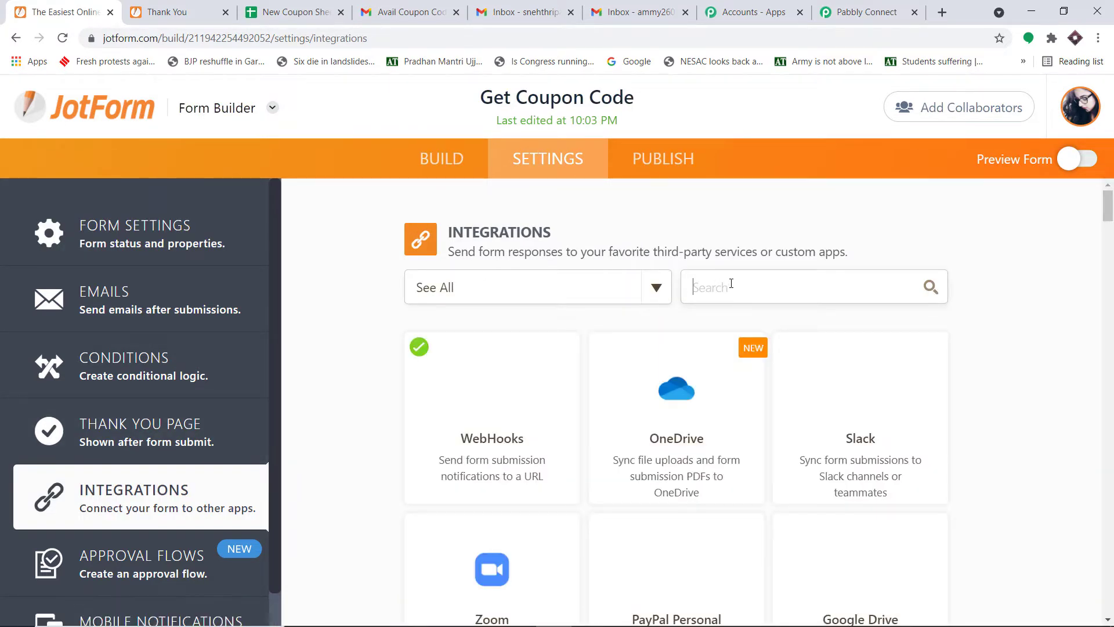
pyautogui.write('web')
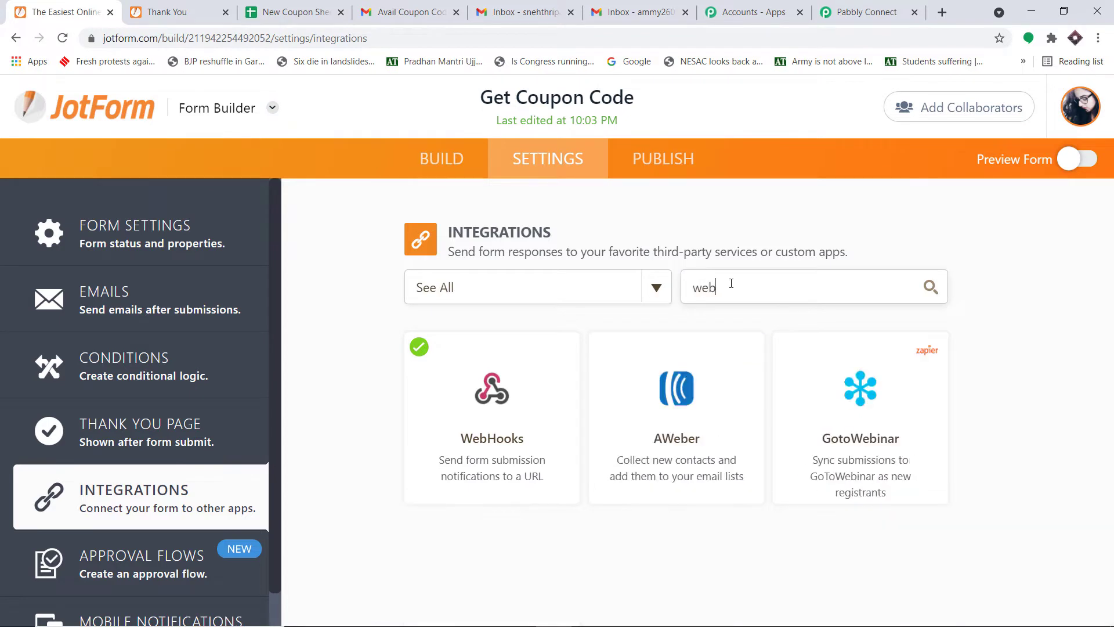
pyautogui.click(552, 403)
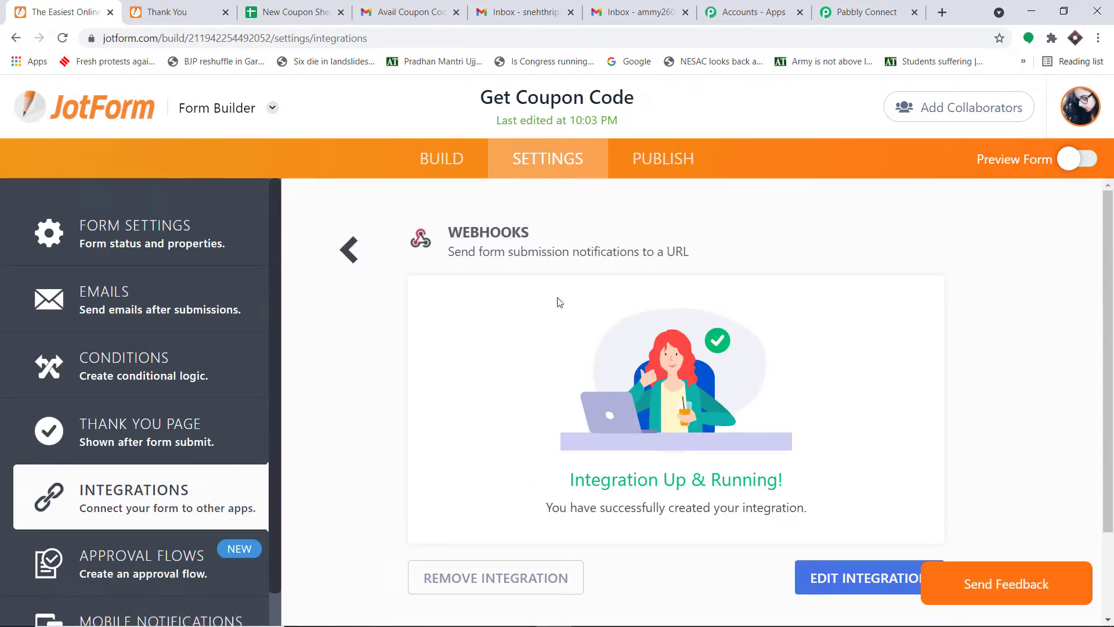
pyautogui.scroll(-2, 807, 378)
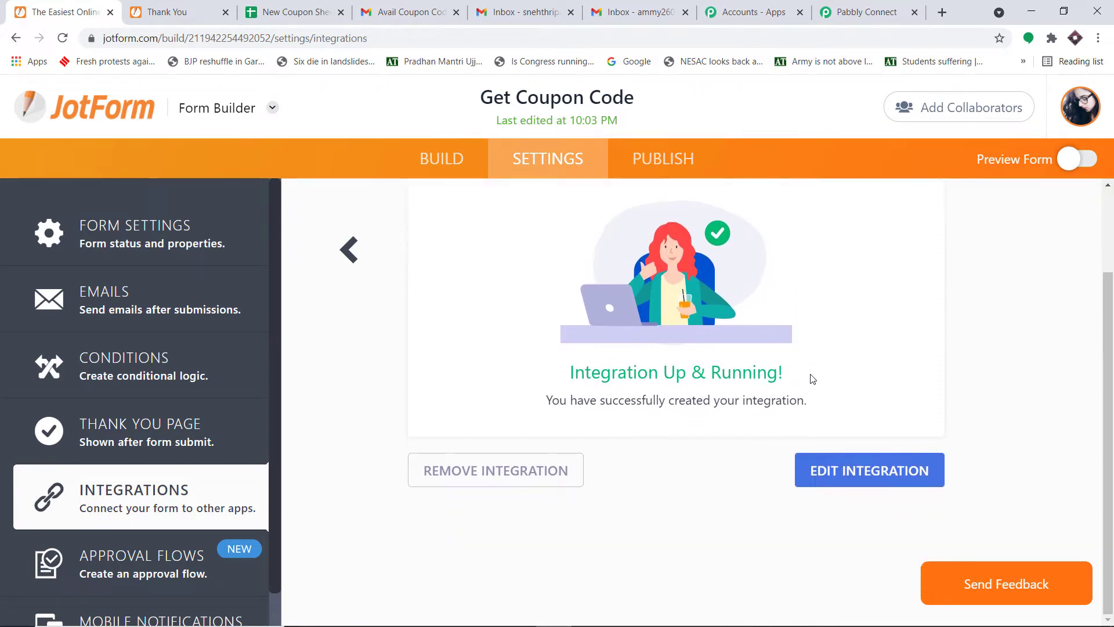
pyautogui.click(517, 469)
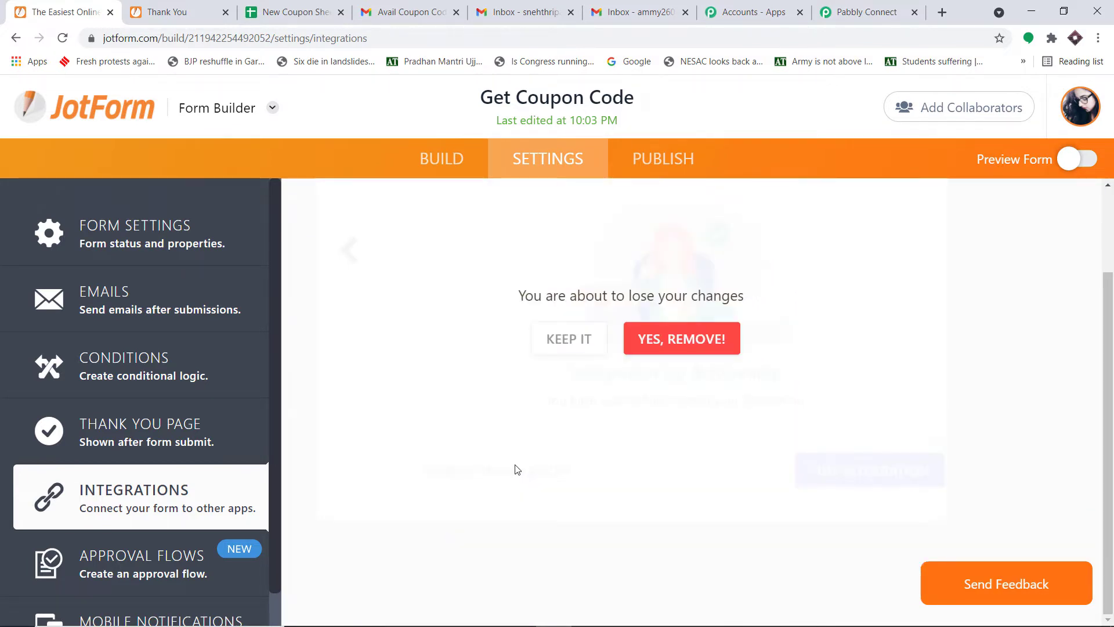
pyautogui.click(686, 338)
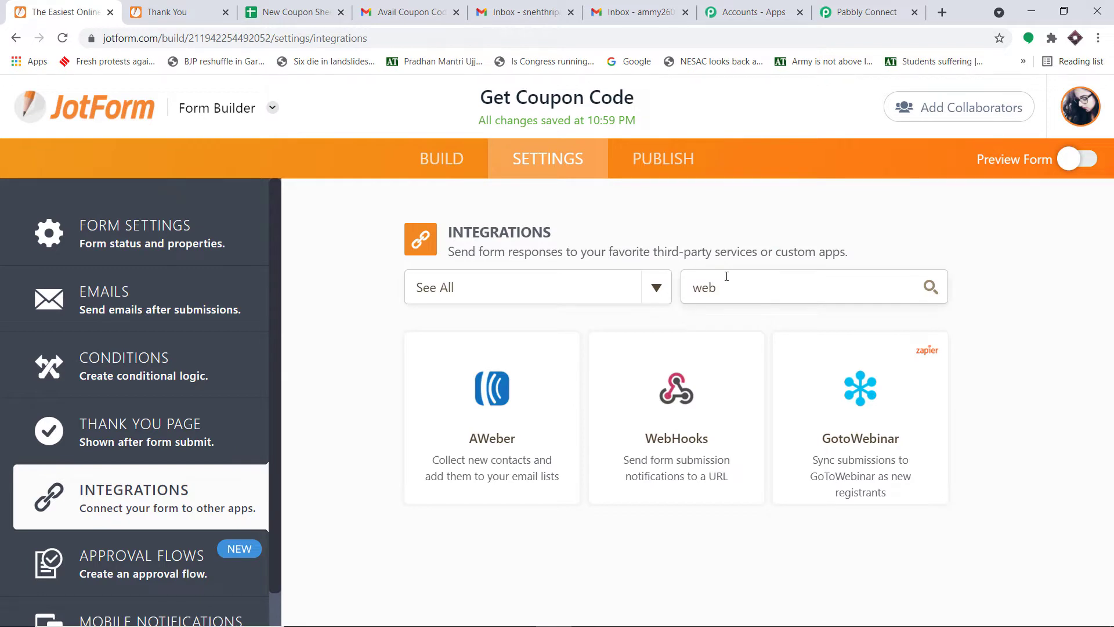
pyautogui.click(697, 399)
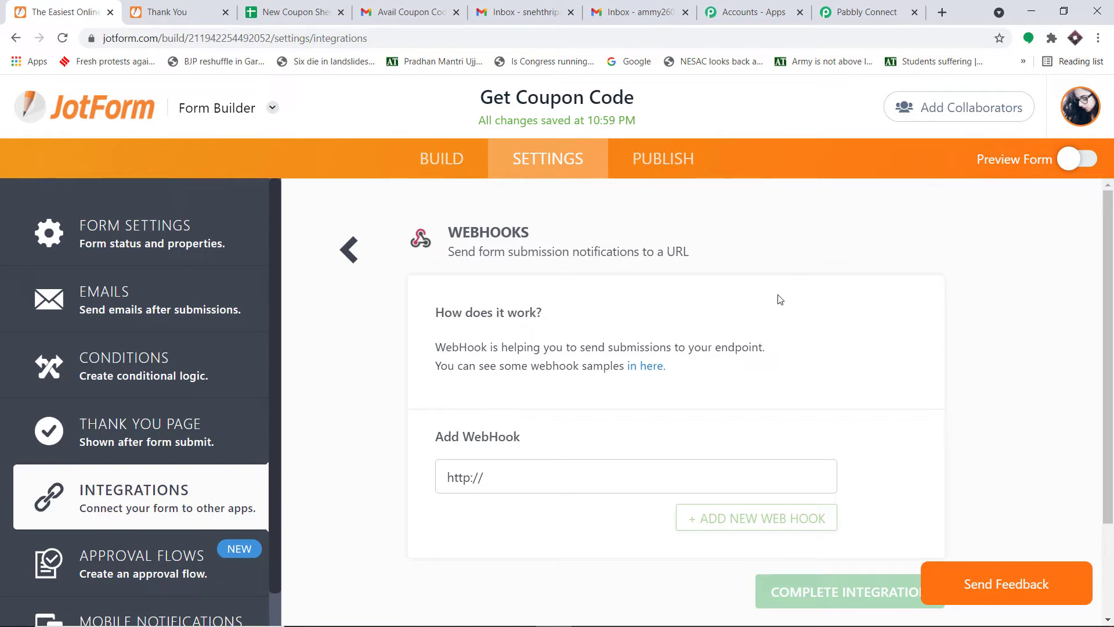
pyautogui.scroll(-2, 790, 296)
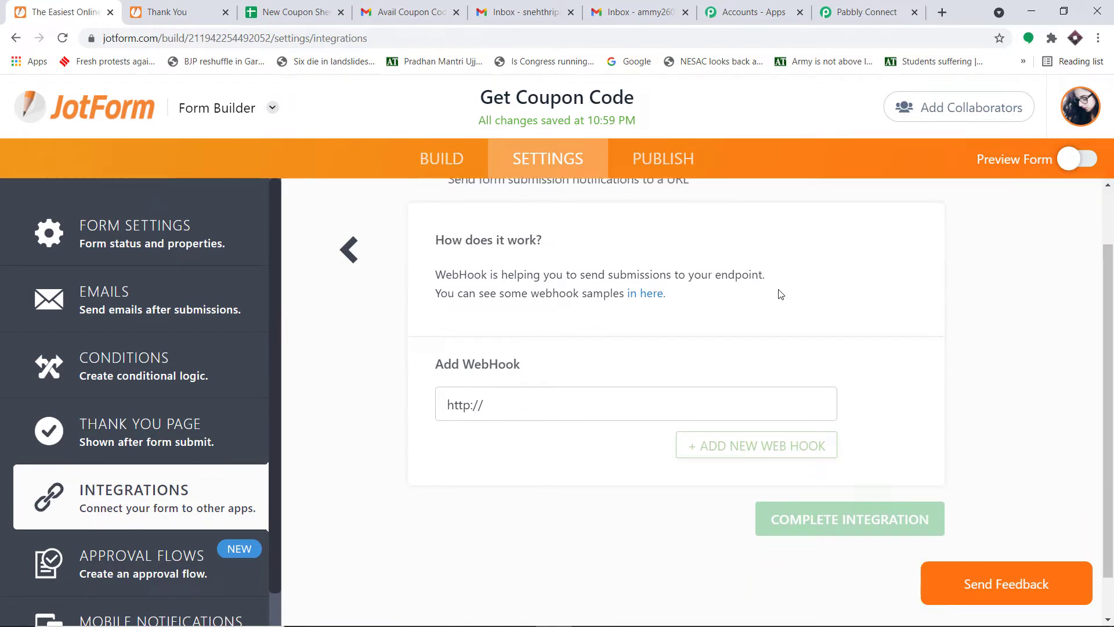
pyautogui.moveTo(492, 404); pyautogui.dragTo(398, 411)
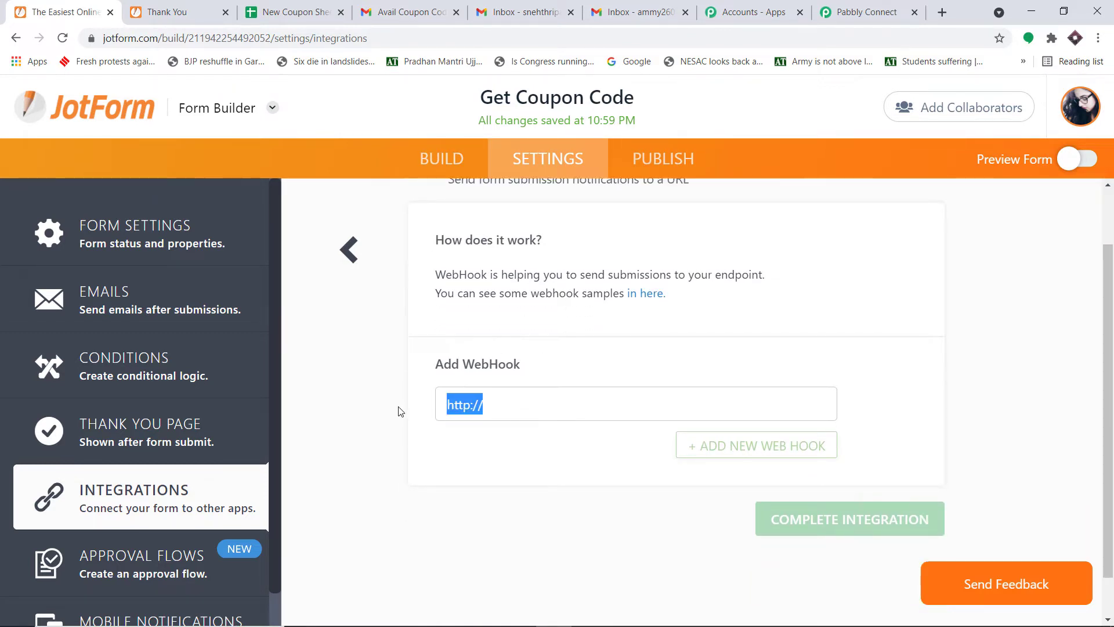
pyautogui.press('BackSpace')
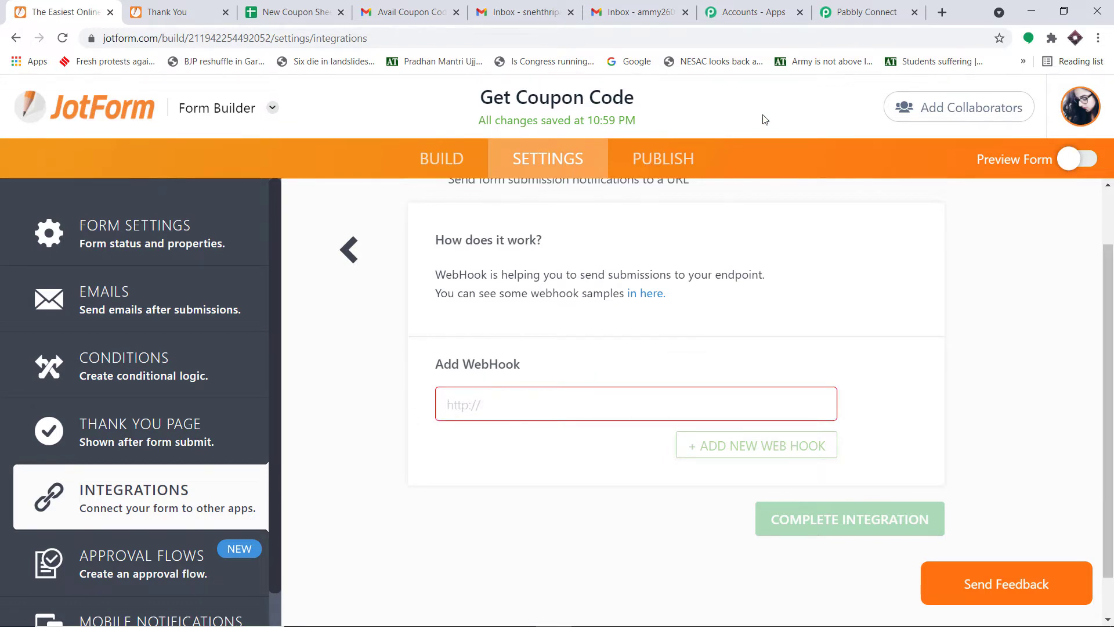
# Paste the Pabbly Connect webhook URL, complete the integration, and show the Publish page
pyautogui.click(866, 12)
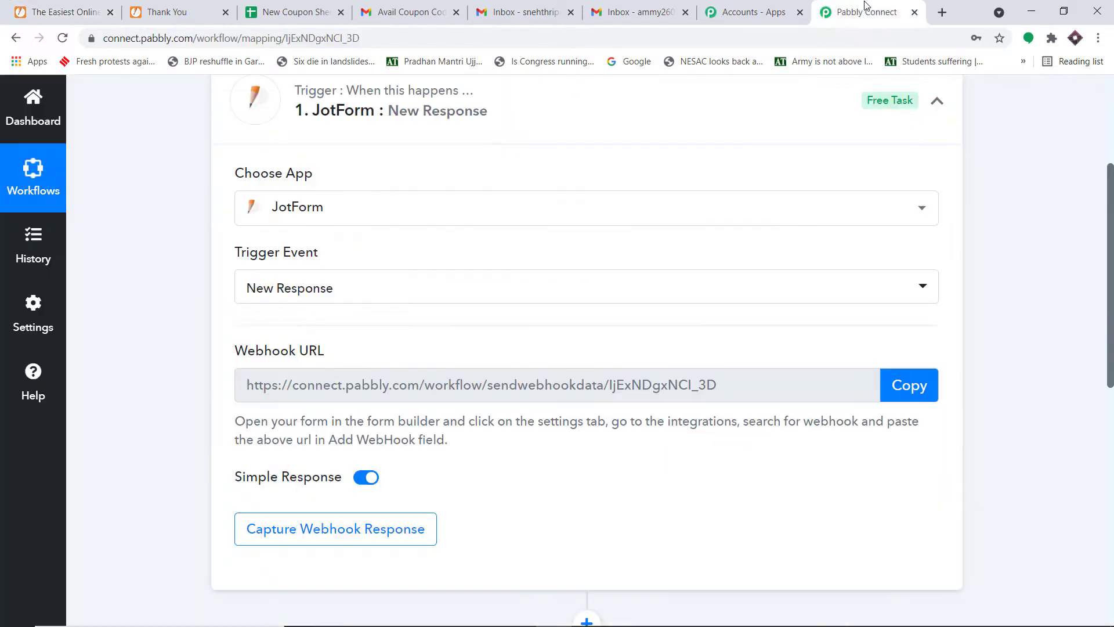
pyautogui.click(922, 389)
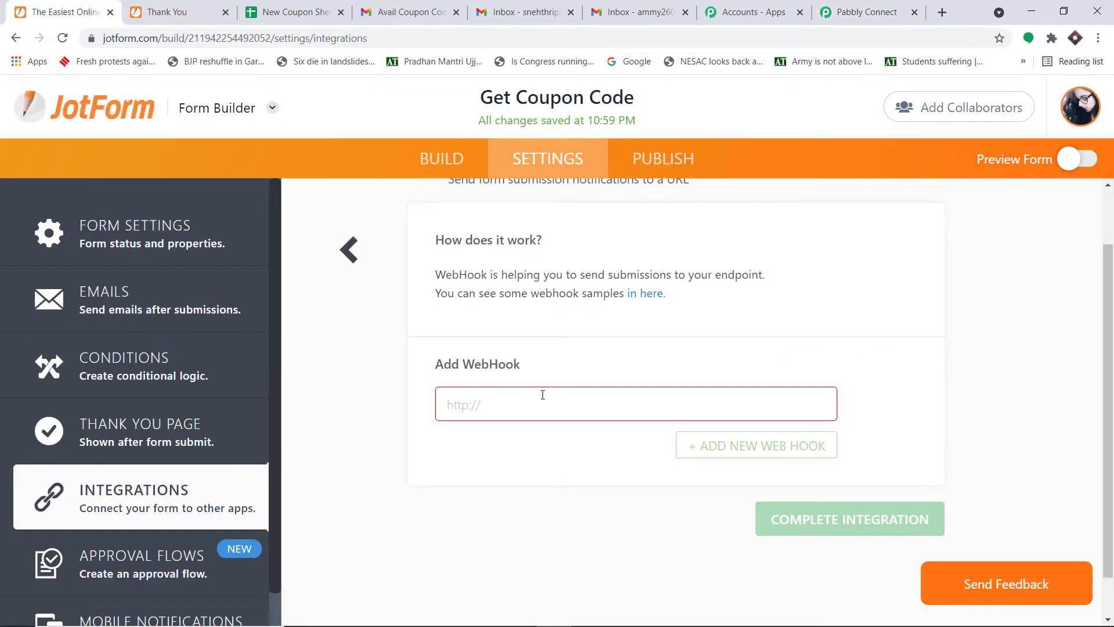
pyautogui.hotkey('ctrl', 'v')
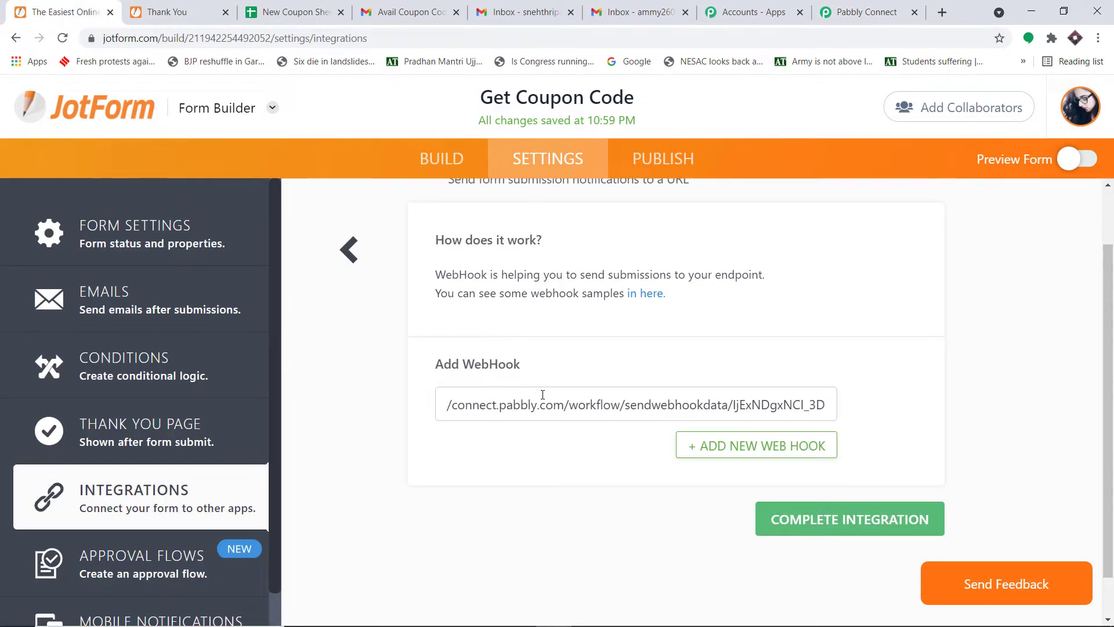
pyautogui.click(879, 519)
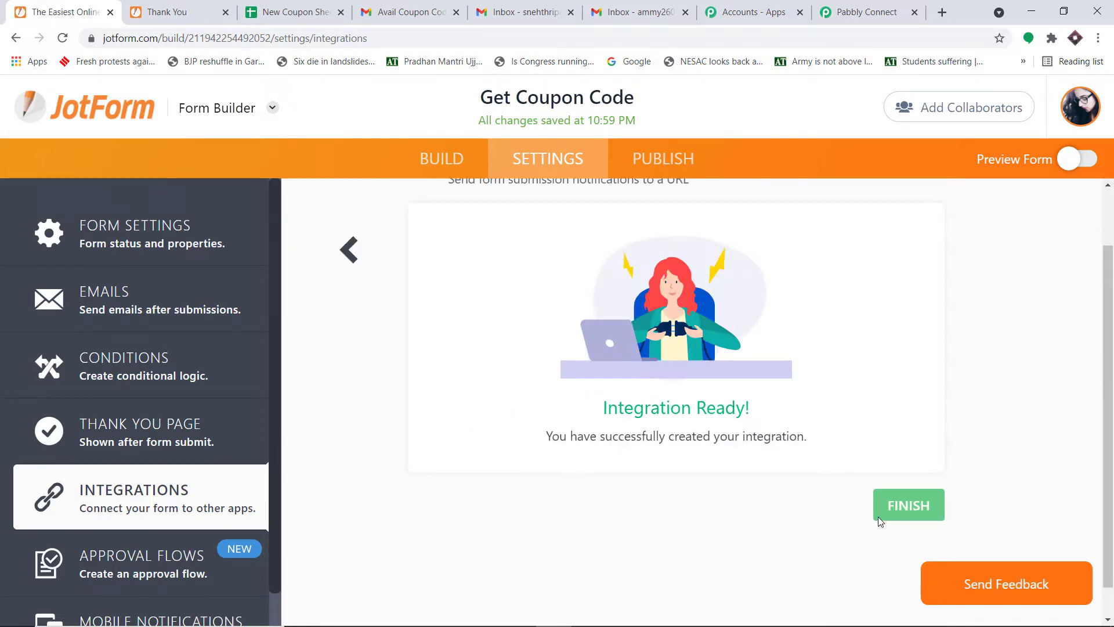
pyautogui.click(881, 520)
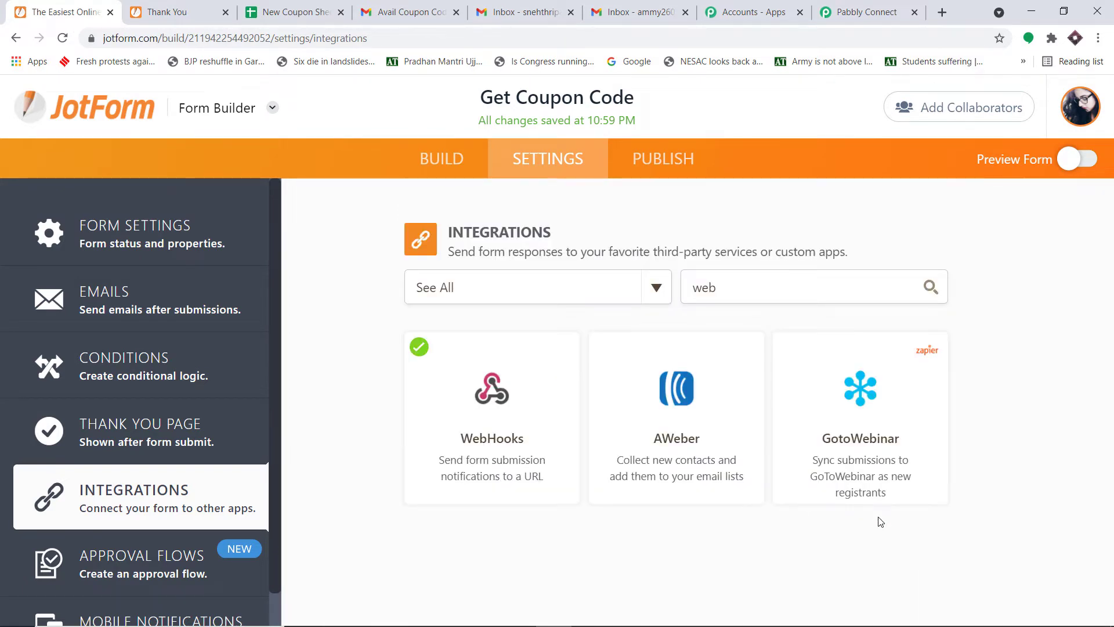
pyautogui.click(656, 167)
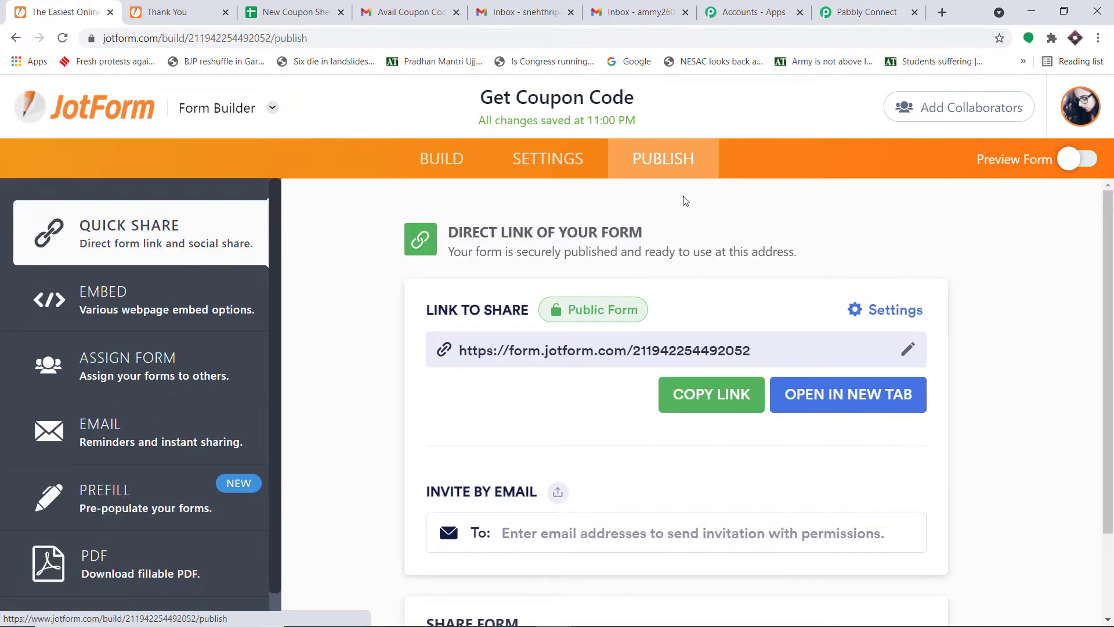
# Open the live Get Coupon Code form in a new tab
pyautogui.click(839, 402)
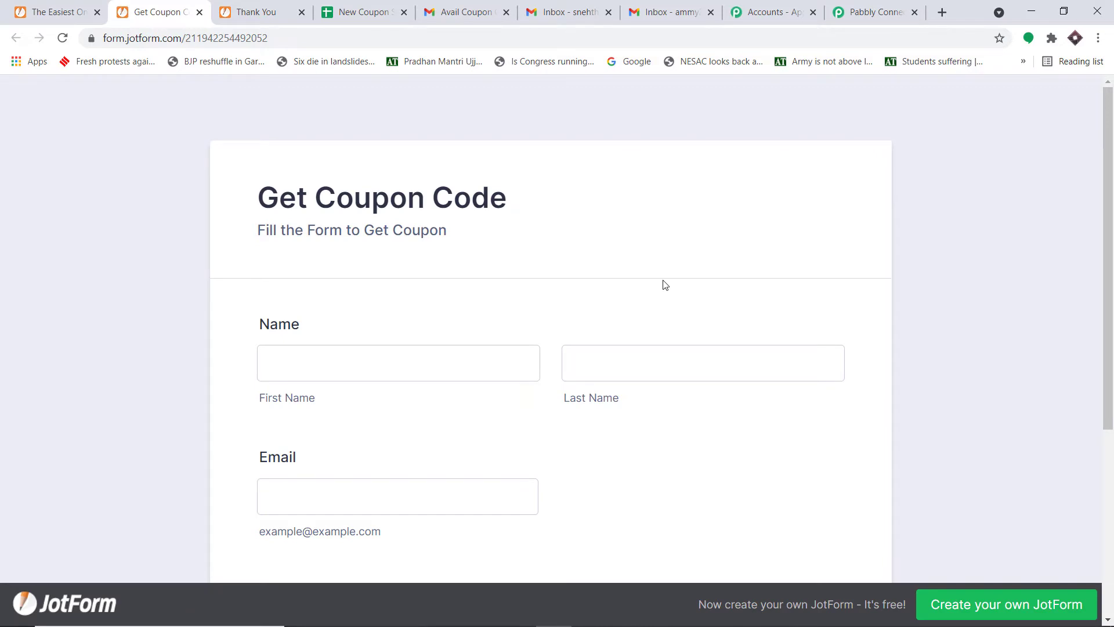
pyautogui.click(654, 278)
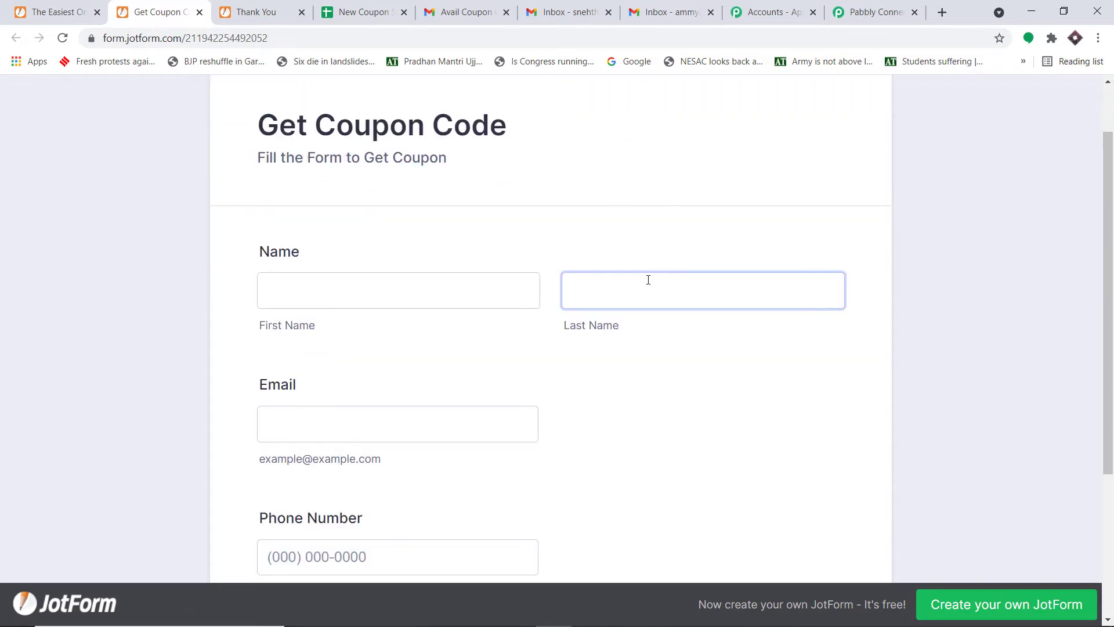
pyautogui.click(428, 284)
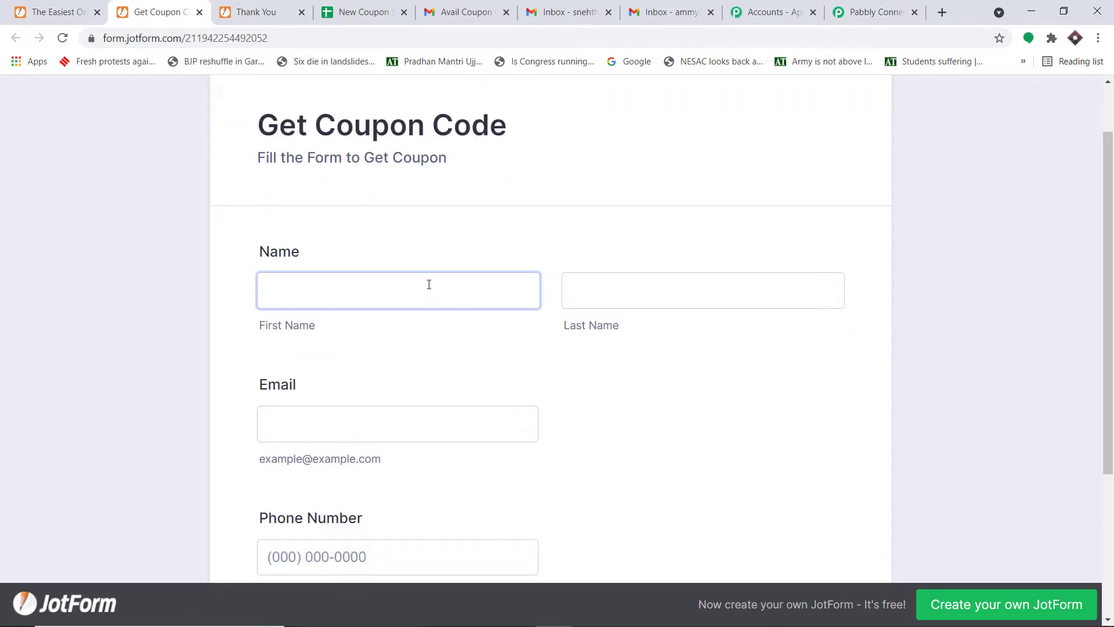
# Copy the Gmail account's e-mail address from the account menu
pyautogui.click(682, 11)
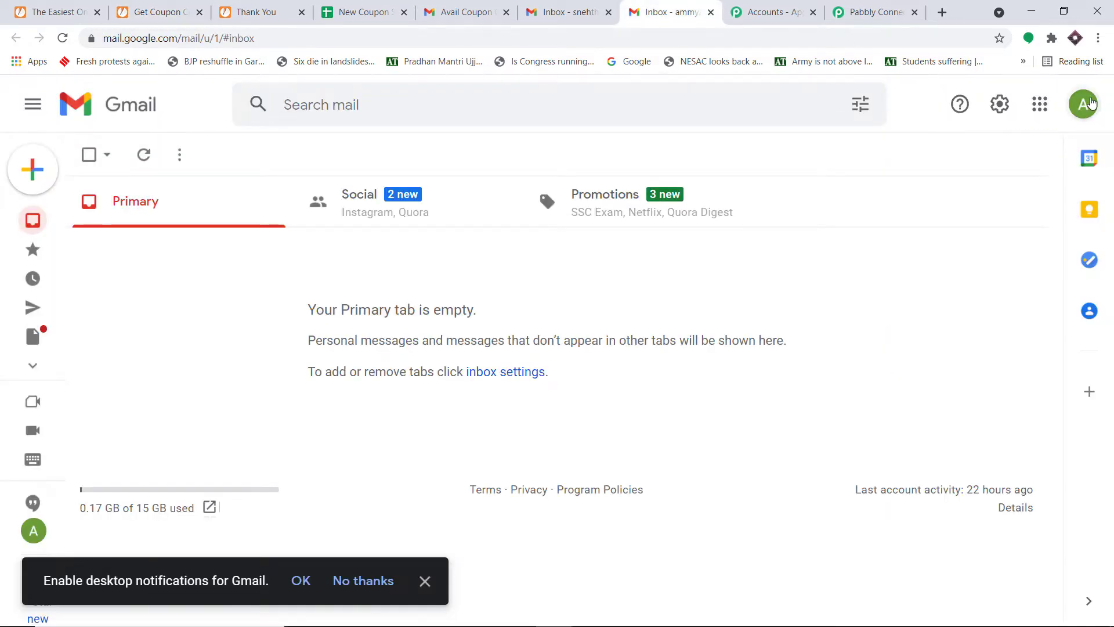
pyautogui.click(1083, 104)
pyautogui.rightClick(934, 265)
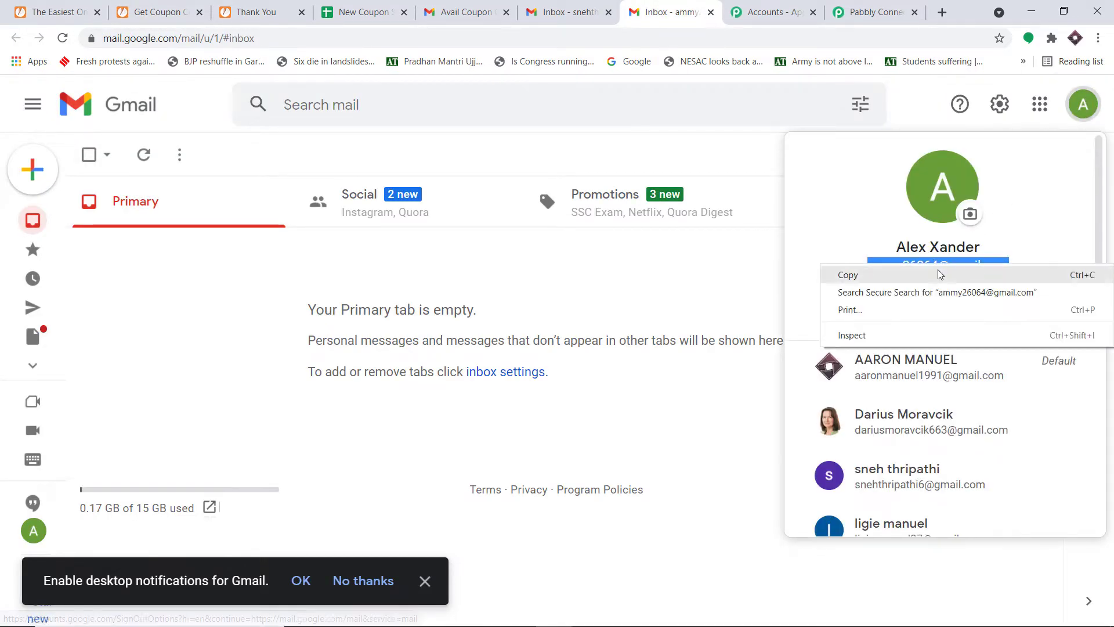
pyautogui.click(842, 273)
pyautogui.click(85, 5)
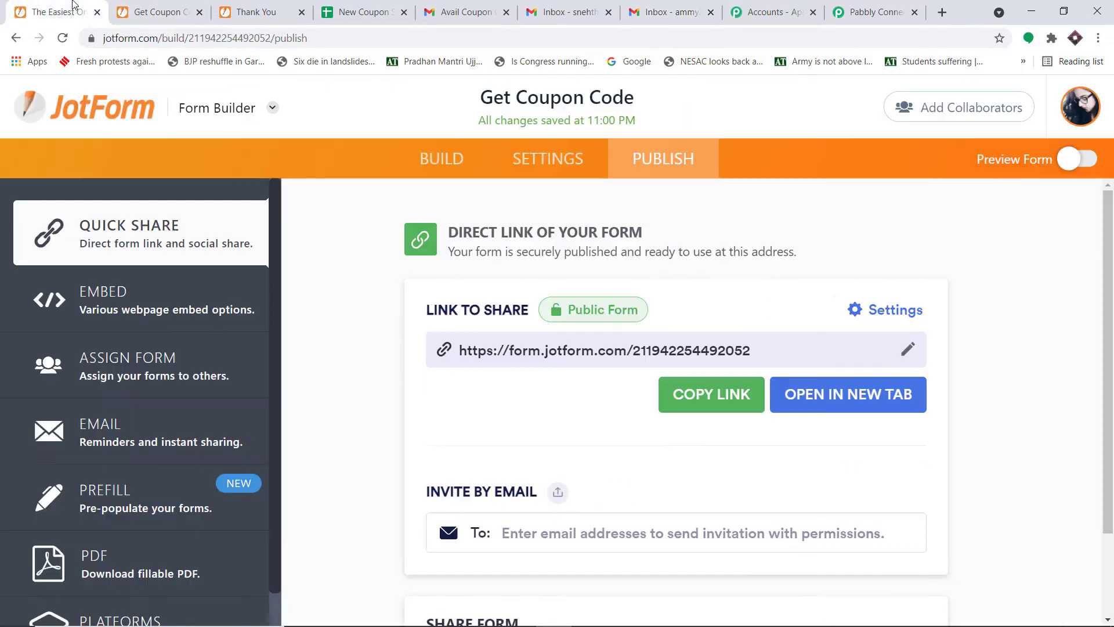
pyautogui.click(157, 12)
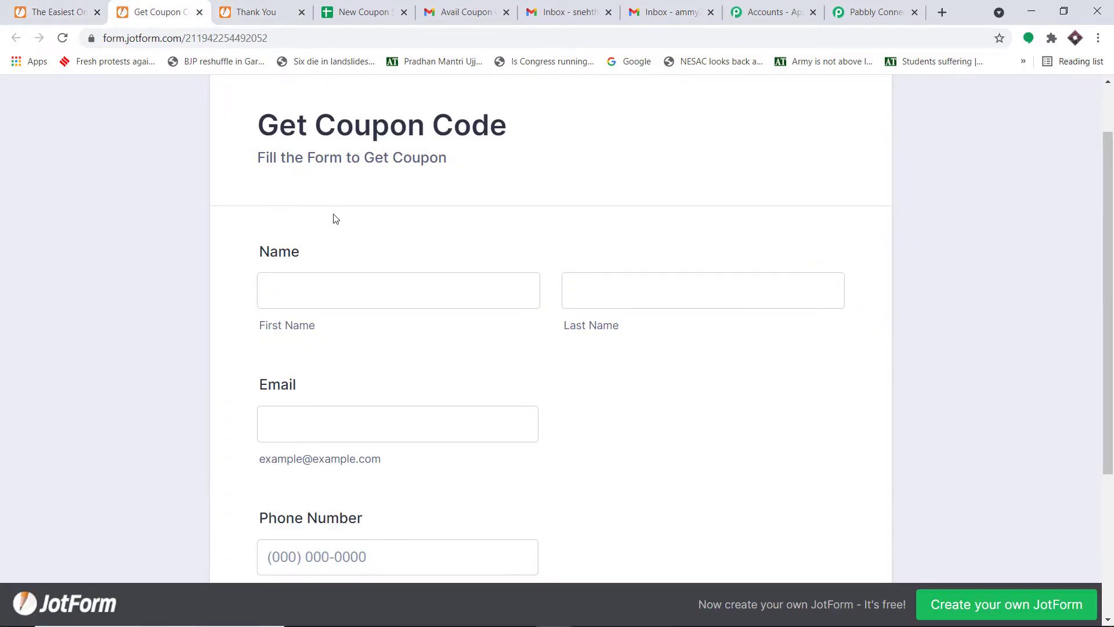
# Fill in a first name, last name, the copied e-mail and a saved phone number, then submit
pyautogui.click(307, 294)
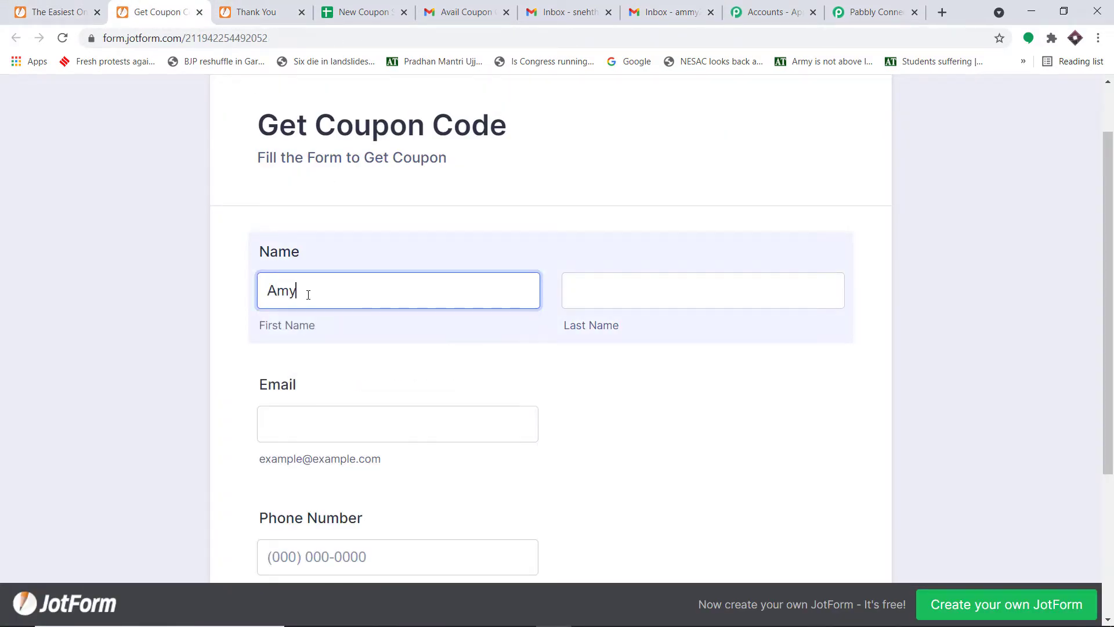
pyautogui.click(605, 293)
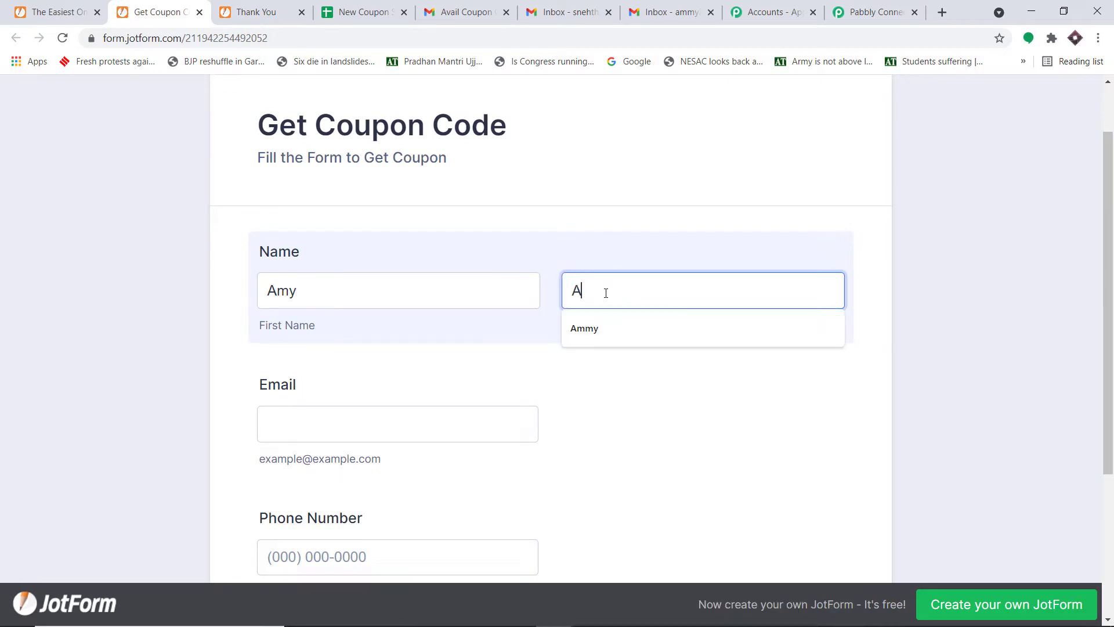
pyautogui.click(365, 425)
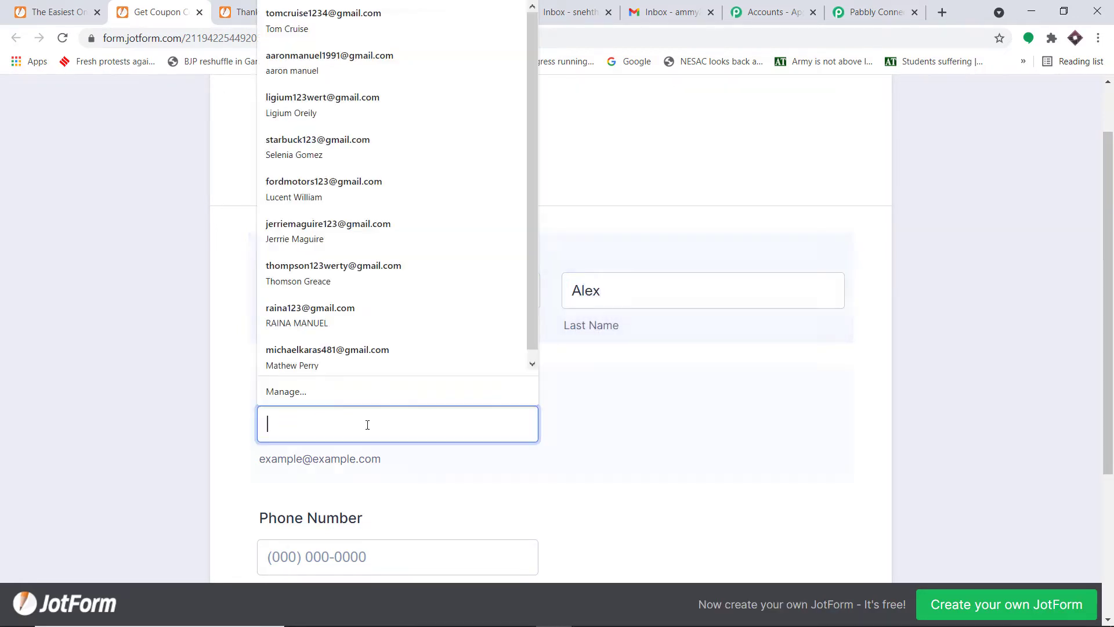
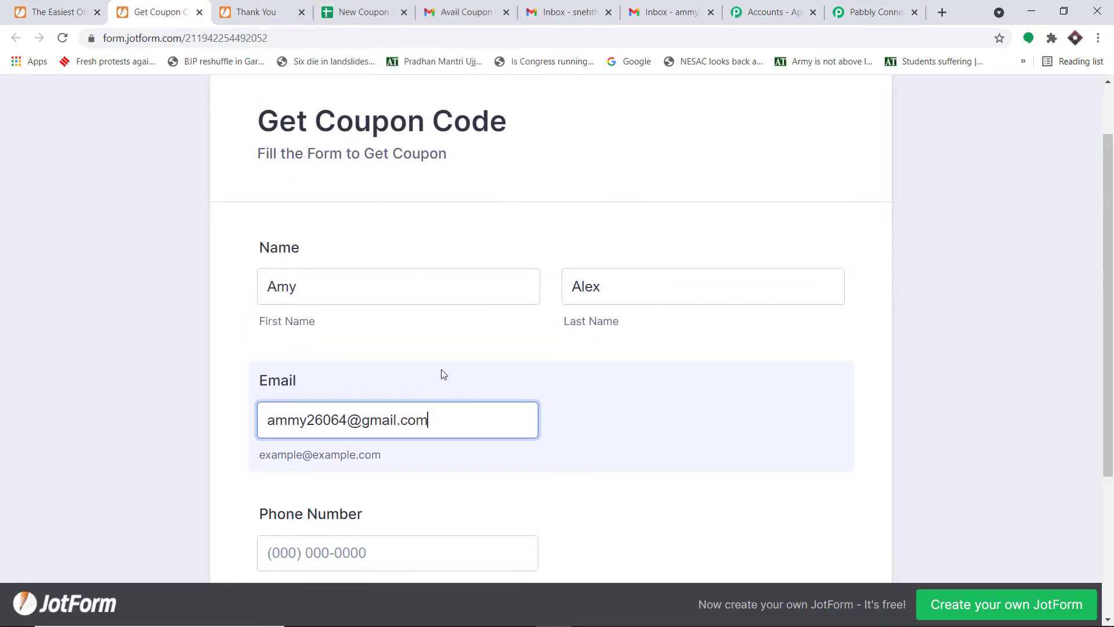
pyautogui.scroll(-3, 475, 353)
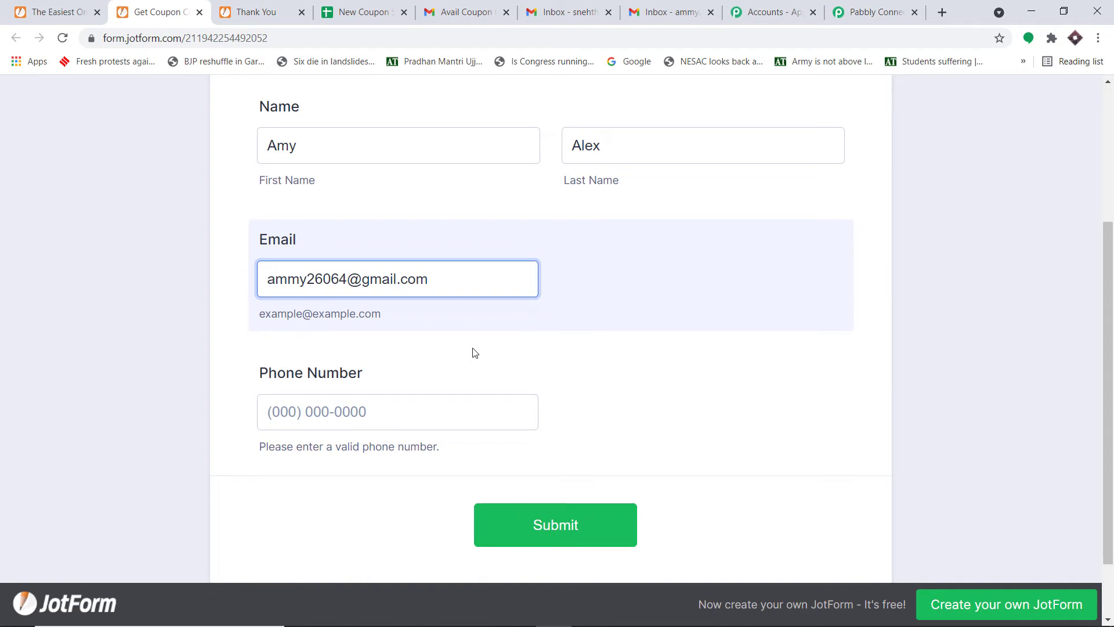
pyautogui.click(283, 409)
pyautogui.click(315, 271)
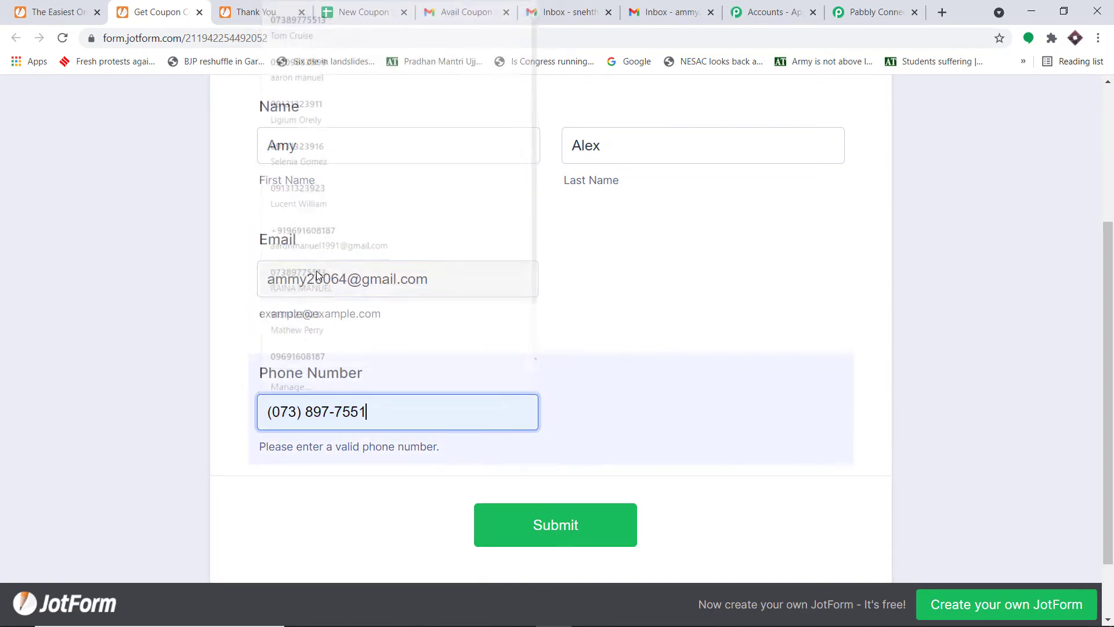
pyautogui.click(617, 535)
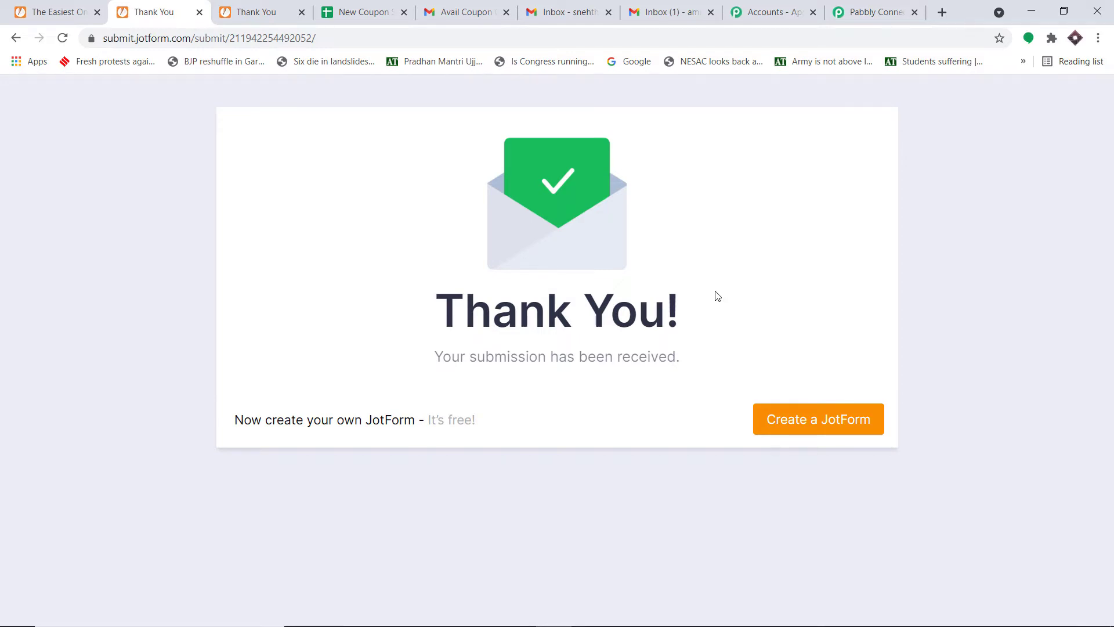
# Scroll down the webhook's Response Received table in Pabbly Connect to the RawRequest fields
pyautogui.click(892, 6)
pyautogui.scroll(-5, 909, 244)
pyautogui.scroll(-2, 909, 250)
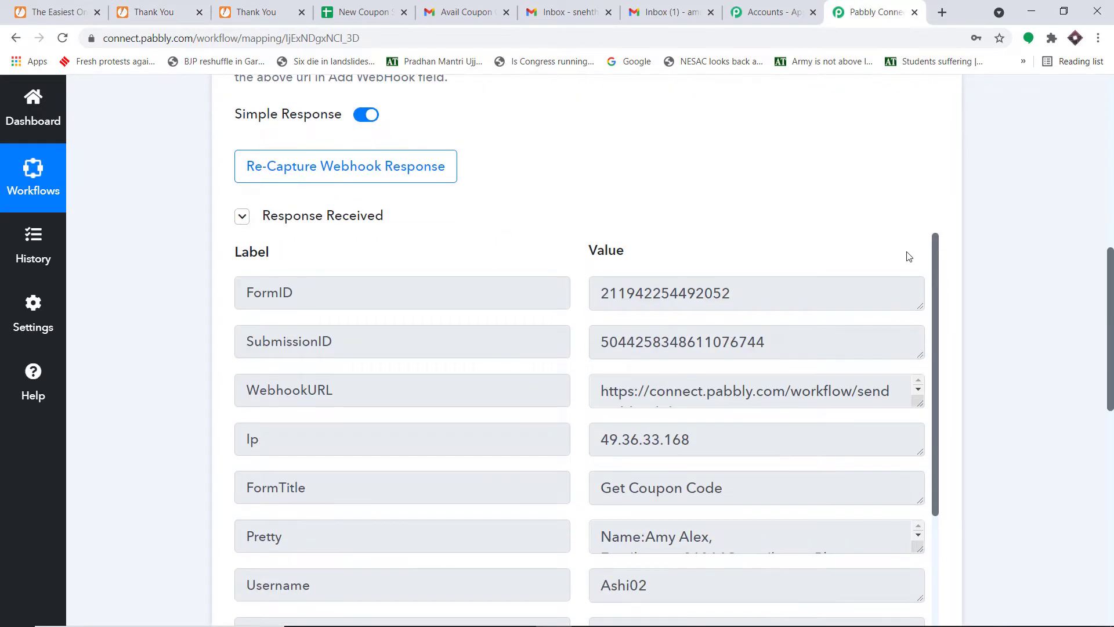
pyautogui.scroll(-1, 907, 252)
pyautogui.scroll(-2, 882, 296)
pyautogui.scroll(-2, 853, 339)
pyautogui.scroll(-1, 642, 403)
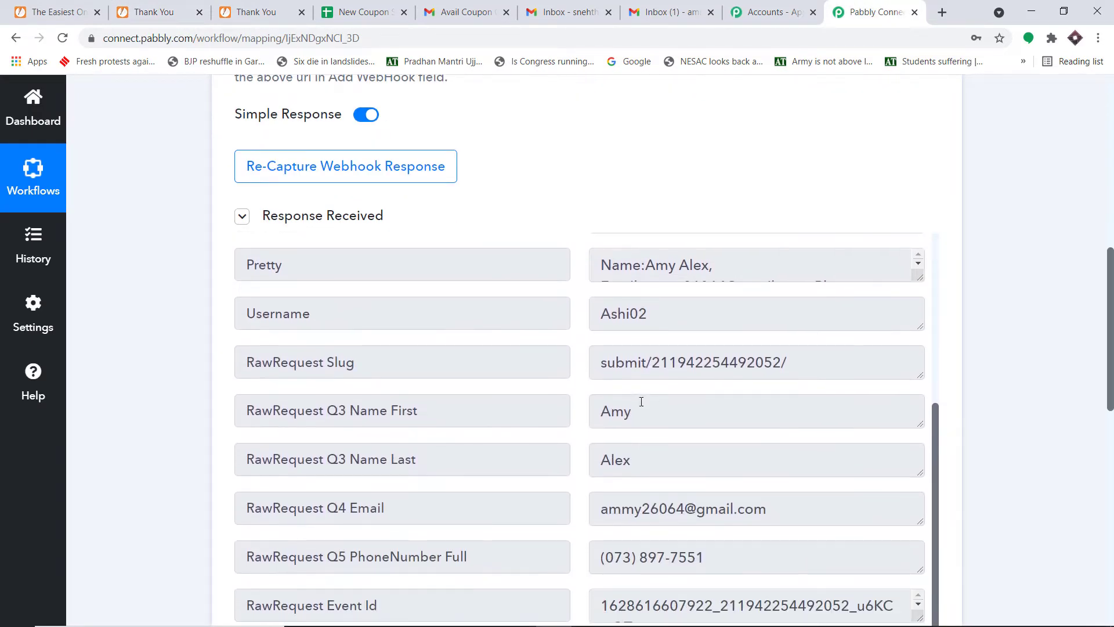
# Highlight the submitted name, email and phone values, then bring up New Coupon Sheet
pyautogui.moveTo(641, 407); pyautogui.dragTo(510, 405)
pyautogui.scroll(-1, 711, 418)
pyautogui.moveTo(631, 388); pyautogui.dragTo(542, 386)
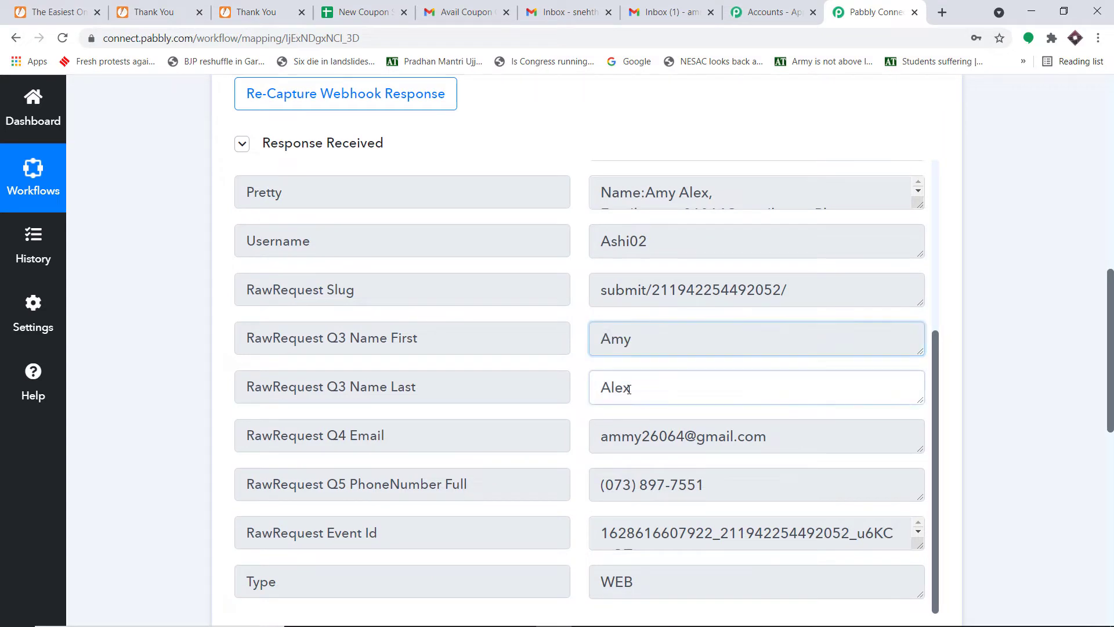
pyautogui.scroll(-2, 668, 365)
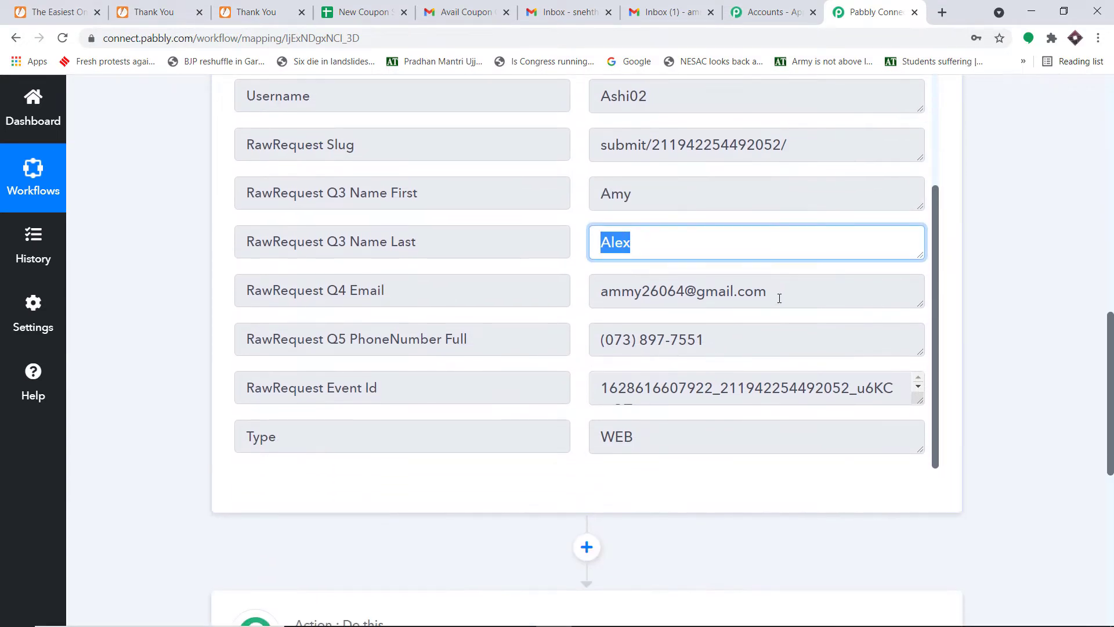
pyautogui.moveTo(766, 292); pyautogui.dragTo(565, 291)
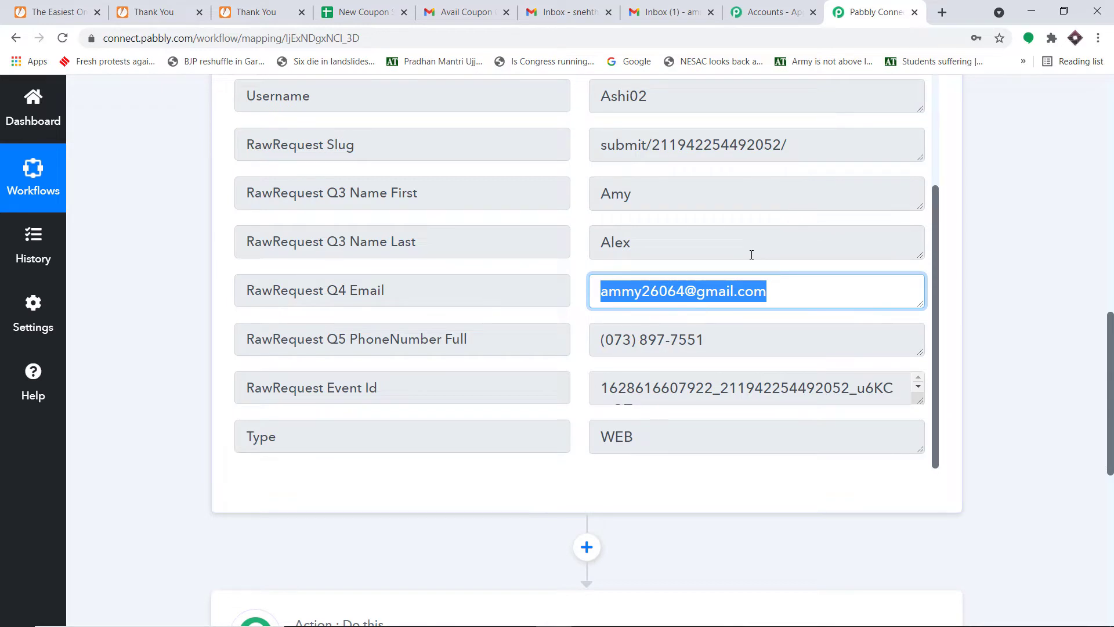
pyautogui.moveTo(747, 334); pyautogui.dragTo(535, 338)
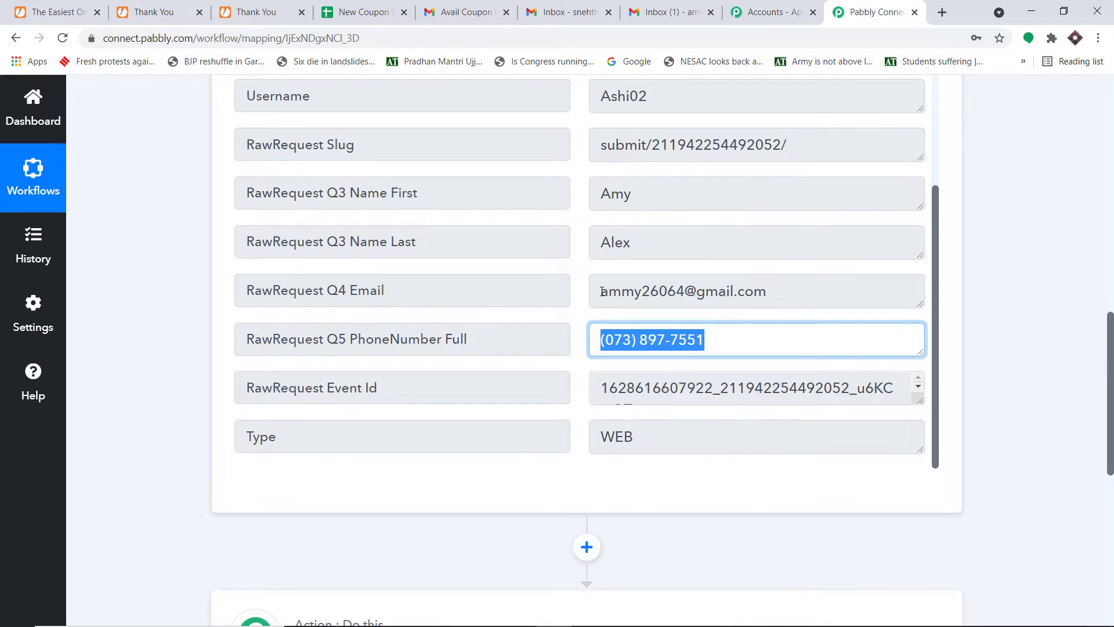
pyautogui.click(357, 12)
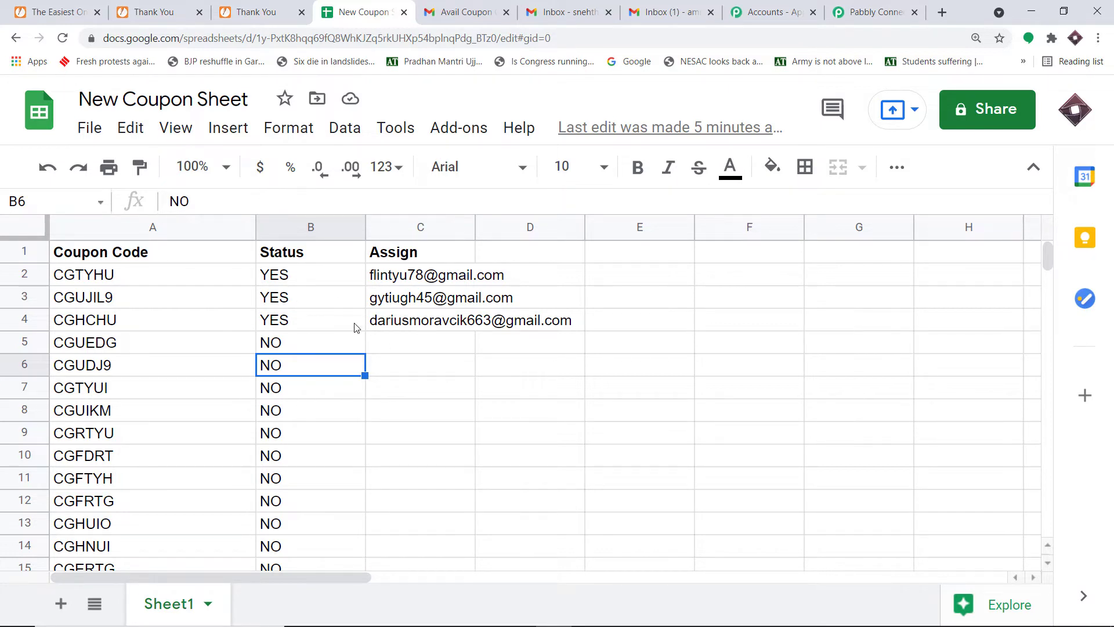
pyautogui.click(33, 319)
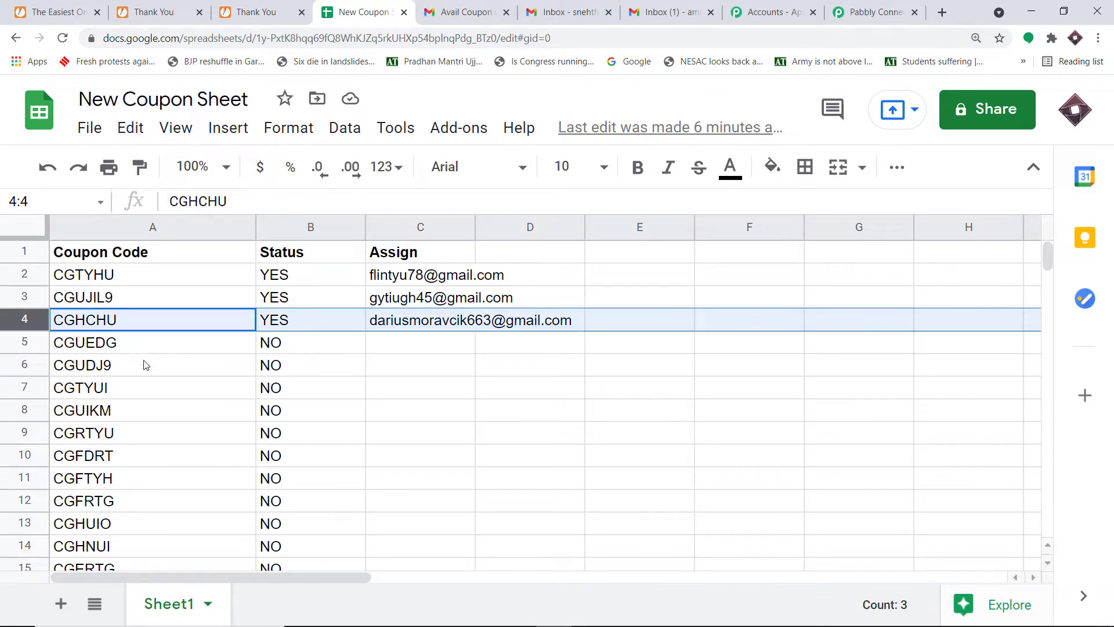
pyautogui.click(77, 298)
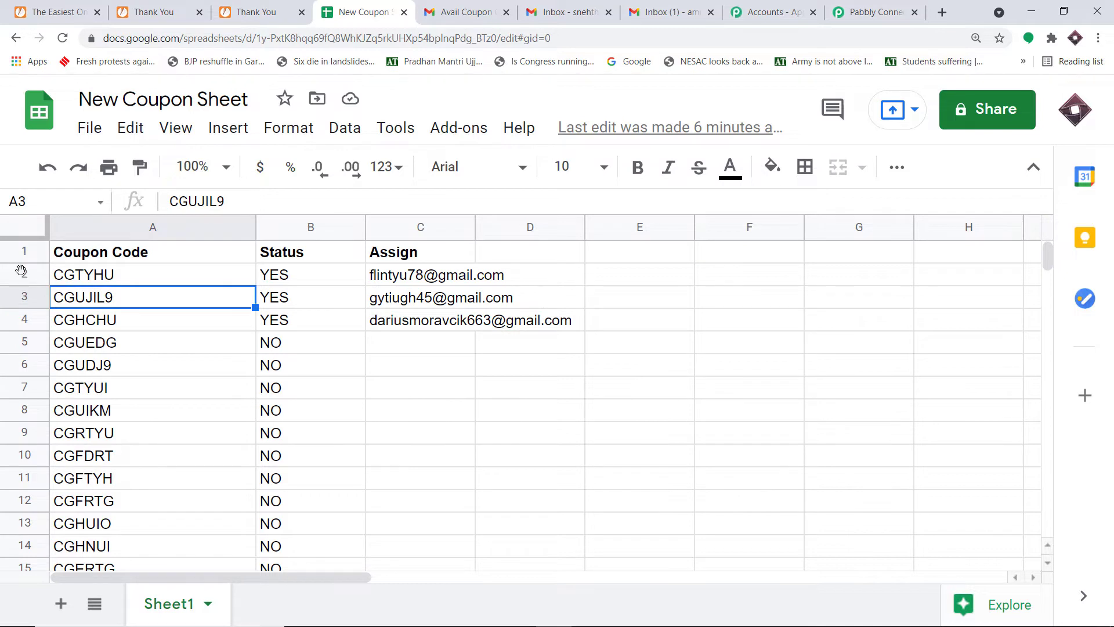
pyautogui.click(14, 276)
pyautogui.click(23, 297)
pyautogui.click(28, 318)
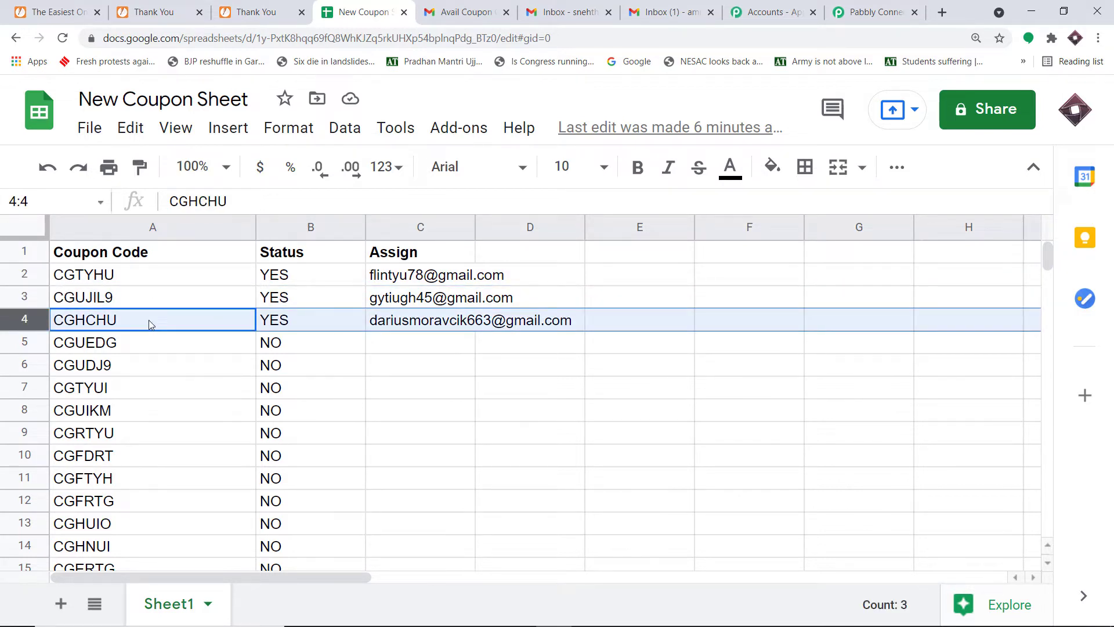
pyautogui.click(119, 350)
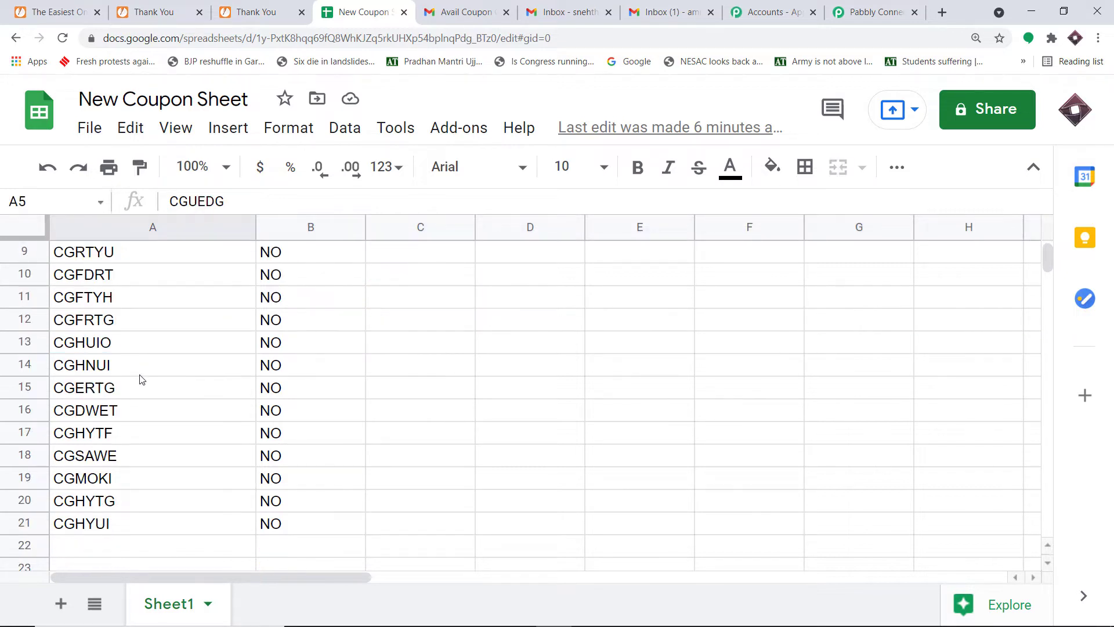
pyautogui.scroll(-3, 133, 363)
pyautogui.scroll(3, 185, 479)
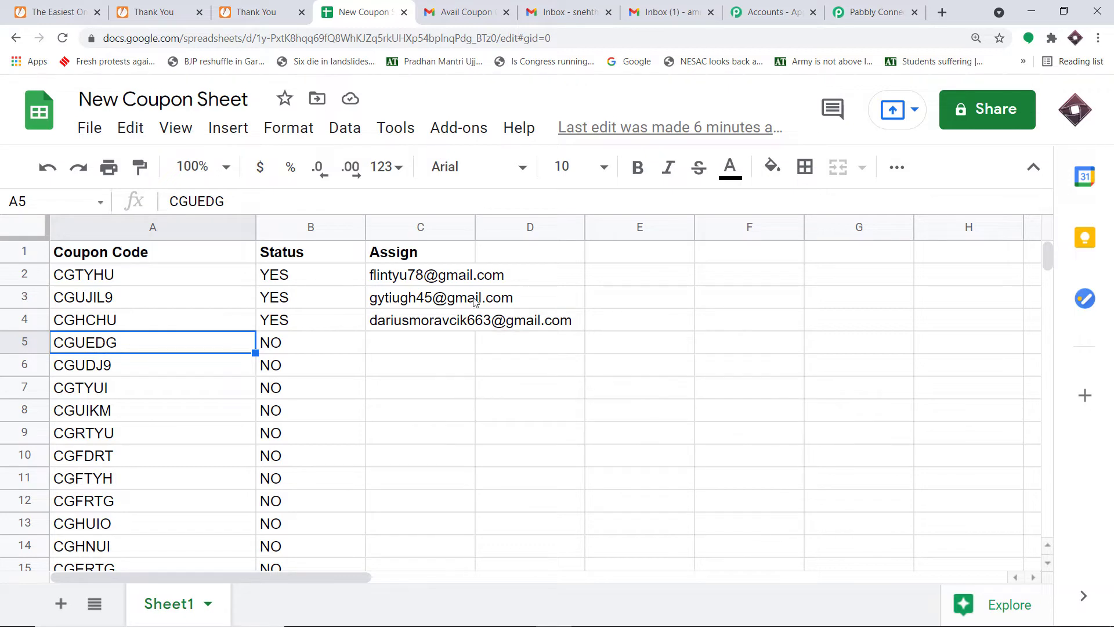
pyautogui.click(289, 324)
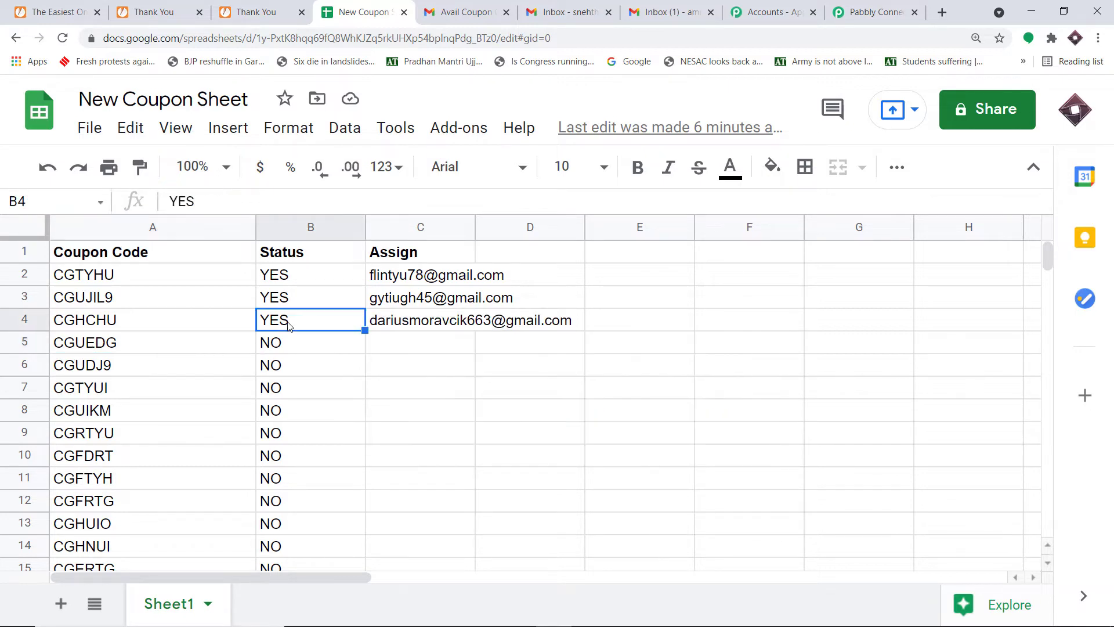
pyautogui.press('Delete')
pyautogui.write('No')
pyautogui.press('BackSpace')
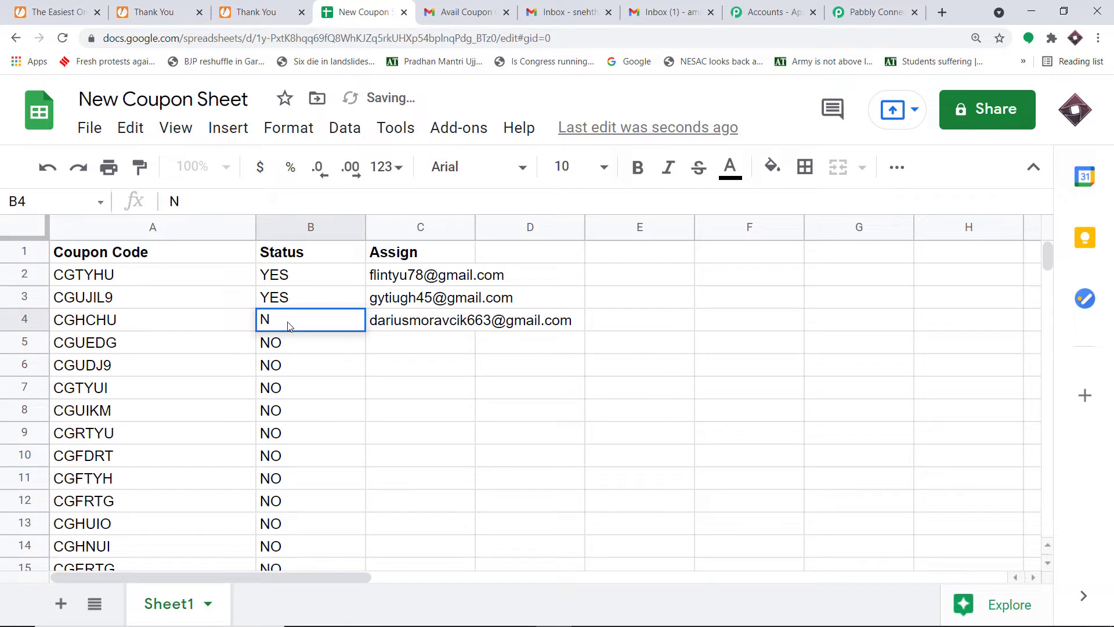
pyautogui.write('O')
pyautogui.click(286, 296)
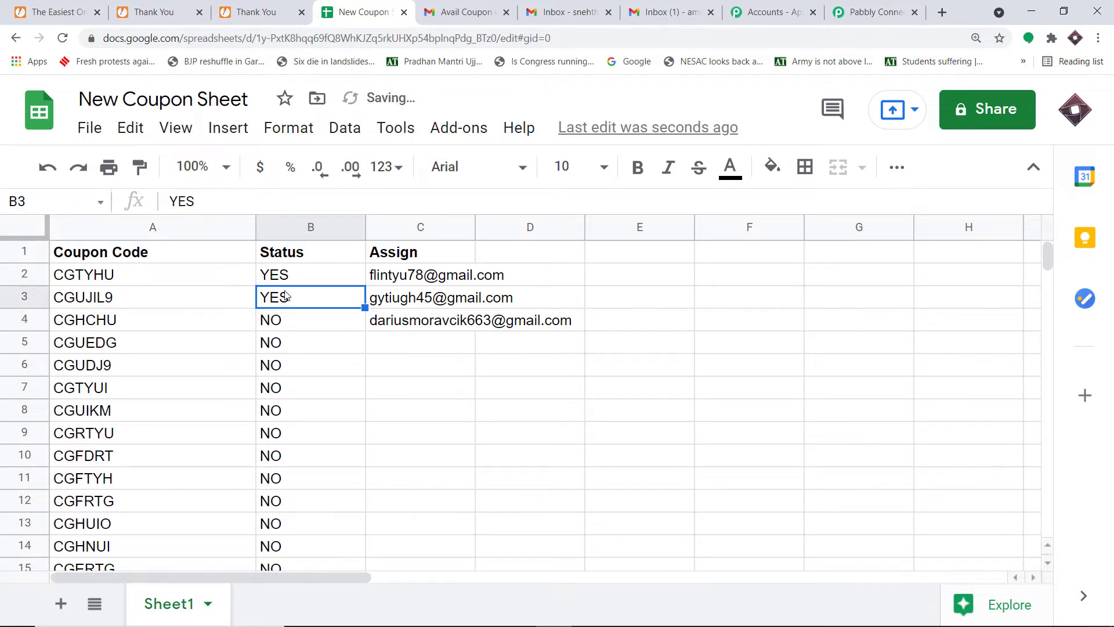
pyautogui.press('Delete')
pyautogui.write('NO')
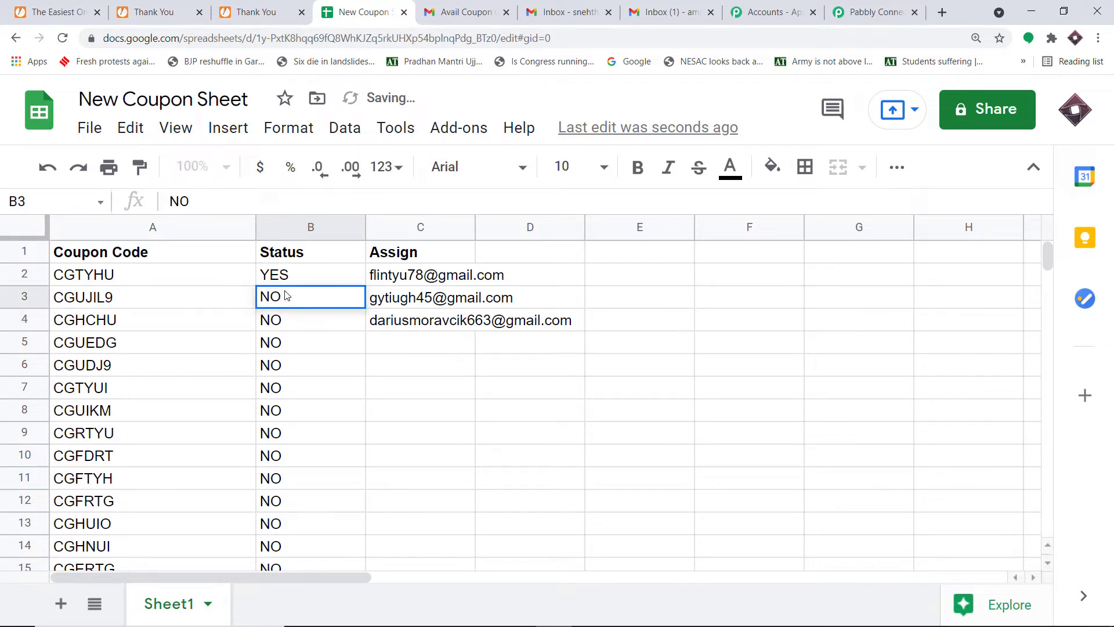
pyautogui.click(286, 275)
pyautogui.press('Delete')
pyautogui.write('NO')
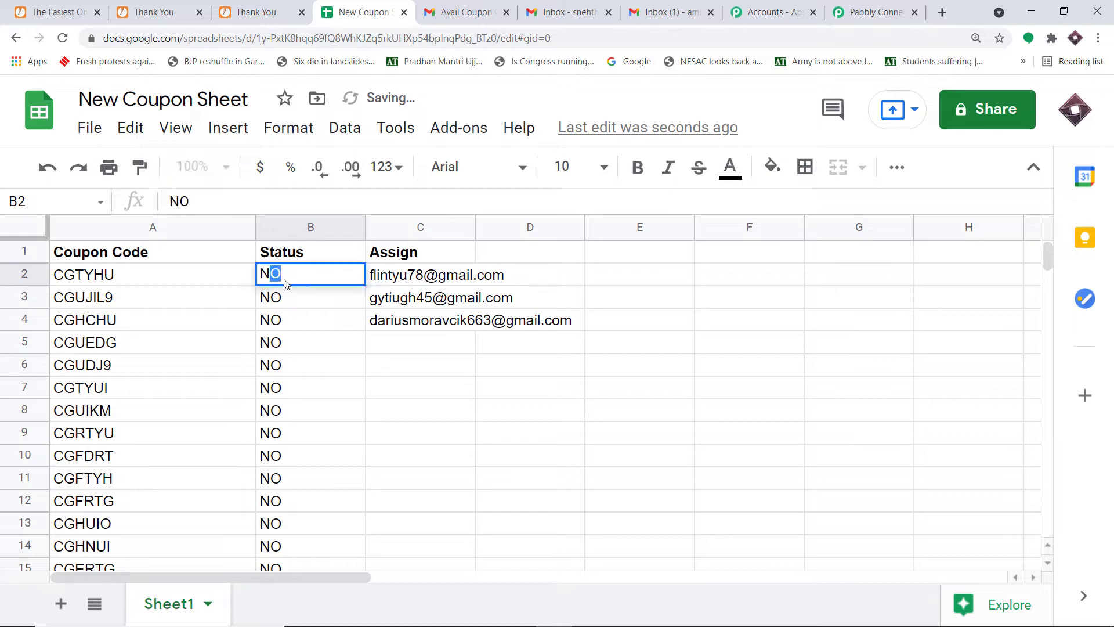
pyautogui.click(473, 325)
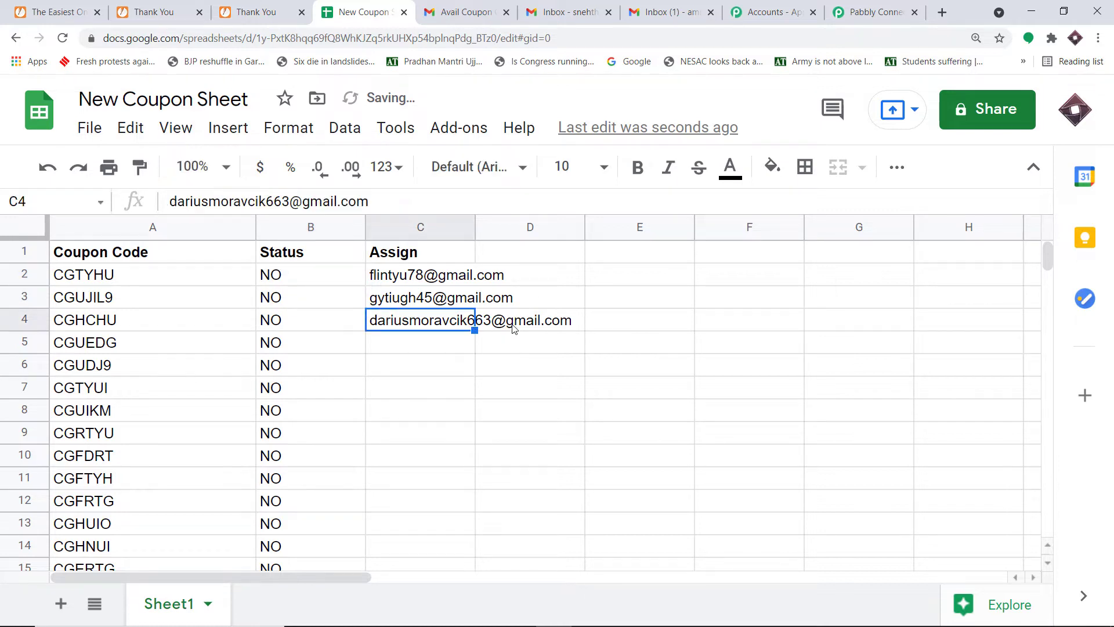
pyautogui.moveTo(514, 328); pyautogui.dragTo(385, 282)
pyautogui.press('Delete')
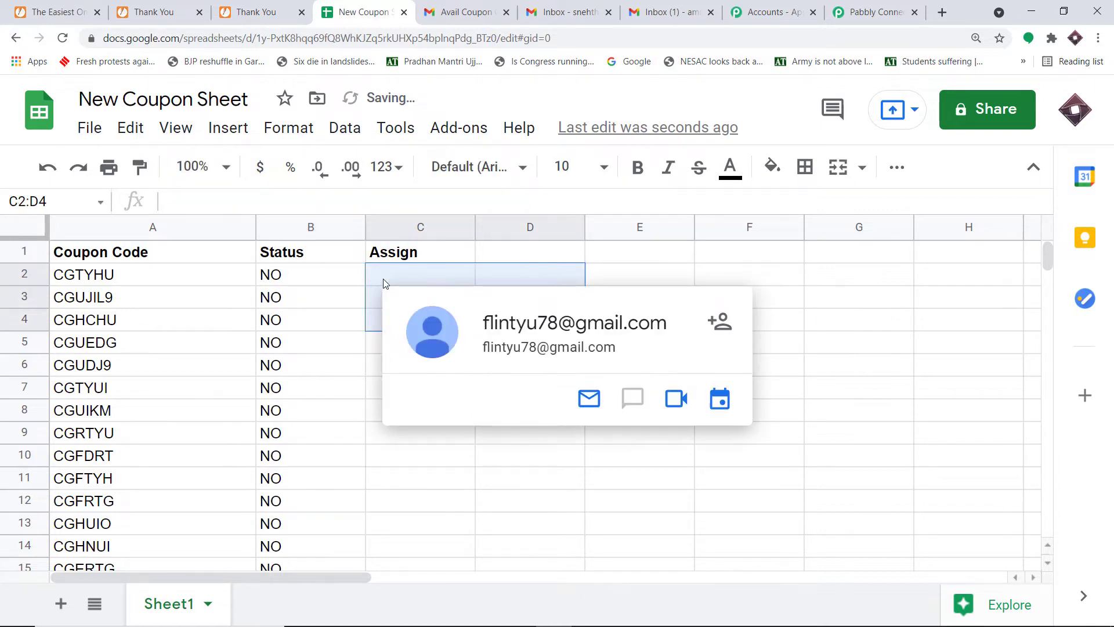
pyautogui.click(331, 368)
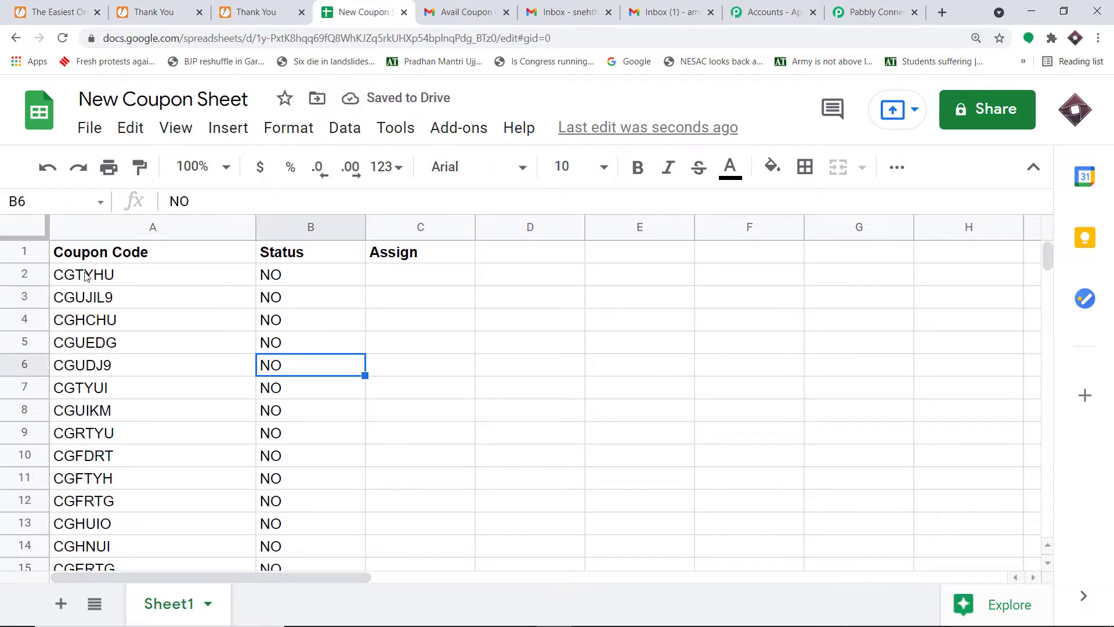
pyautogui.scroll(-3, 128, 299)
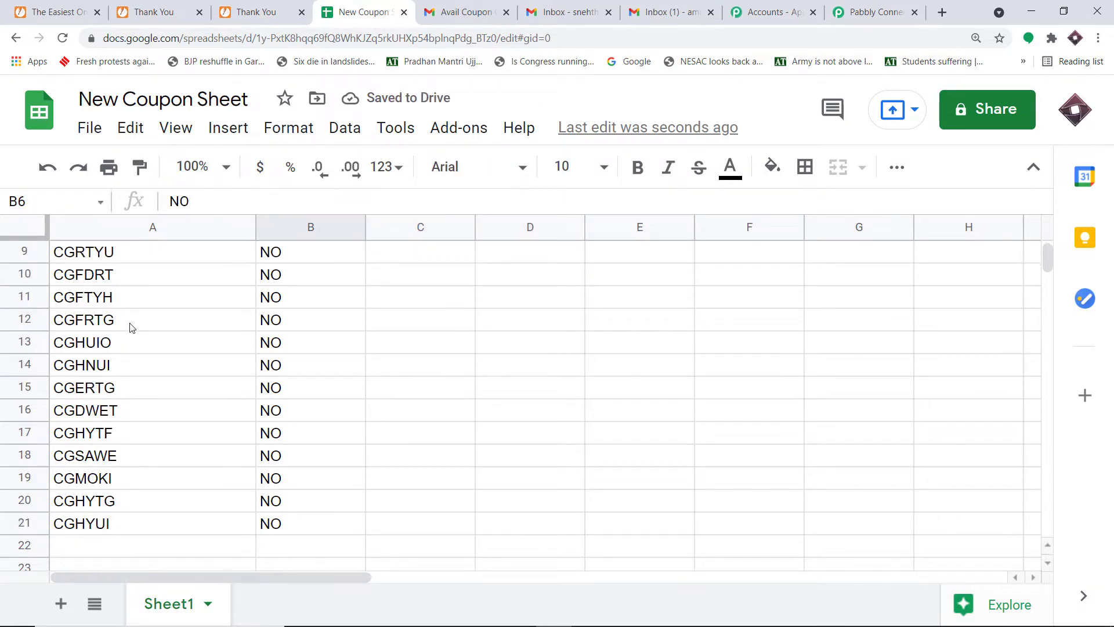
pyautogui.scroll(2, 129, 343)
pyautogui.scroll(2, 129, 349)
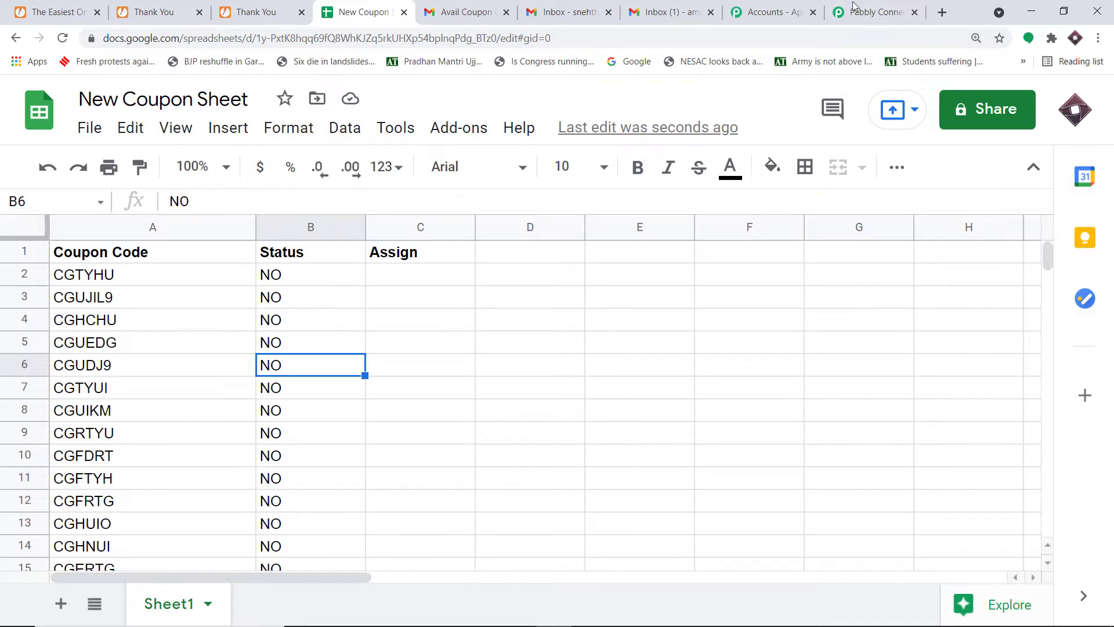
# Expand the second workflow step, search 'GOO' and pick Google Sheets as its app
pyautogui.click(878, 5)
pyautogui.scroll(-2, 801, 261)
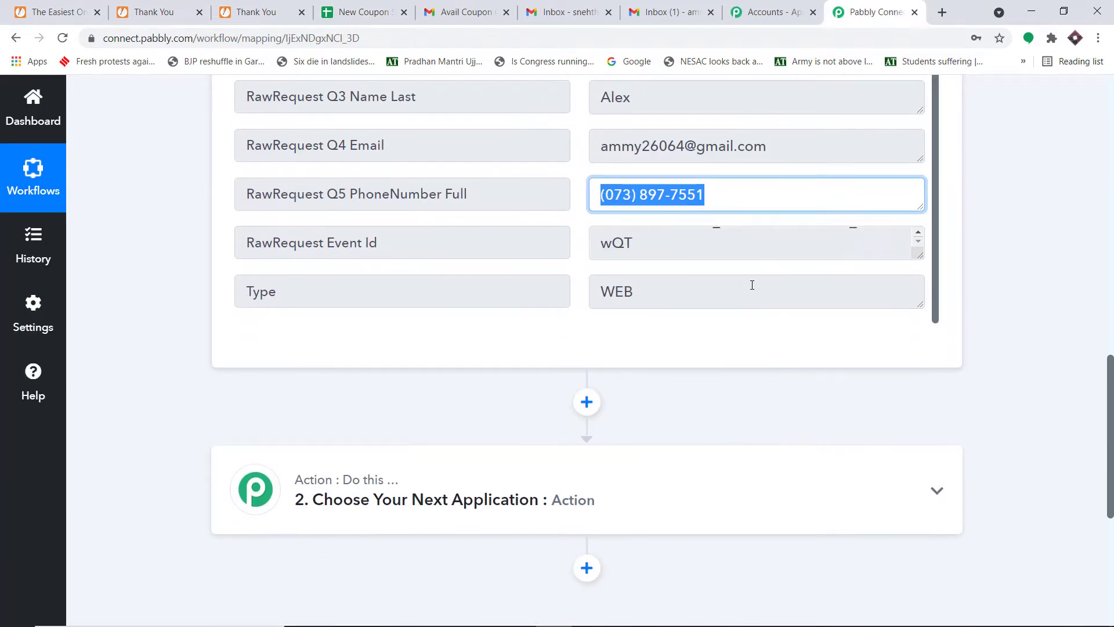
pyautogui.scroll(-3, 639, 307)
pyautogui.click(447, 286)
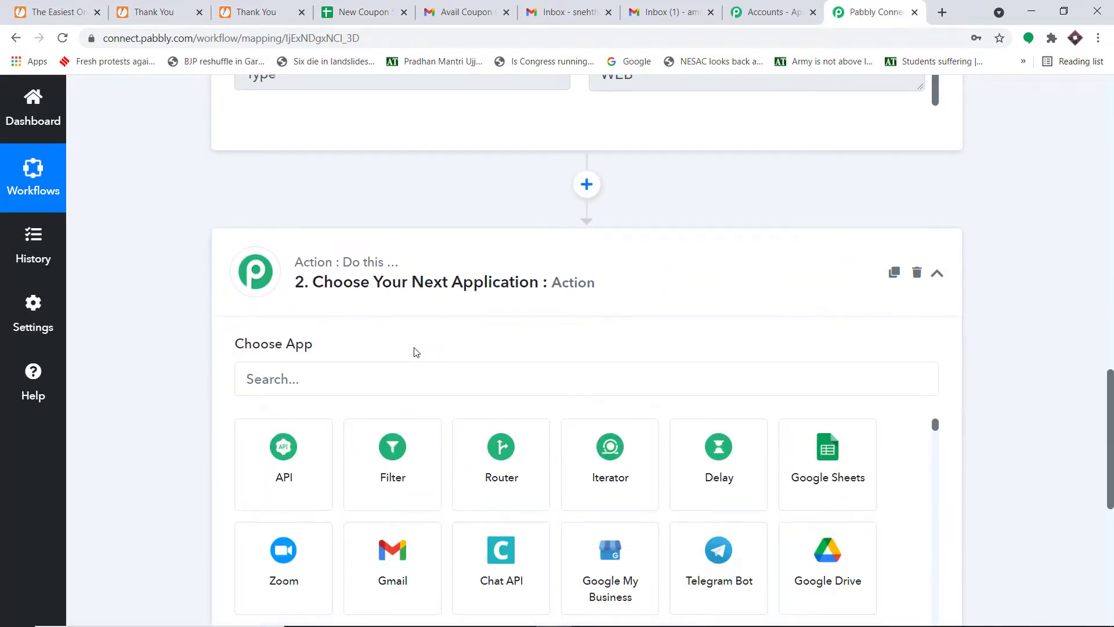
pyautogui.click(344, 383)
pyautogui.write('GOO')
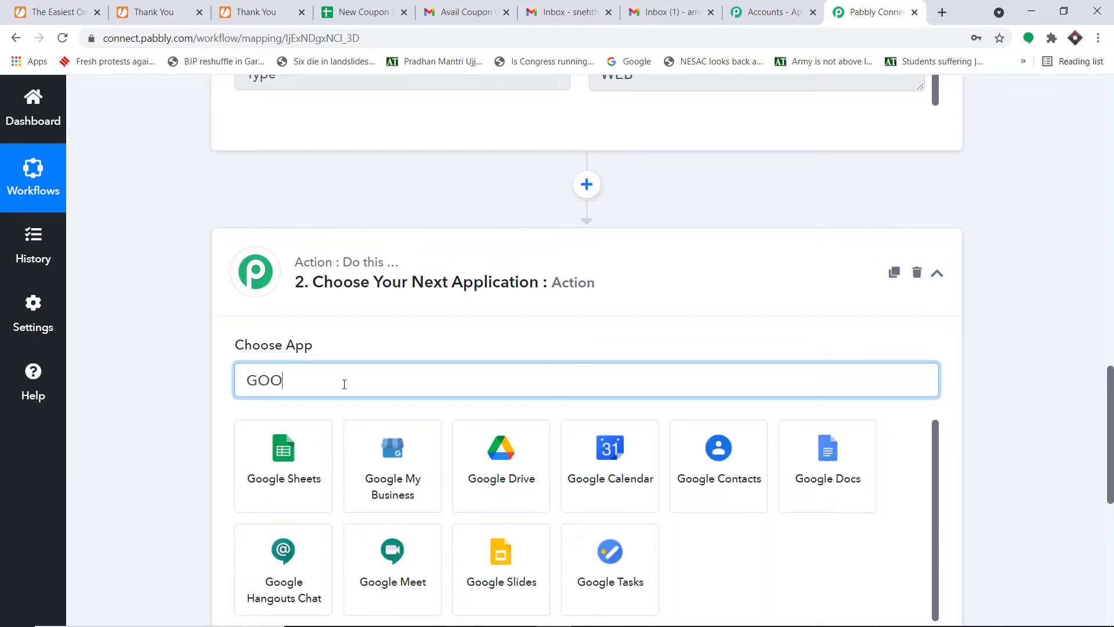
pyautogui.click(299, 476)
# Choose Lookup Spreadsheet Rows as the Google Sheets action event
pyautogui.click(357, 11)
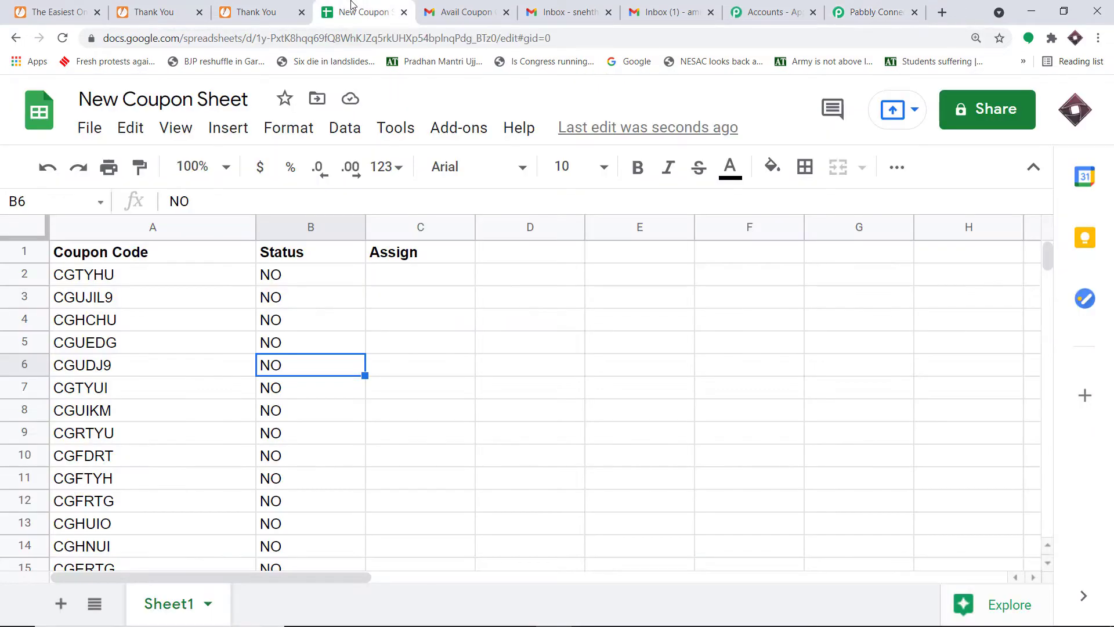
pyautogui.click(848, 12)
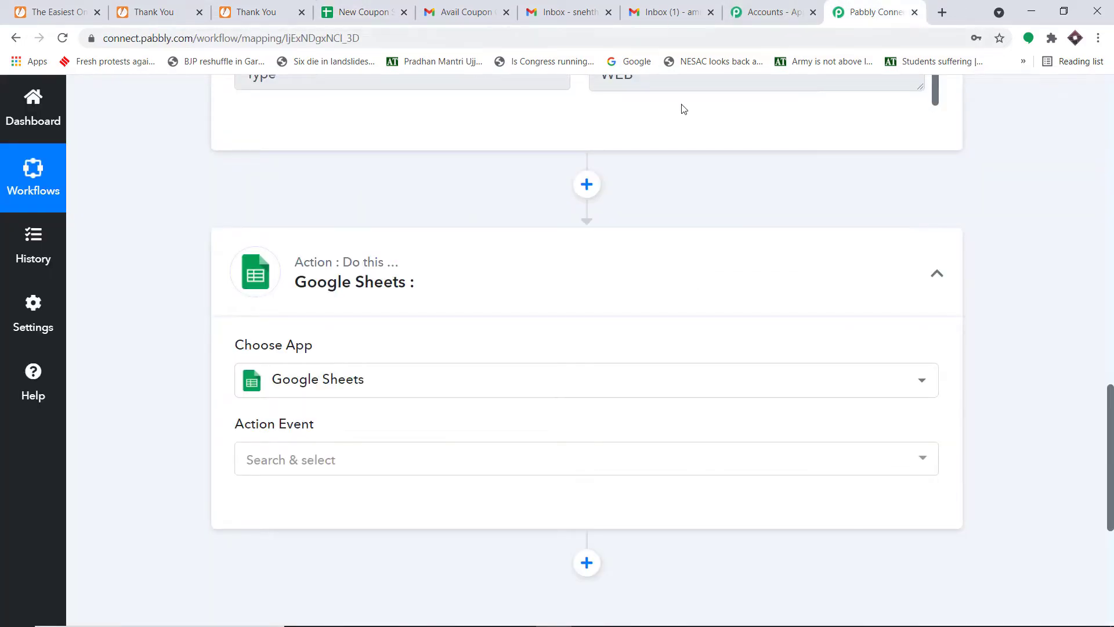
pyautogui.scroll(-3, 501, 287)
pyautogui.scroll(-1, 501, 287)
pyautogui.click(464, 242)
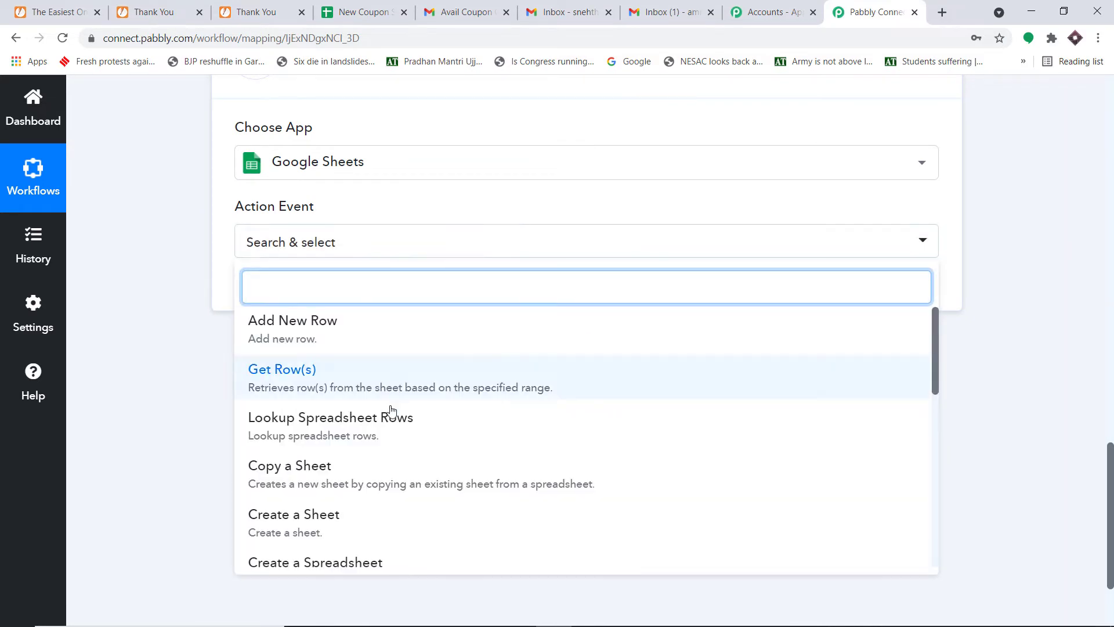
pyautogui.click(387, 427)
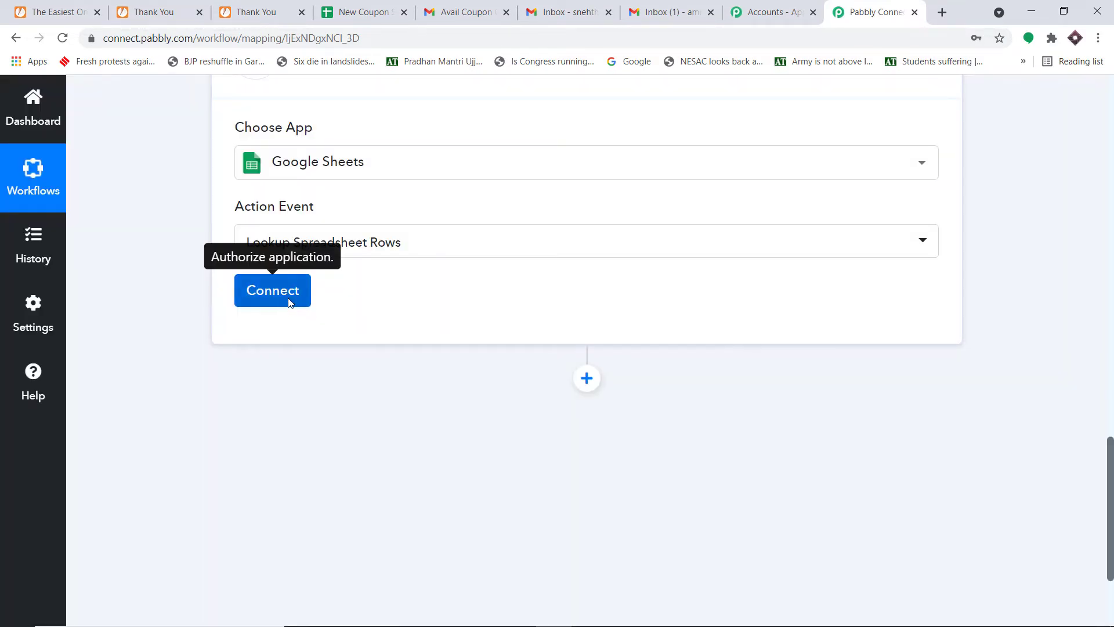
# Add a new Google Sheets connection, sign in with the Google account and grant Pabbly access
pyautogui.click(289, 299)
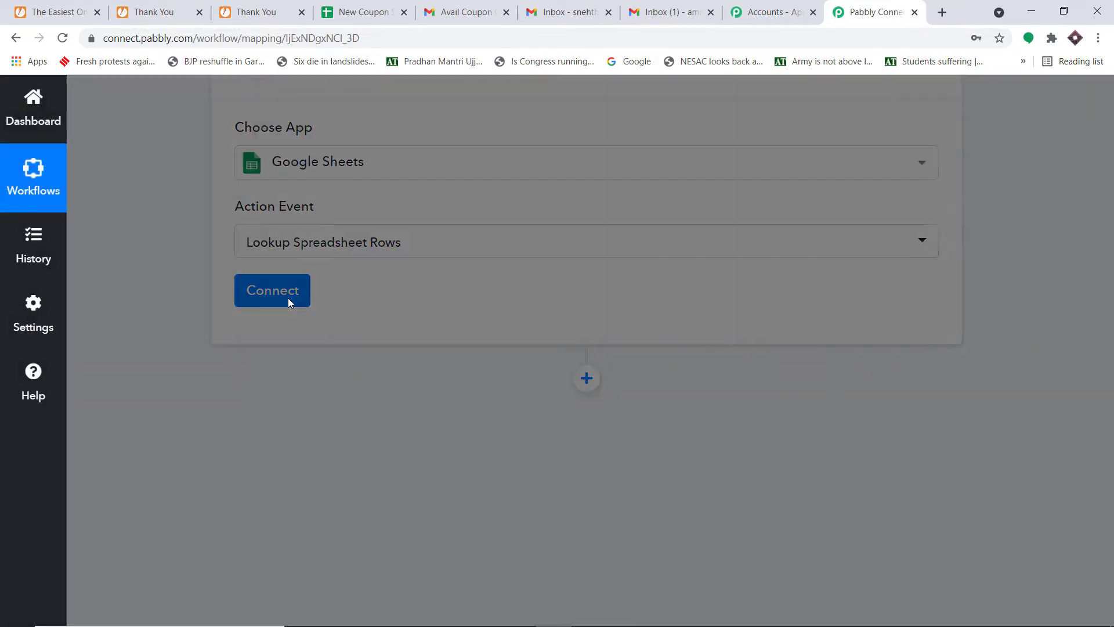
pyautogui.click(626, 271)
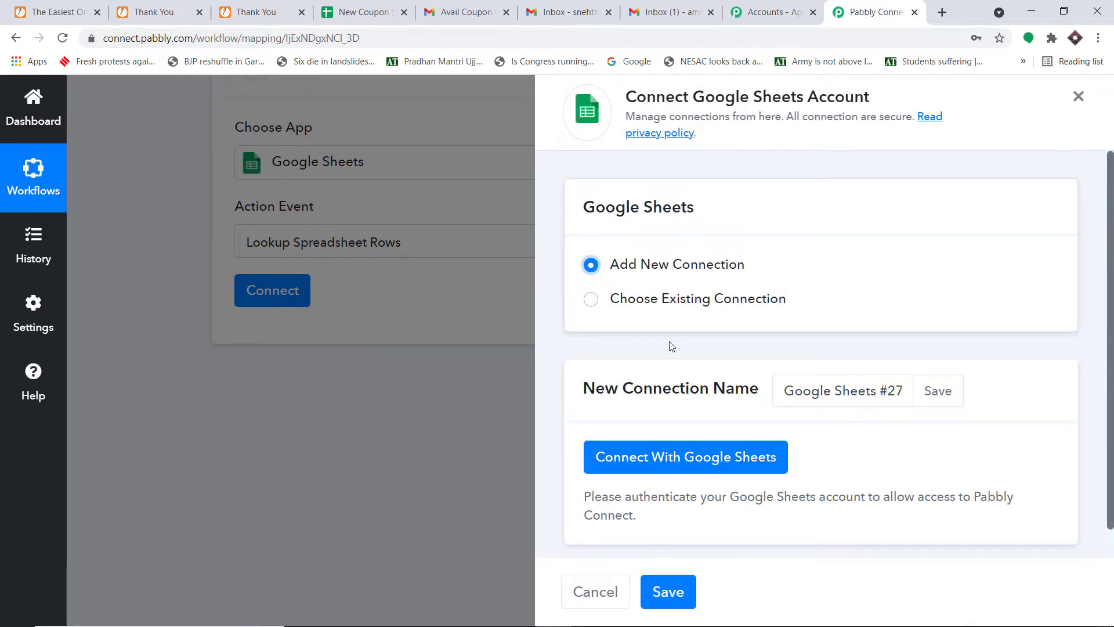
pyautogui.click(695, 464)
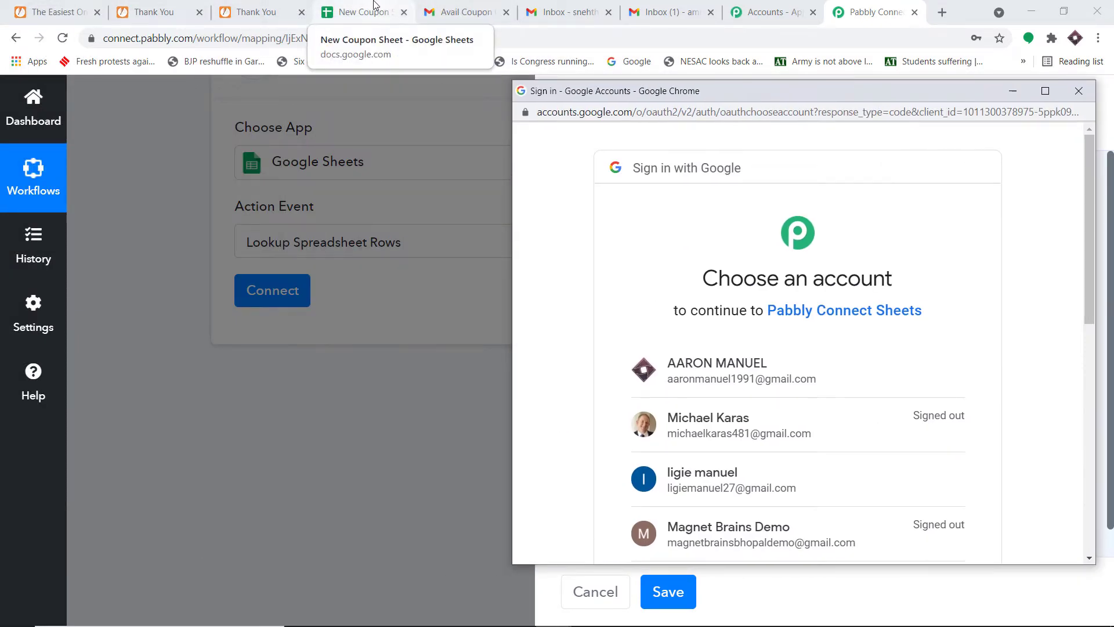
pyautogui.click(692, 366)
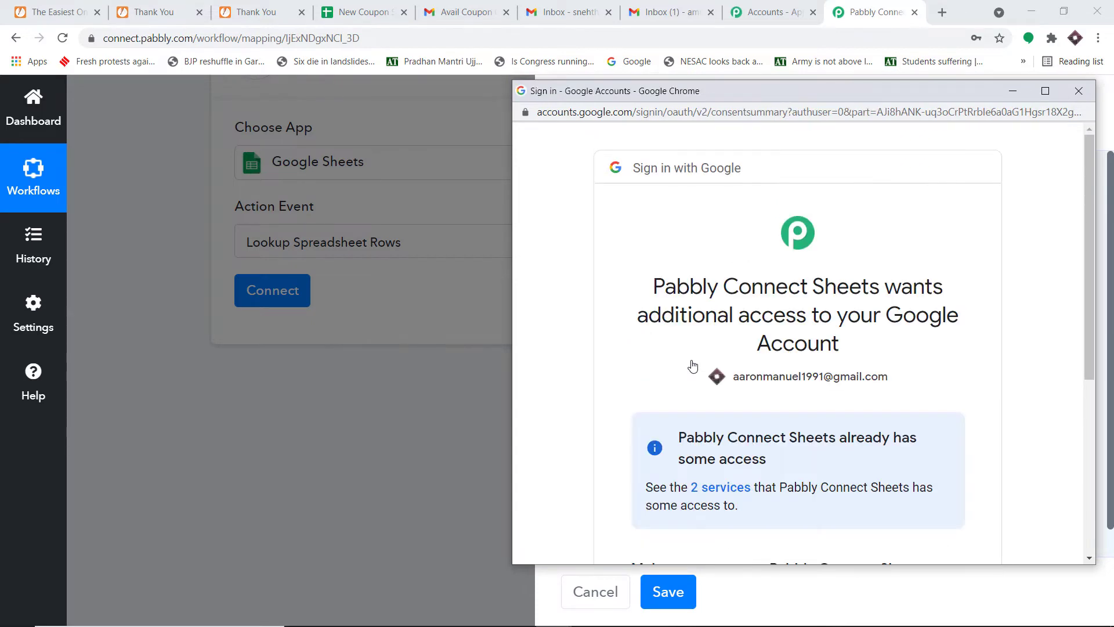
pyautogui.scroll(-1, 708, 356)
pyautogui.scroll(-4, 778, 308)
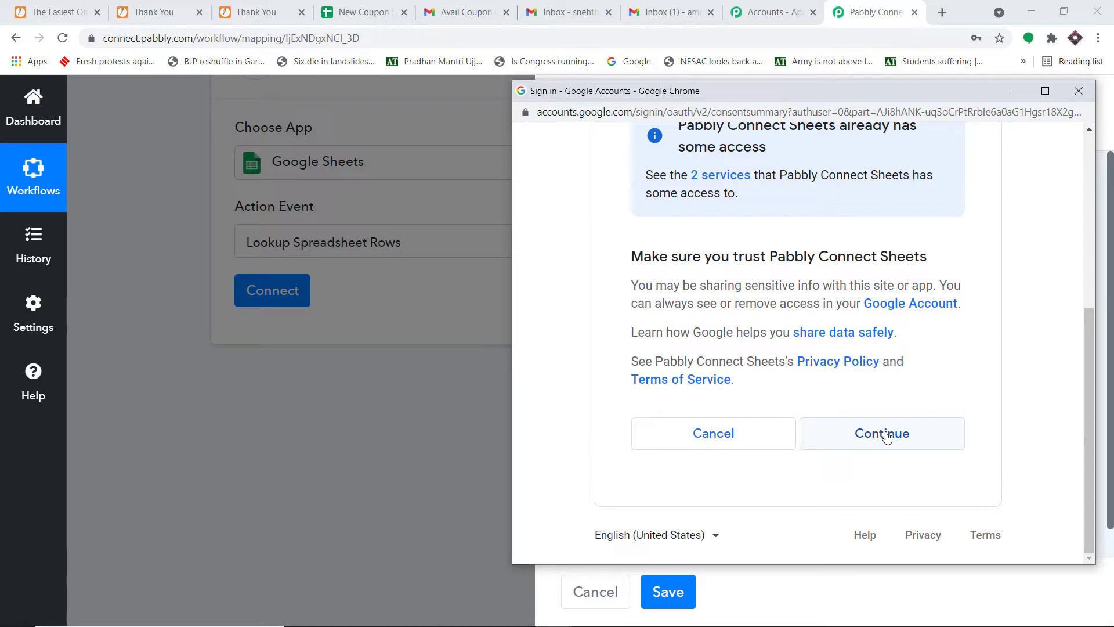
pyautogui.click(886, 438)
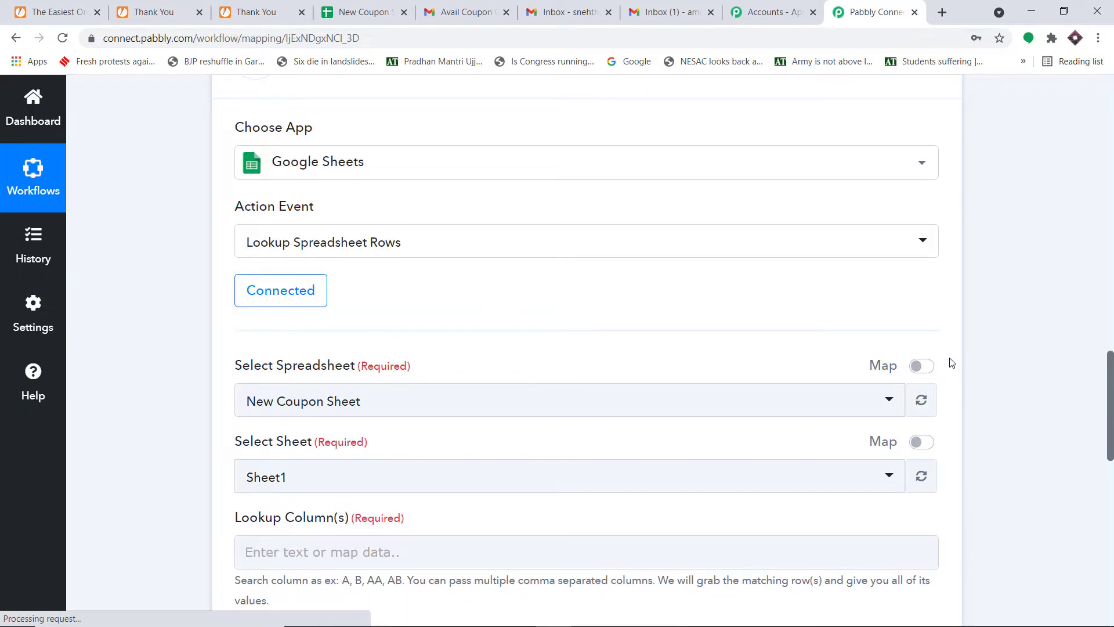
# Scroll through the loaded lookup fields and compare them with New Coupon Sheet
pyautogui.scroll(-3, 946, 348)
pyautogui.scroll(-4, 928, 330)
pyautogui.scroll(-3, 801, 308)
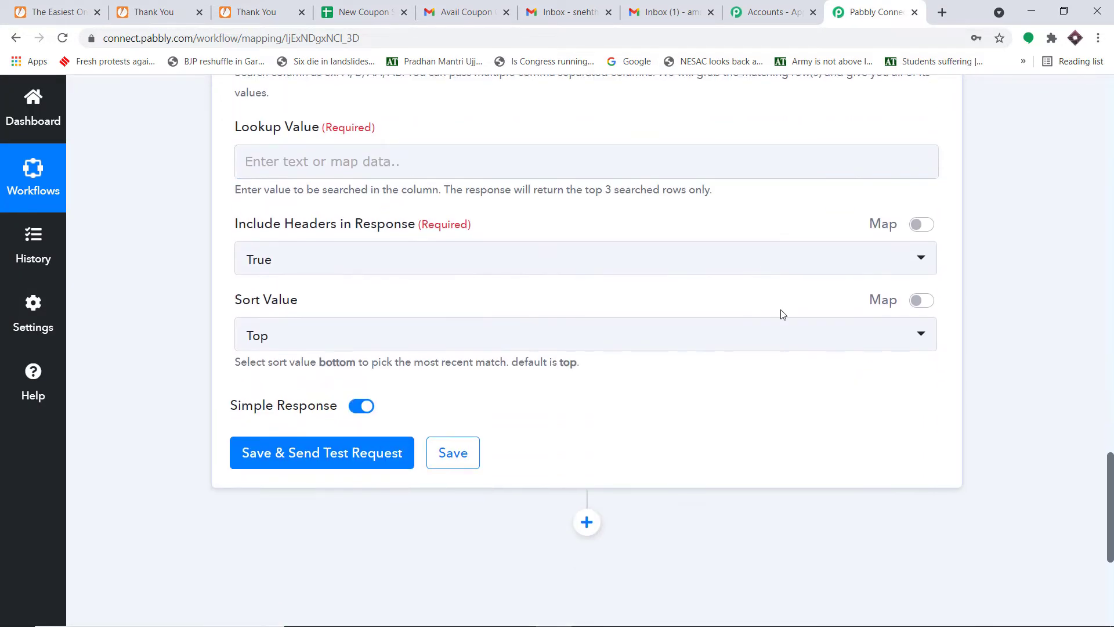
pyautogui.scroll(3, 781, 313)
pyautogui.scroll(2, 787, 310)
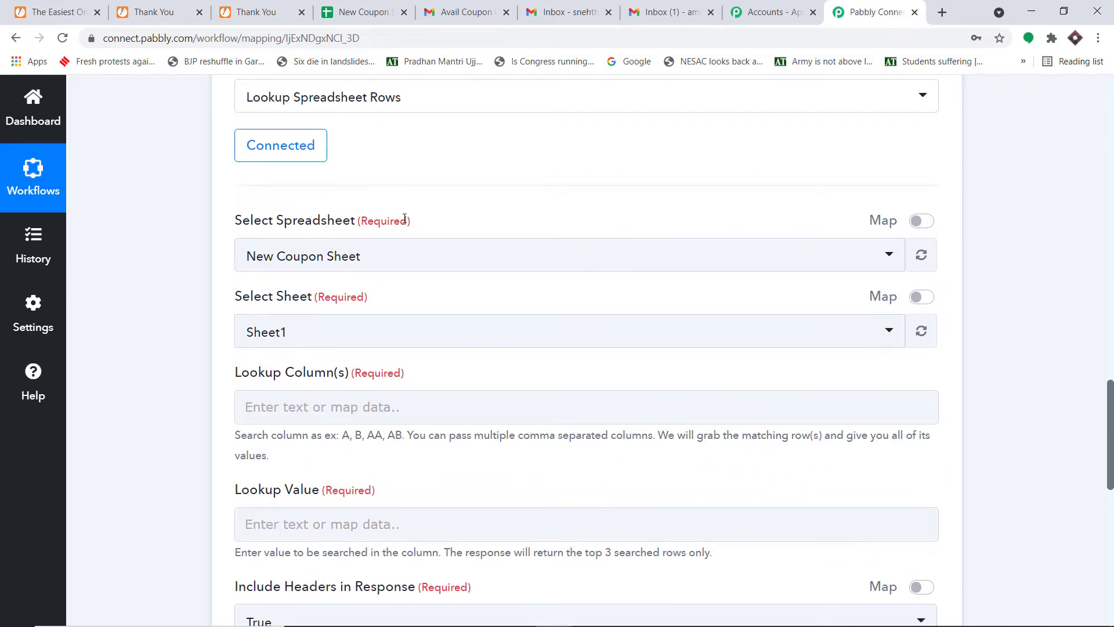
pyautogui.click(371, 12)
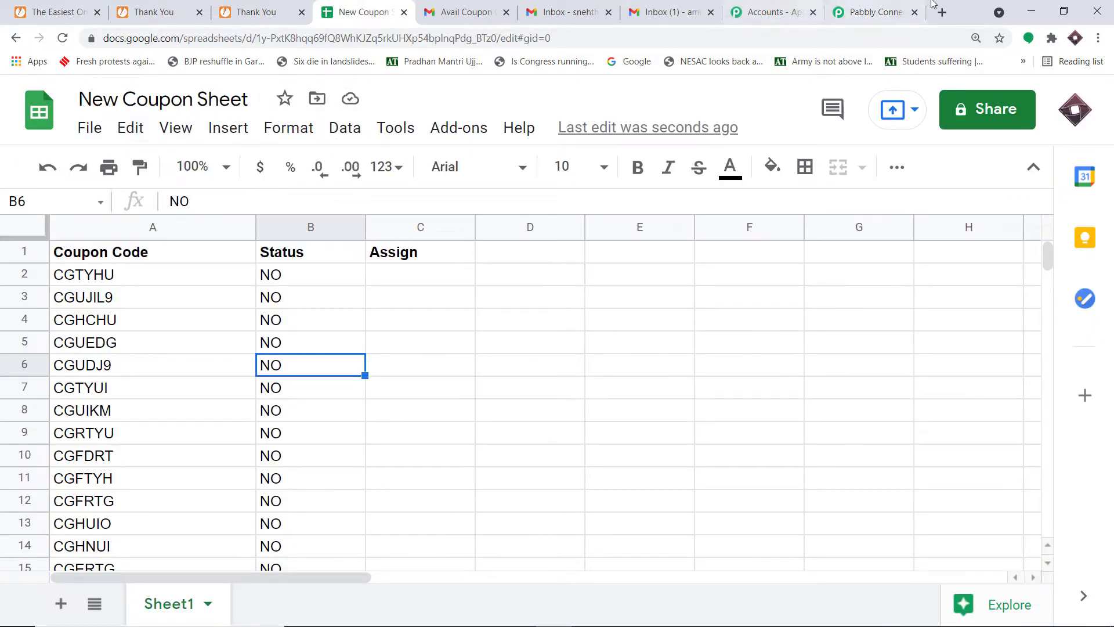
pyautogui.click(860, 10)
# Keep New Coupon Sheet selected in the Select Spreadsheet dropdown
pyautogui.click(325, 255)
pyautogui.scroll(-2, 617, 365)
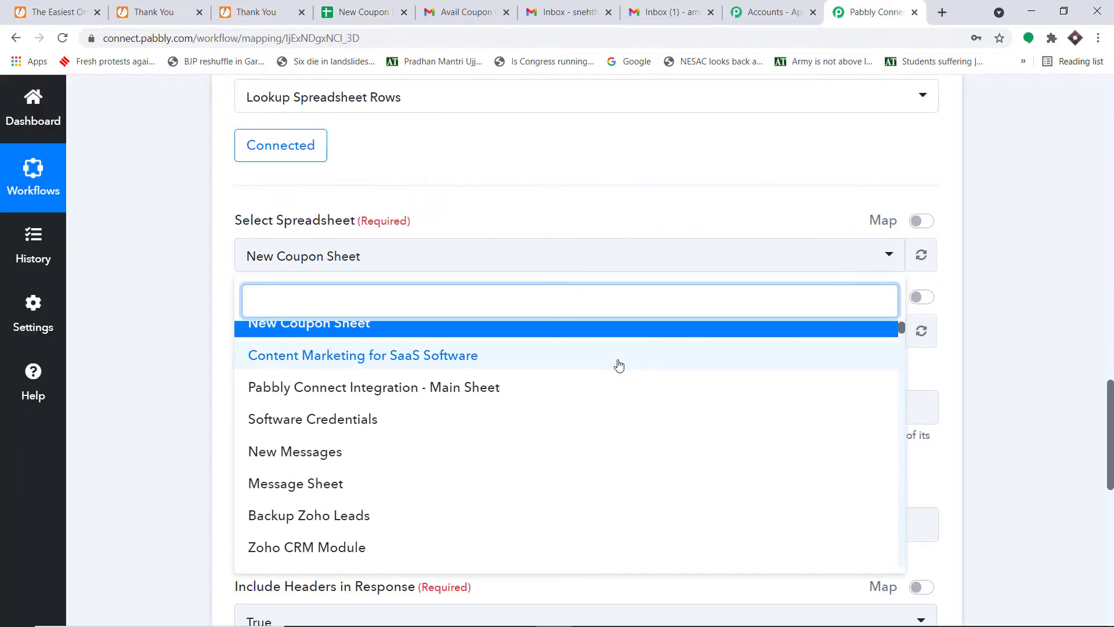
pyautogui.scroll(-5, 619, 367)
pyautogui.scroll(-5, 620, 367)
pyautogui.scroll(-7, 620, 367)
pyautogui.scroll(-3, 620, 366)
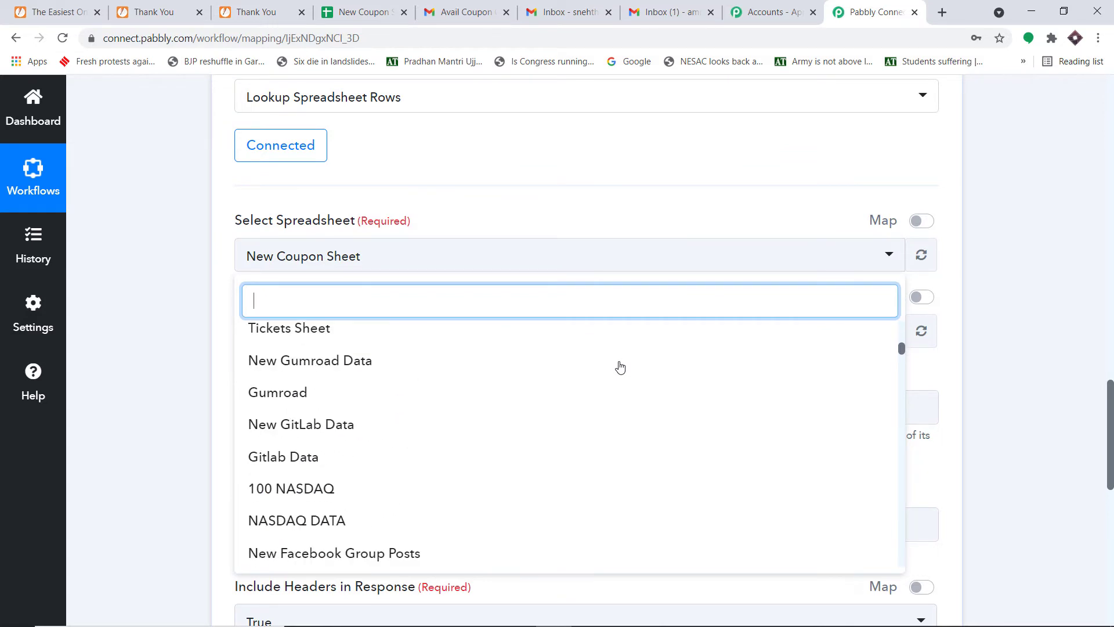
pyautogui.scroll(7, 619, 367)
pyautogui.scroll(5, 620, 367)
pyautogui.scroll(5, 620, 367)
pyautogui.scroll(3, 620, 367)
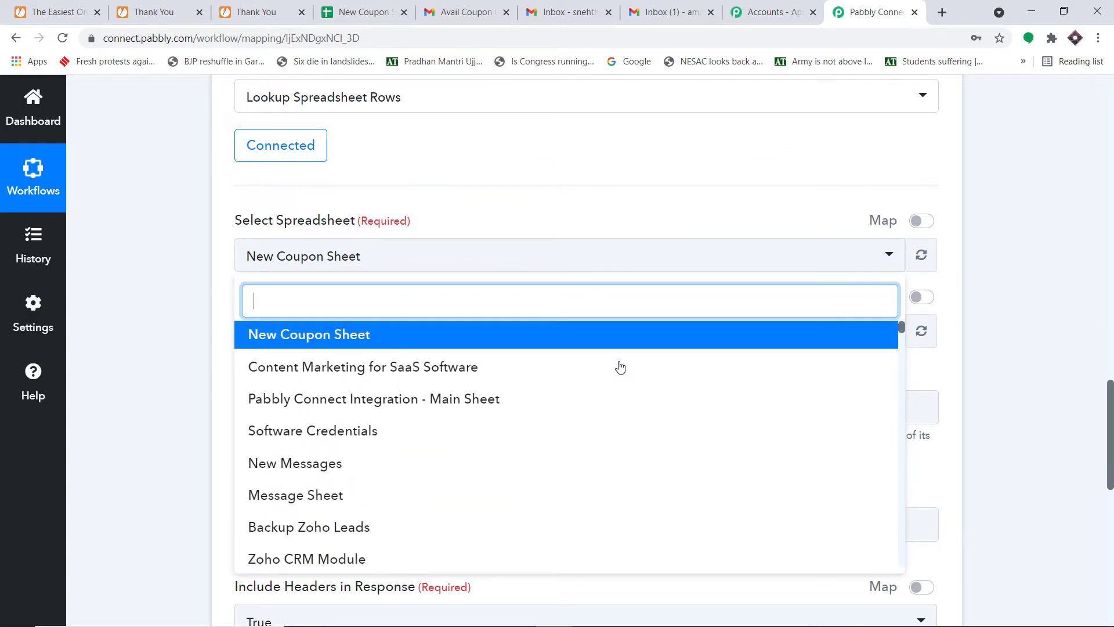
pyautogui.scroll(1, 620, 367)
pyautogui.scroll(2, 620, 367)
pyautogui.press('Up')
pyautogui.press('Up')
pyautogui.press('Up')
pyautogui.press('Up')
pyautogui.press('Up')
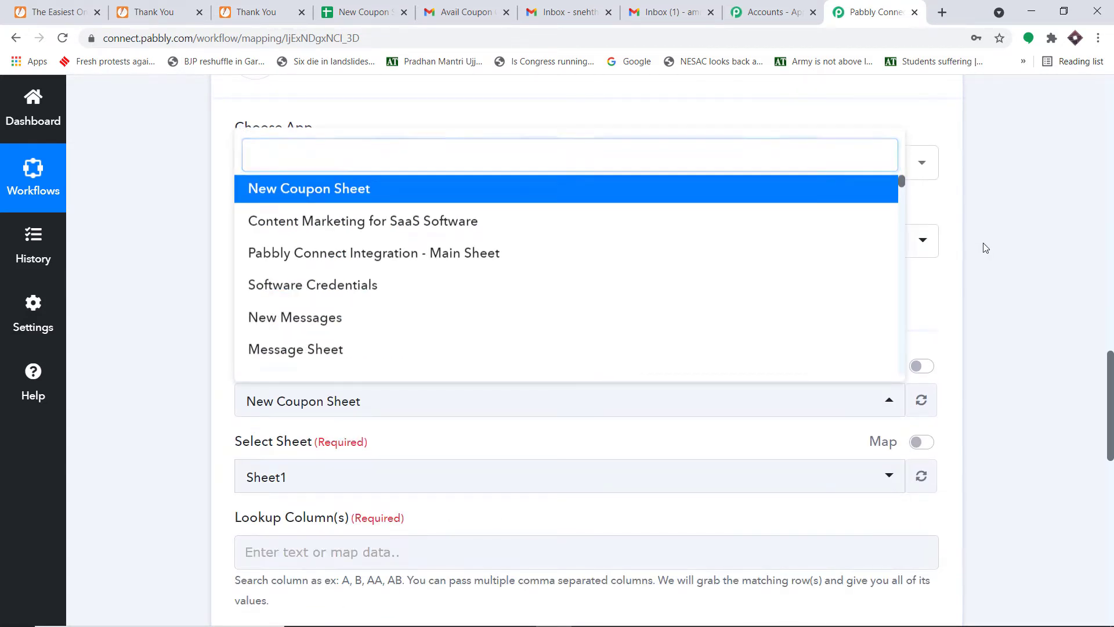
pyautogui.press('Return')
# Review the remaining lookup fields and bring New Coupon Sheet back on screen
pyautogui.scroll(-3, 529, 322)
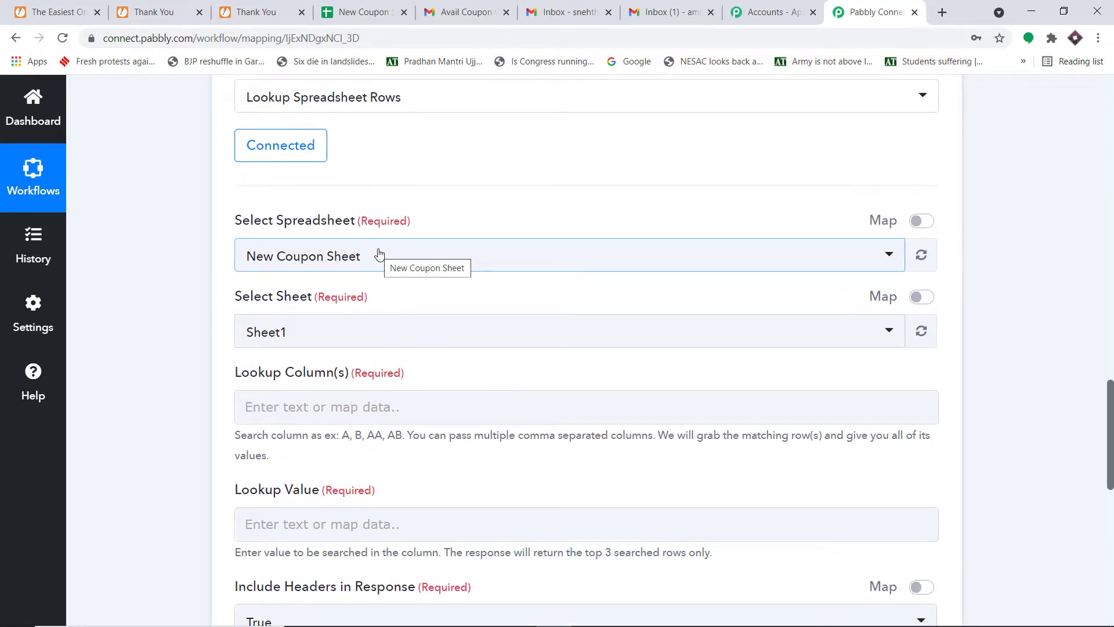
pyautogui.scroll(-3, 498, 216)
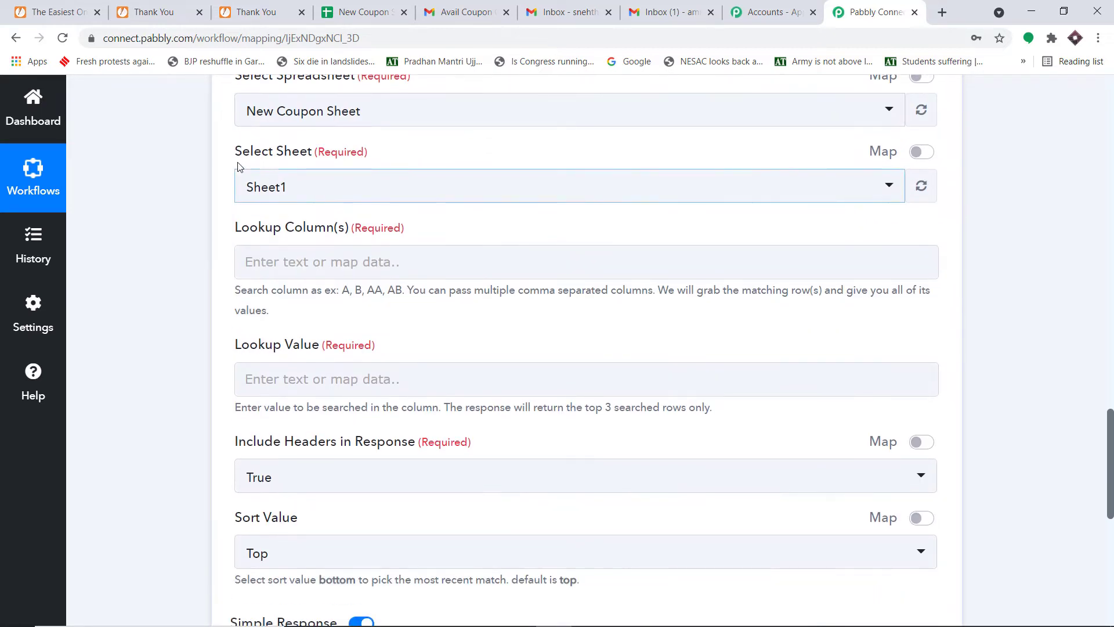
pyautogui.click(361, 11)
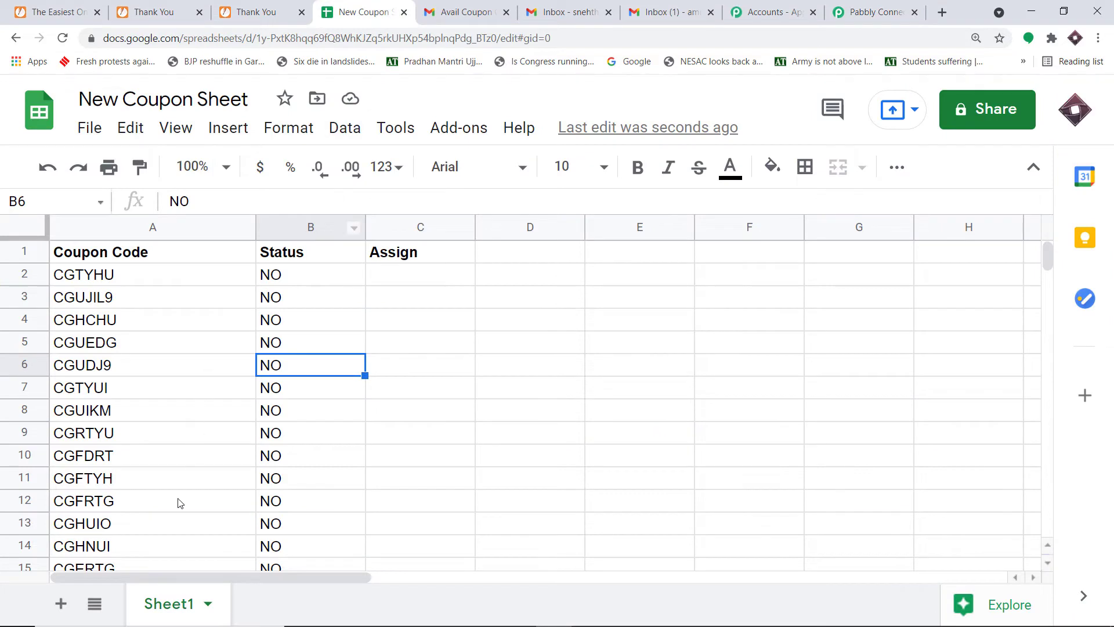
pyautogui.click(870, 11)
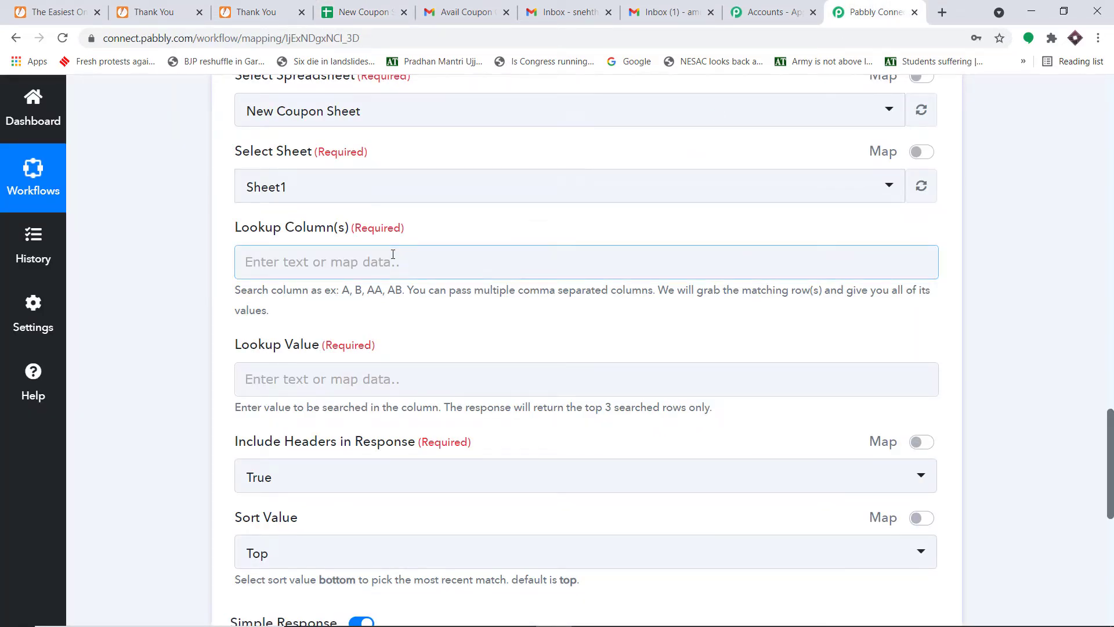
pyautogui.click(375, 9)
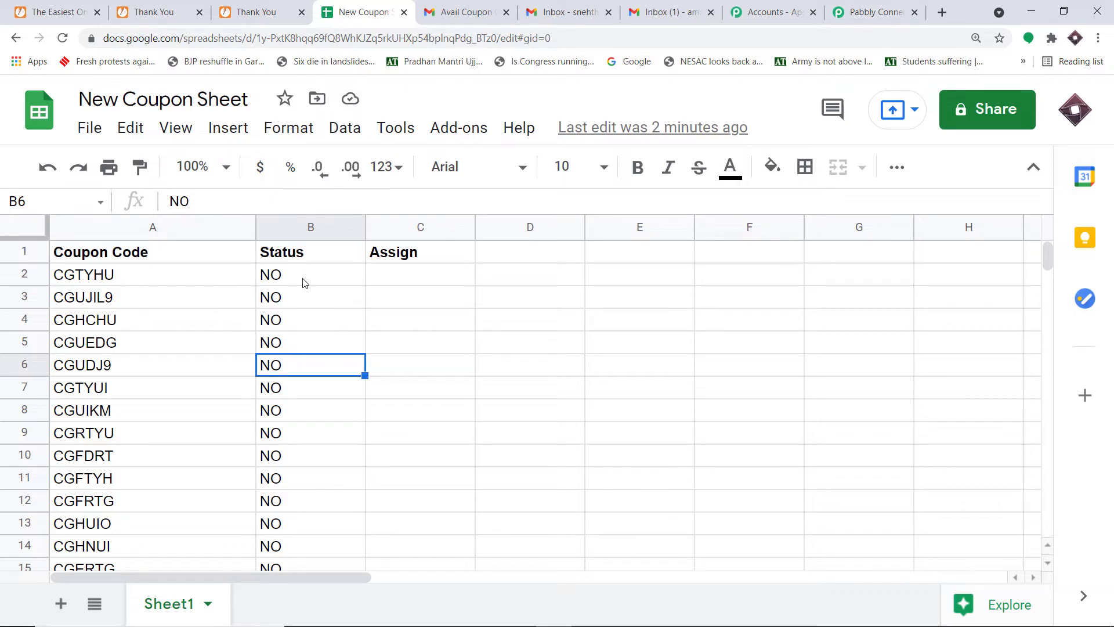
# Confirm Status values sit in column B (cells B2, B3), then start the Lookup Column(s) field
pyautogui.click(283, 282)
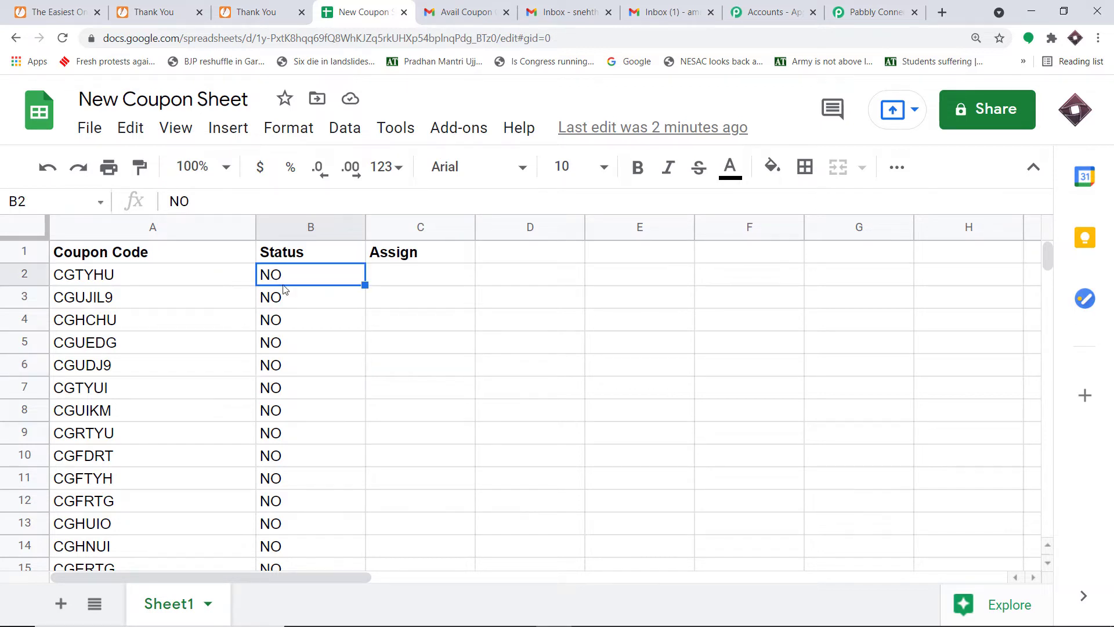
pyautogui.click(283, 299)
pyautogui.click(298, 276)
pyautogui.click(297, 297)
pyautogui.click(294, 278)
pyautogui.click(313, 227)
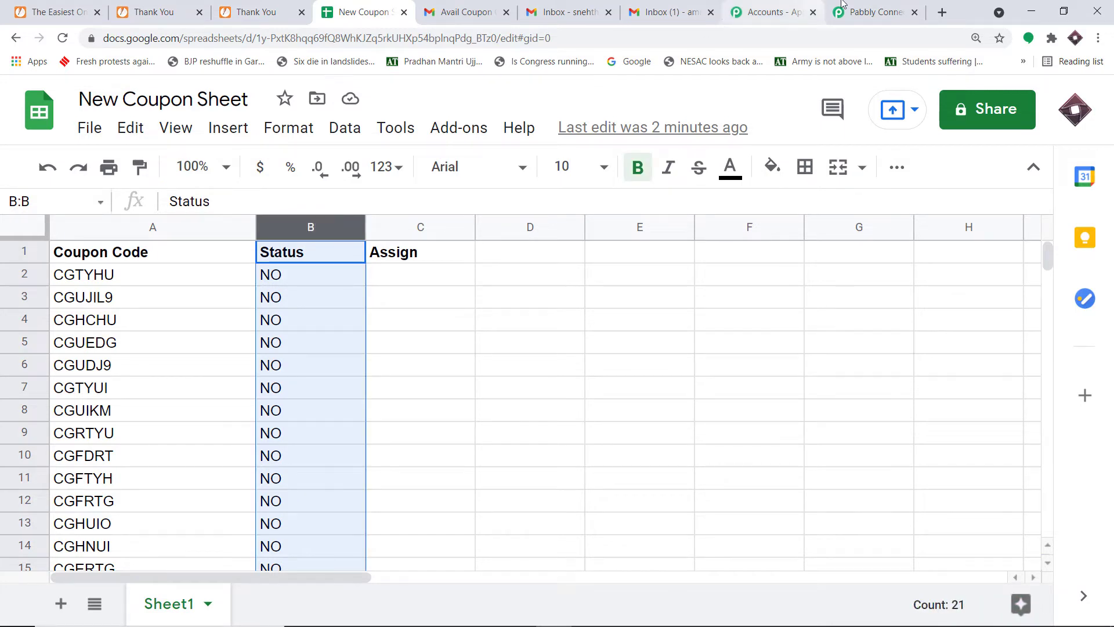
pyautogui.click(868, 8)
pyautogui.click(333, 260)
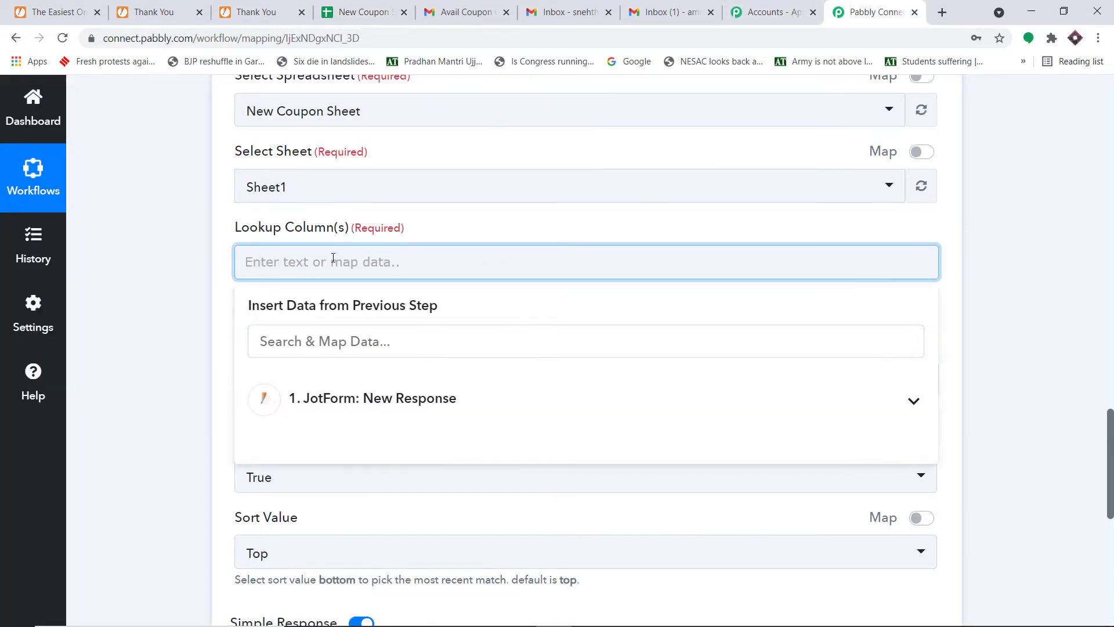
# Set Lookup Column to B and Lookup Value to NO, then return to New Coupon Sheet
pyautogui.write('B')
pyautogui.click(451, 219)
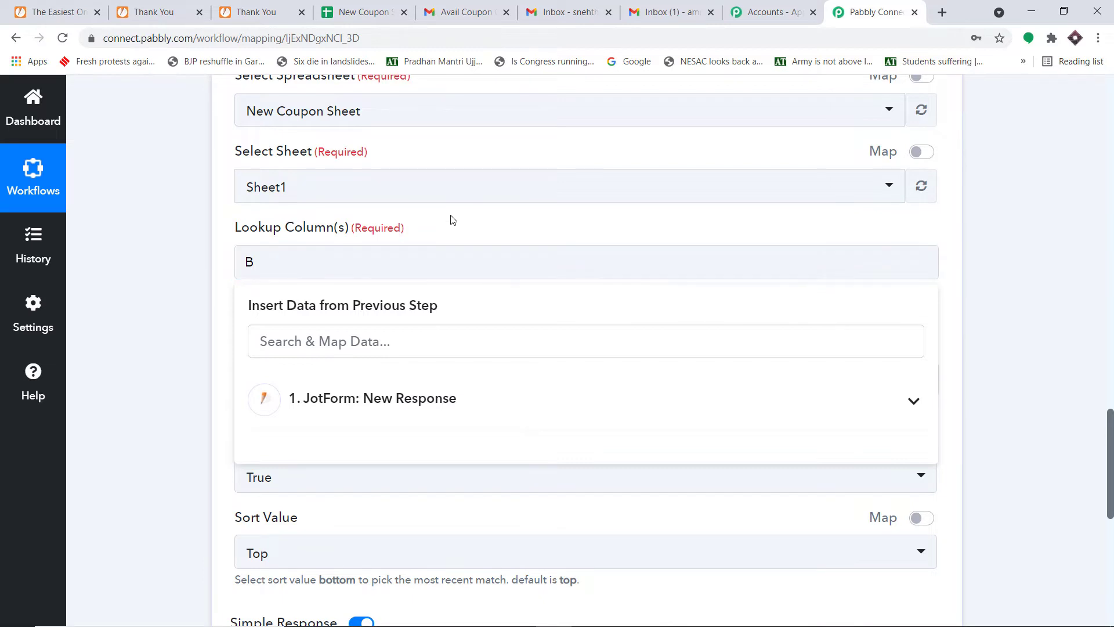
pyautogui.scroll(-2, 451, 221)
pyautogui.click(381, 243)
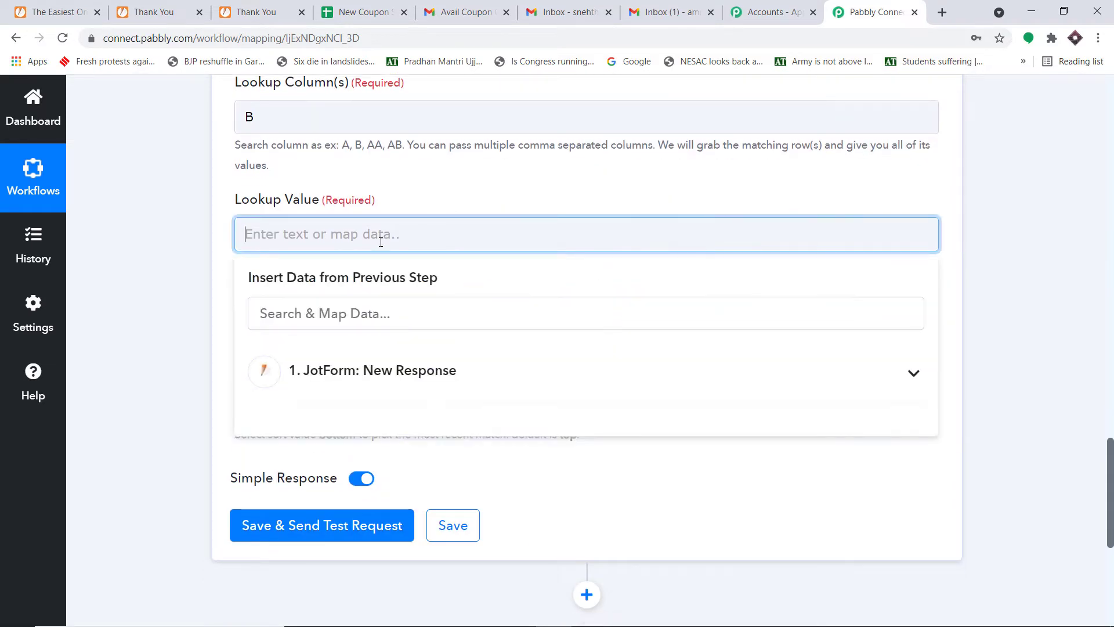
pyautogui.write('NO')
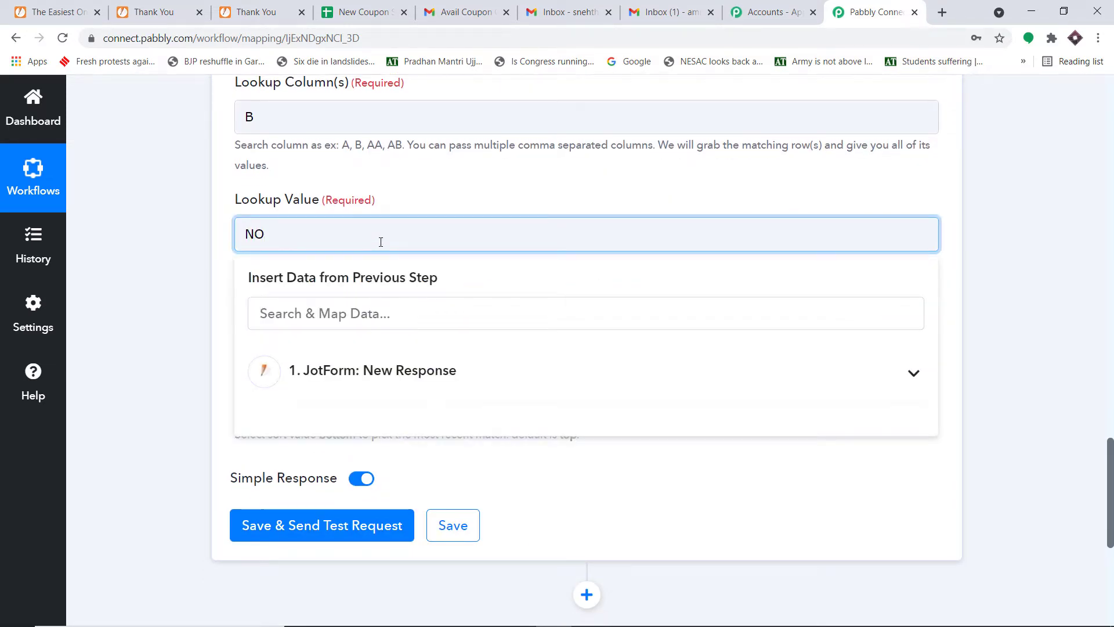
pyautogui.click(459, 174)
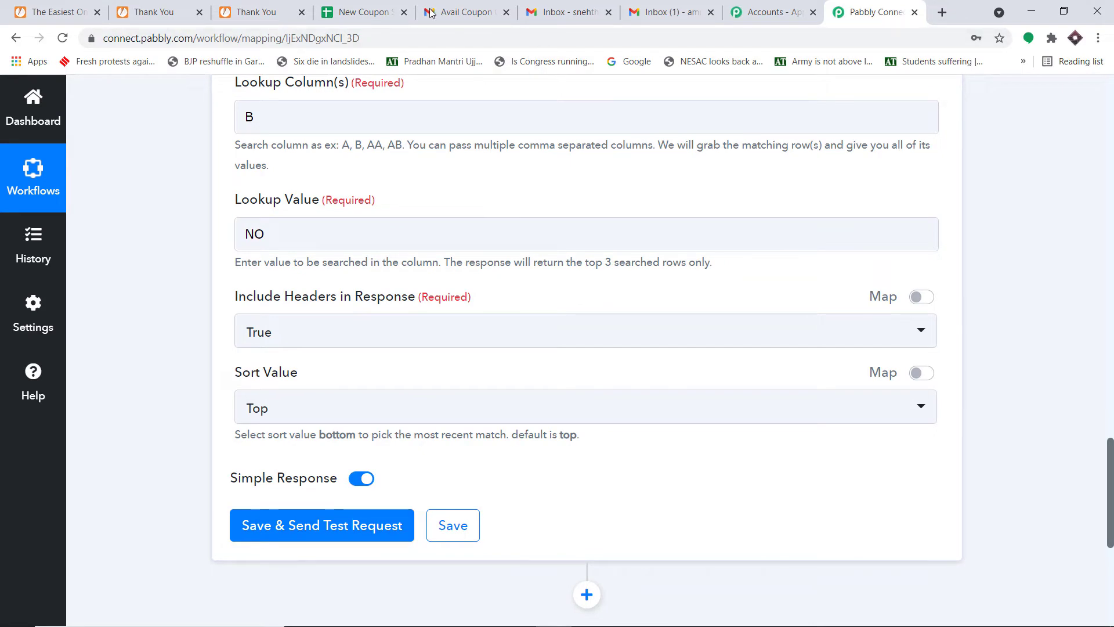
pyautogui.click(362, 6)
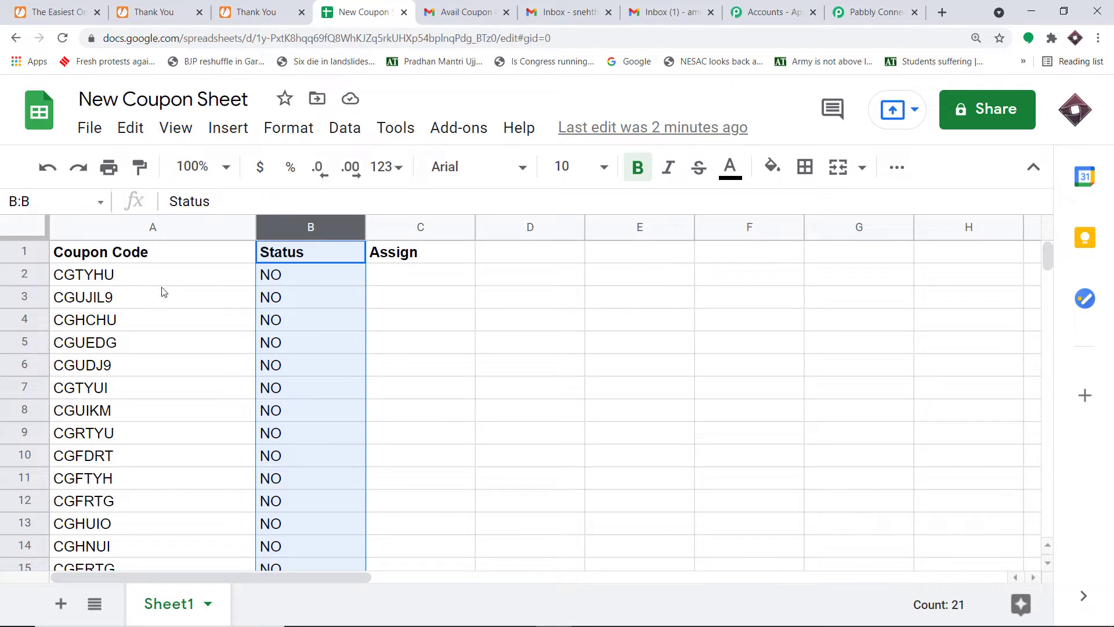
pyautogui.click(124, 279)
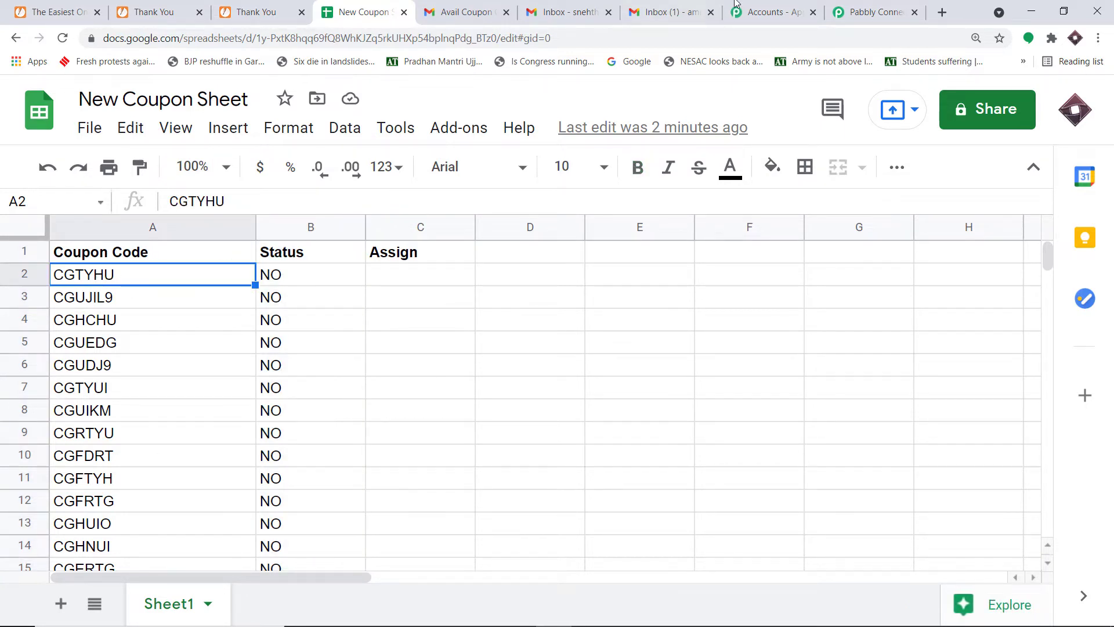
pyautogui.click(880, 10)
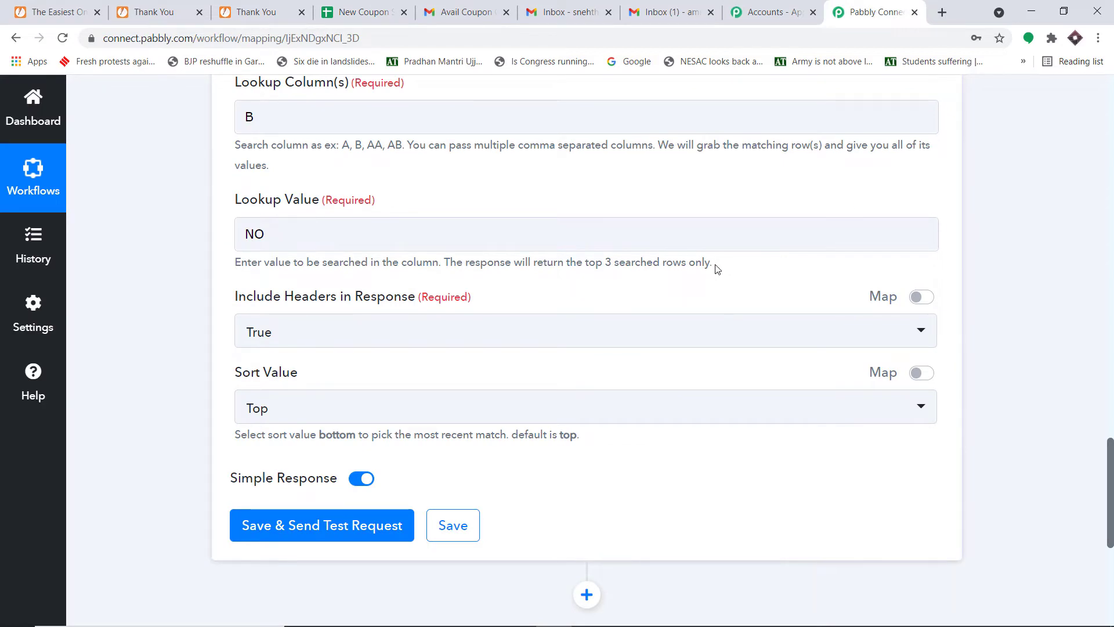
pyautogui.moveTo(717, 269); pyautogui.dragTo(564, 263)
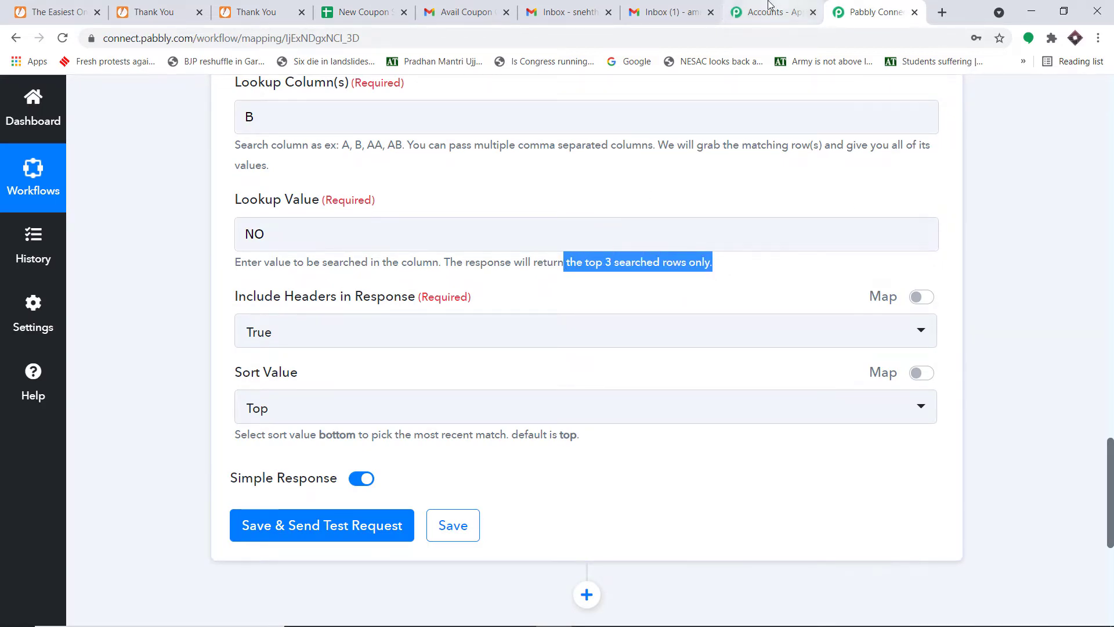
pyautogui.click(328, 5)
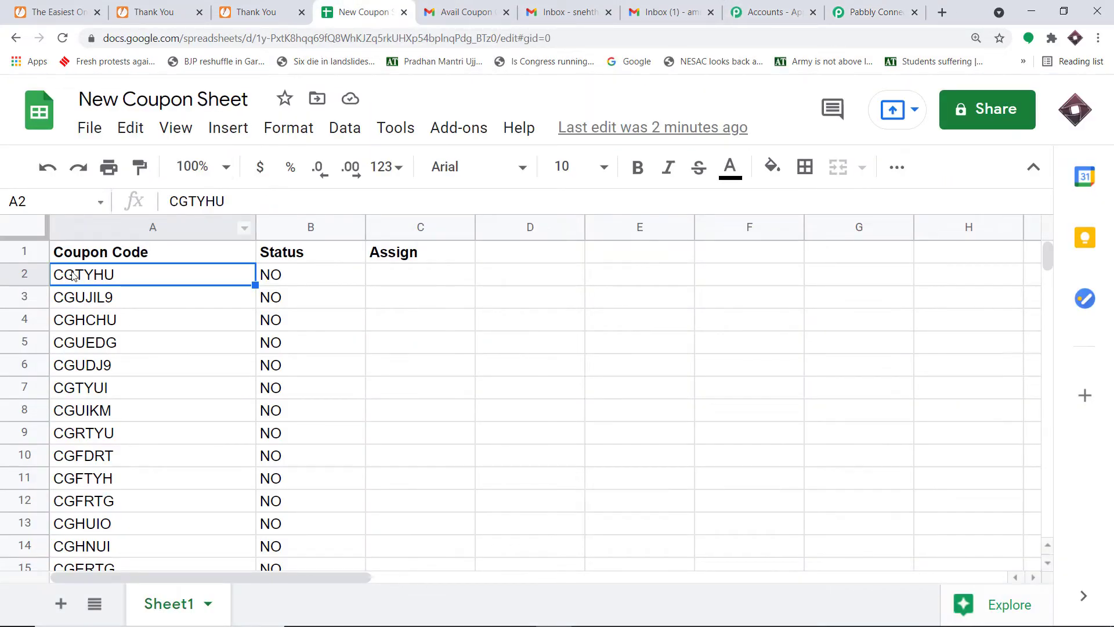
pyautogui.click(81, 297)
pyautogui.click(88, 329)
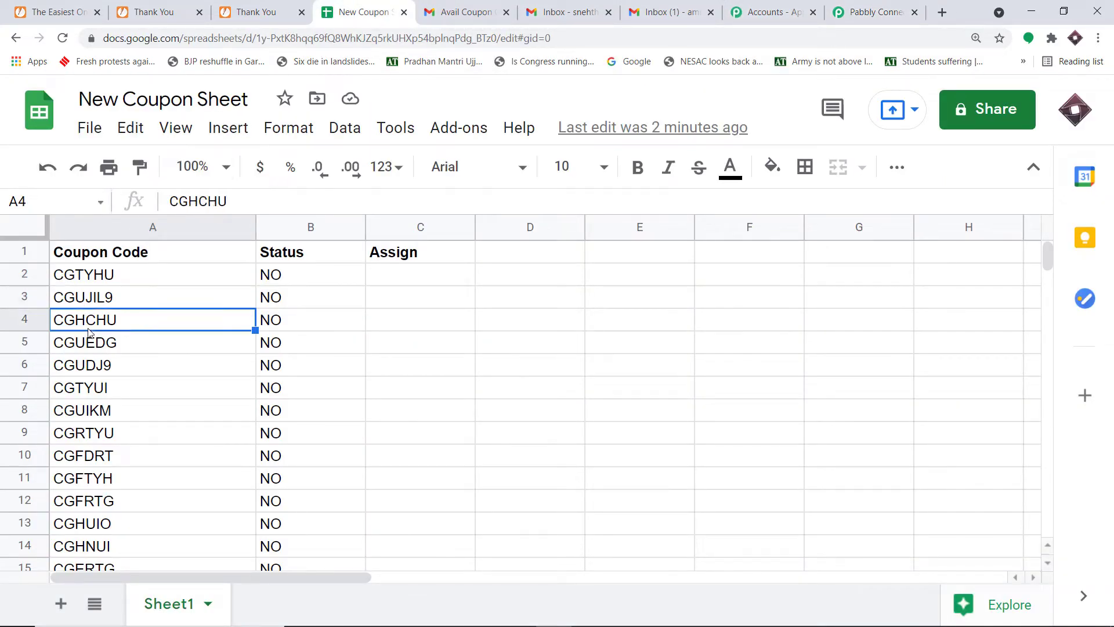
pyautogui.click(874, 12)
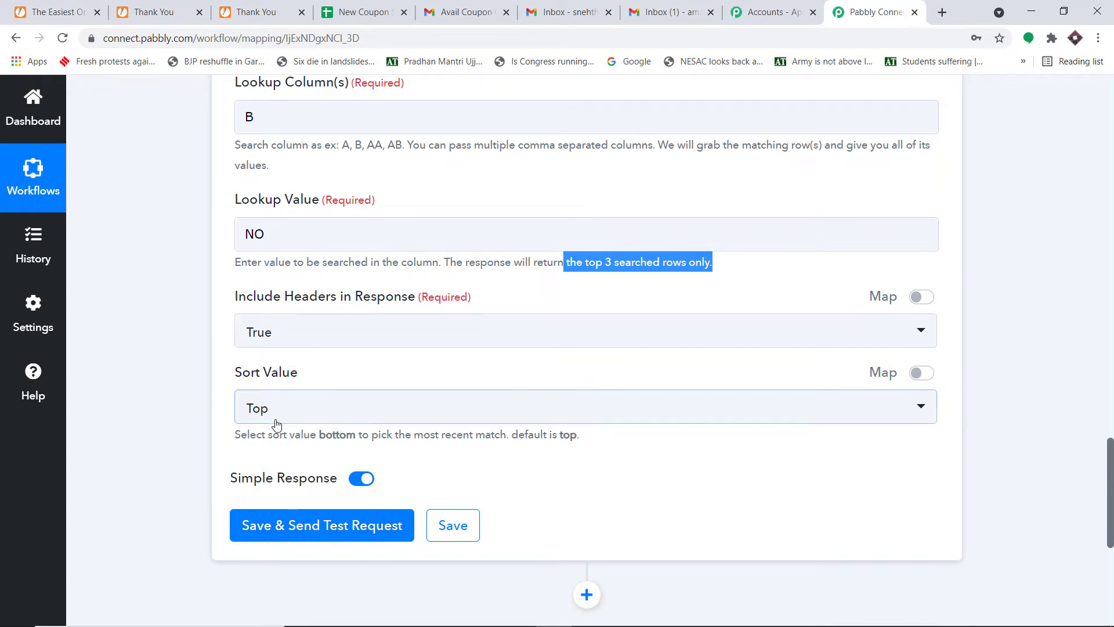
pyautogui.click(485, 283)
pyautogui.scroll(-2, 484, 282)
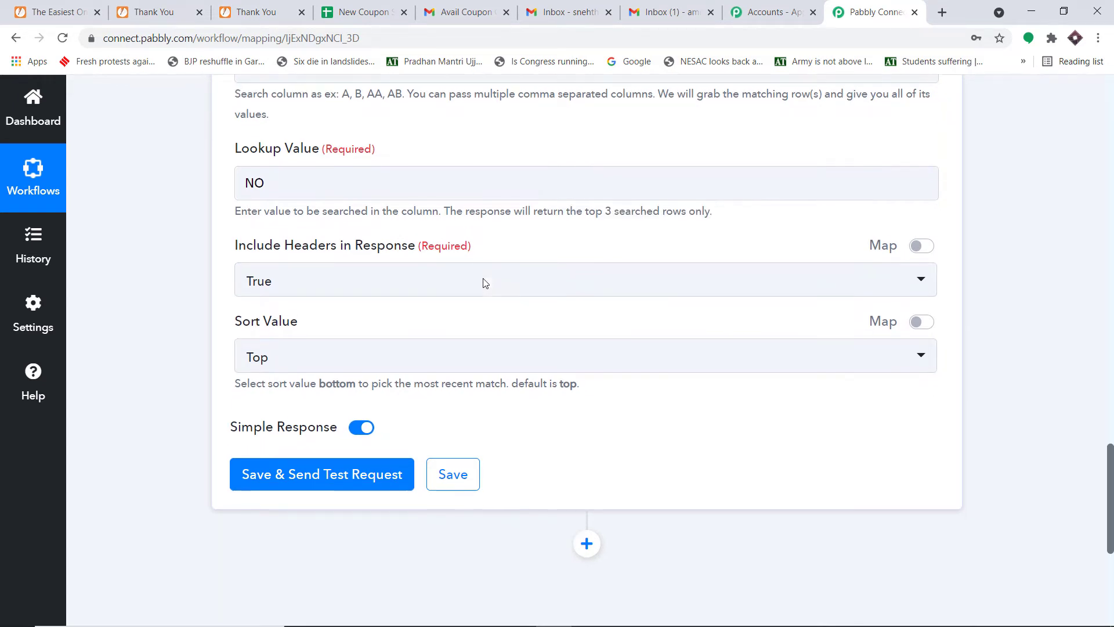
# Recheck coupons CGTYHU, CGUJIL9 and CGHCHU in rows 2–4, then return to the lookup step
pyautogui.click(372, 12)
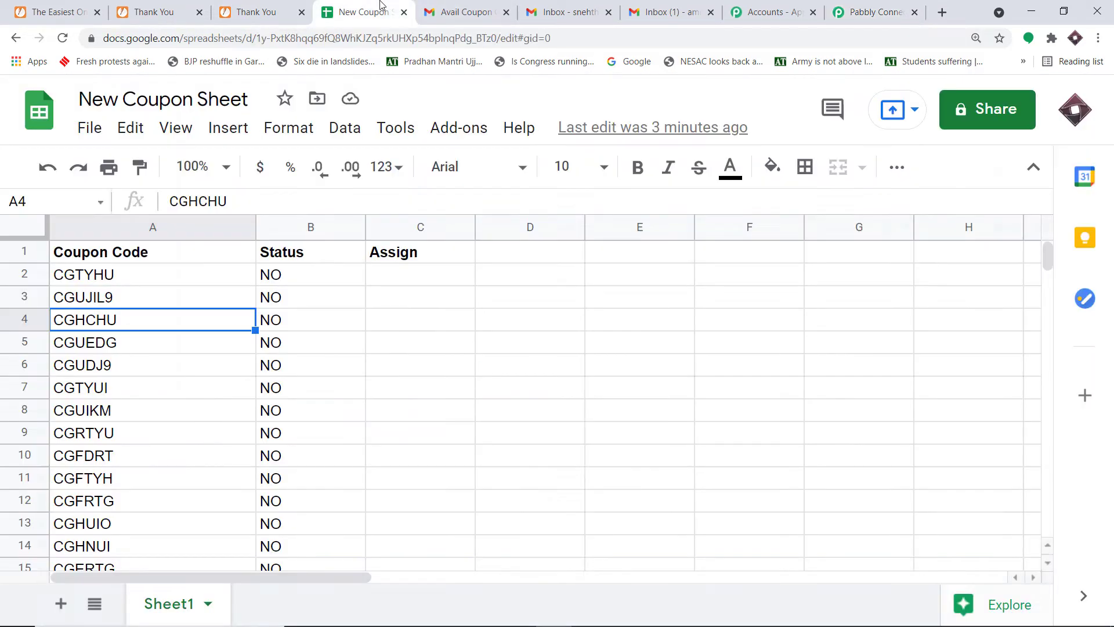
pyautogui.click(77, 279)
pyautogui.click(77, 299)
pyautogui.click(85, 331)
pyautogui.click(87, 270)
pyautogui.click(86, 293)
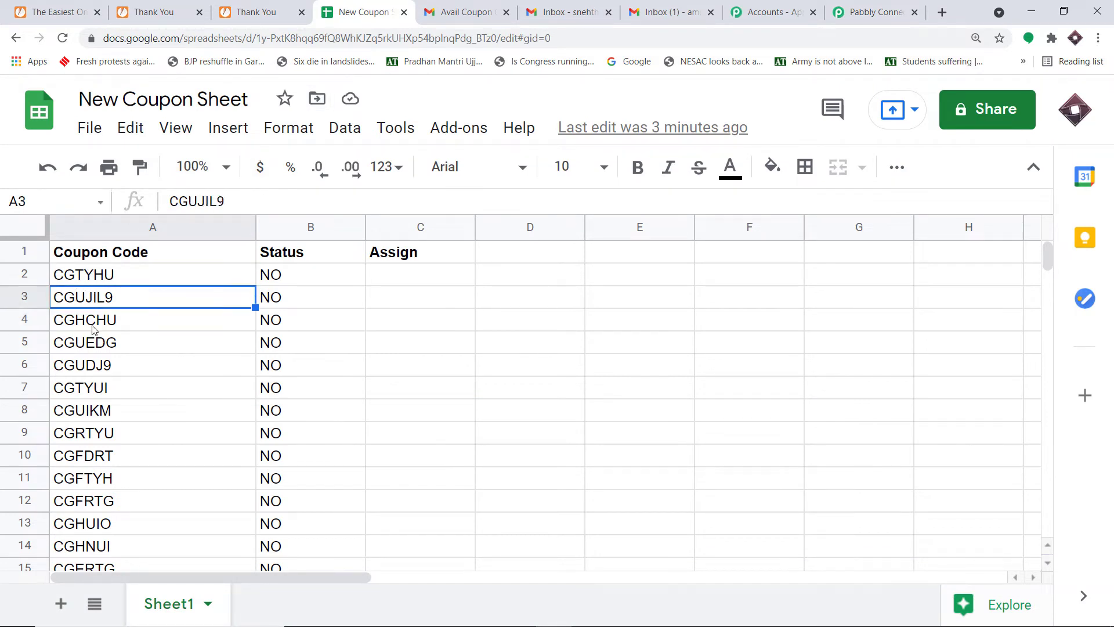
pyautogui.click(91, 325)
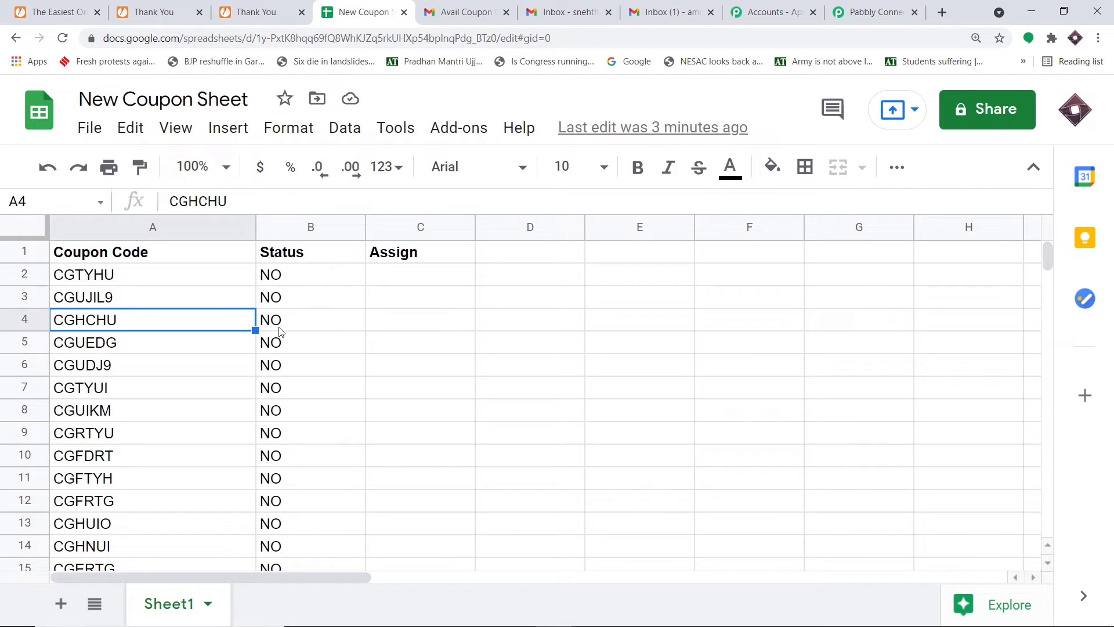
pyautogui.moveTo(419, 227)
pyautogui.click(873, 11)
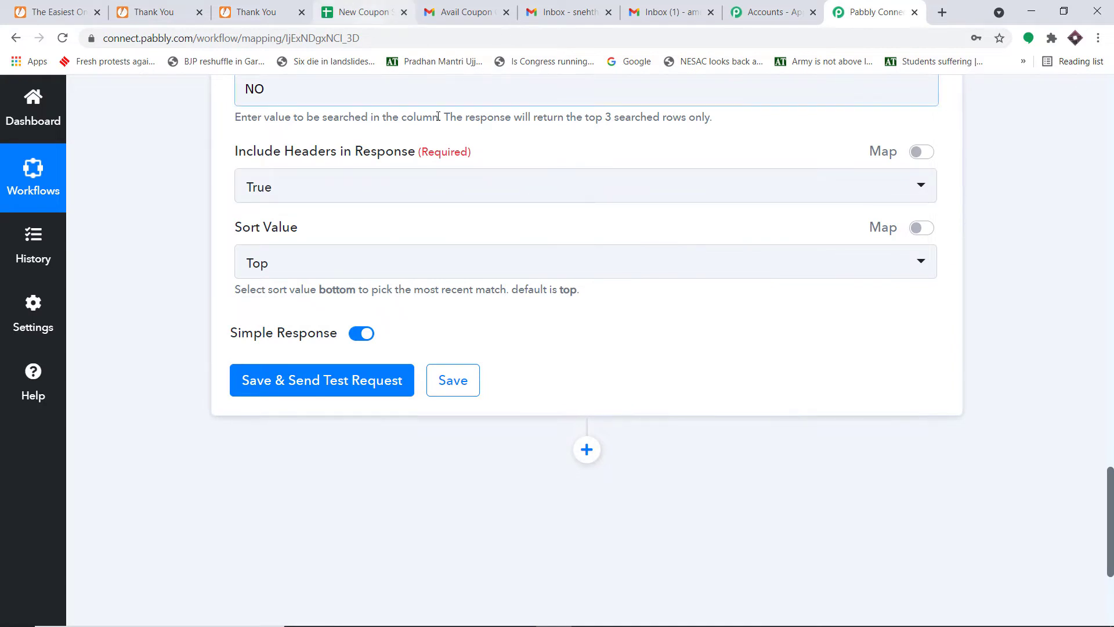
pyautogui.scroll(3, 348, 227)
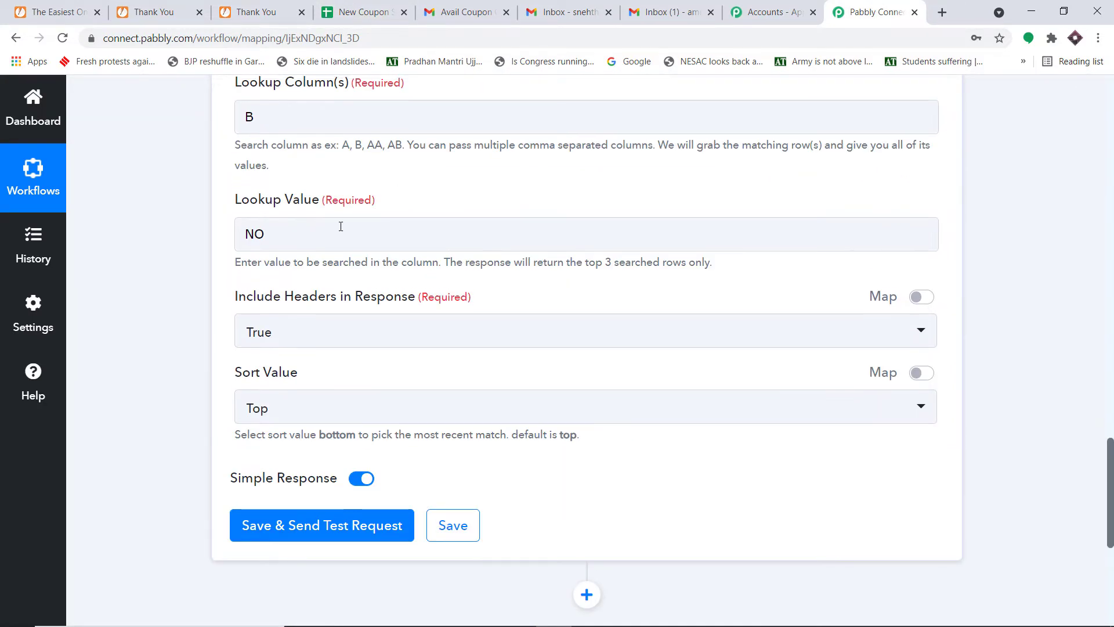
pyautogui.click(383, 8)
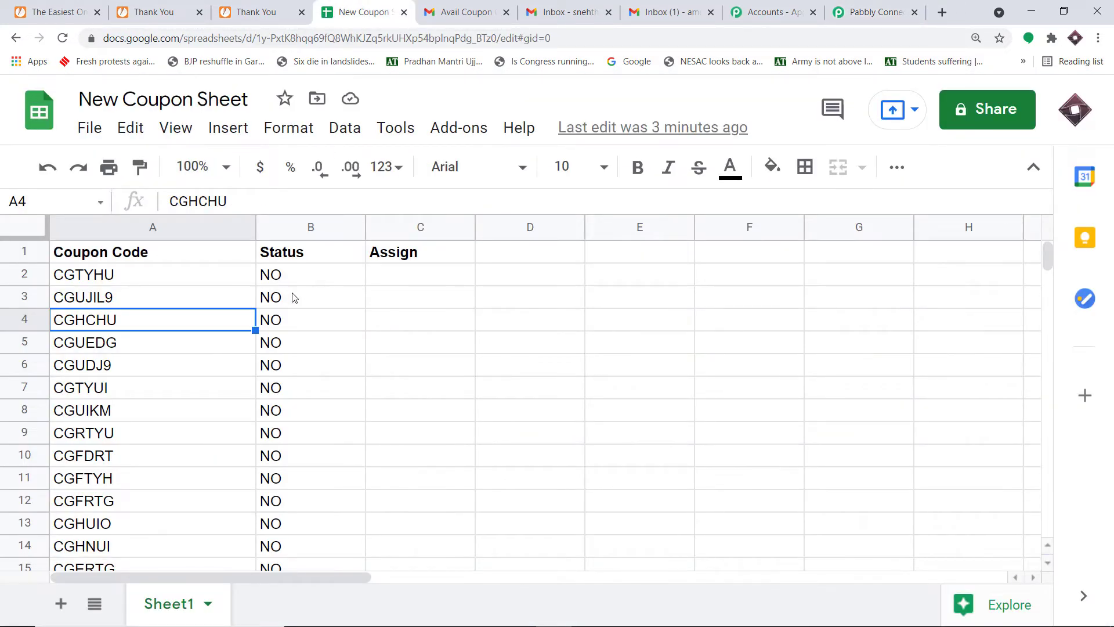
pyautogui.click(872, 12)
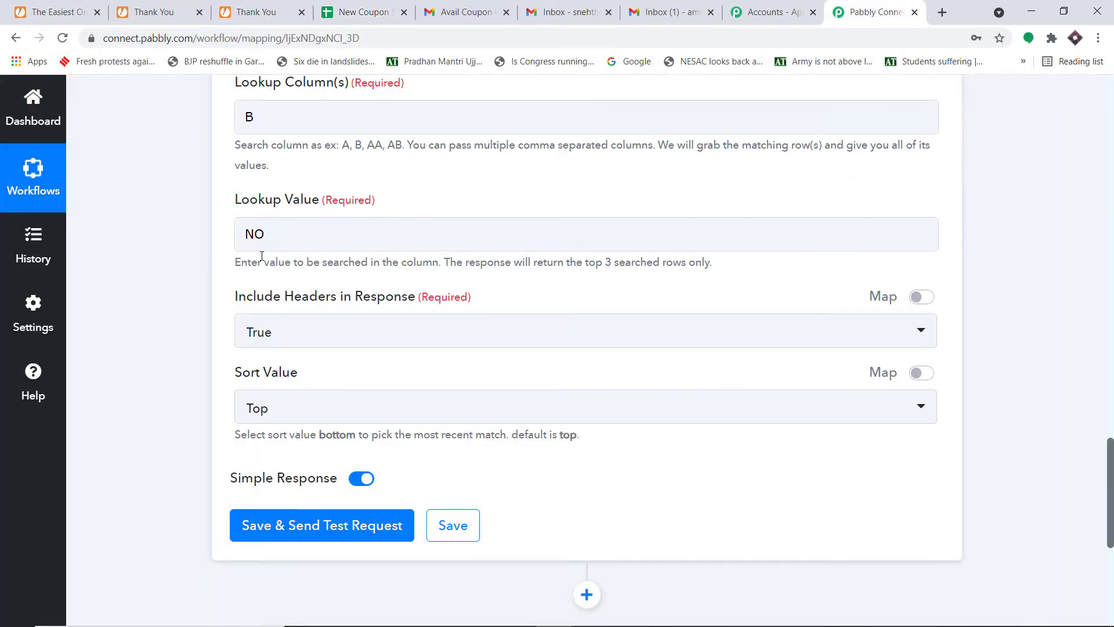
pyautogui.scroll(-4, 371, 220)
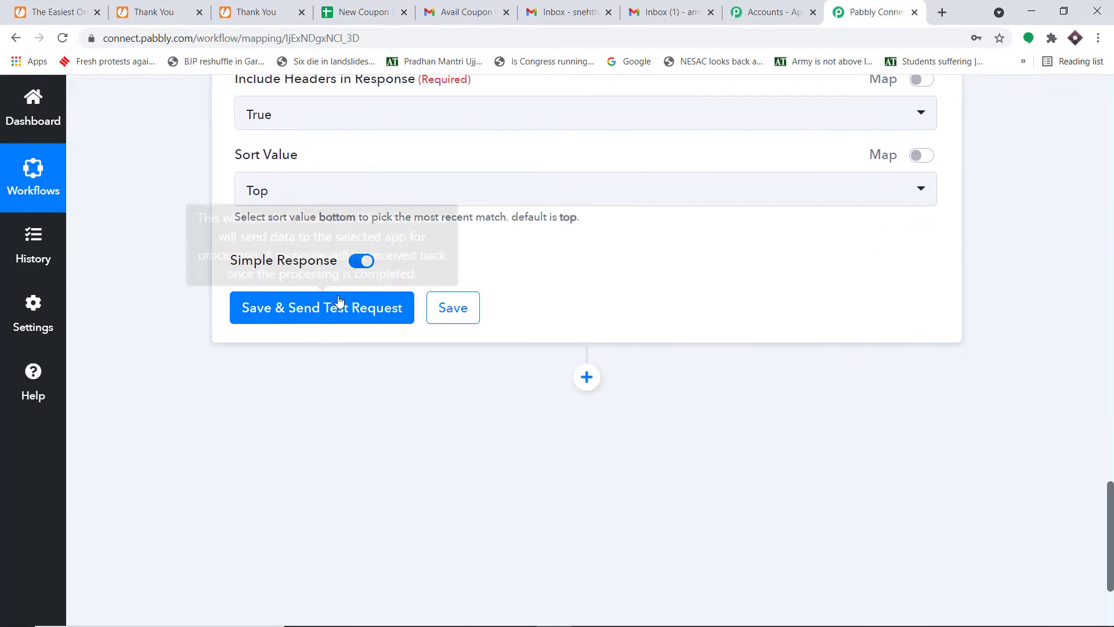
pyautogui.click(339, 302)
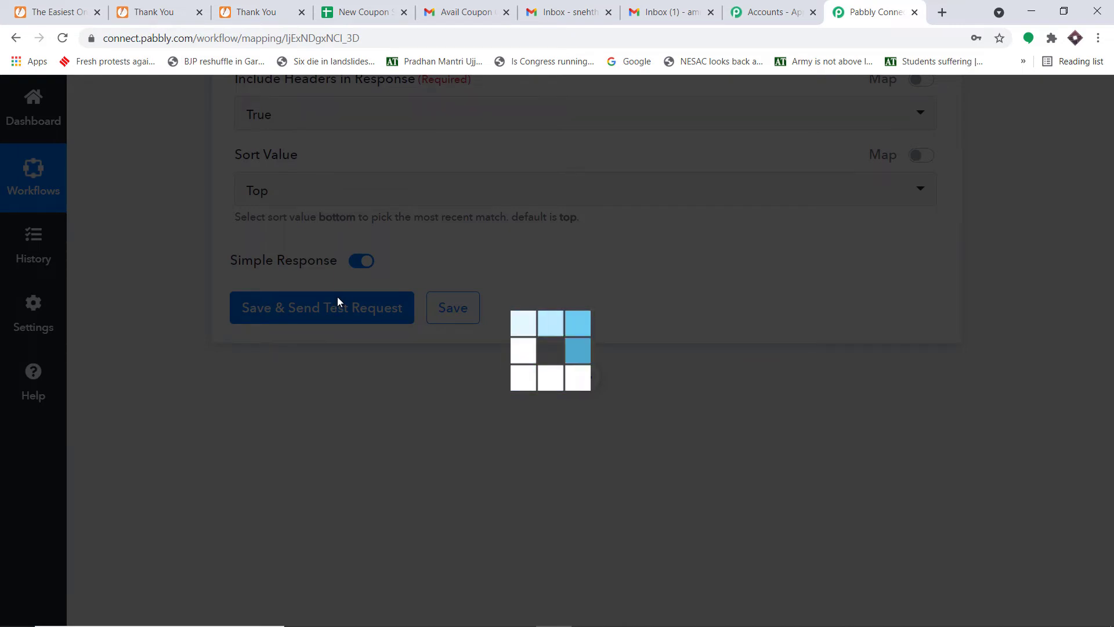
pyautogui.scroll(-4, 674, 299)
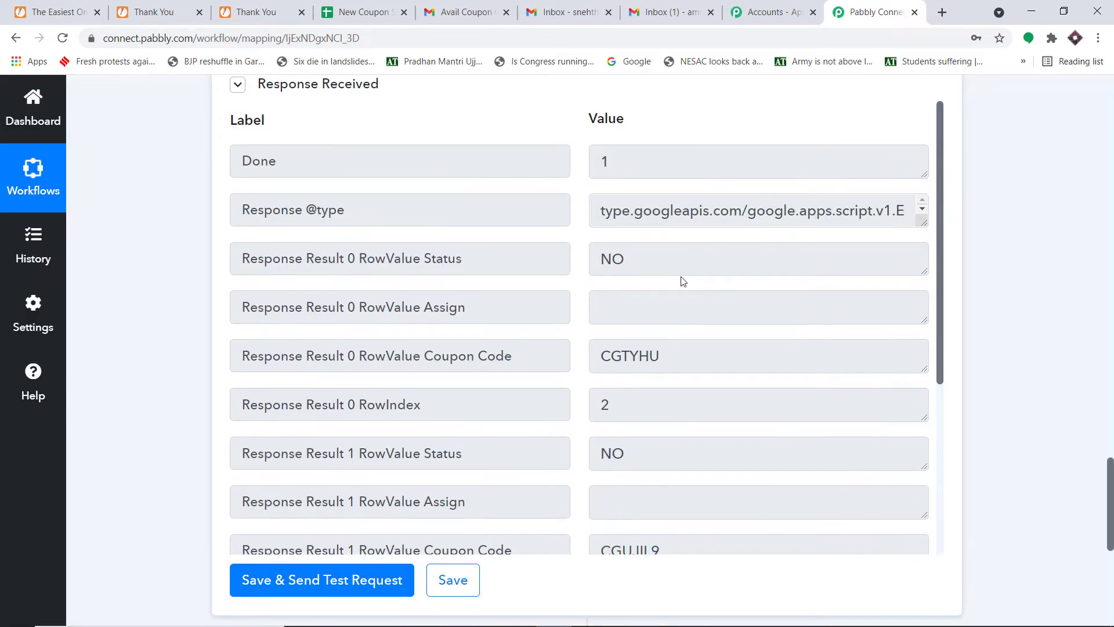
pyautogui.moveTo(651, 263); pyautogui.dragTo(579, 266)
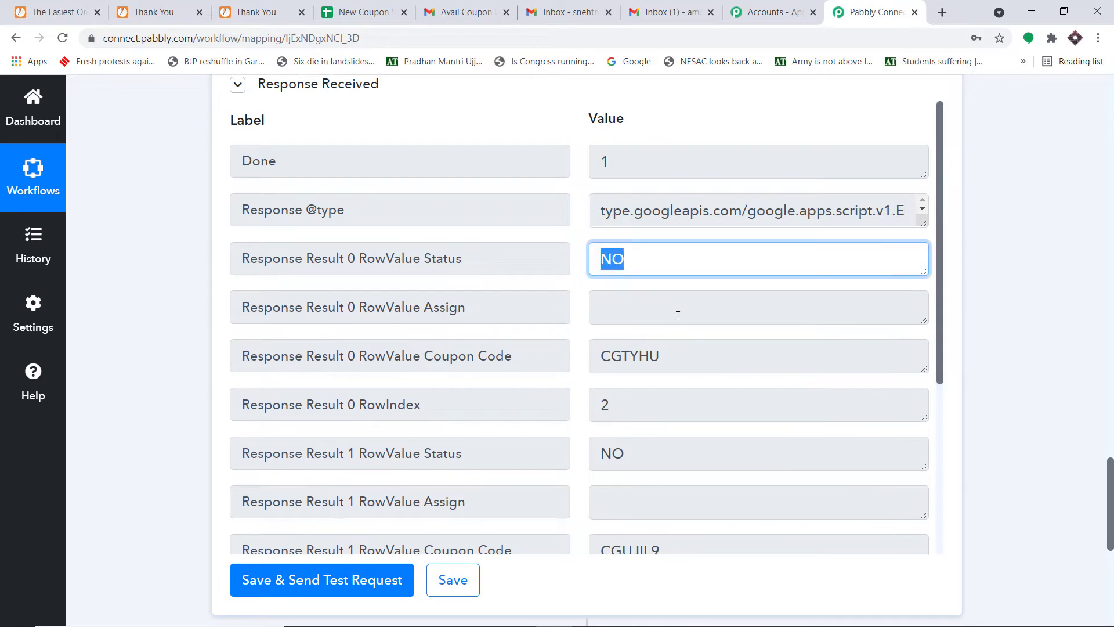
pyautogui.moveTo(667, 356); pyautogui.dragTo(567, 352)
pyautogui.scroll(-1, 654, 336)
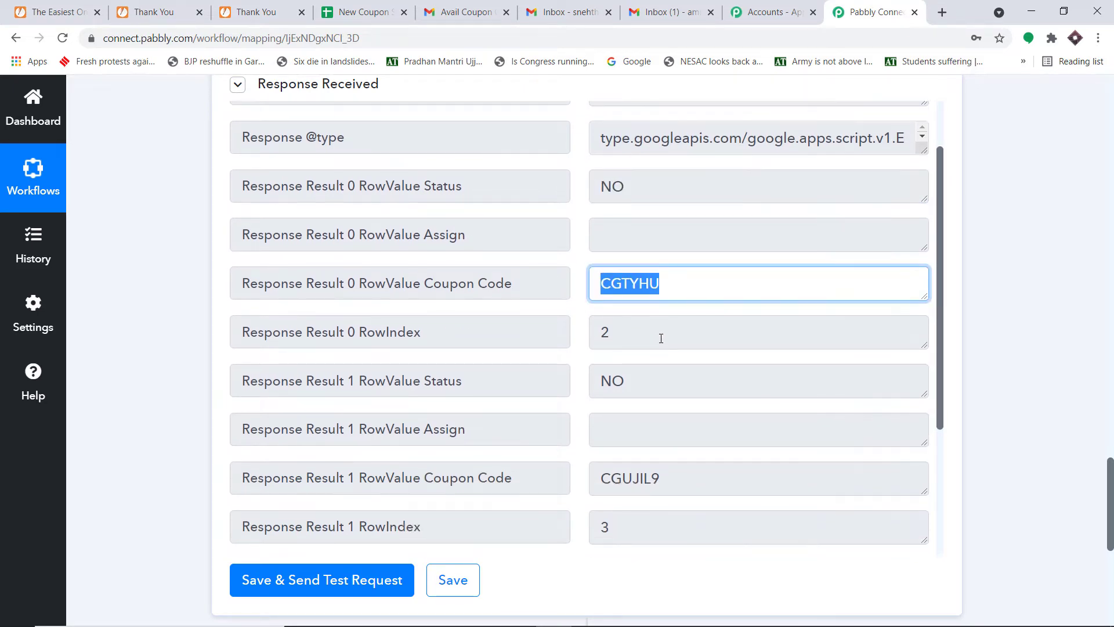
pyautogui.scroll(-2, 661, 339)
pyautogui.moveTo(627, 236); pyautogui.dragTo(582, 238)
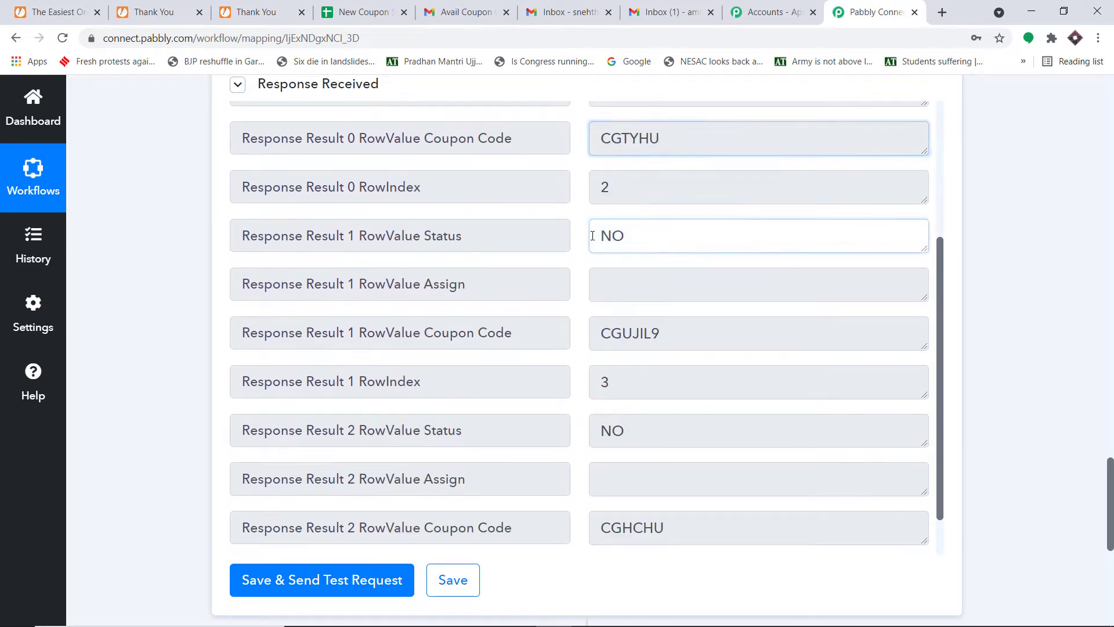
pyautogui.doubleClick(686, 327)
pyautogui.scroll(-1, 638, 364)
pyautogui.doubleClick(646, 367)
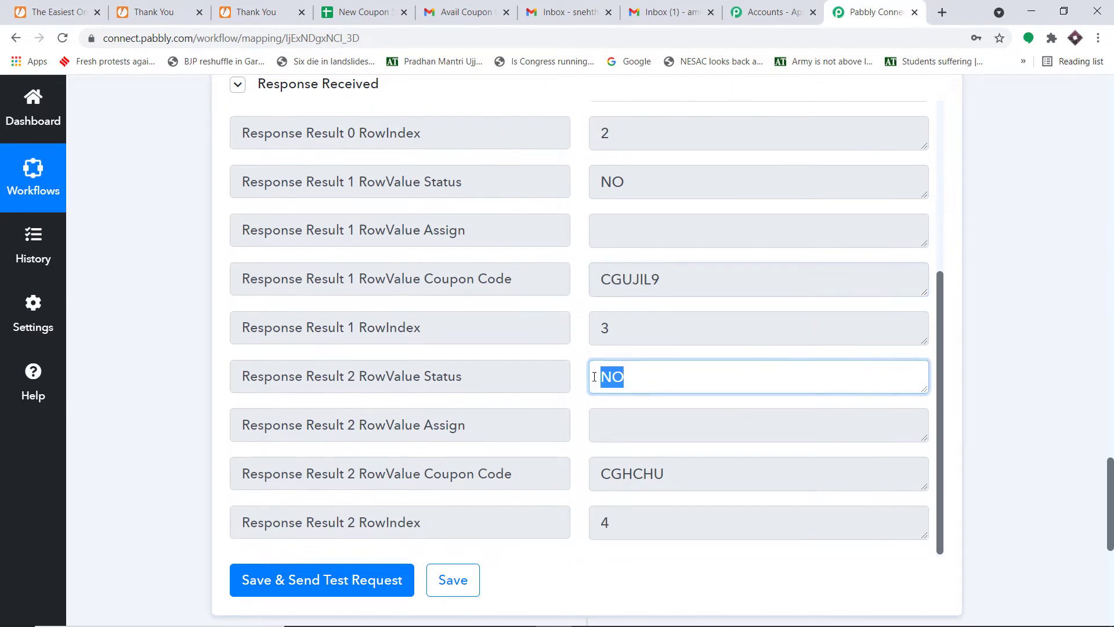
pyautogui.doubleClick(691, 465)
pyautogui.click(360, 11)
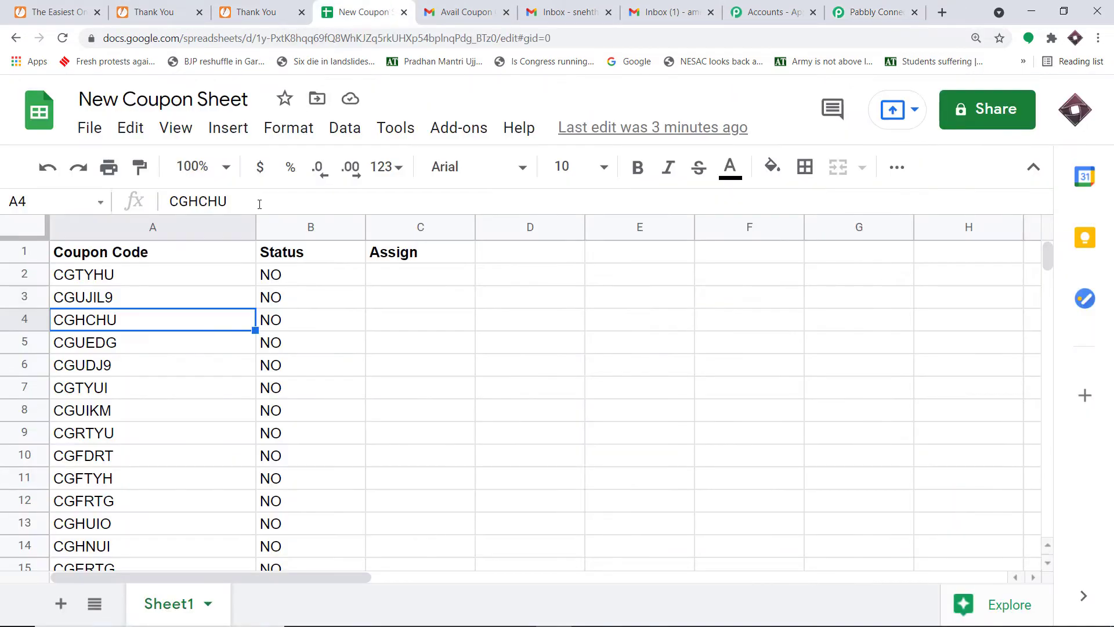
pyautogui.click(110, 281)
pyautogui.click(107, 305)
pyautogui.click(111, 328)
pyautogui.click(108, 277)
pyautogui.click(278, 286)
pyautogui.click(282, 308)
pyautogui.click(284, 330)
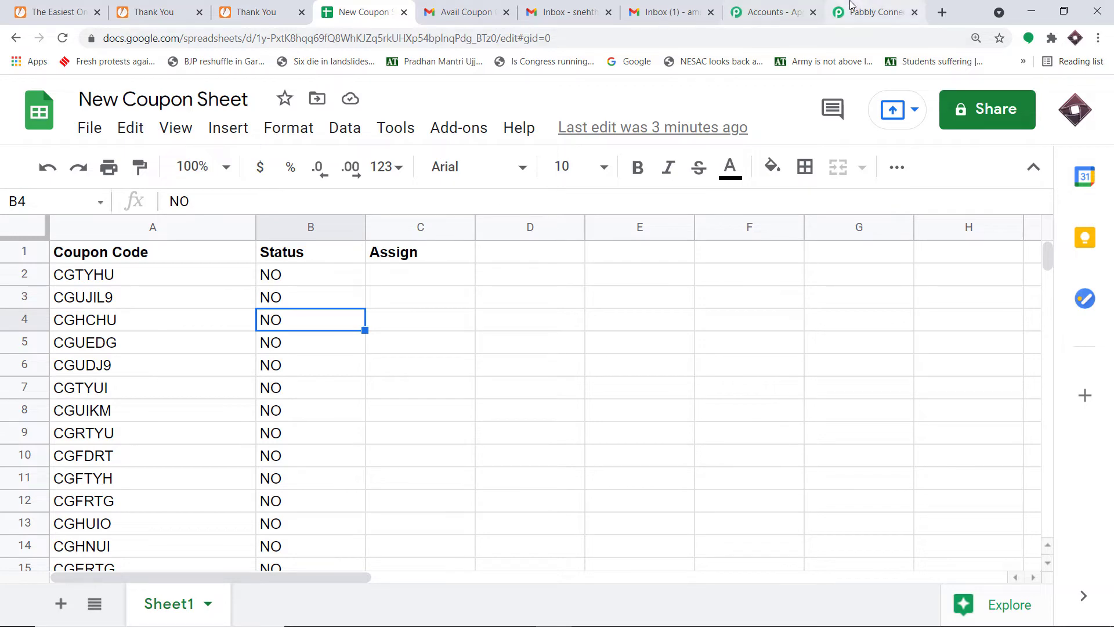
pyautogui.click(874, 11)
pyautogui.scroll(5, 798, 165)
pyautogui.scroll(3, 787, 188)
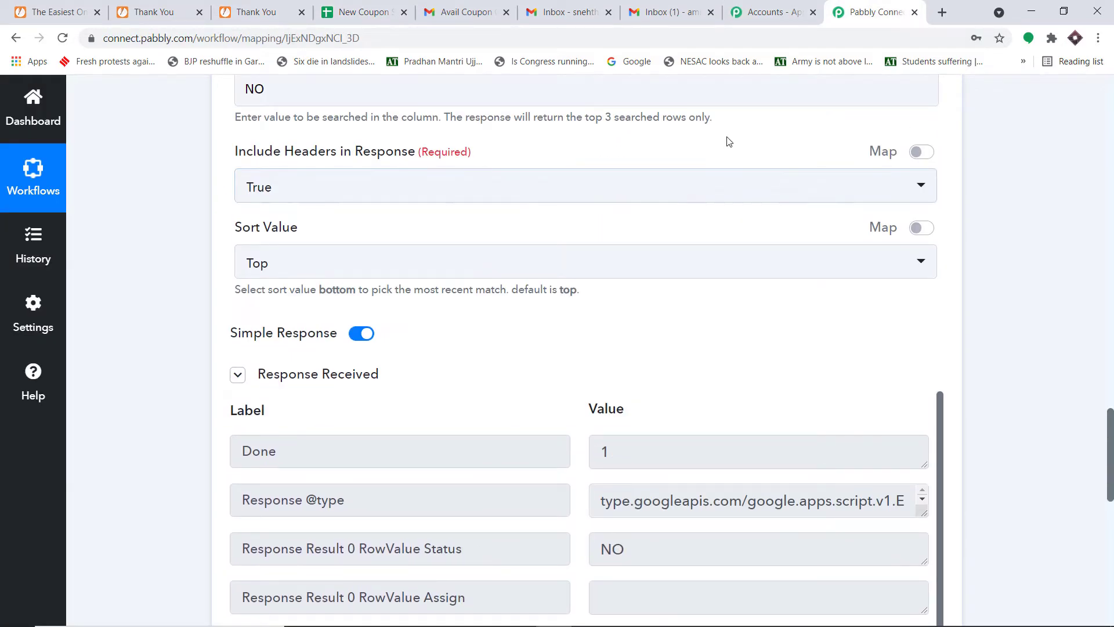
pyautogui.moveTo(715, 118); pyautogui.dragTo(587, 117)
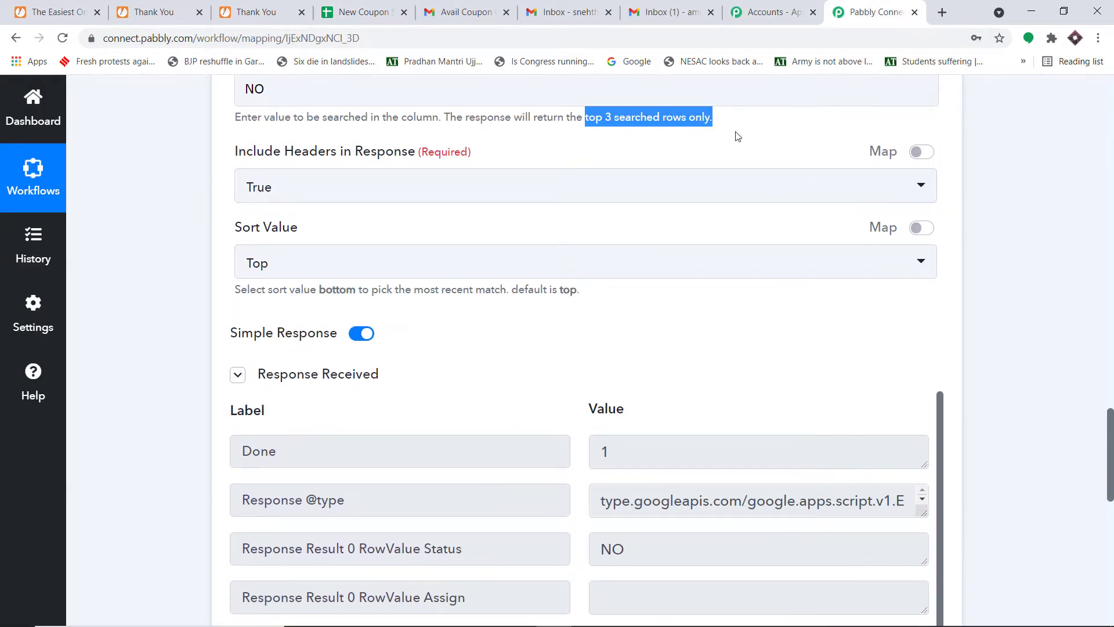
pyautogui.scroll(-1, 1008, 182)
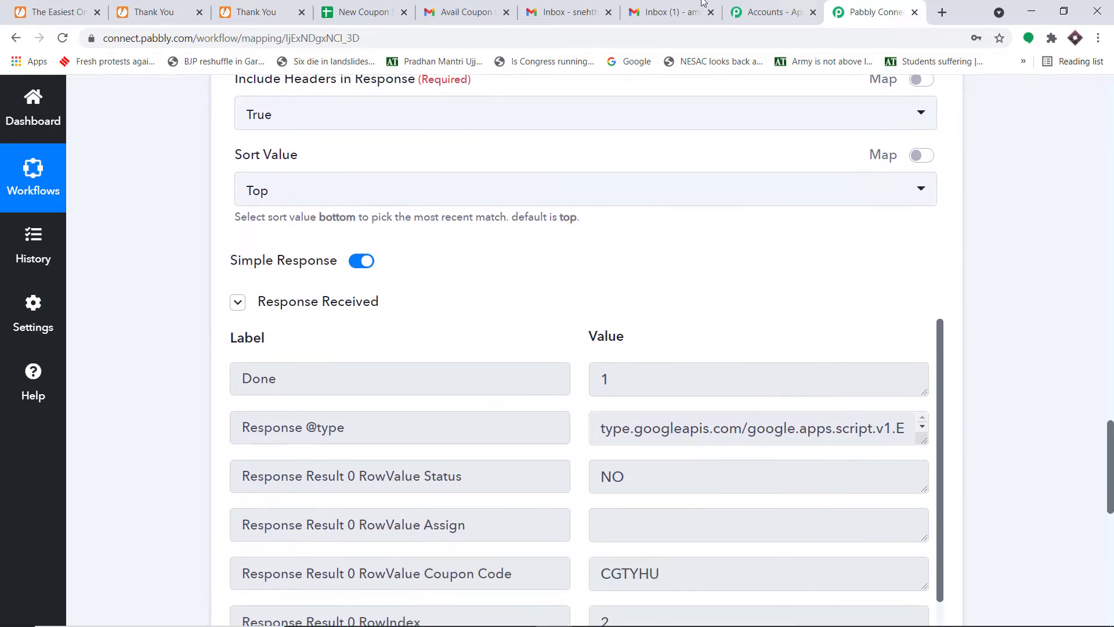
pyautogui.click(371, 12)
pyautogui.click(117, 275)
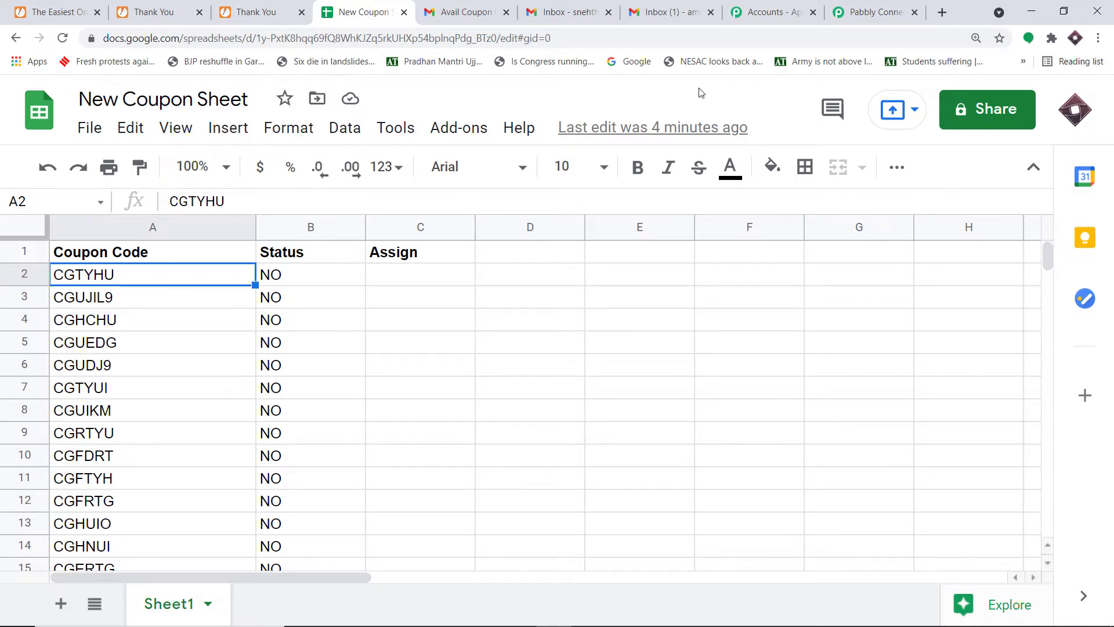
pyautogui.click(876, 12)
pyautogui.scroll(-1, 1070, 360)
pyautogui.scroll(-7, 1069, 360)
pyautogui.scroll(-3, 578, 192)
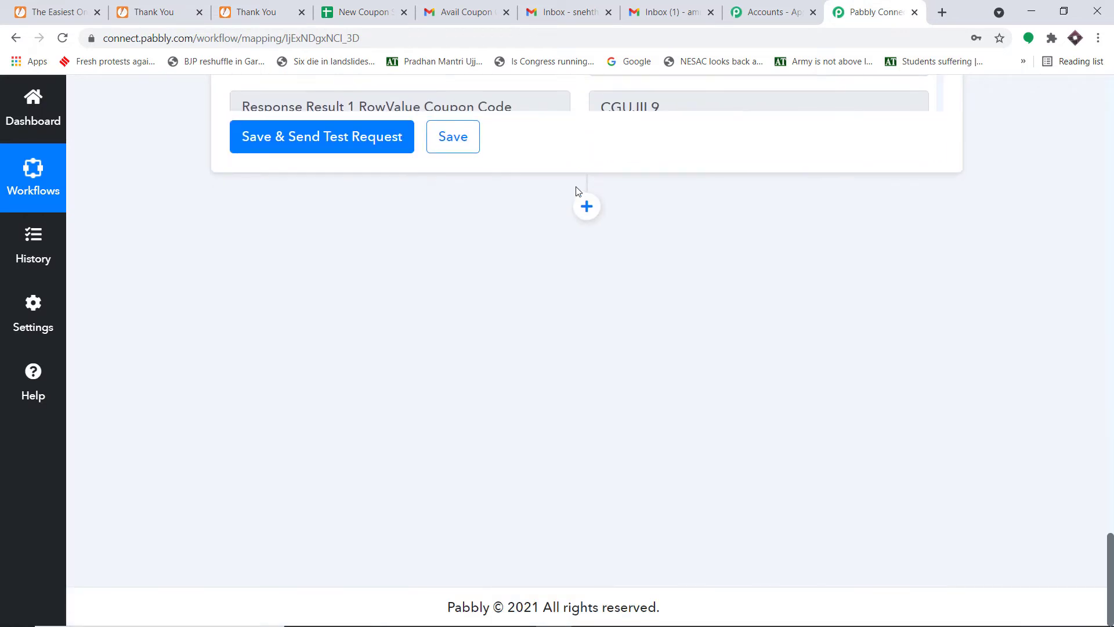
# Add a Gmail step after the lookup, with Send an Email as its action event
pyautogui.click(587, 207)
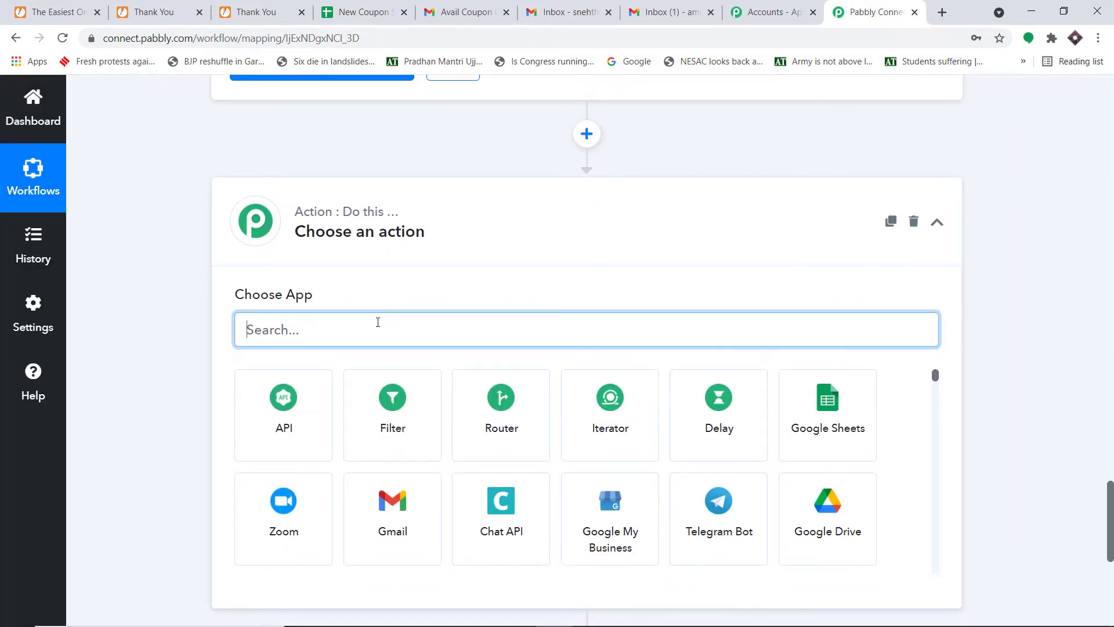
pyautogui.write('gmail')
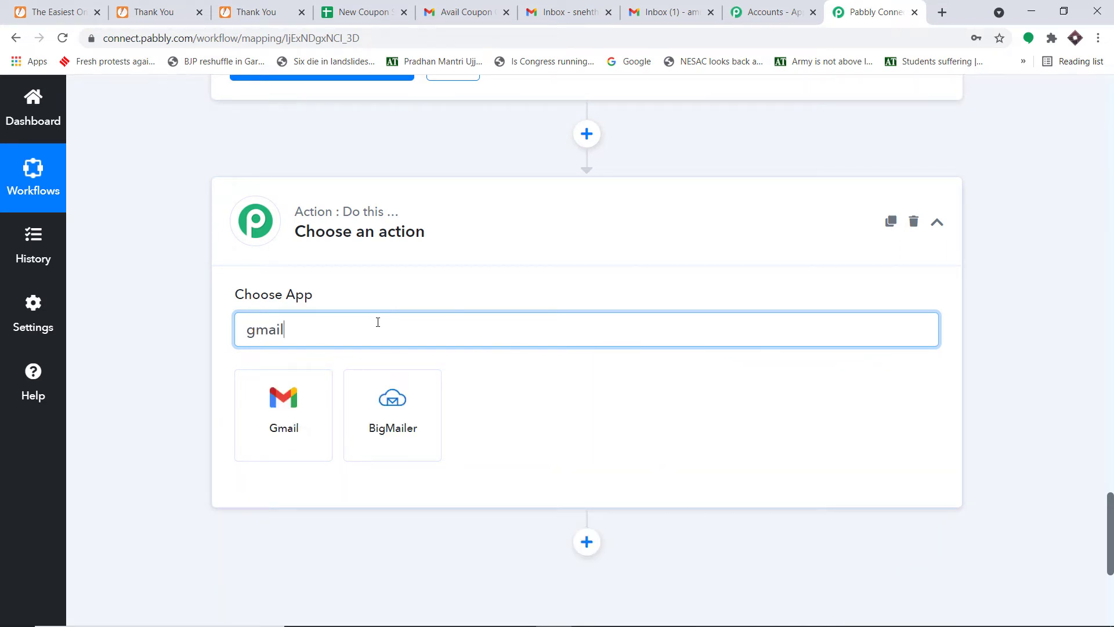
pyautogui.click(283, 417)
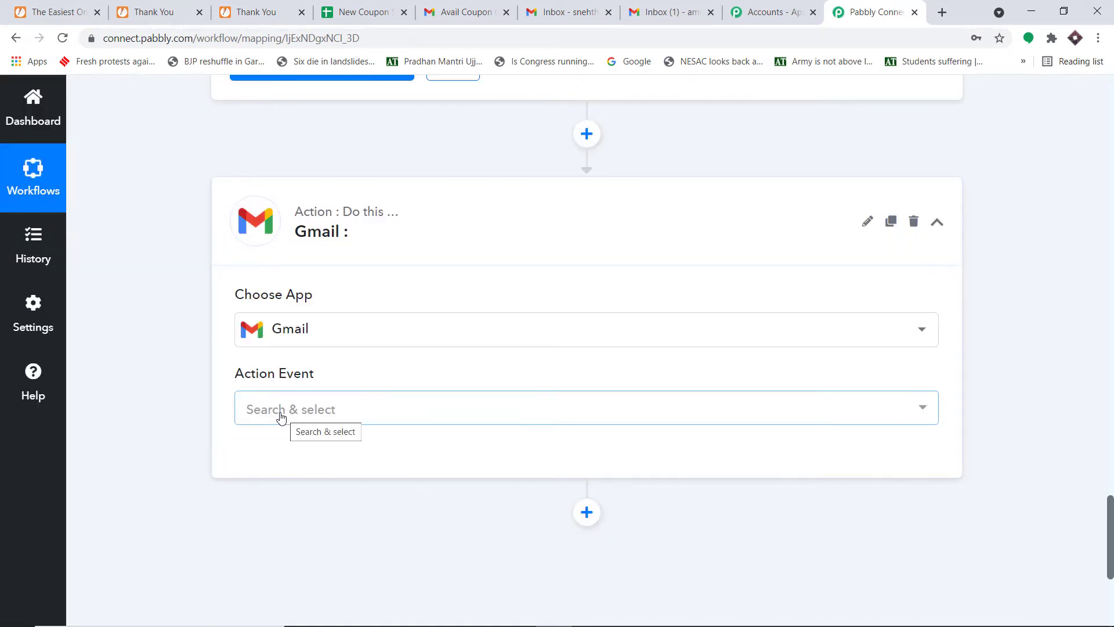
pyautogui.click(284, 417)
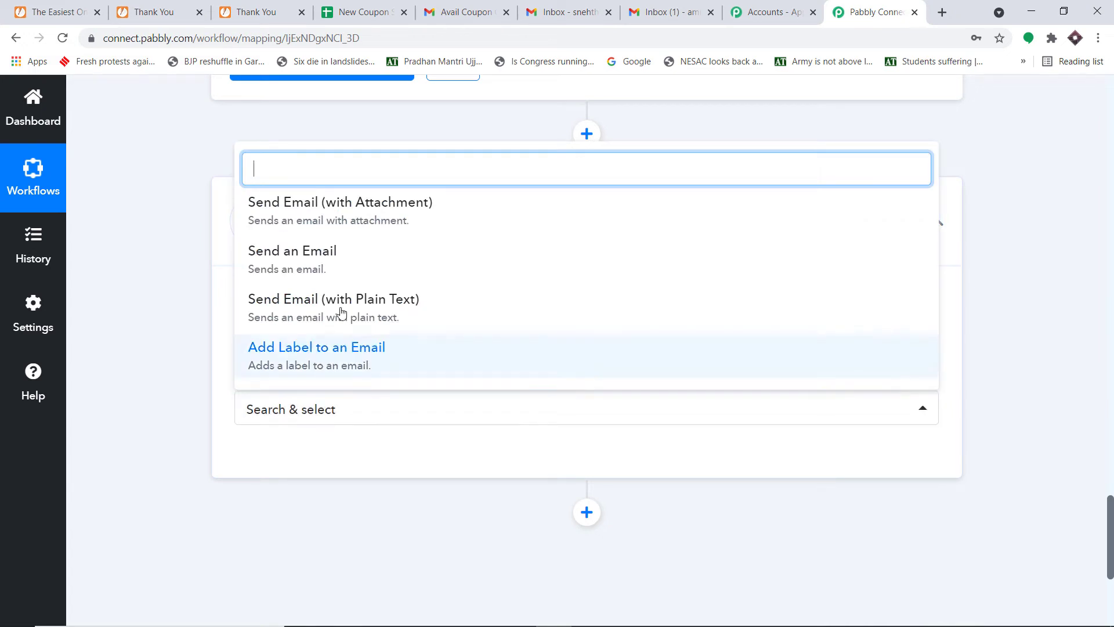
pyautogui.click(344, 268)
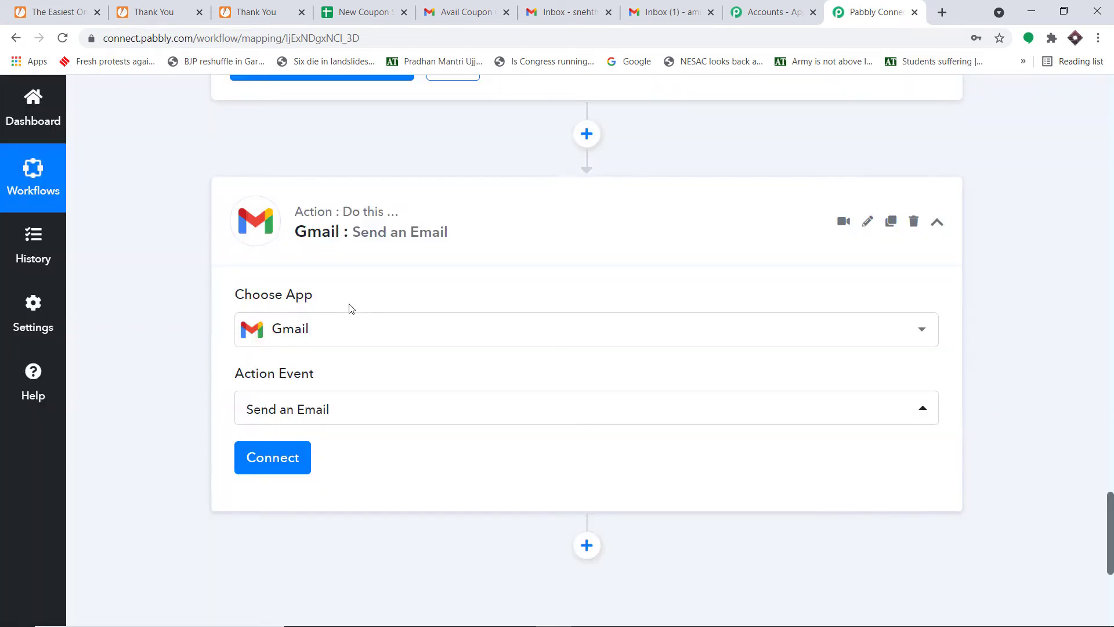
# Create a new Gmail connection, sign in with the Google account and grant access
pyautogui.click(281, 460)
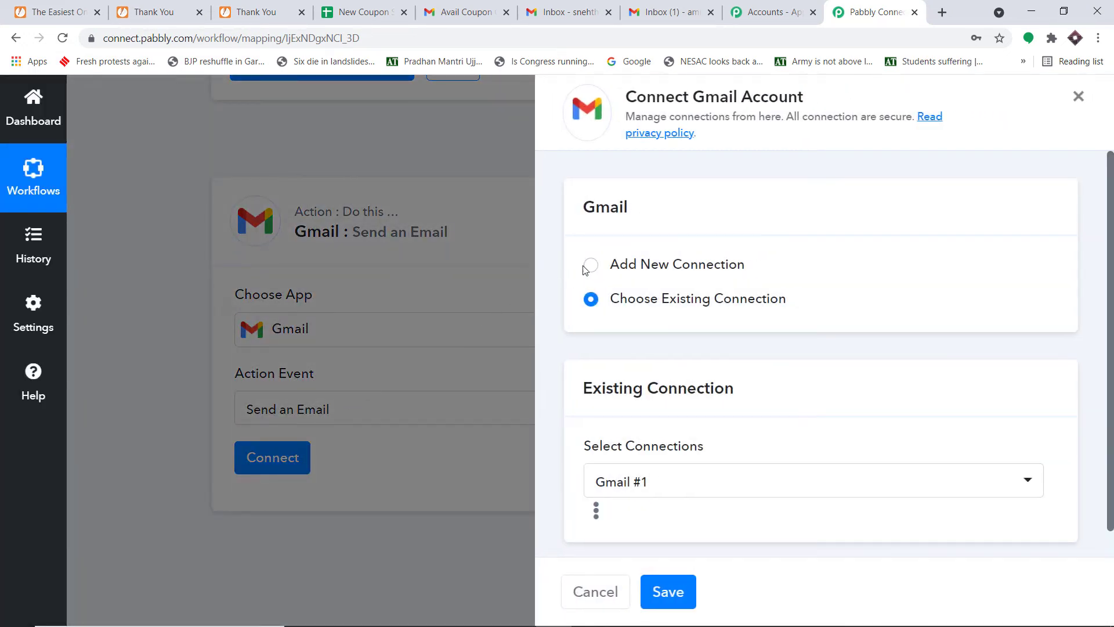
pyautogui.click(627, 267)
pyautogui.click(672, 444)
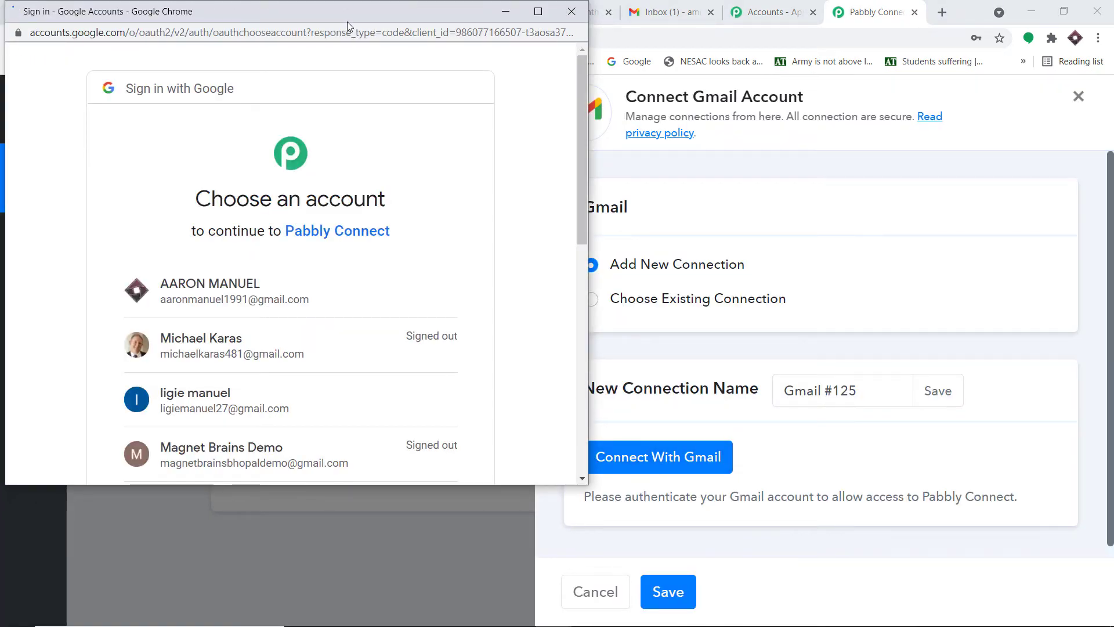
pyautogui.moveTo(347, 22); pyautogui.dragTo(951, 73)
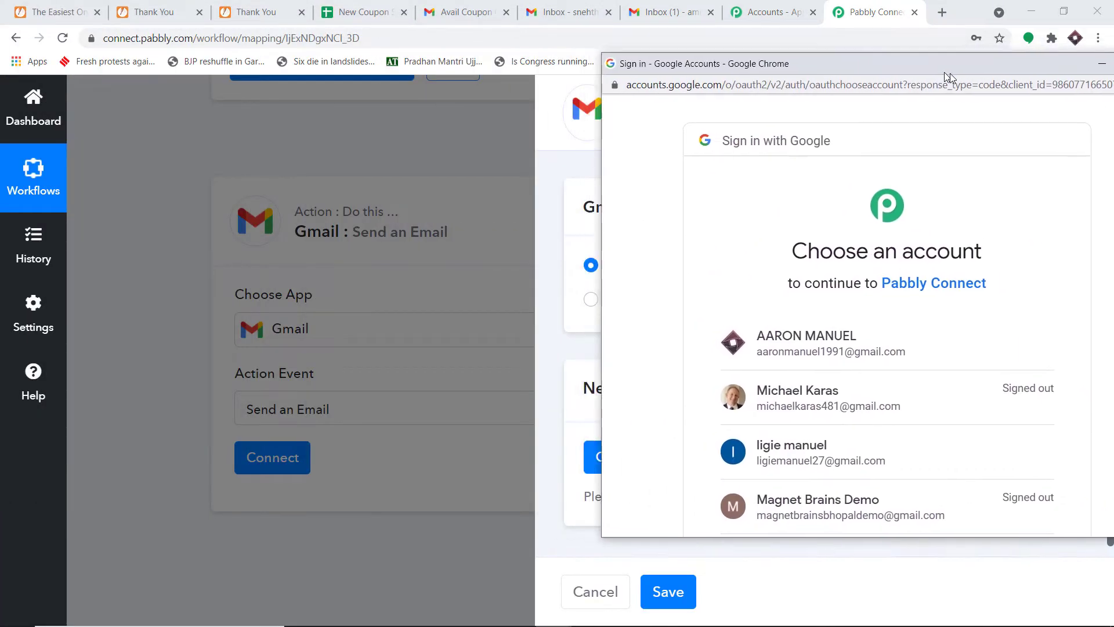
pyautogui.click(856, 341)
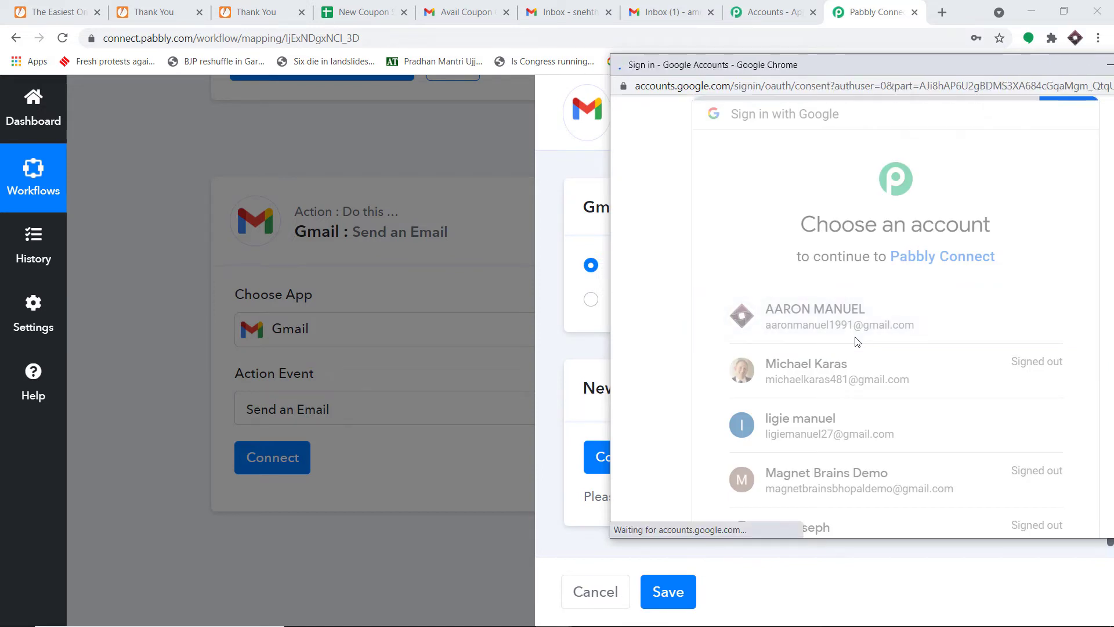
pyautogui.scroll(-5, 882, 290)
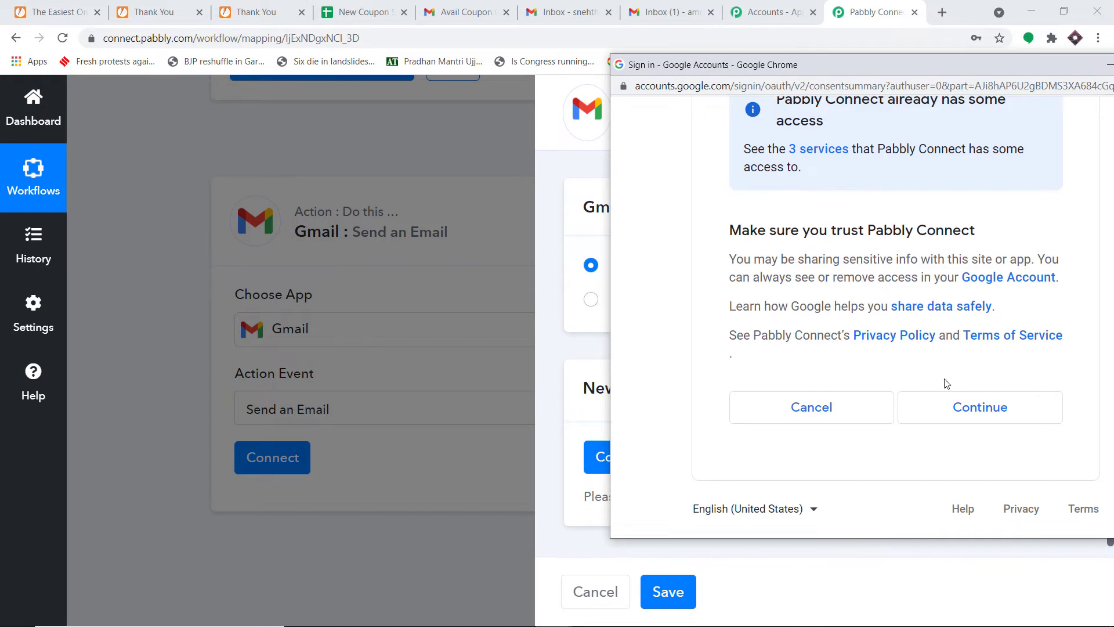
pyautogui.click(952, 405)
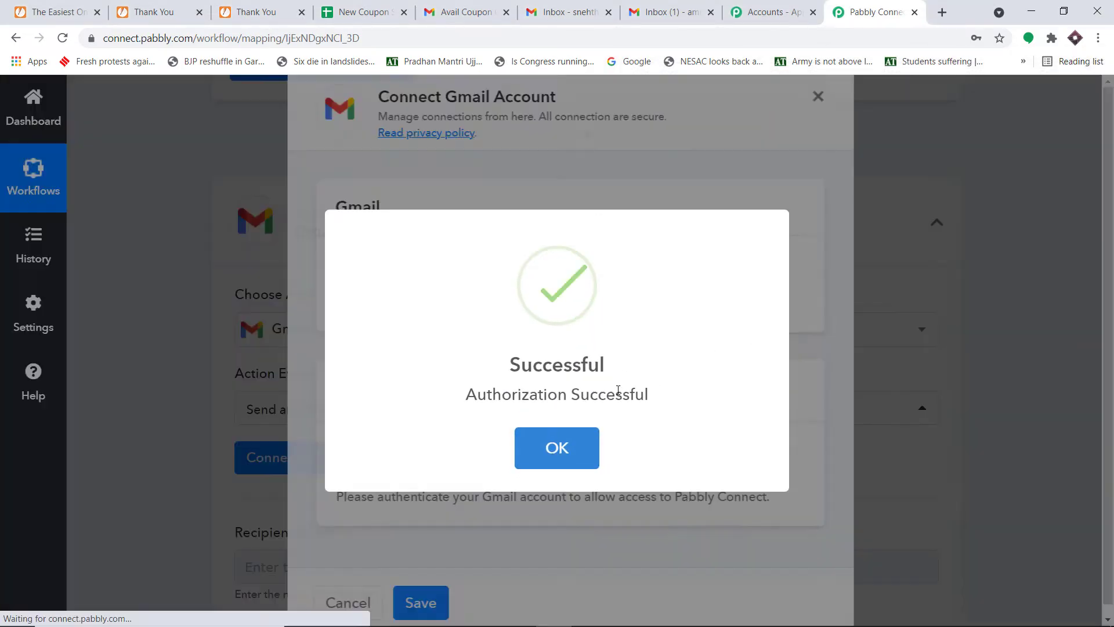
pyautogui.click(951, 214)
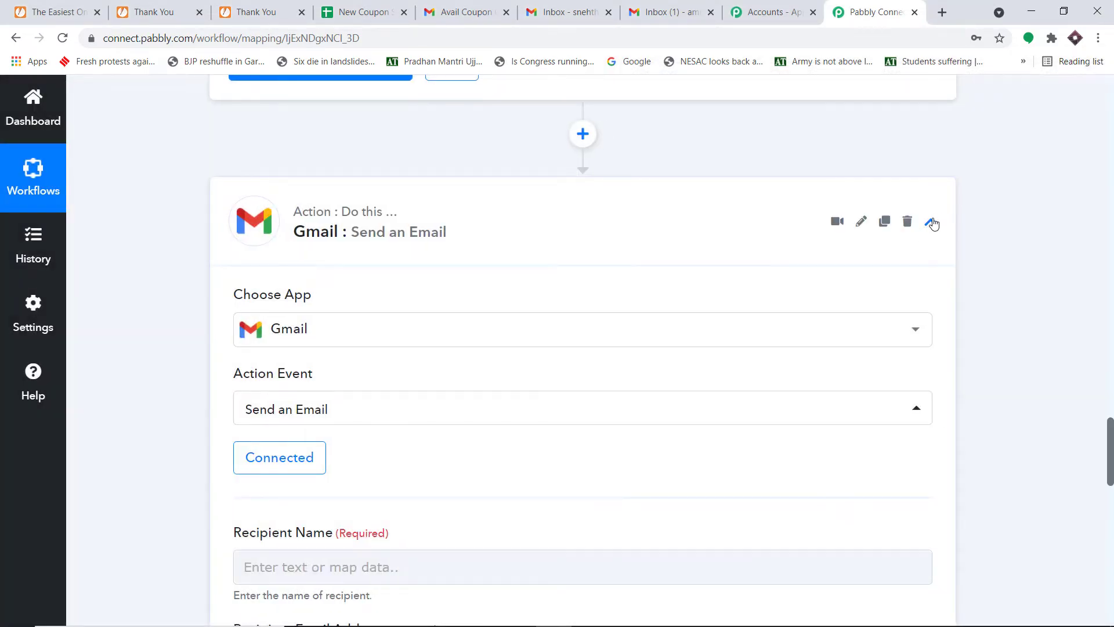
# Map the JotForm first name and last name into the Gmail step's Recipient Name
pyautogui.scroll(-6, 933, 224)
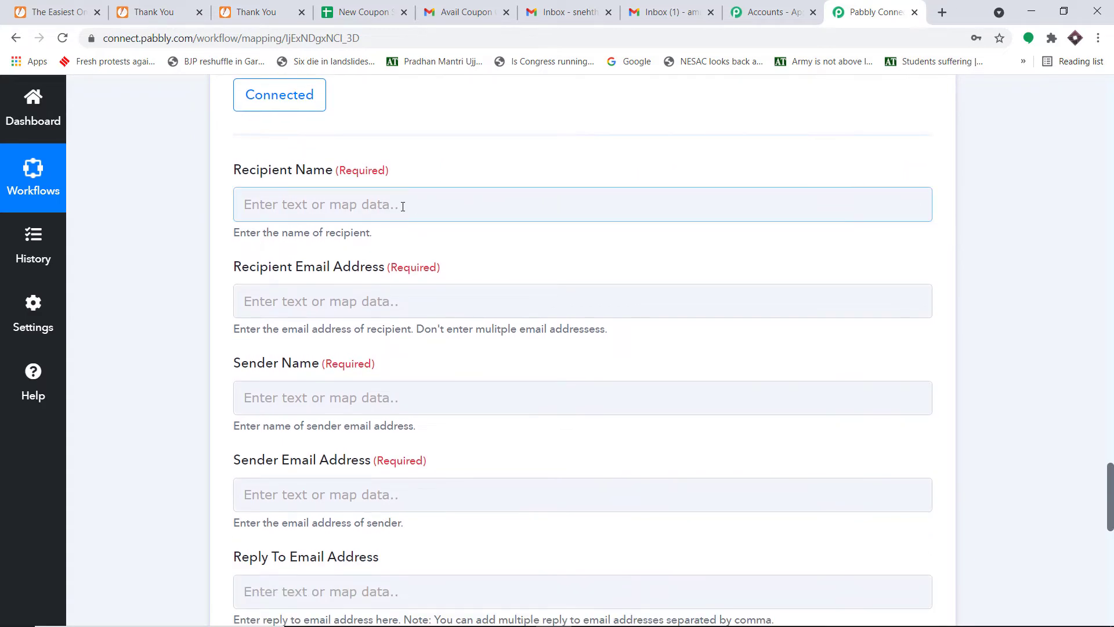
pyautogui.scroll(5, 968, 180)
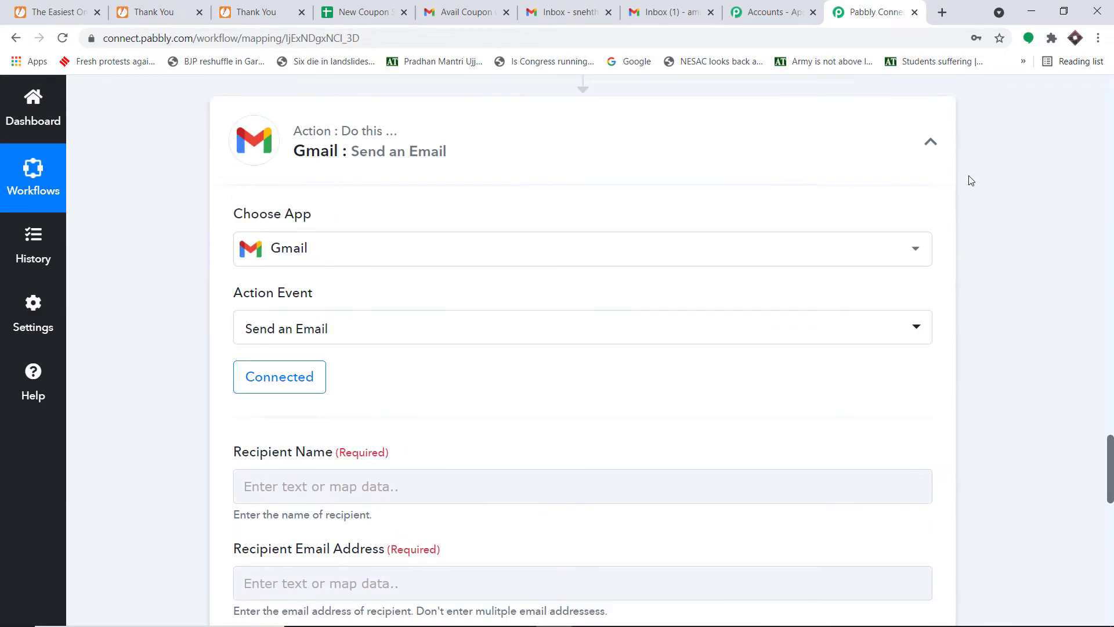
pyautogui.scroll(8, 968, 180)
pyautogui.scroll(5, 969, 180)
pyautogui.scroll(7, 964, 183)
pyautogui.scroll(6, 962, 184)
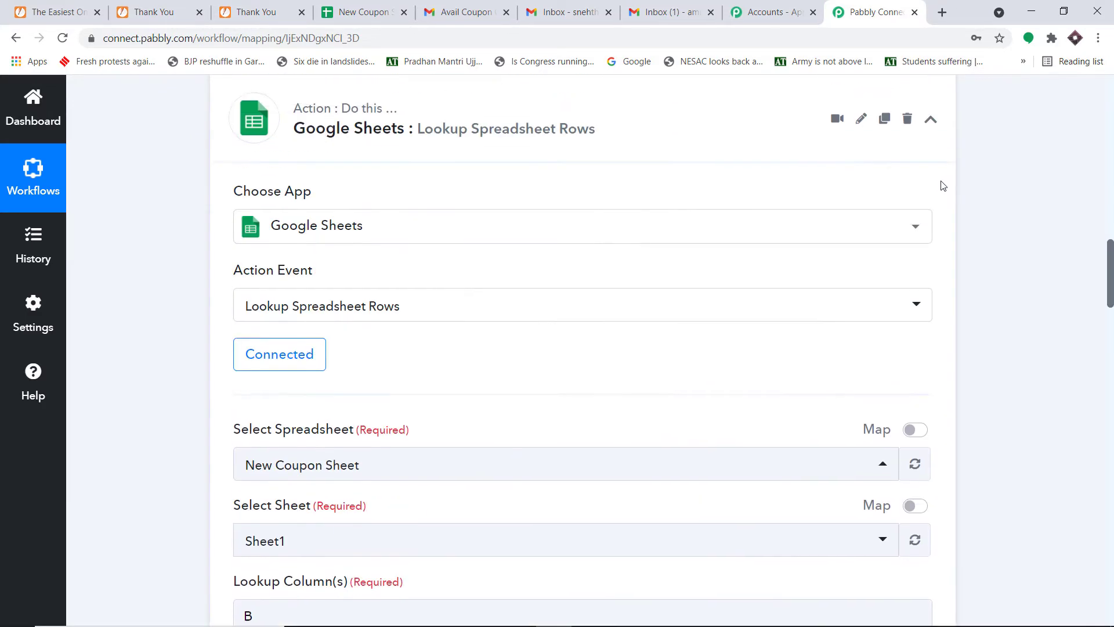
pyautogui.scroll(4, 941, 182)
pyautogui.scroll(4, 920, 191)
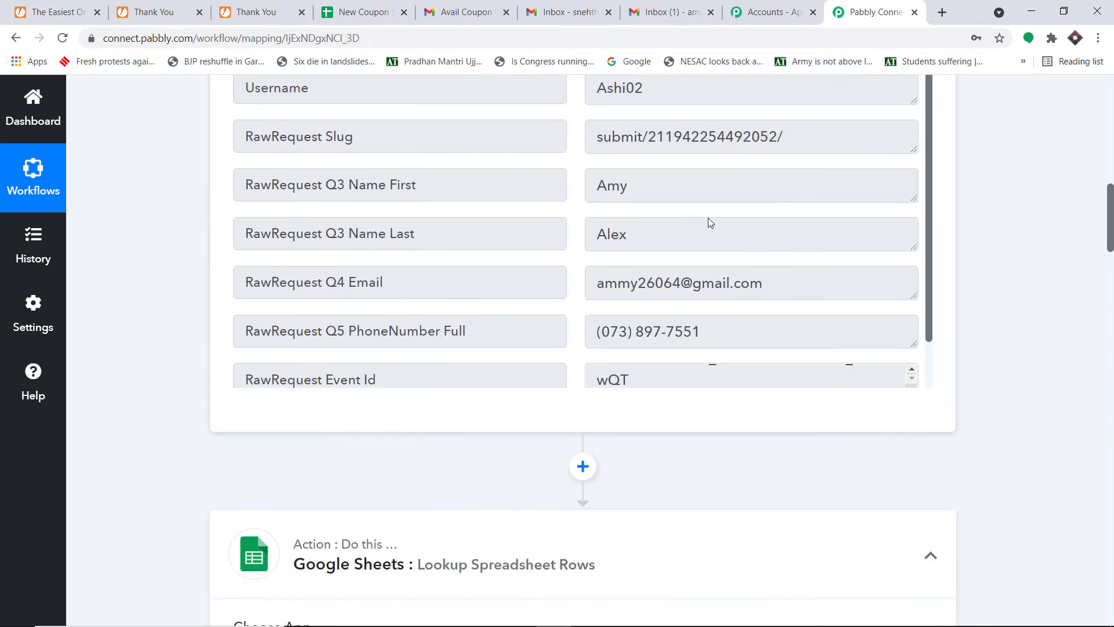
pyautogui.scroll(-6, 1101, 244)
pyautogui.scroll(-7, 1102, 291)
pyautogui.scroll(-8, 1101, 291)
pyautogui.scroll(-8, 1090, 290)
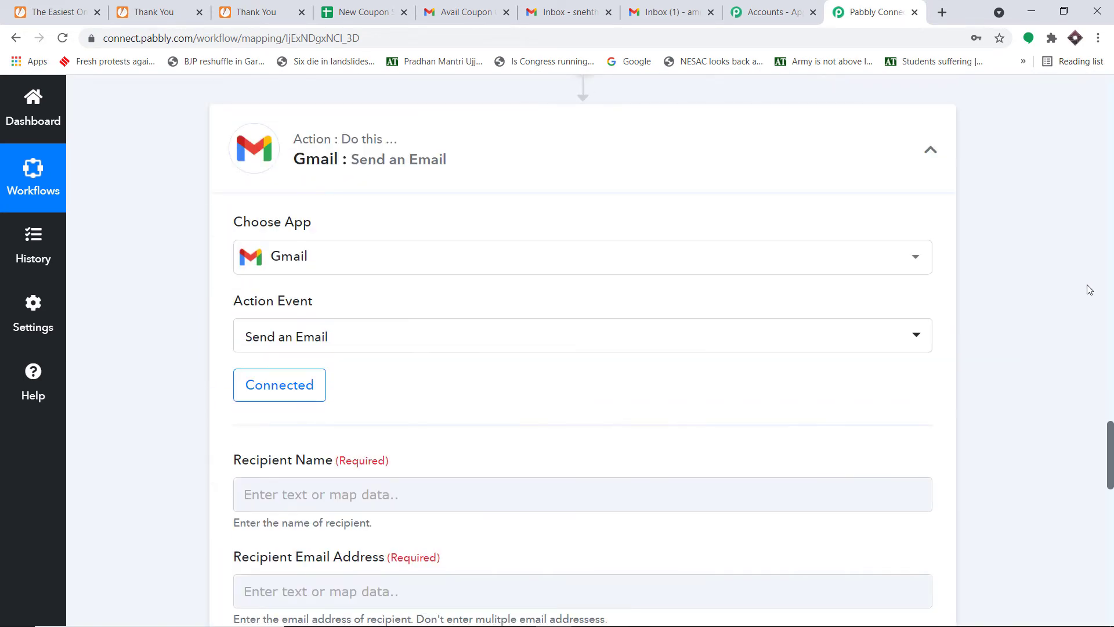
pyautogui.scroll(-3, 1089, 290)
pyautogui.scroll(-4, 1087, 286)
pyautogui.click(430, 132)
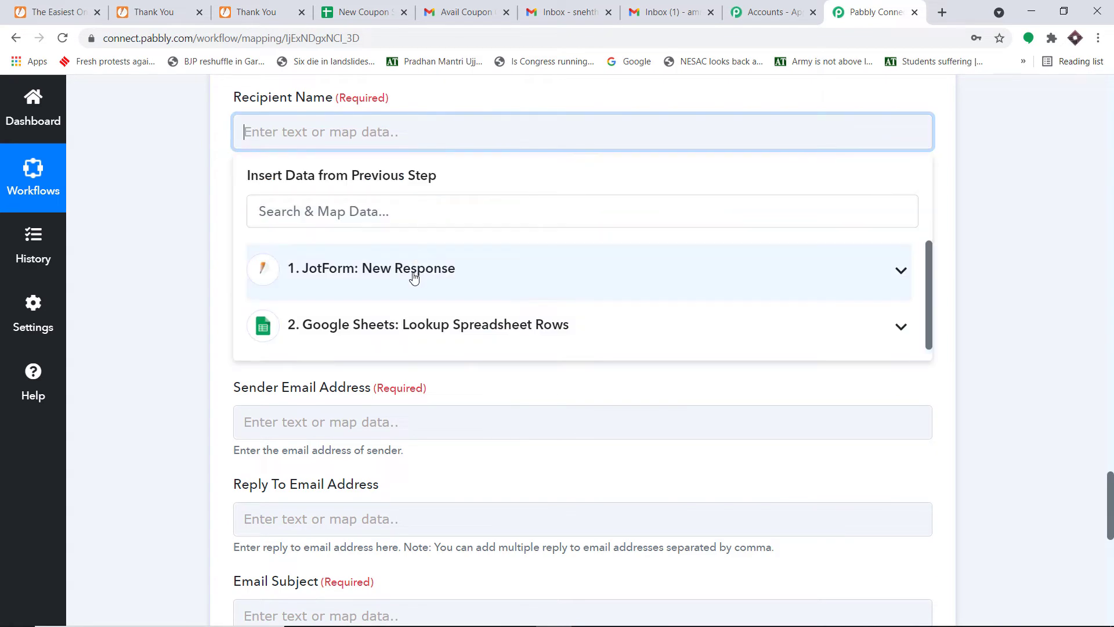
pyautogui.click(410, 279)
pyautogui.scroll(-2, 476, 425)
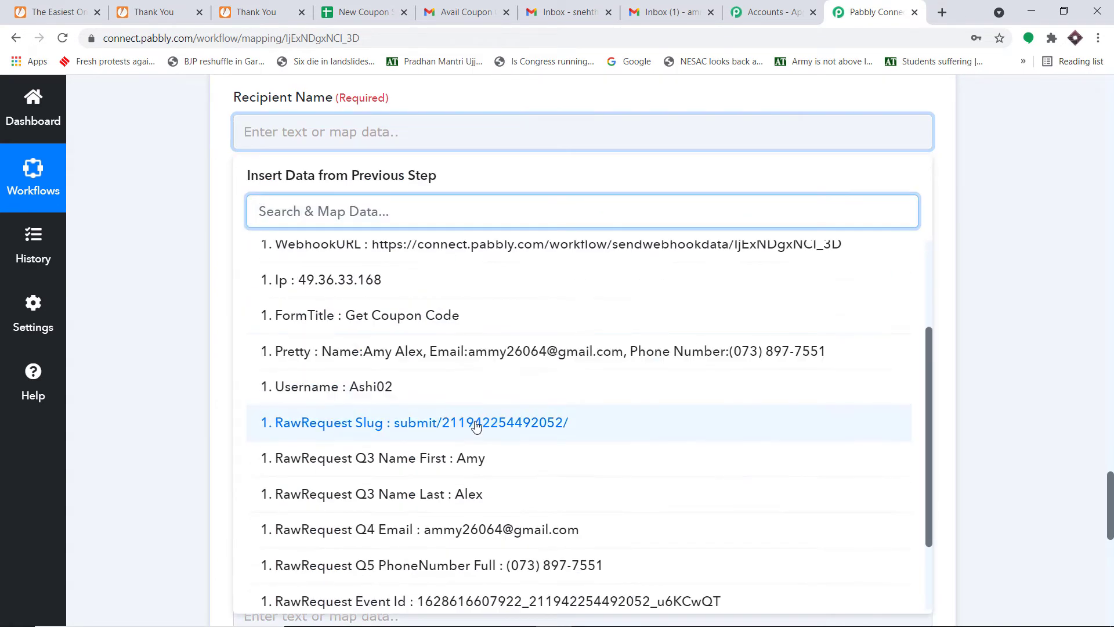
pyautogui.scroll(-2, 475, 425)
pyautogui.click(502, 355)
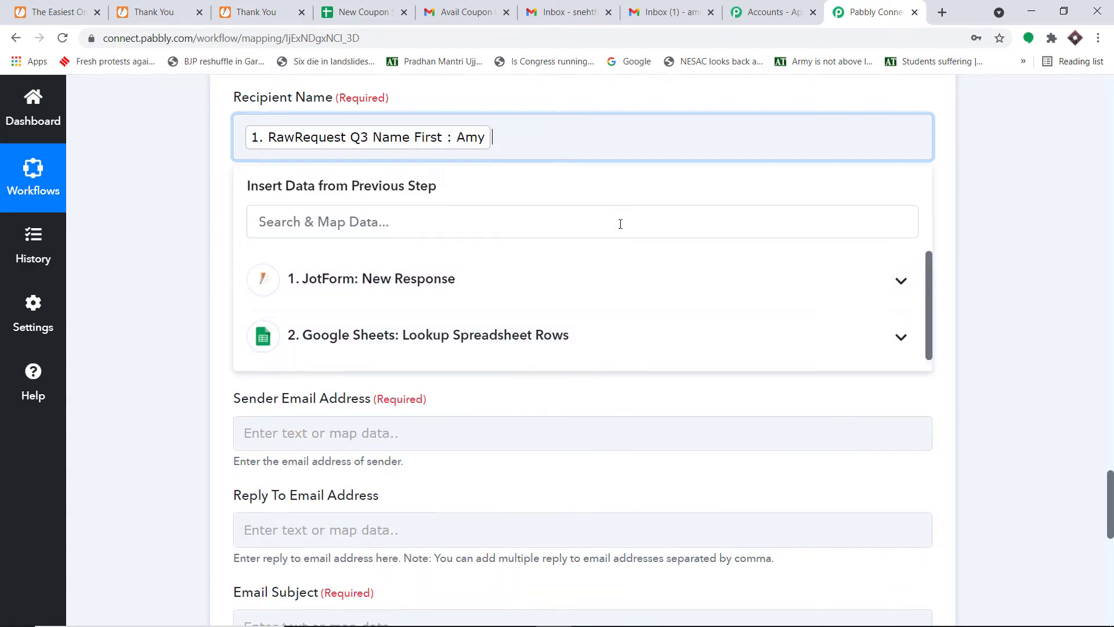
pyautogui.click(368, 281)
pyautogui.scroll(-2, 372, 348)
pyautogui.scroll(-1, 432, 408)
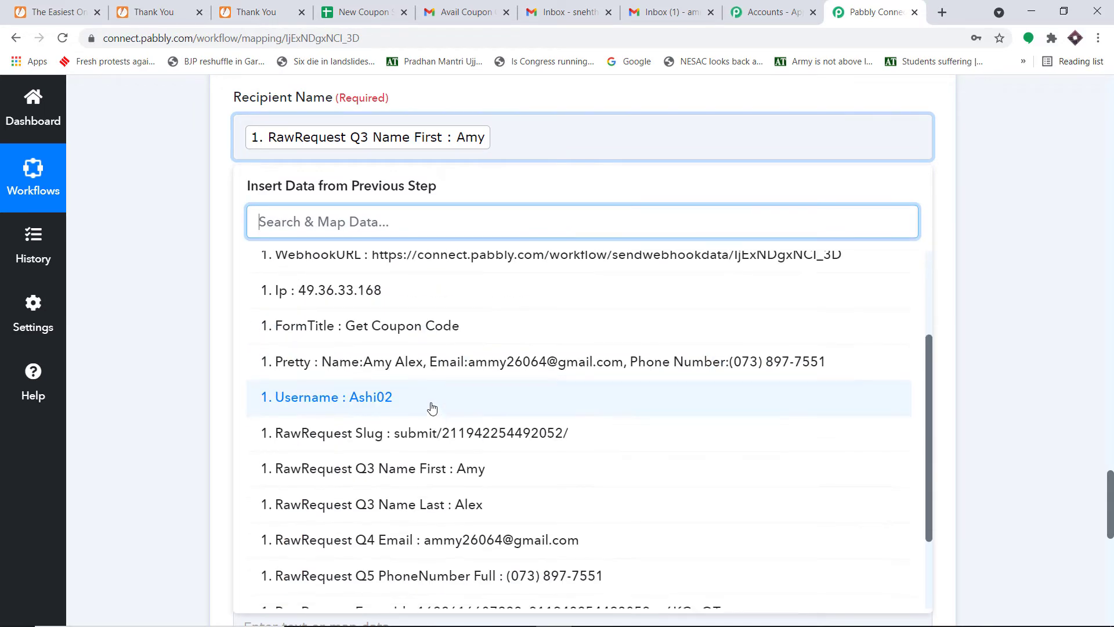
pyautogui.scroll(-1, 433, 408)
pyautogui.click(453, 430)
pyautogui.click(1063, 229)
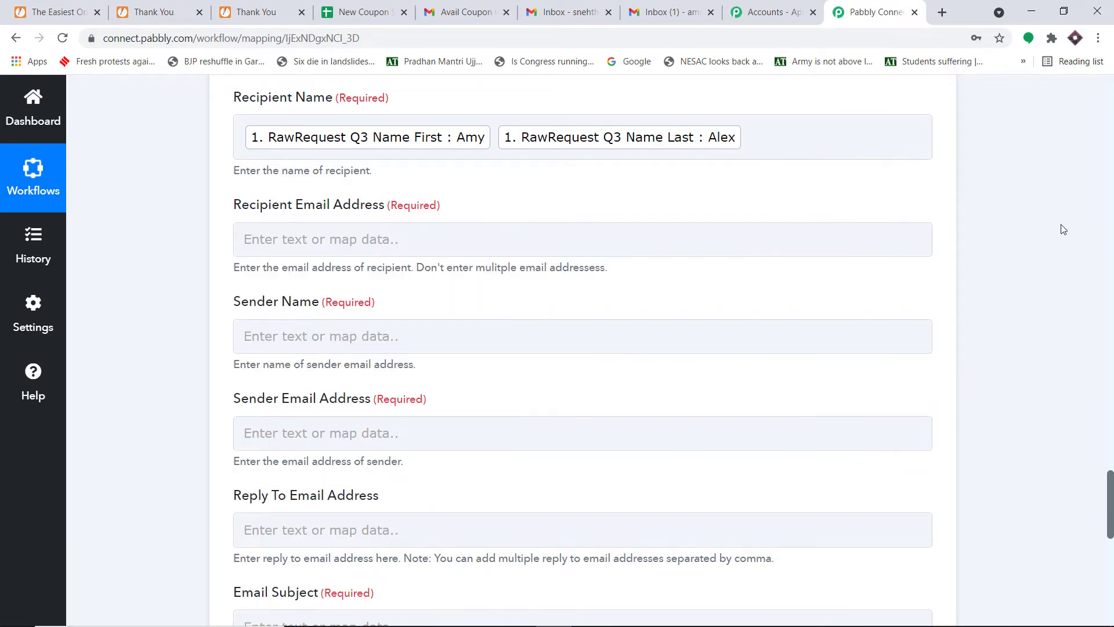
# Map the JotForm email field into Recipient Email Address
pyautogui.scroll(-1, 1063, 230)
pyautogui.click(442, 160)
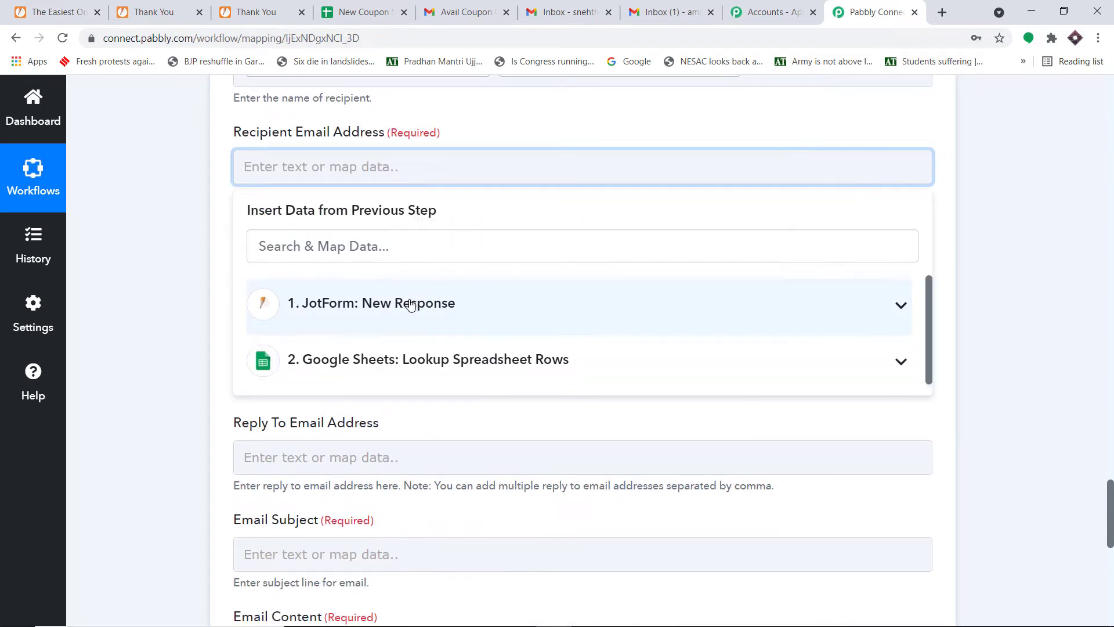
pyautogui.click(410, 305)
pyautogui.scroll(-2, 500, 487)
pyautogui.scroll(-1, 505, 473)
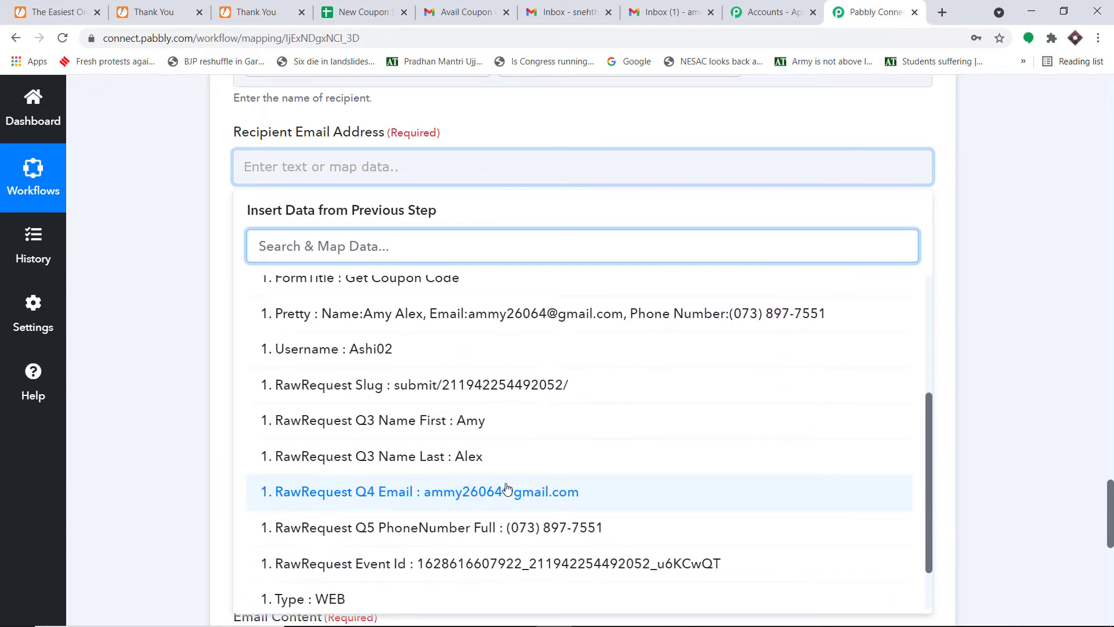
pyautogui.click(507, 491)
pyautogui.click(1009, 232)
# Set Sender Name to 'X' and enter the sender's email address
pyautogui.scroll(-2, 1010, 232)
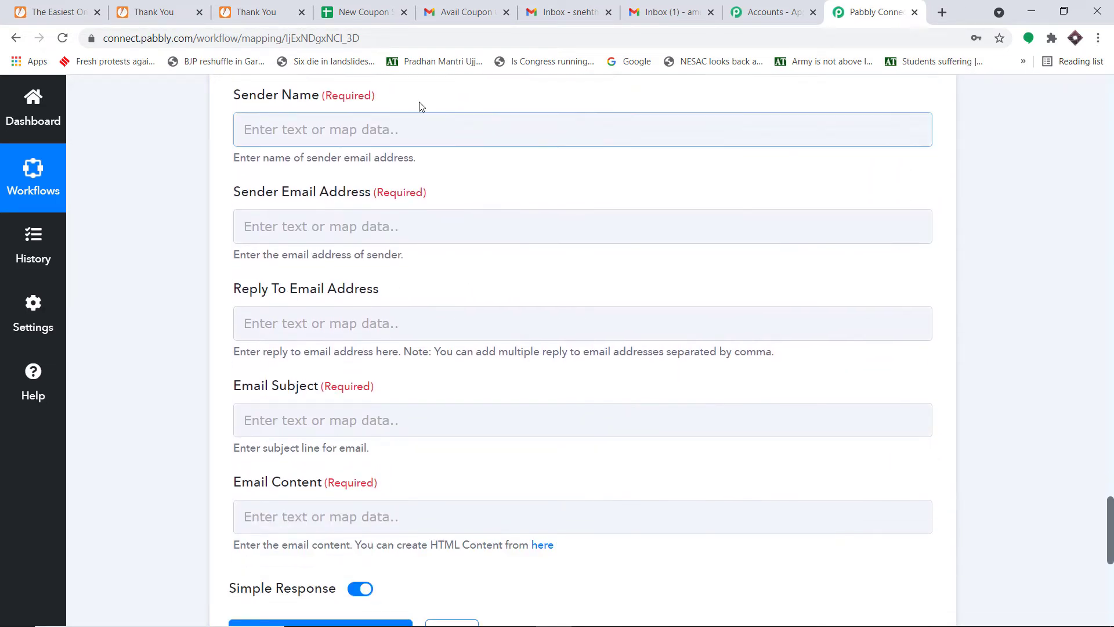
pyautogui.click(334, 129)
pyautogui.write('XYZ store')
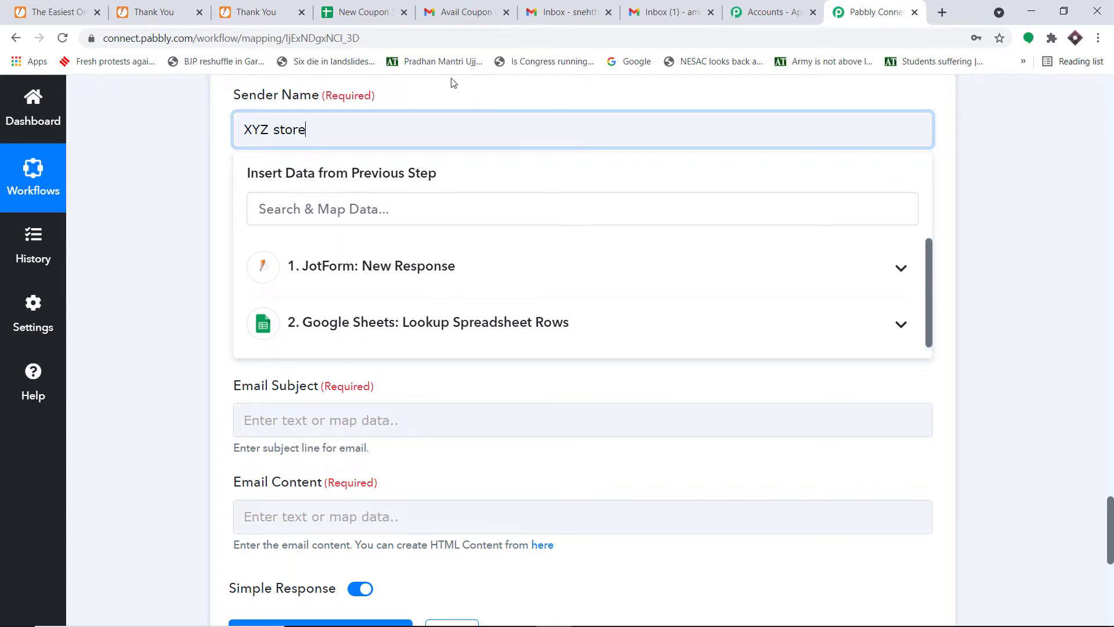
pyautogui.click(458, 94)
pyautogui.scroll(-1, 458, 96)
pyautogui.click(399, 144)
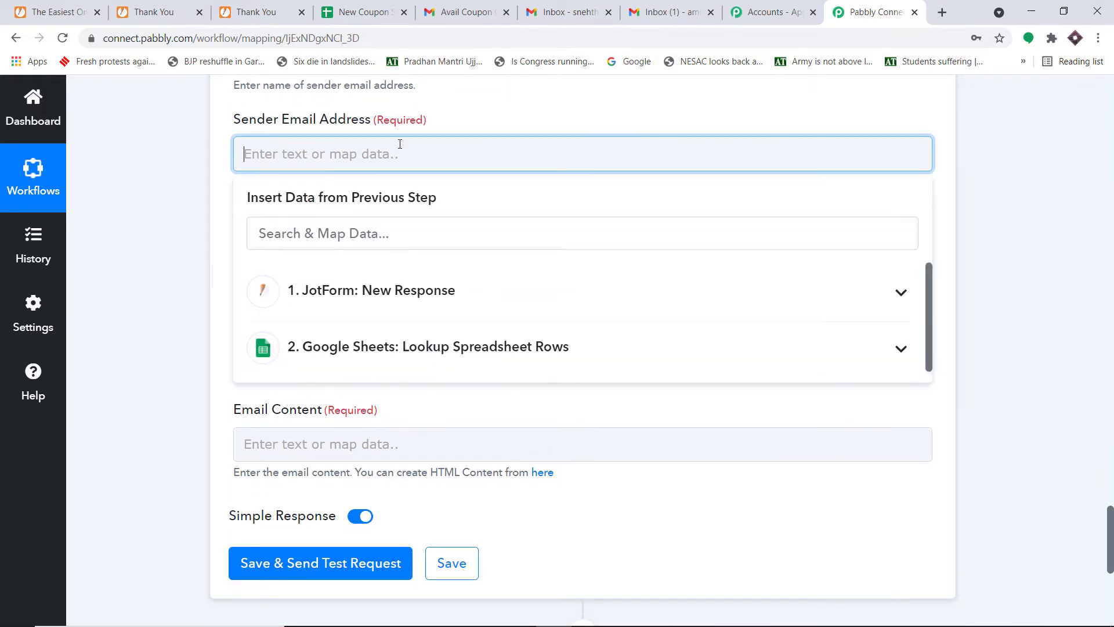
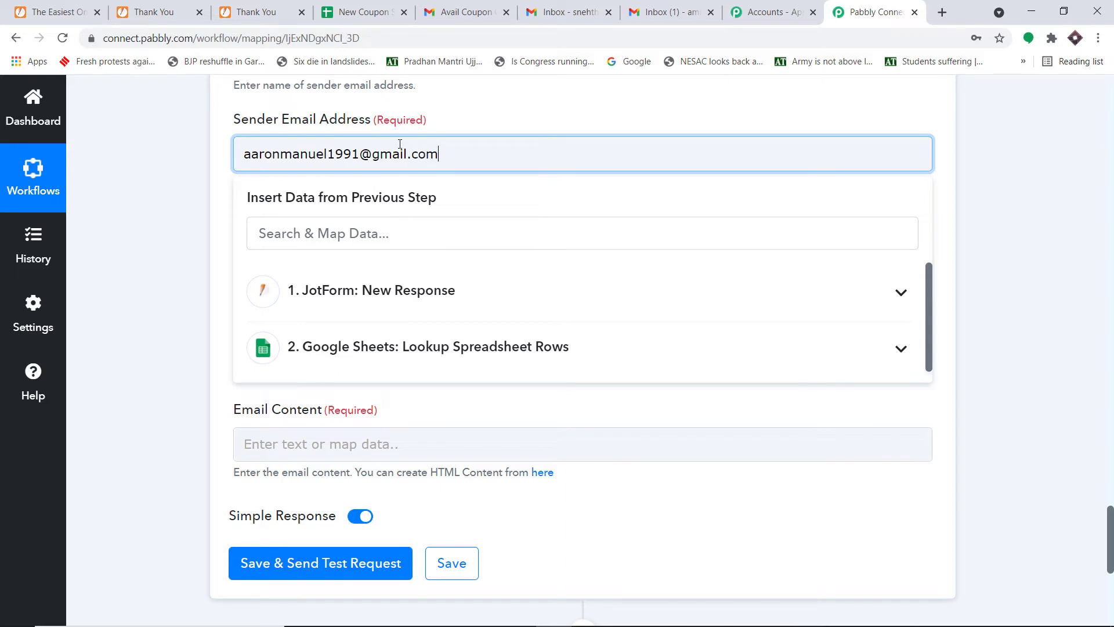
pyautogui.click(514, 121)
# Set the email subject to 'Avail Coupon Benefits'
pyautogui.scroll(-1, 513, 121)
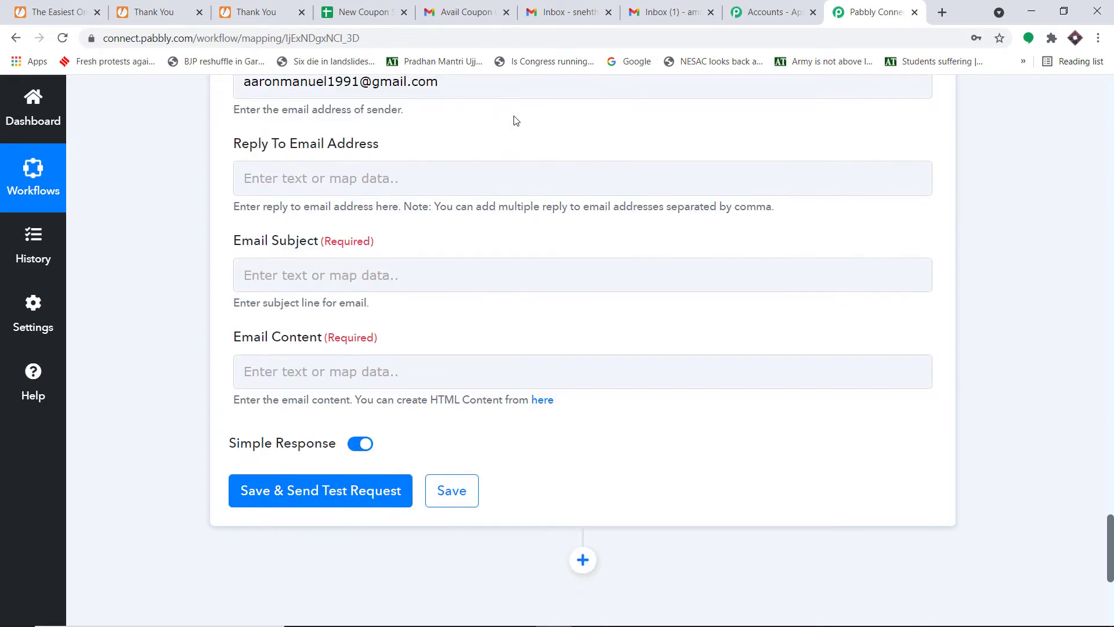
pyautogui.scroll(-3, 512, 121)
pyautogui.click(456, 142)
pyautogui.write('A')
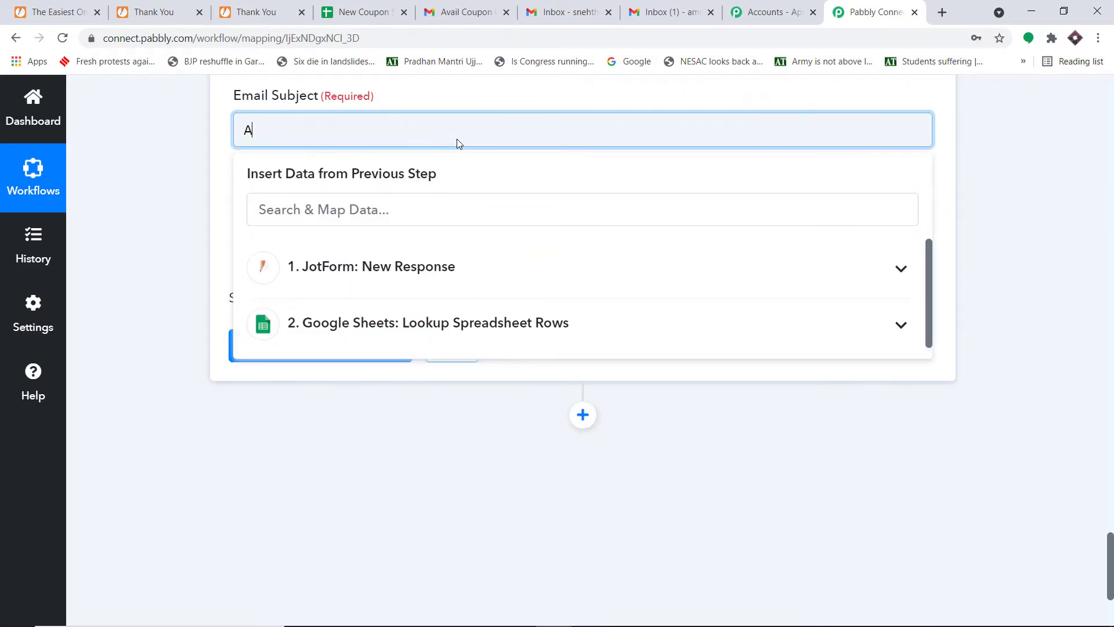
pyautogui.write('vail Co')
pyautogui.write('upon Be')
pyautogui.write('nefits')
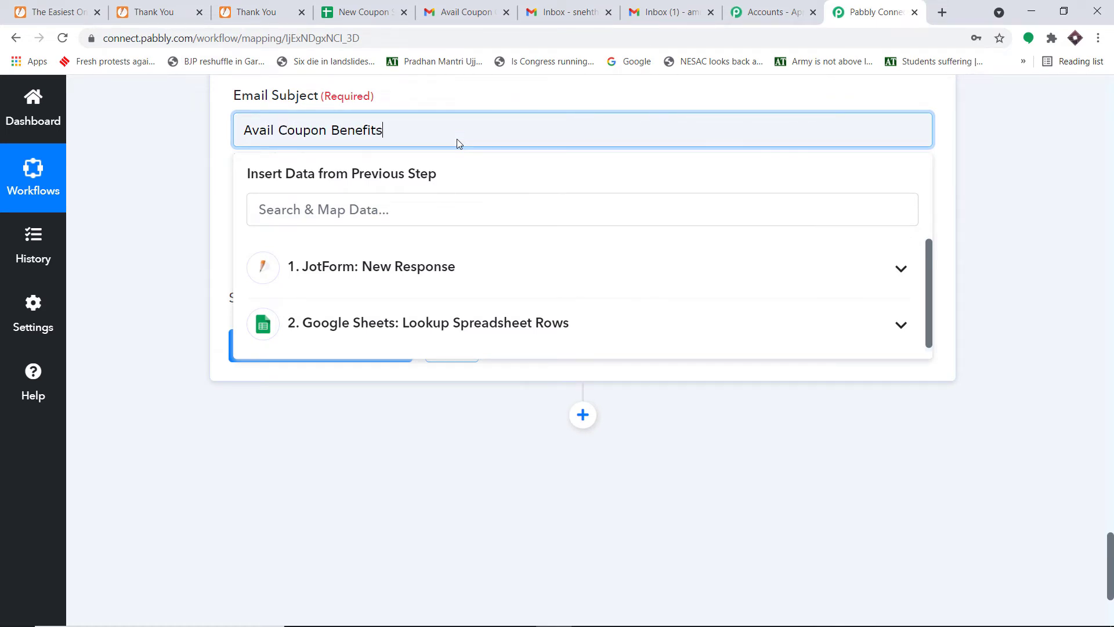
pyautogui.click(550, 90)
pyautogui.scroll(-2, 335, 172)
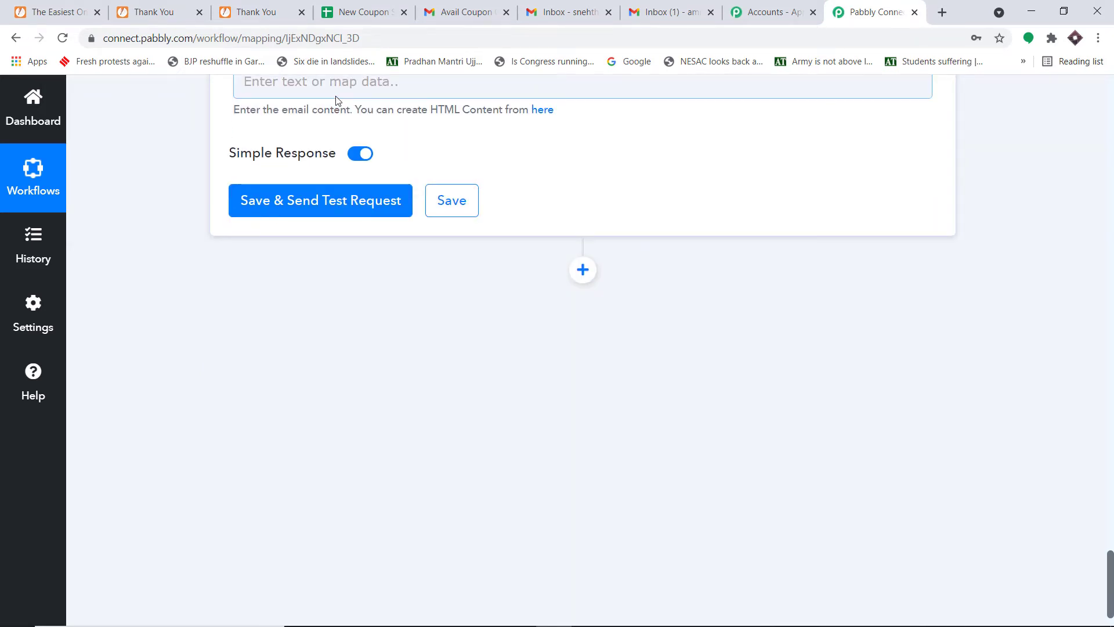
pyautogui.scroll(2, 341, 236)
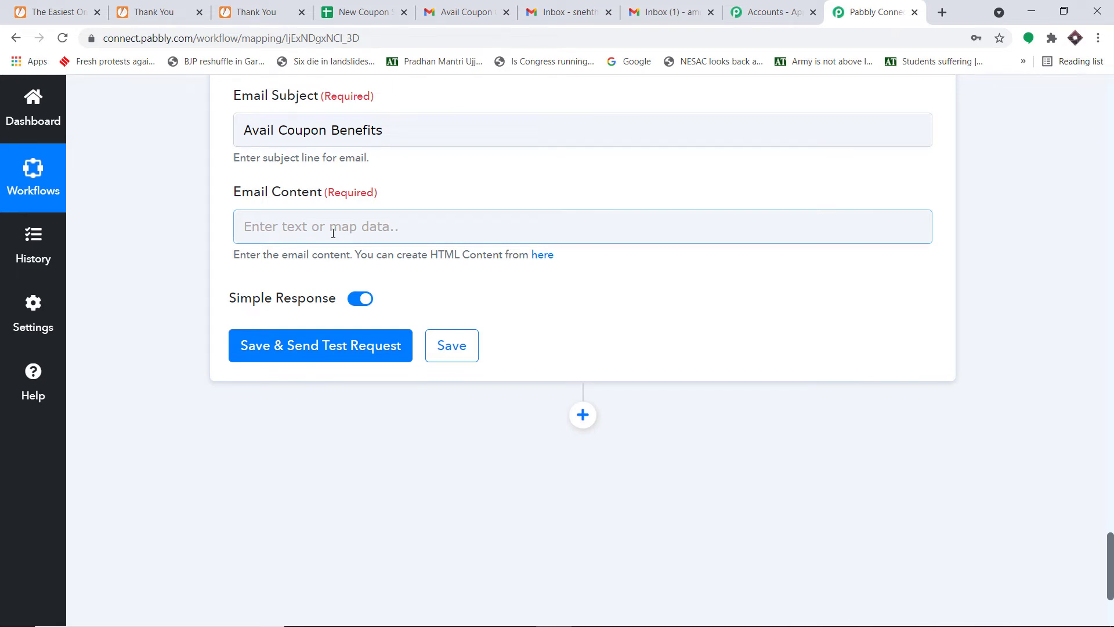
# Start the Email Content field, removing a stray typed letter
pyautogui.click(339, 236)
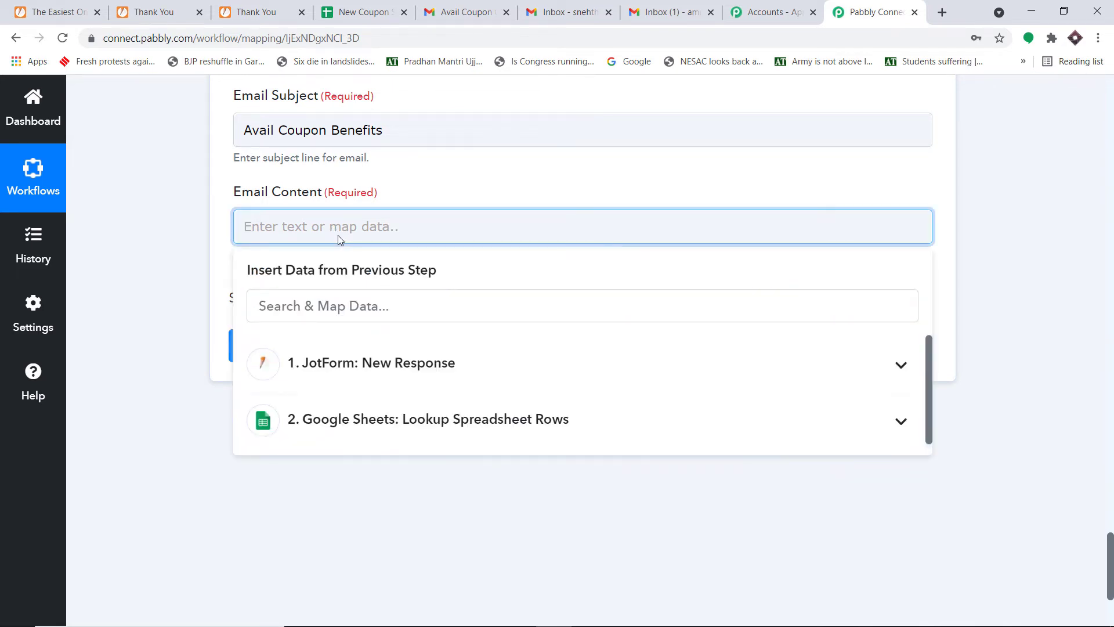
pyautogui.write('H')
pyautogui.press('BackSpace')
pyautogui.click(391, 202)
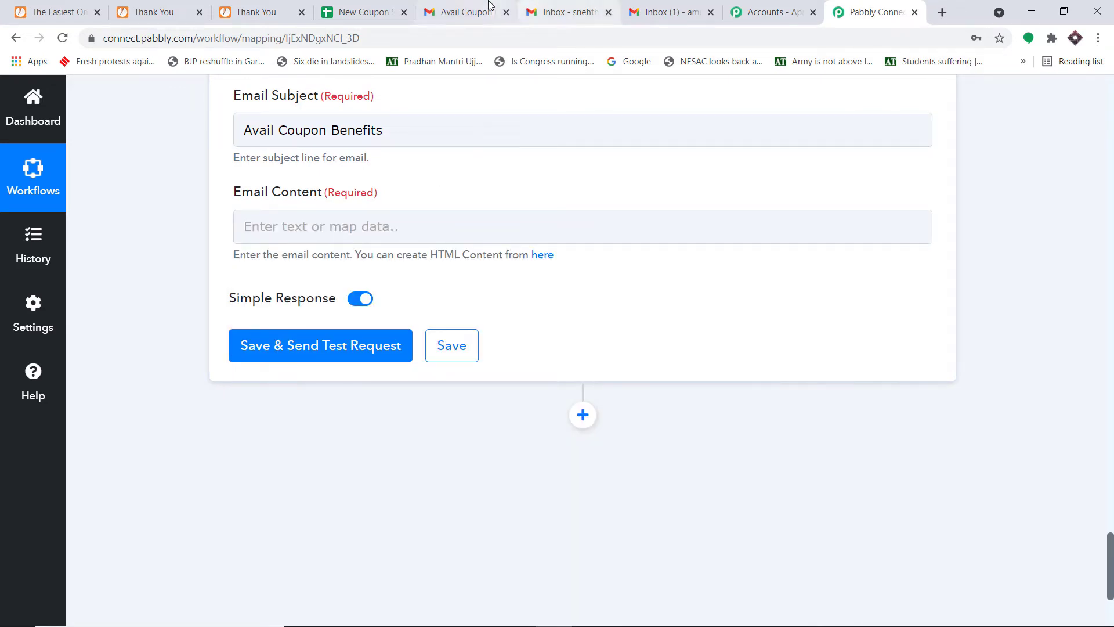
# Copy the full coupon email text from Gmail and focus Pabbly's Email Content field
pyautogui.click(566, 6)
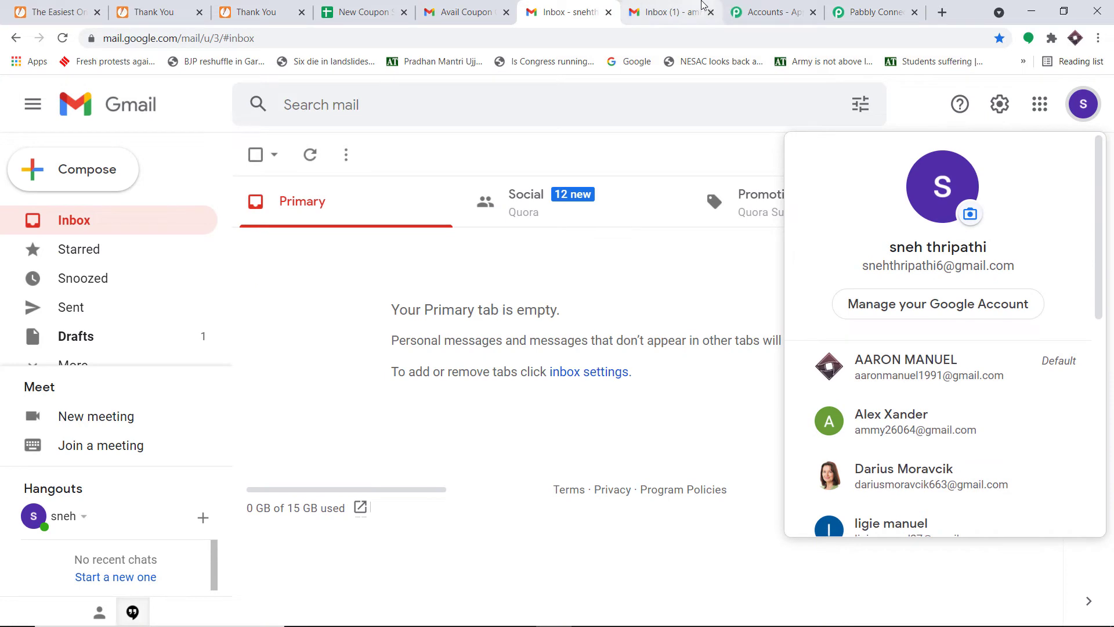
pyautogui.click(470, 12)
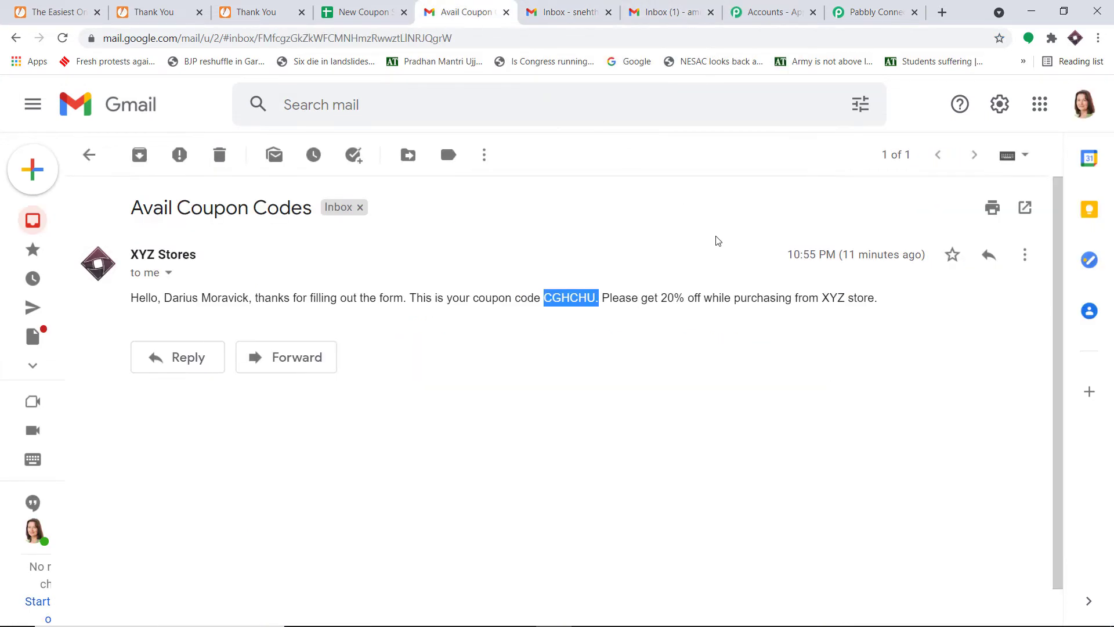
pyautogui.moveTo(851, 281)
pyautogui.mouseDown()
pyautogui.moveTo(113, 293)
pyautogui.moveTo(133, 296)
pyautogui.mouseUp()
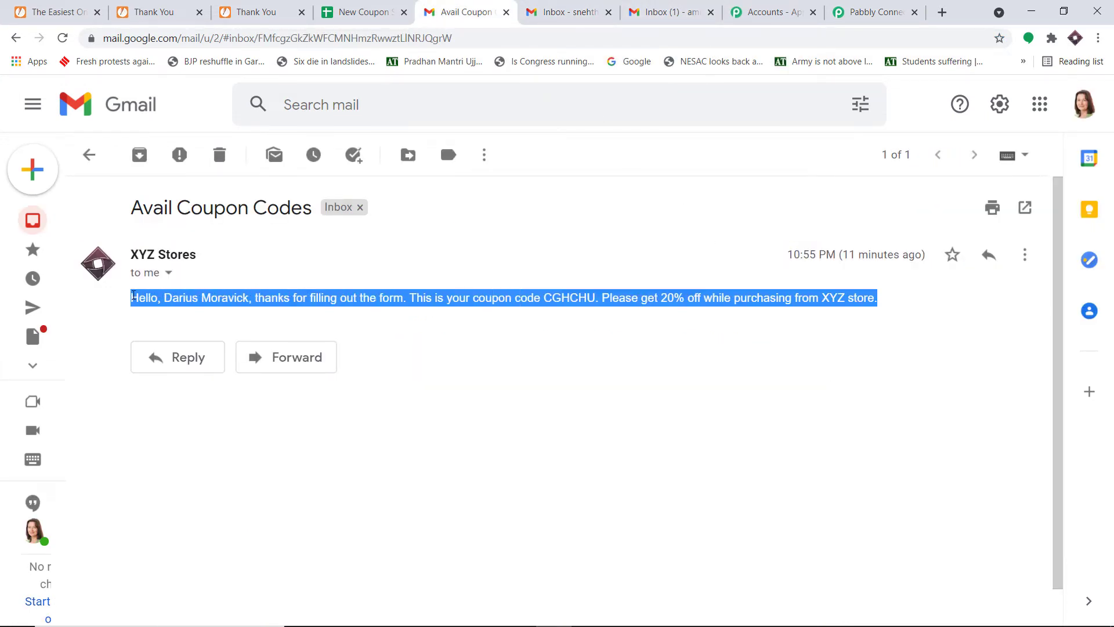
pyautogui.rightClick(142, 296)
pyautogui.click(163, 308)
pyautogui.click(873, 11)
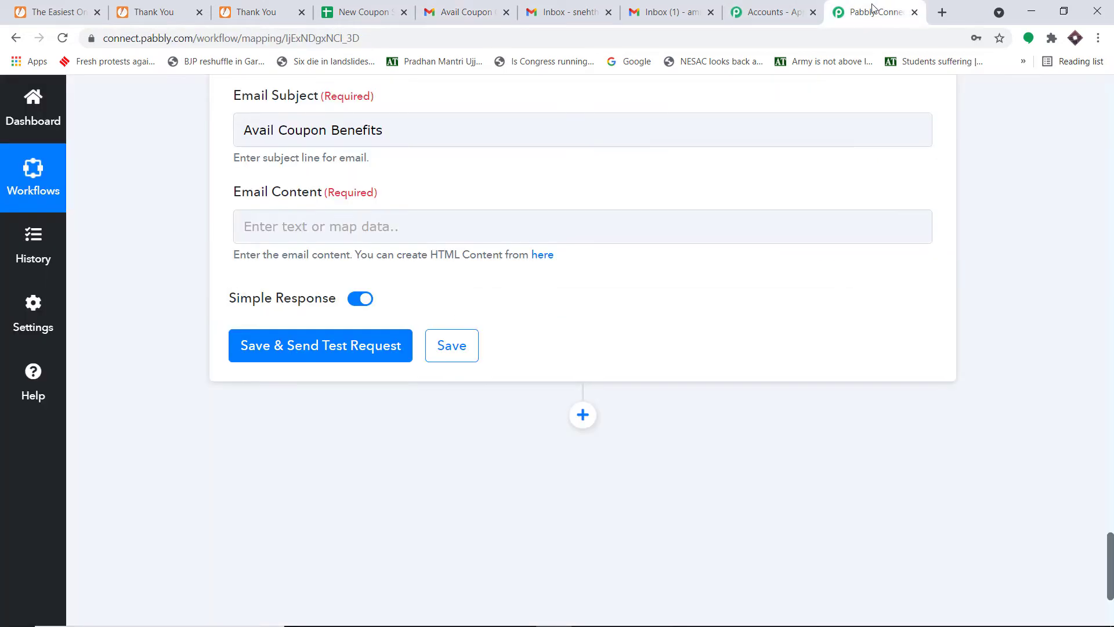
pyautogui.click(311, 226)
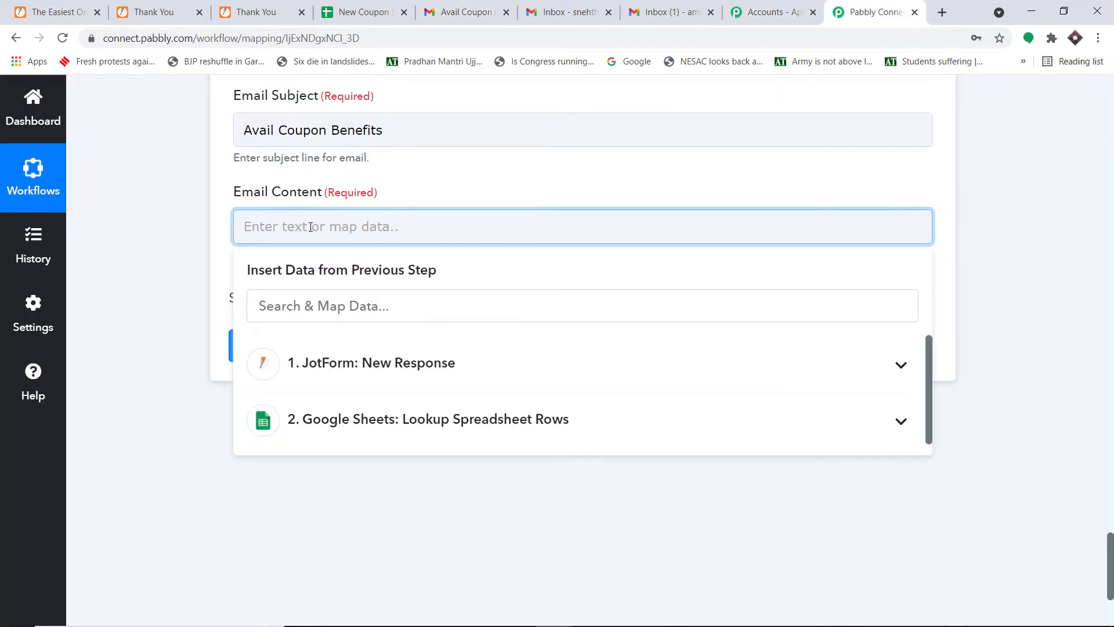
pyautogui.hotkey('ctrl', 'v')
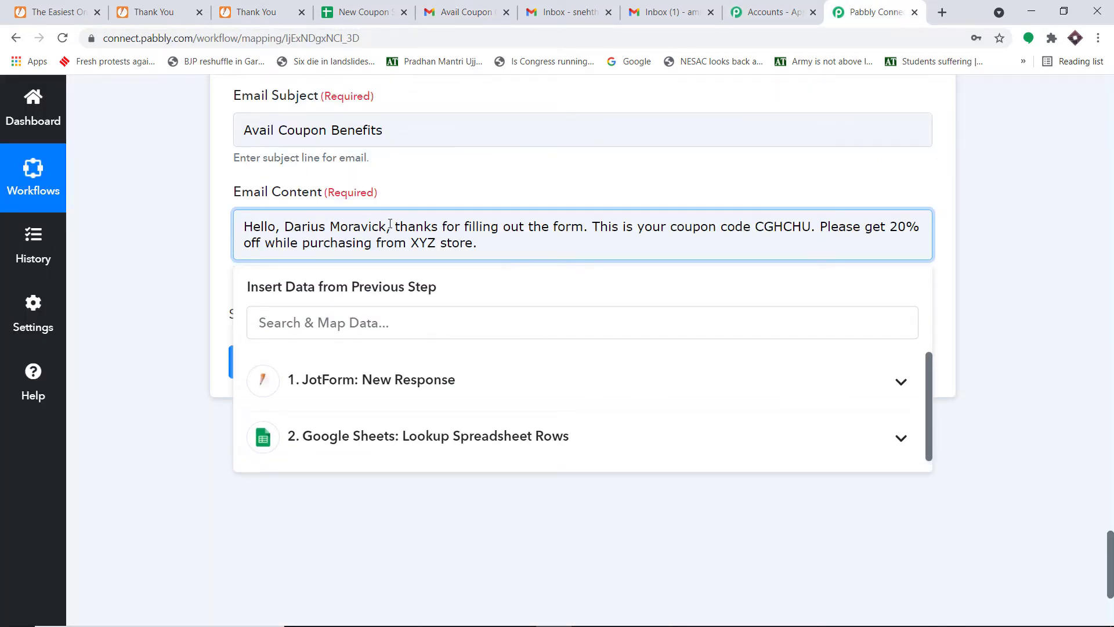
pyautogui.moveTo(387, 226); pyautogui.dragTo(285, 226)
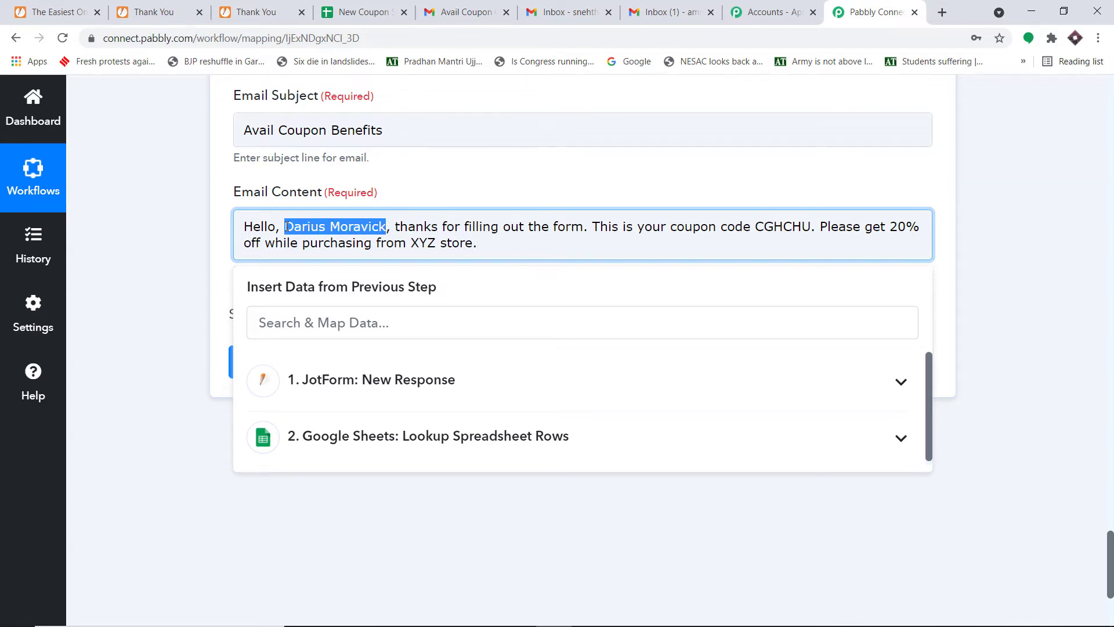
pyautogui.press('BackSpace')
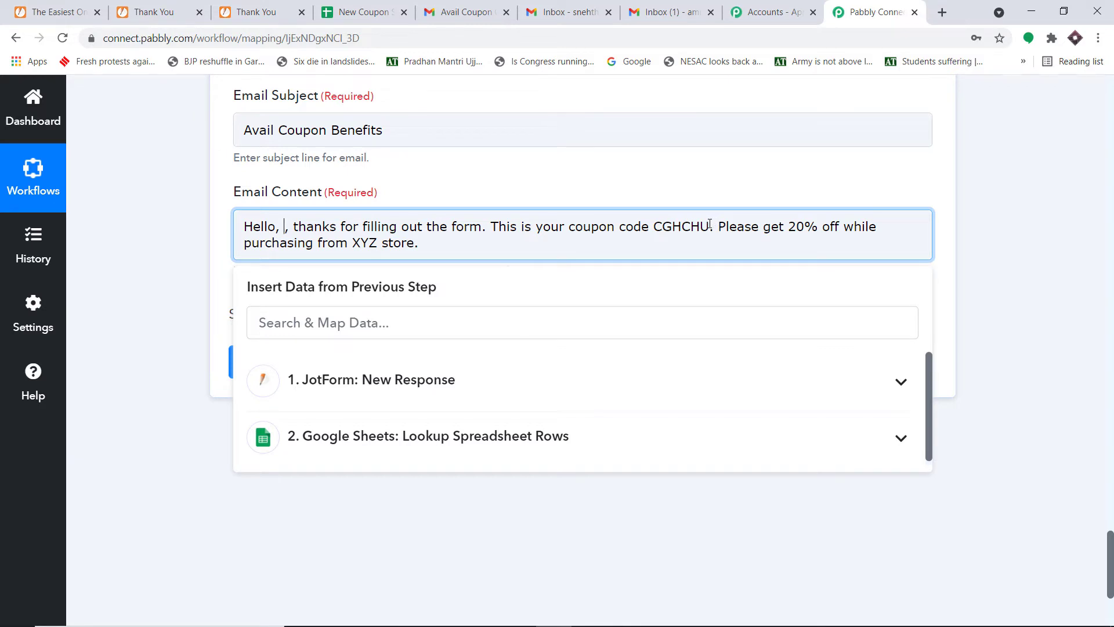
pyautogui.moveTo(709, 226); pyautogui.dragTo(655, 227)
pyautogui.press('BackSpace')
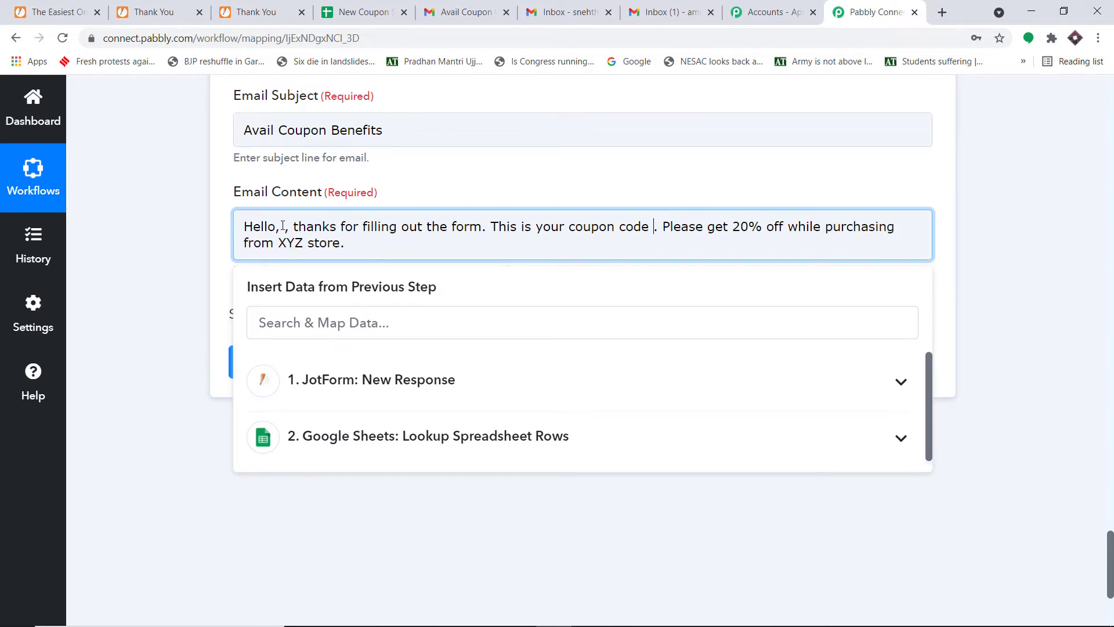
# Insert JotForm first and last name tokens after 'Hello', followed by a comma
pyautogui.click(366, 380)
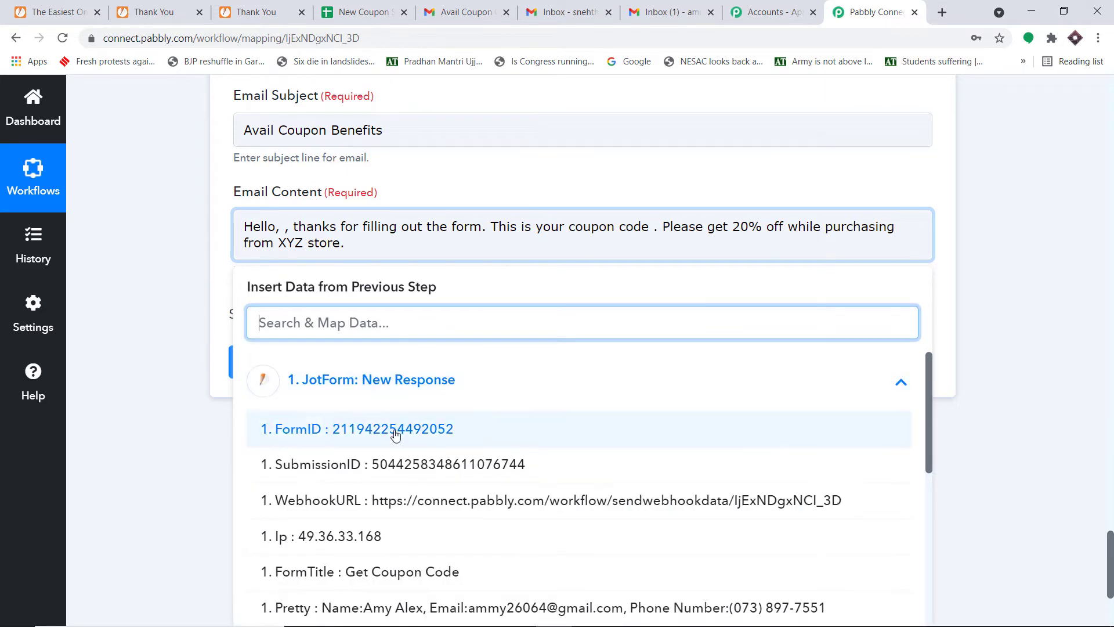
pyautogui.scroll(-2, 406, 452)
pyautogui.scroll(-2, 447, 462)
pyautogui.scroll(-2, 435, 462)
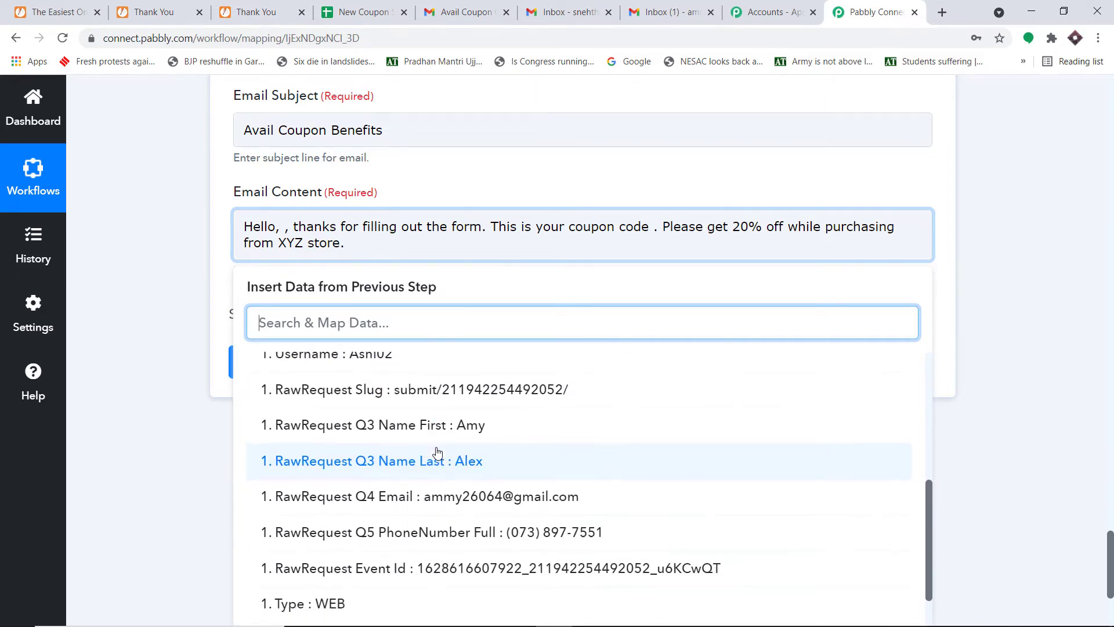
pyautogui.click(483, 432)
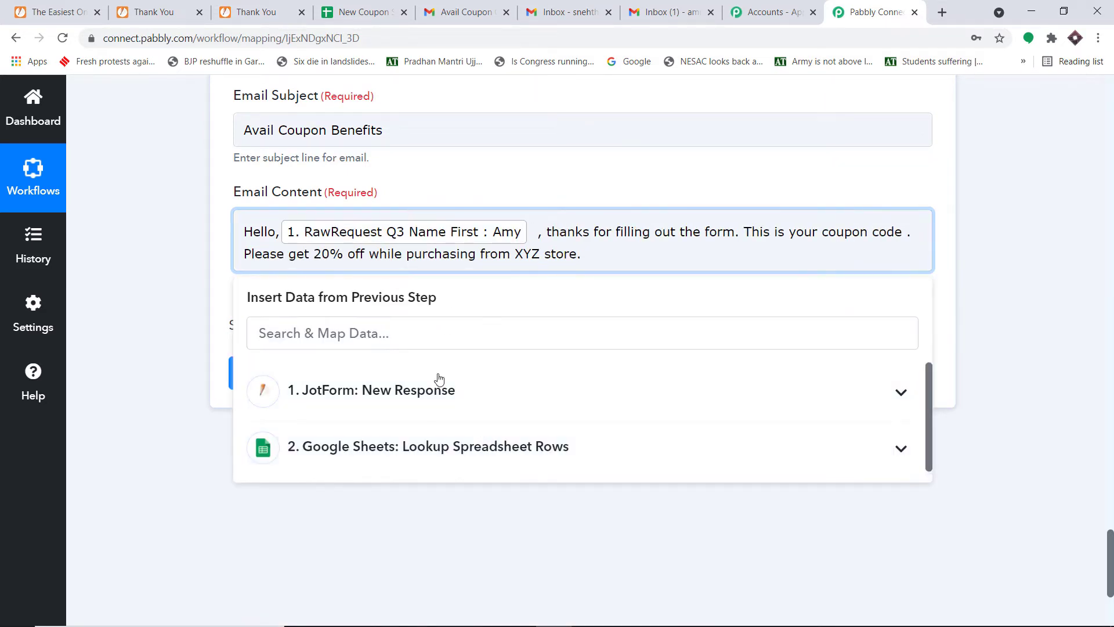
pyautogui.click(406, 392)
pyautogui.scroll(-1, 476, 522)
pyautogui.scroll(-2, 490, 499)
pyautogui.scroll(-3, 496, 481)
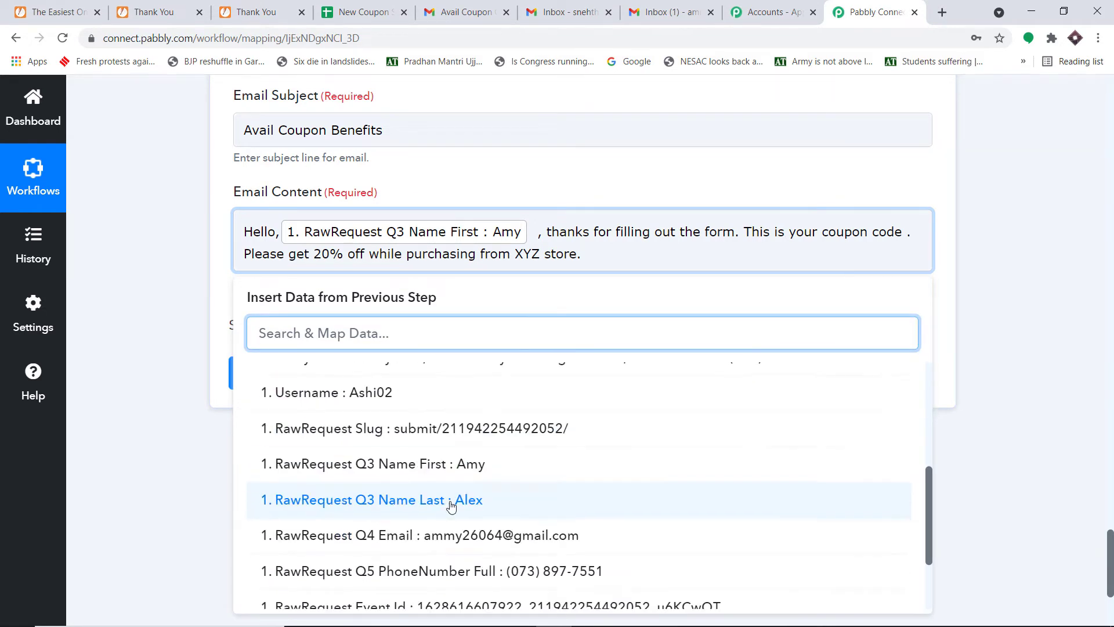
pyautogui.scroll(-1, 500, 476)
pyautogui.click(501, 476)
pyautogui.click(693, 172)
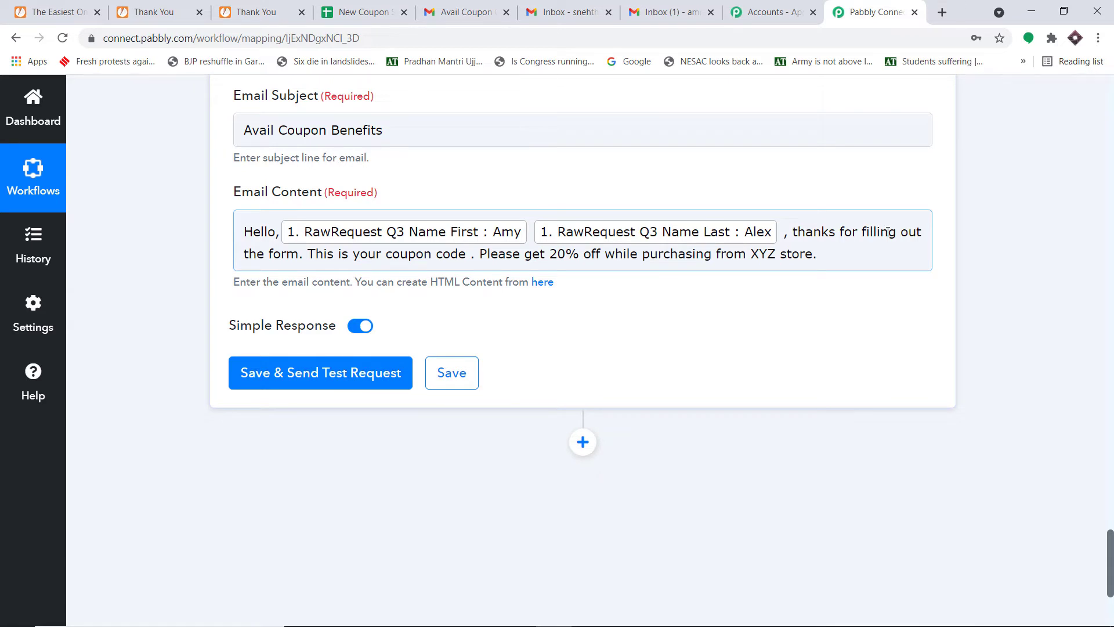
pyautogui.click(785, 234)
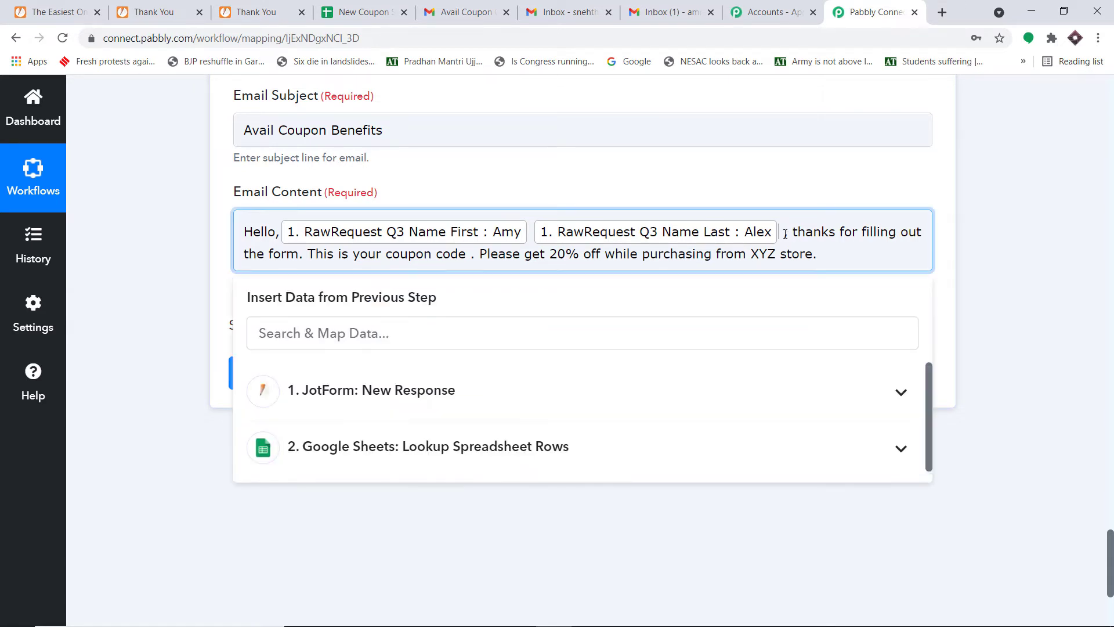
pyautogui.write(',')
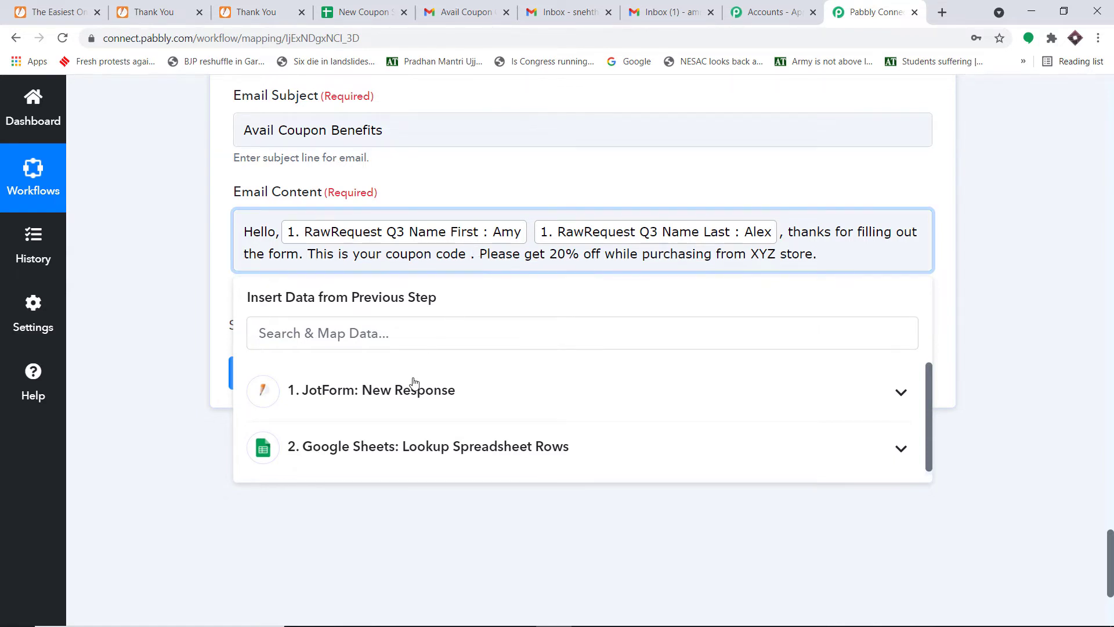
# Insert the looked-up Google Sheets Coupon Code token and view the New Coupon Sheet
pyautogui.click(408, 446)
pyautogui.scroll(-1, 408, 446)
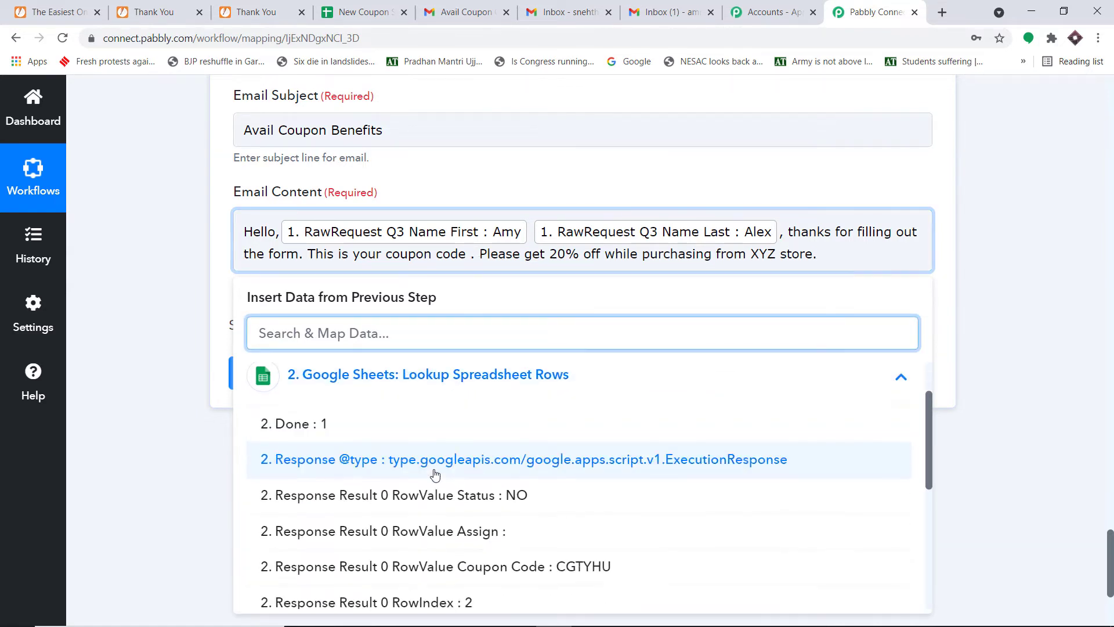
pyautogui.scroll(-2, 418, 459)
pyautogui.click(548, 420)
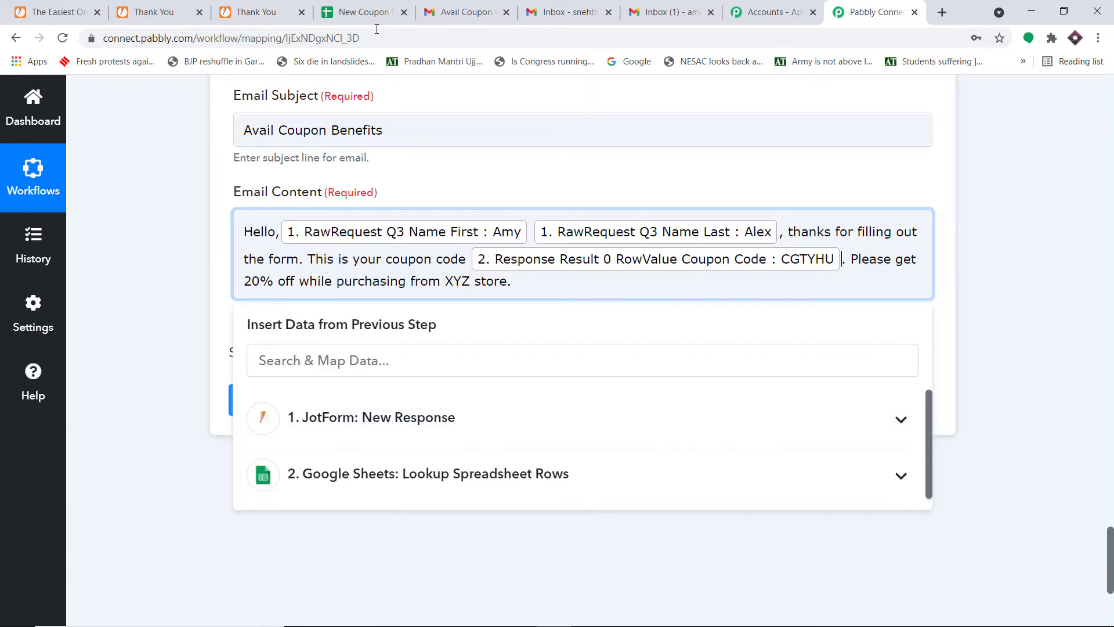
pyautogui.click(363, 12)
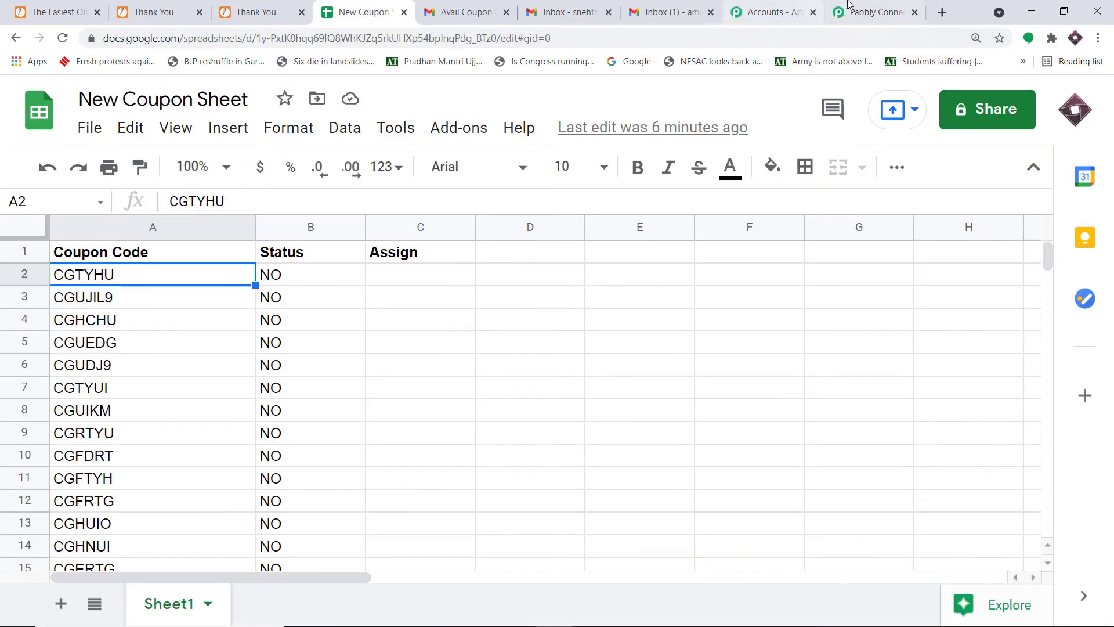
# Check the lookup response's returned coupon code CGTYHU in Pabbly Connect
pyautogui.click(870, 12)
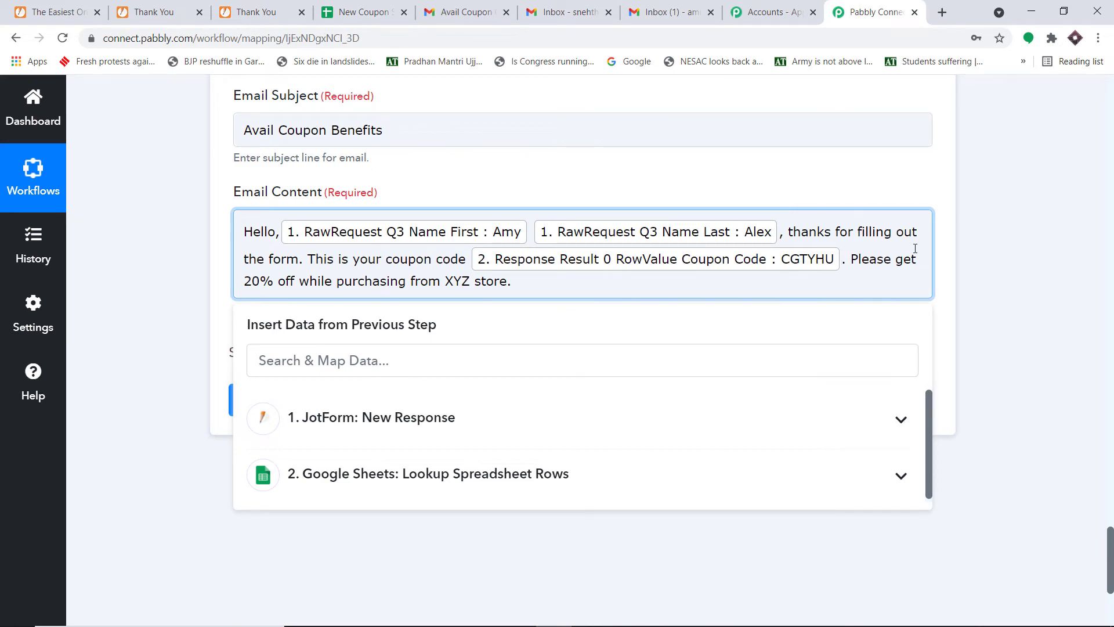
pyautogui.scroll(5, 1027, 258)
pyautogui.scroll(10, 1016, 253)
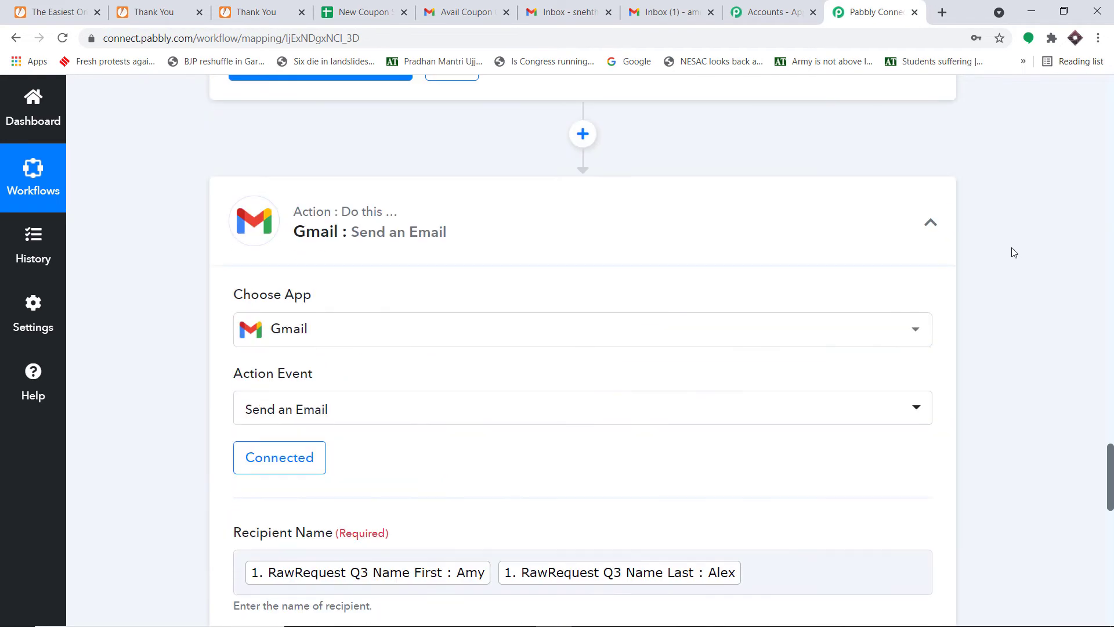
pyautogui.scroll(5, 1014, 252)
pyautogui.scroll(6, 656, 256)
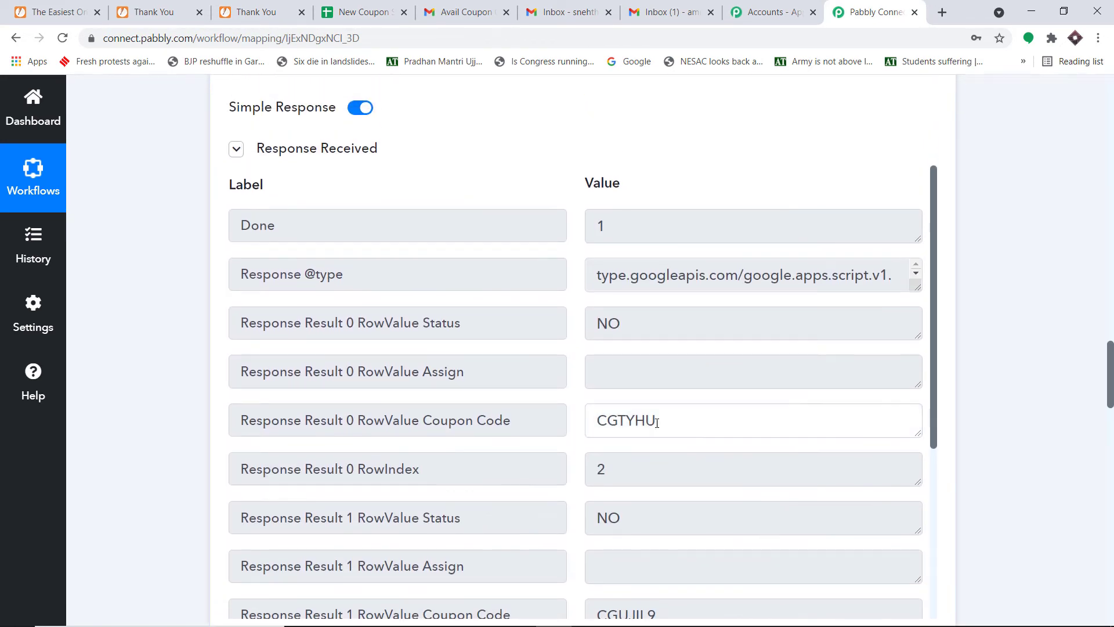
pyautogui.moveTo(657, 423); pyautogui.dragTo(589, 409)
# Save and send a test request from the Gmail Send an Email step
pyautogui.scroll(-5, 908, 426)
pyautogui.scroll(-6, 987, 427)
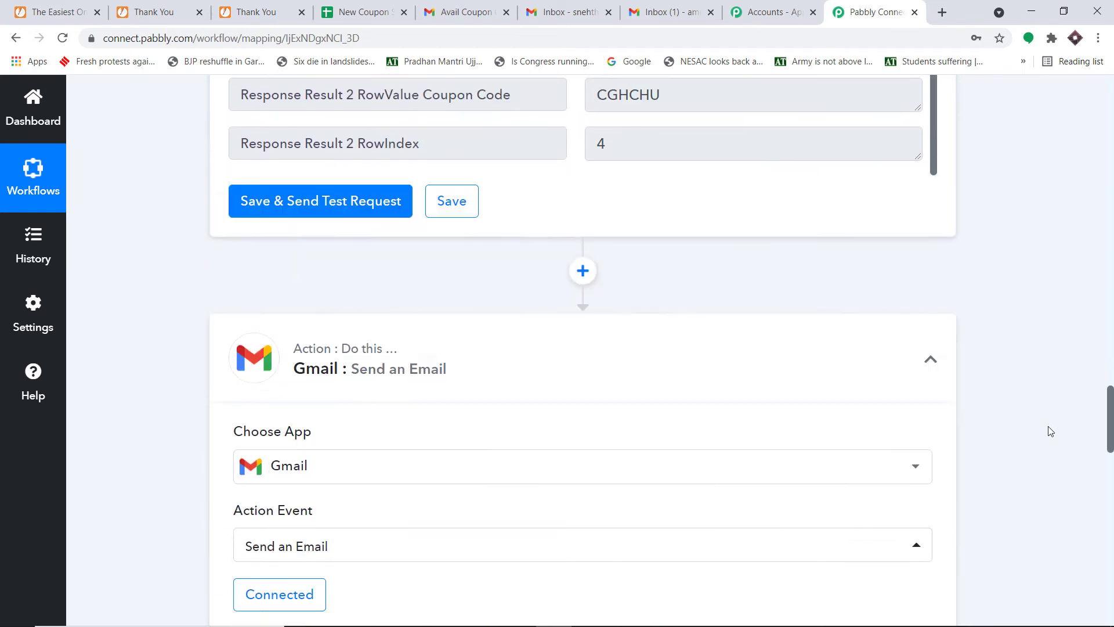
pyautogui.scroll(-8, 1044, 415)
pyautogui.scroll(-5, 1043, 406)
pyautogui.scroll(-4, 1022, 370)
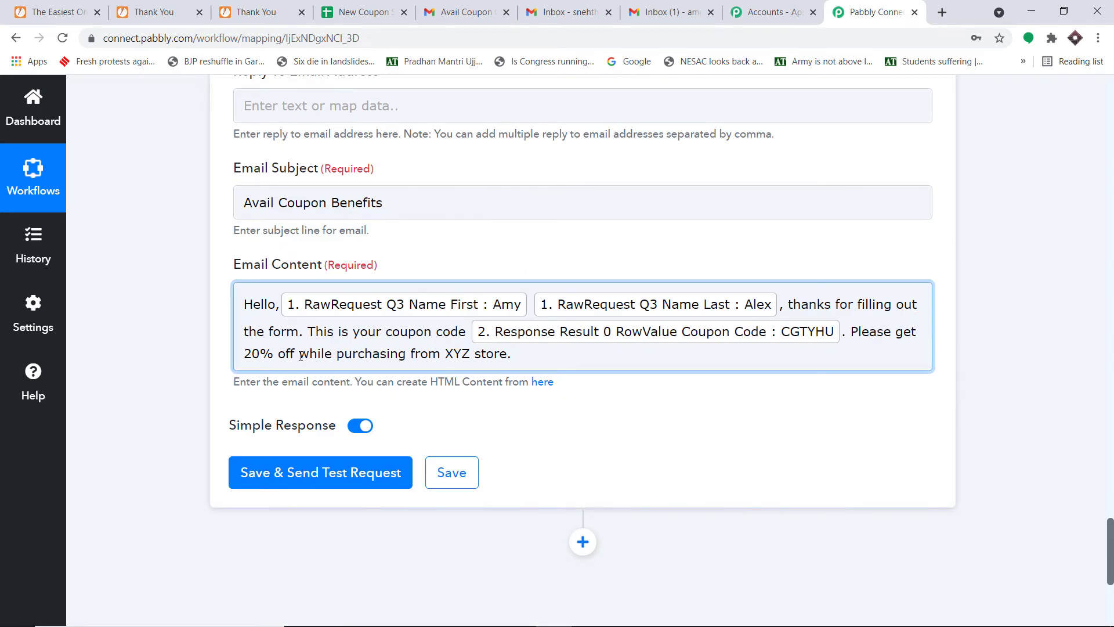
pyautogui.scroll(3, 425, 337)
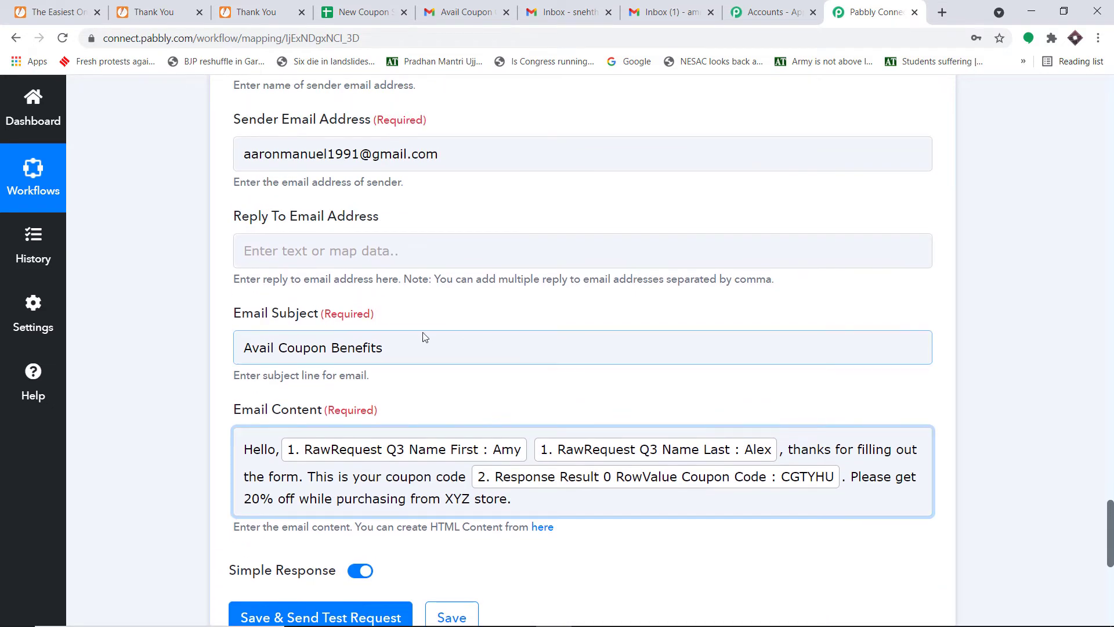
pyautogui.scroll(4, 416, 337)
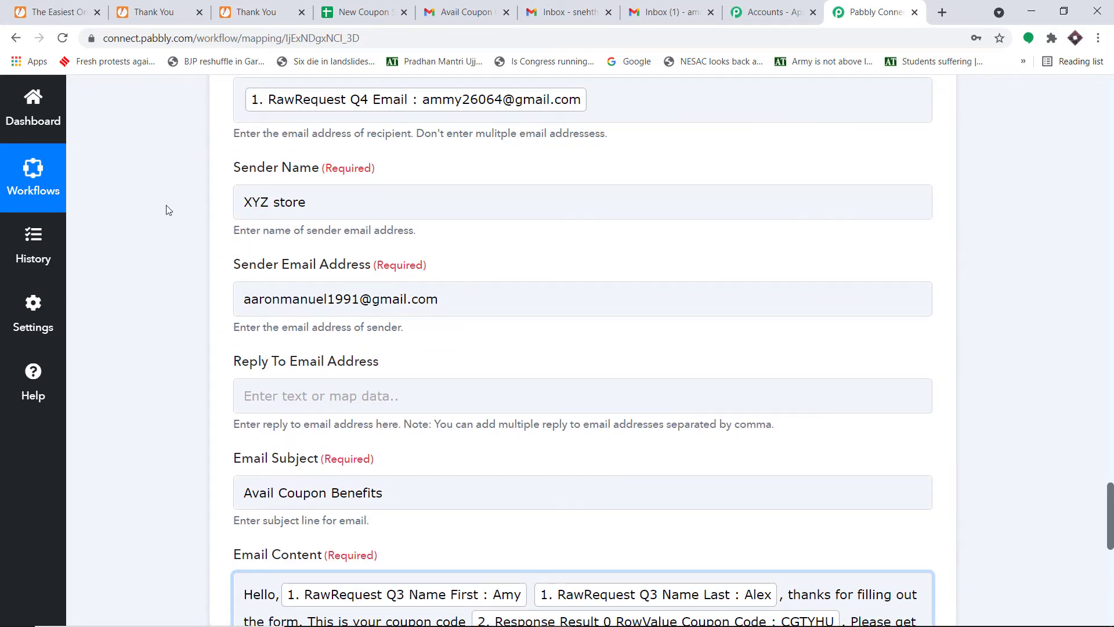
pyautogui.scroll(-5, 630, 223)
pyautogui.scroll(-5, 630, 224)
pyautogui.click(335, 258)
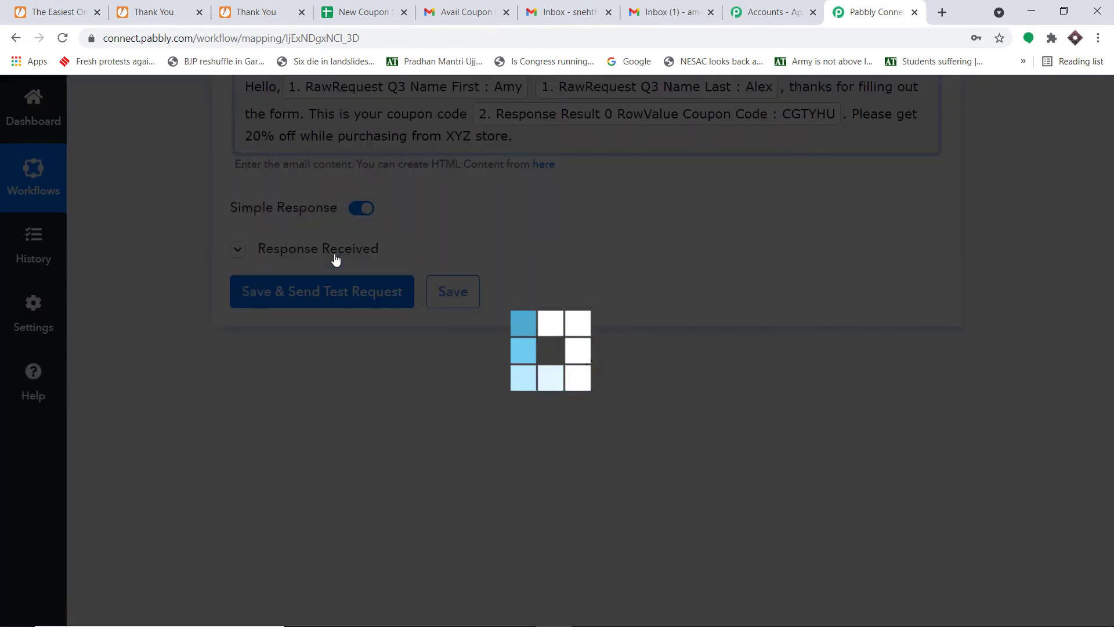
pyautogui.moveTo(317, 249)
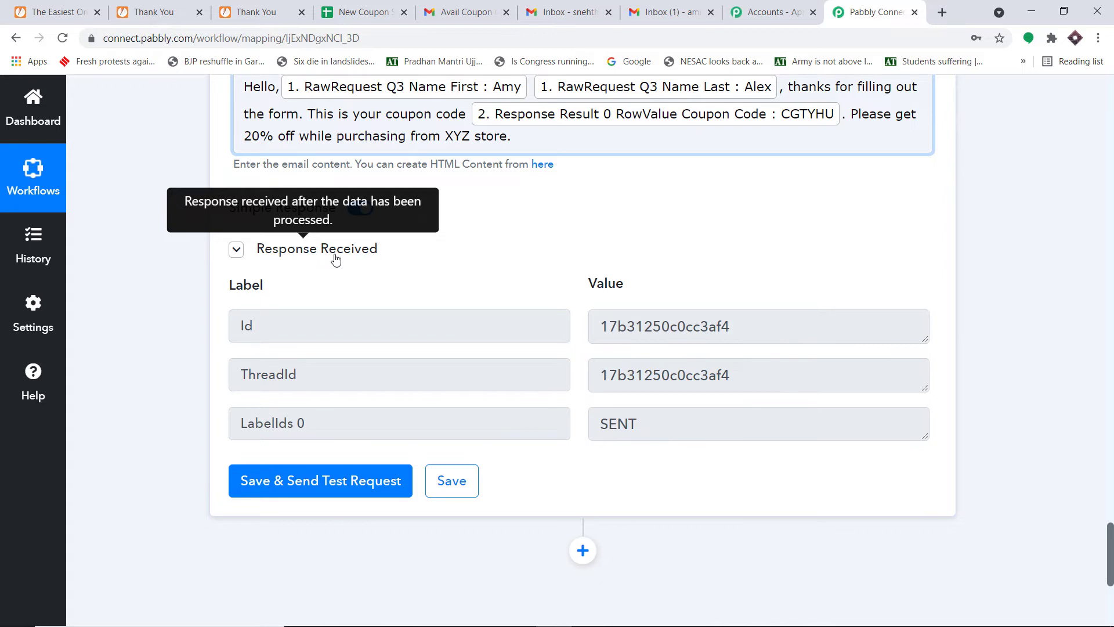
pyautogui.hotkey('ctrl', '7')
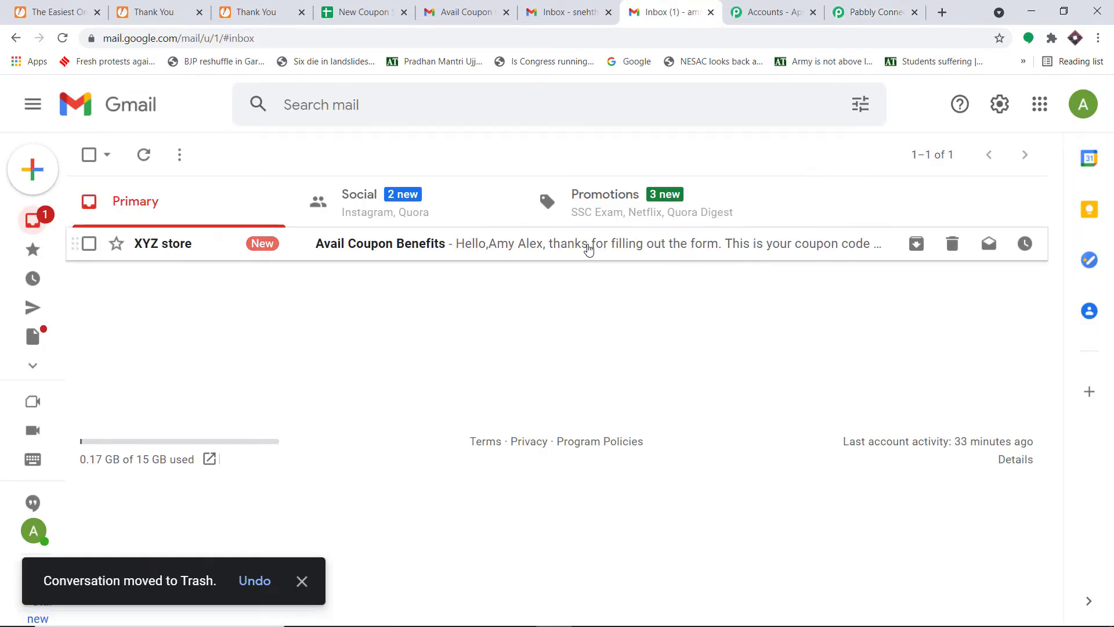
pyautogui.click(588, 248)
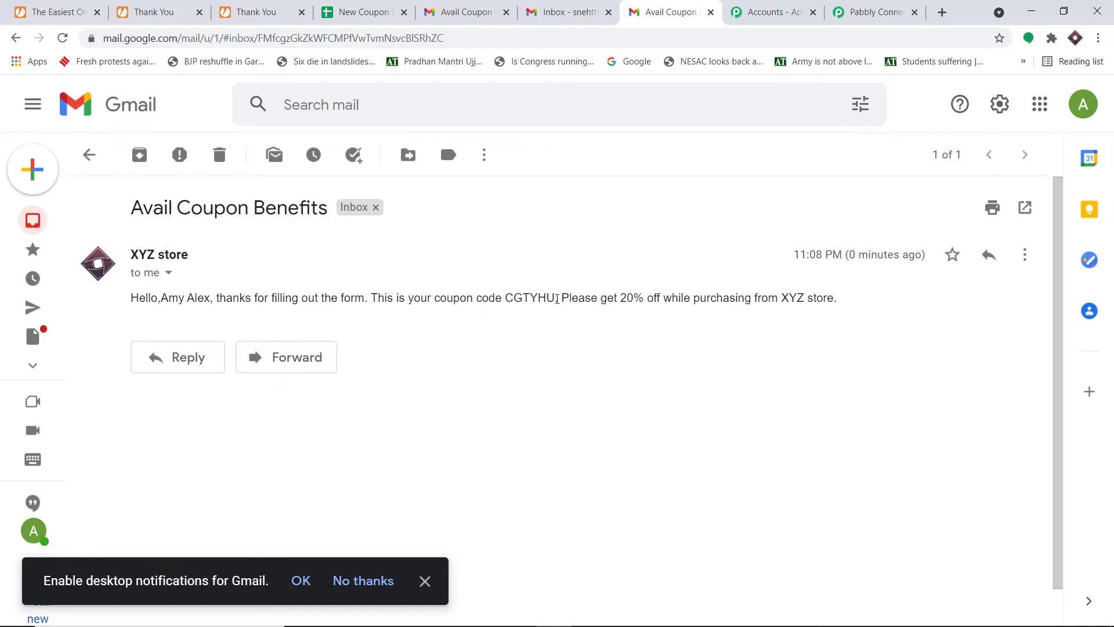
pyautogui.moveTo(557, 299); pyautogui.dragTo(506, 299)
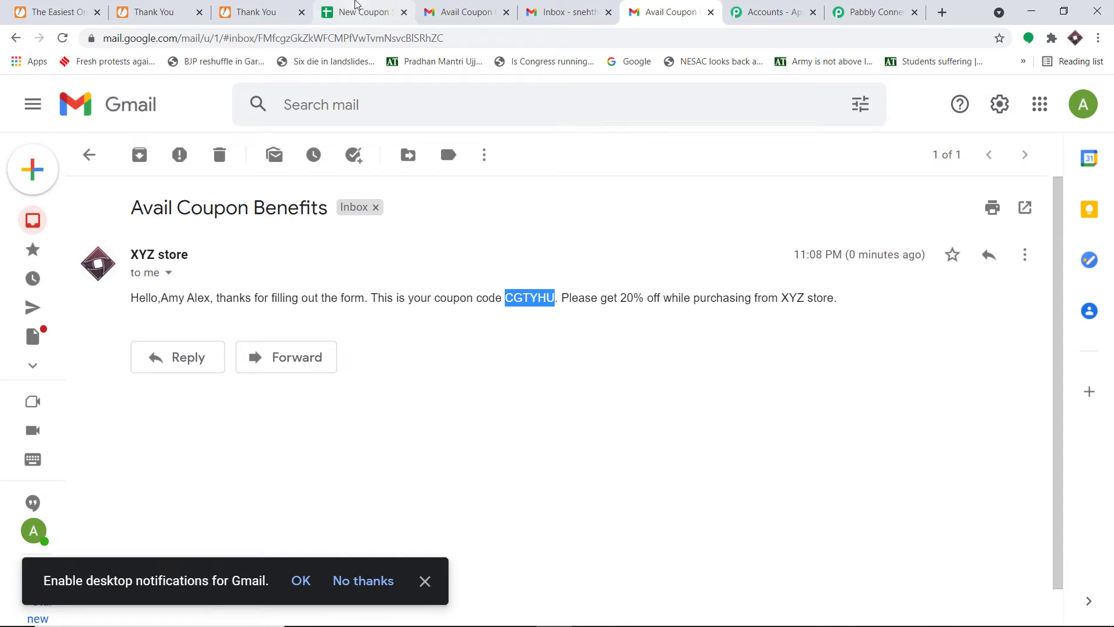
pyautogui.click(359, 8)
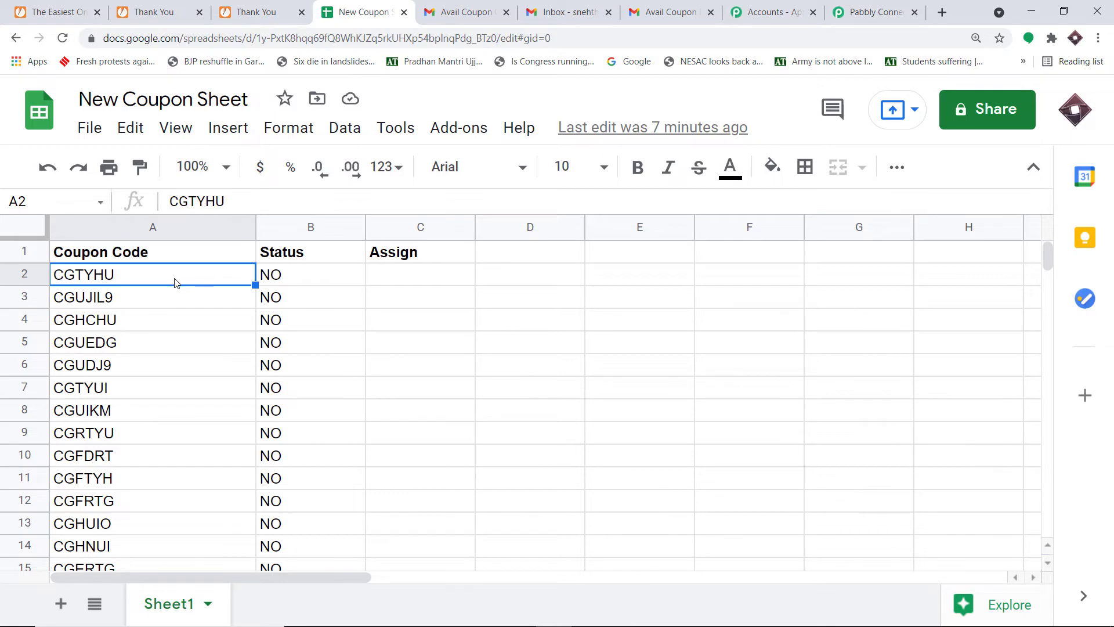
# Inspect Status cells B2–B6 and Assign cells C2–C5 in the coupon sheet
pyautogui.click(276, 277)
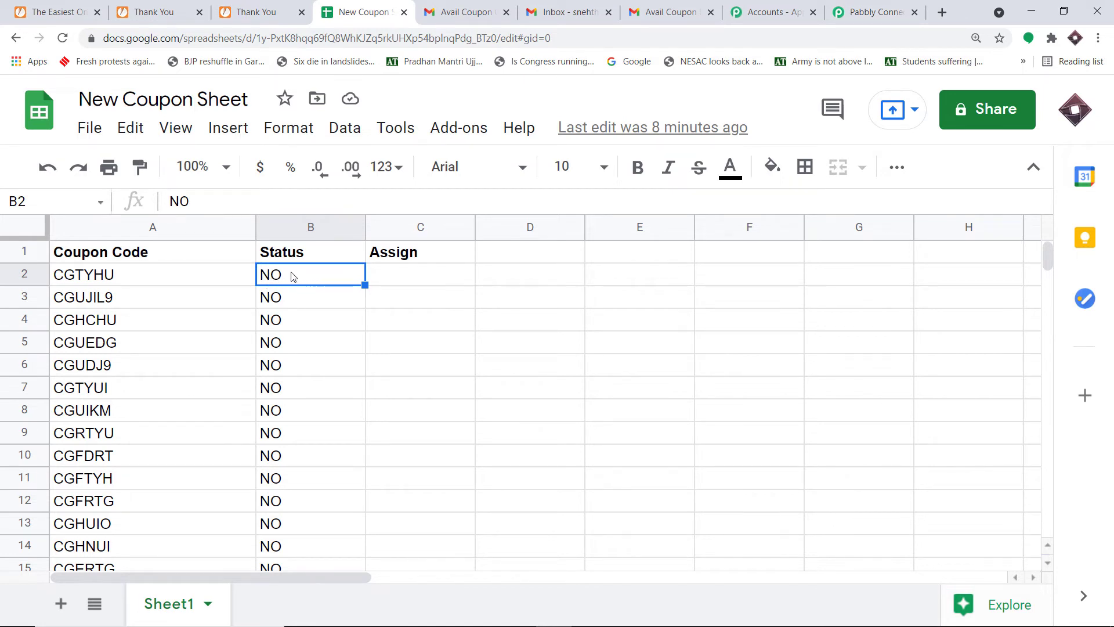
pyautogui.click(286, 306)
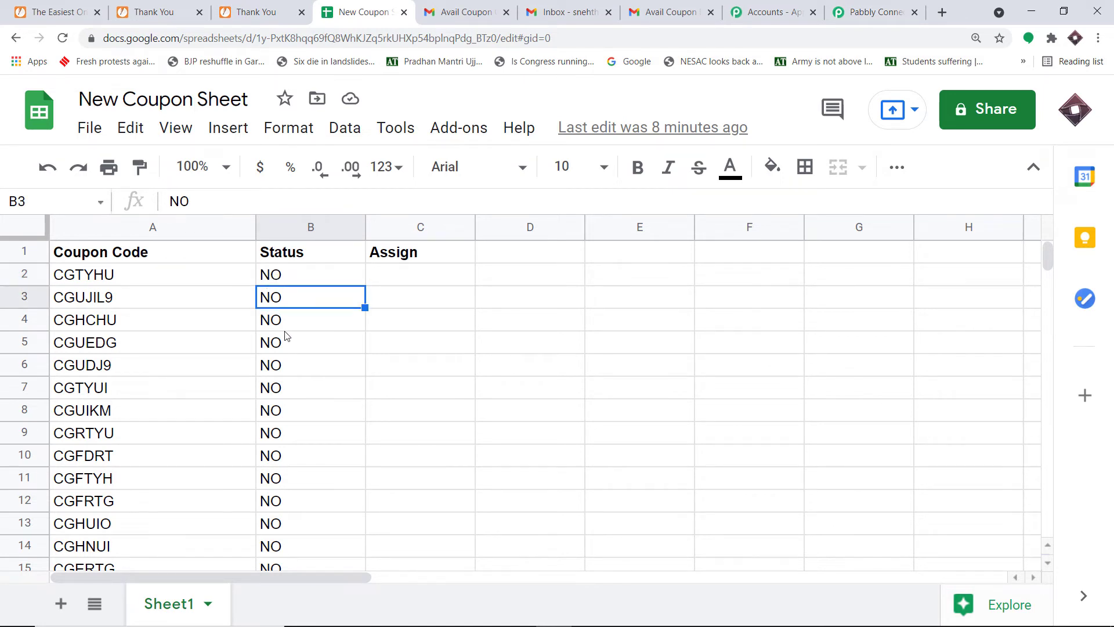
pyautogui.click(286, 329)
pyautogui.click(285, 347)
pyautogui.click(286, 374)
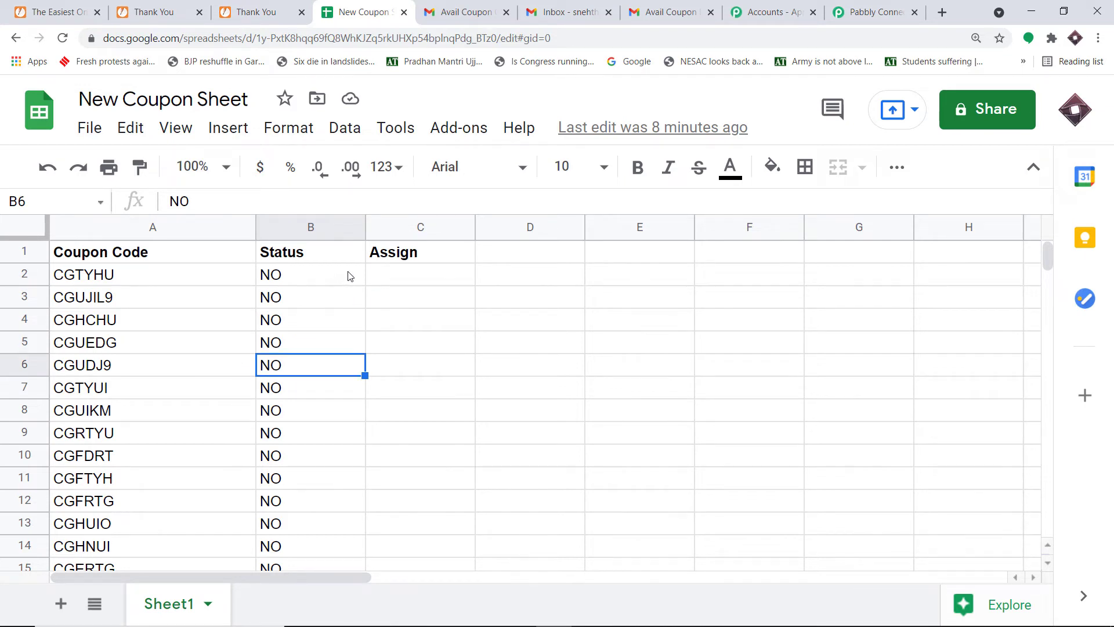
pyautogui.click(395, 275)
pyautogui.click(399, 296)
pyautogui.click(398, 325)
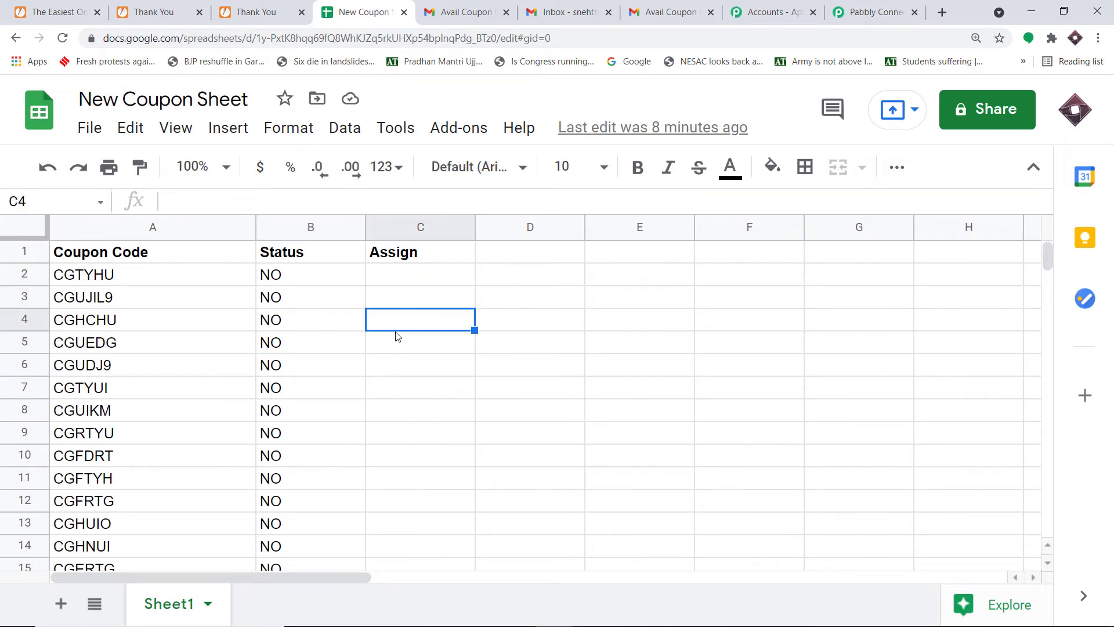
pyautogui.click(408, 351)
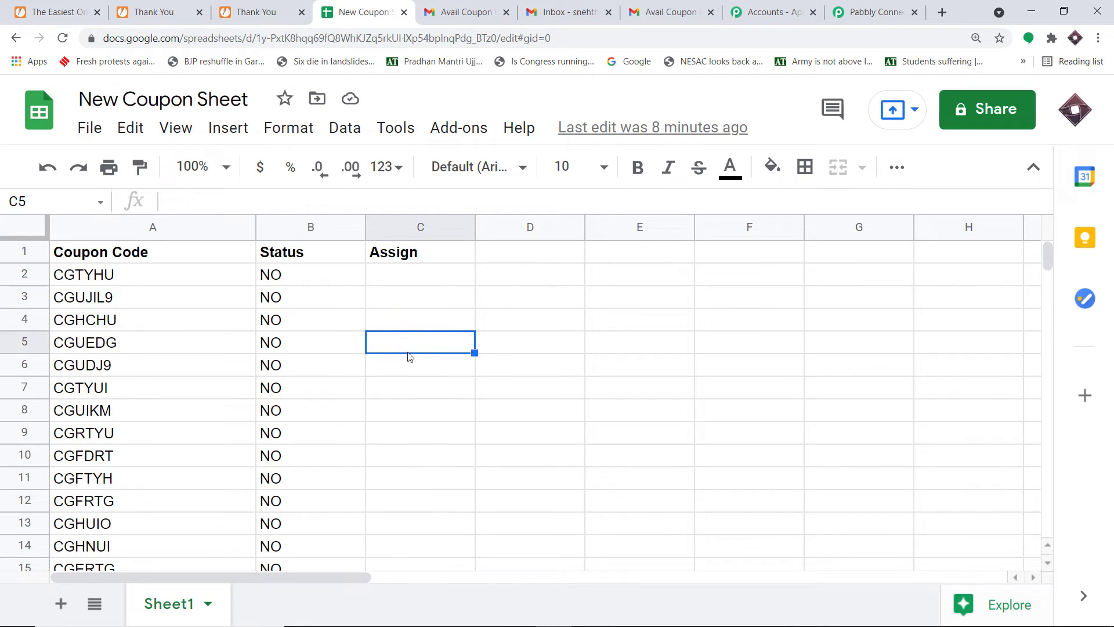
# Recheck cells B2 and C2, confirming the C2 reference, then return to Pabbly Connect
pyautogui.click(295, 284)
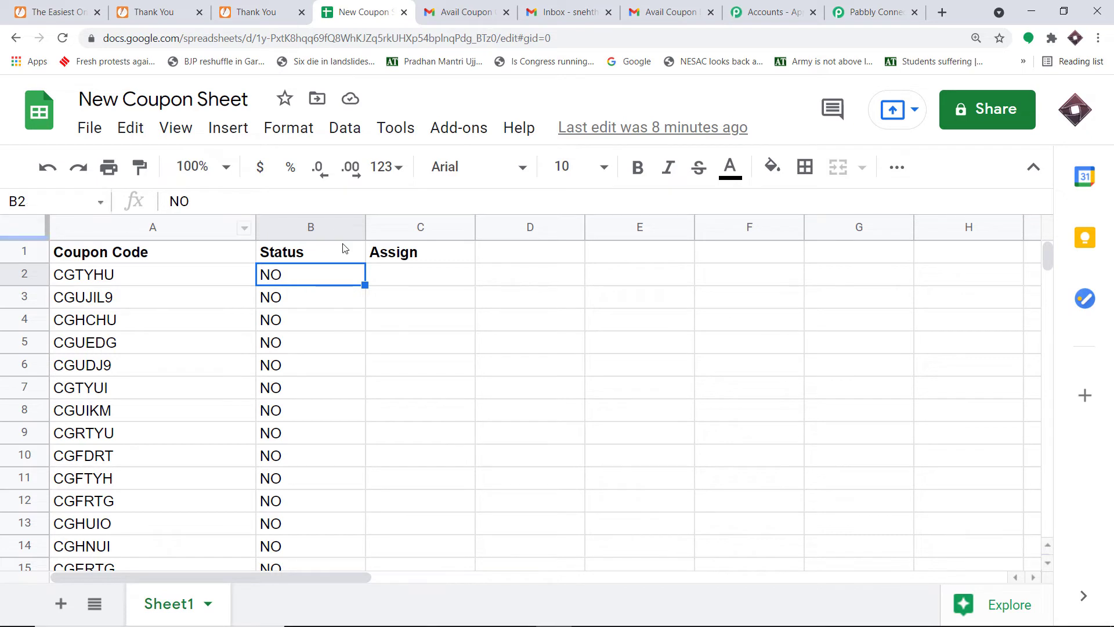
pyautogui.click(395, 278)
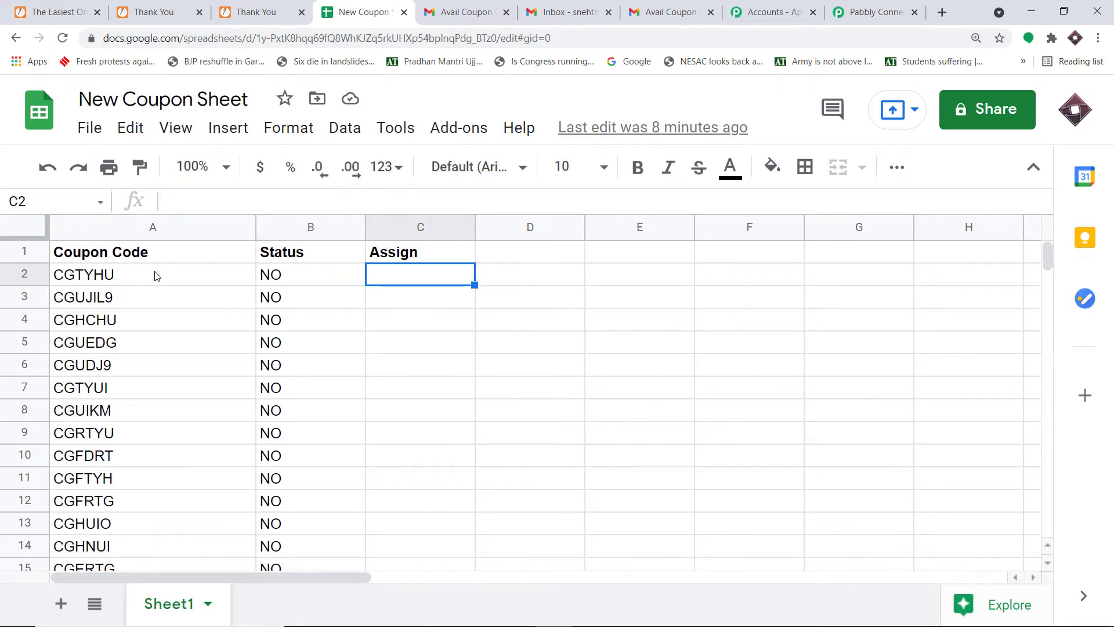
pyautogui.click(46, 201)
pyautogui.click(300, 277)
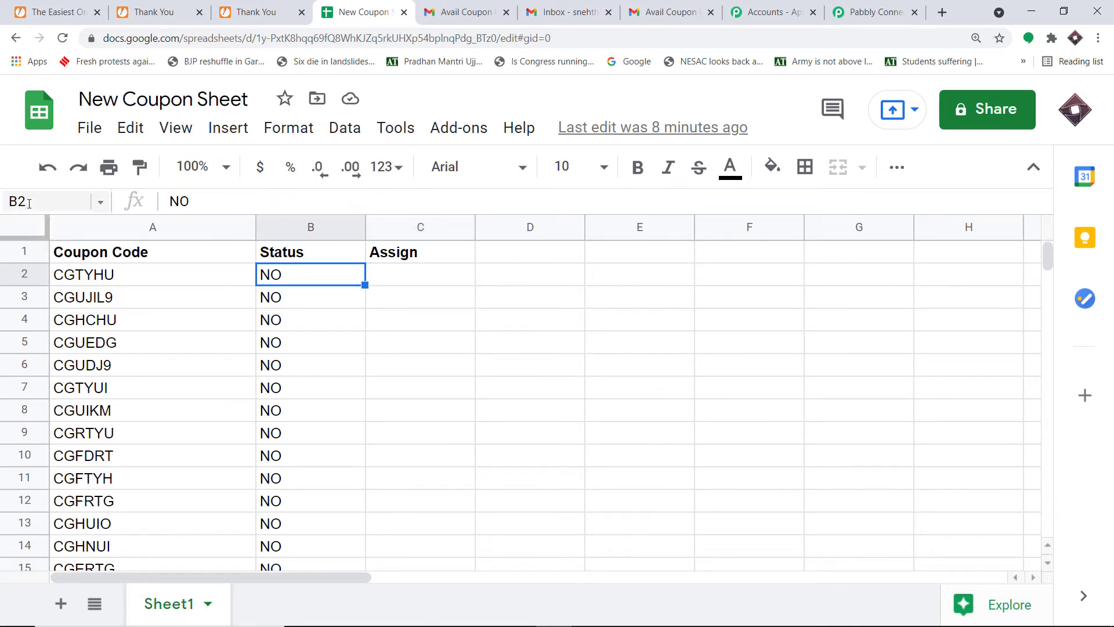
pyautogui.click(886, 7)
# Add a new Google Sheets action step after the Gmail step
pyautogui.scroll(-2, 908, 189)
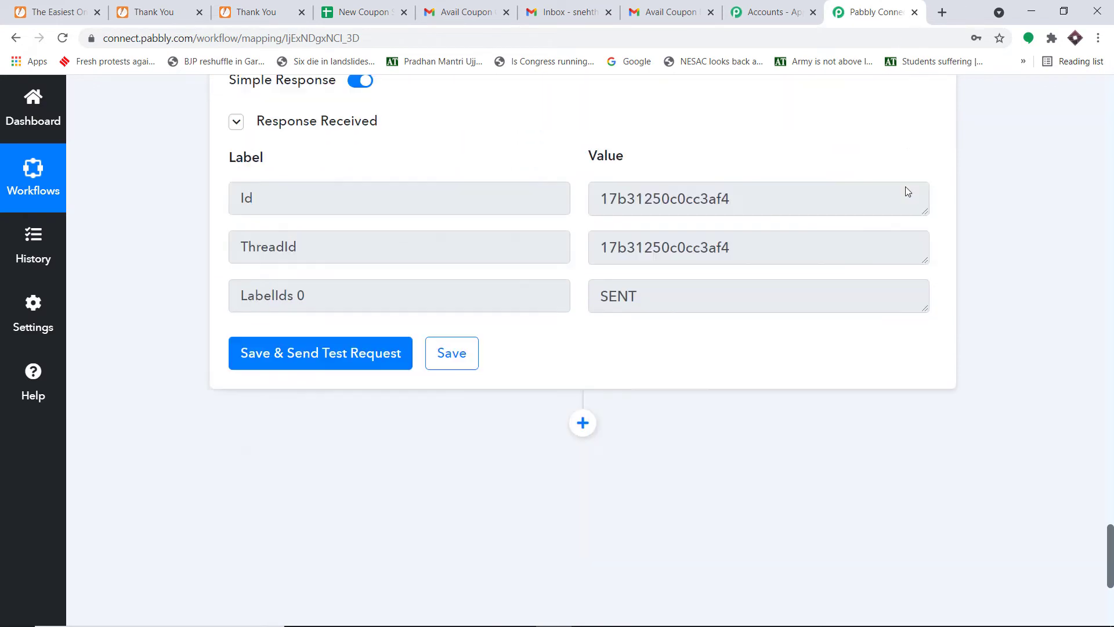
pyautogui.scroll(-4, 838, 232)
pyautogui.click(584, 208)
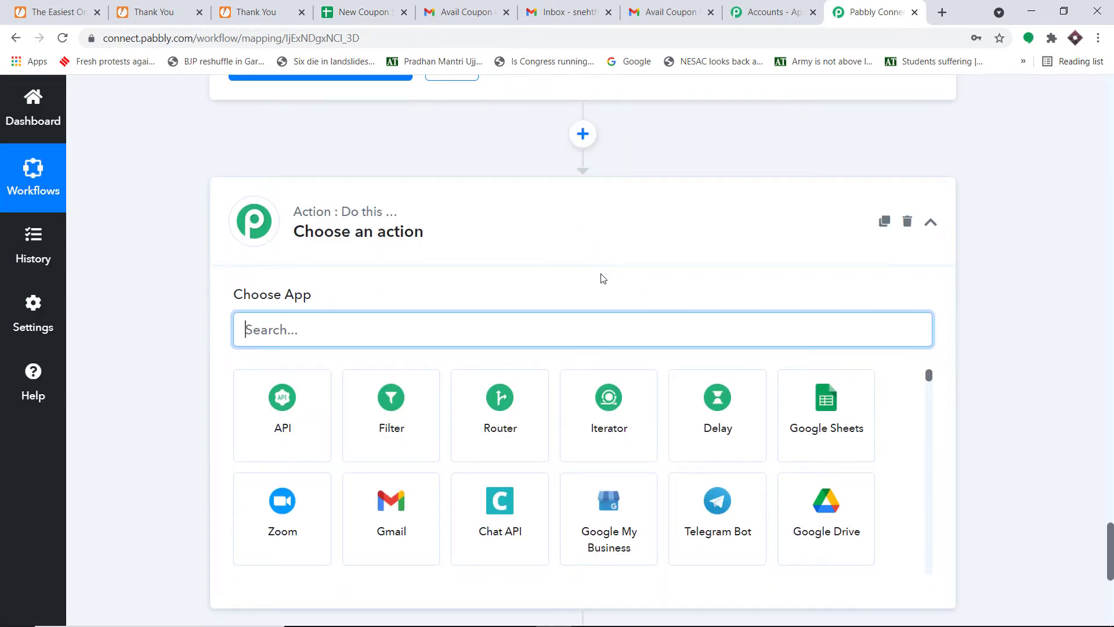
pyautogui.scroll(-1, 601, 277)
pyautogui.write('go')
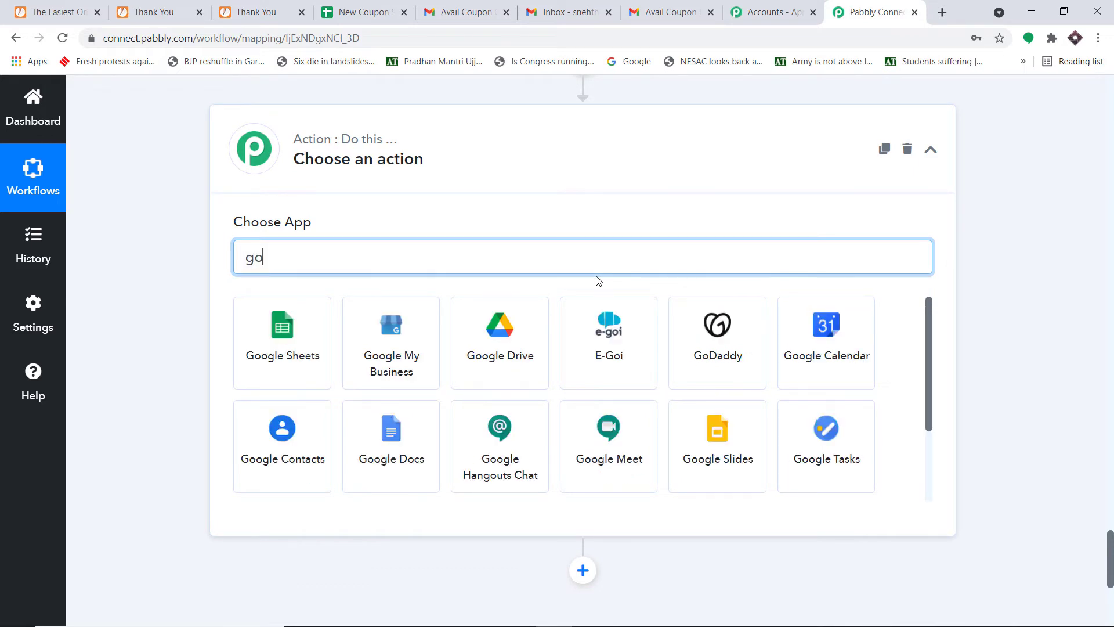
pyautogui.write('ogle')
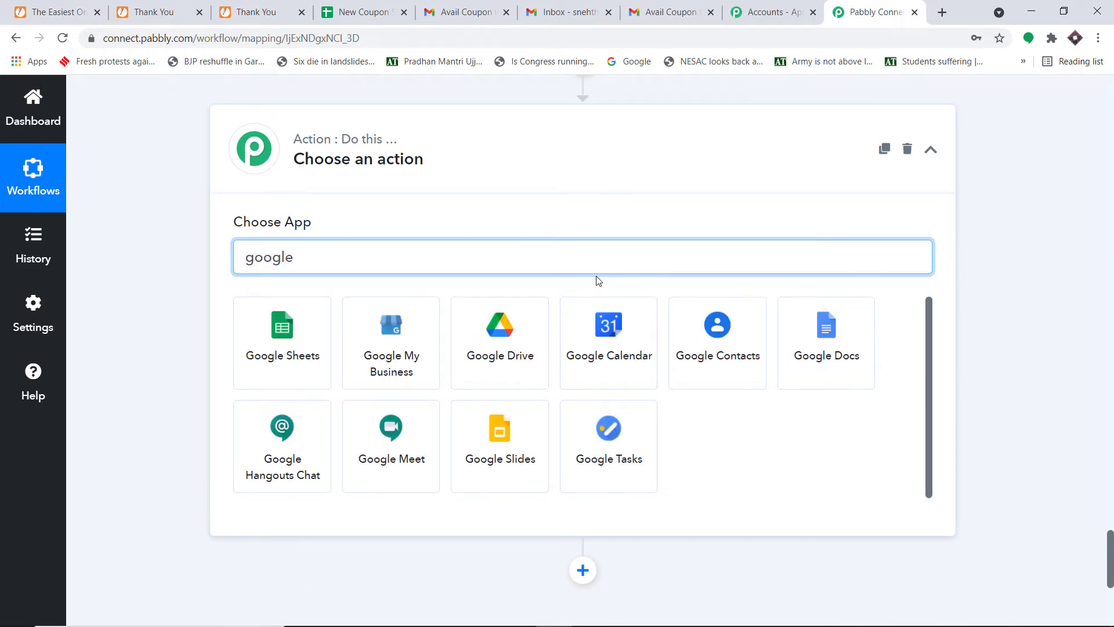
pyautogui.click(277, 327)
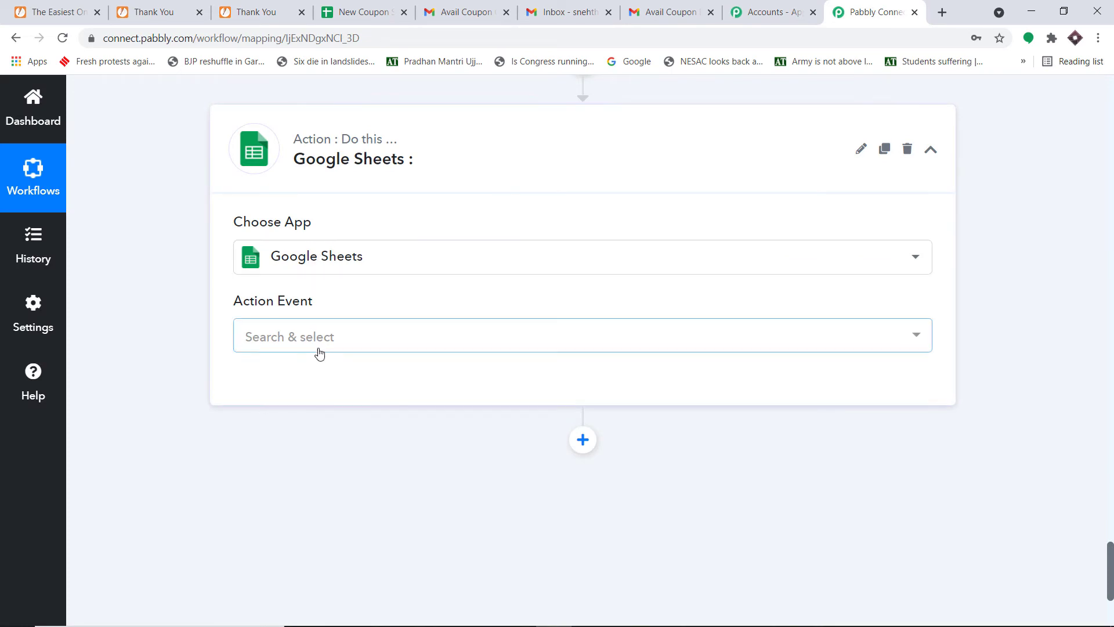
# Choose Update Cell Value as the Google Sheets action event
pyautogui.click(323, 336)
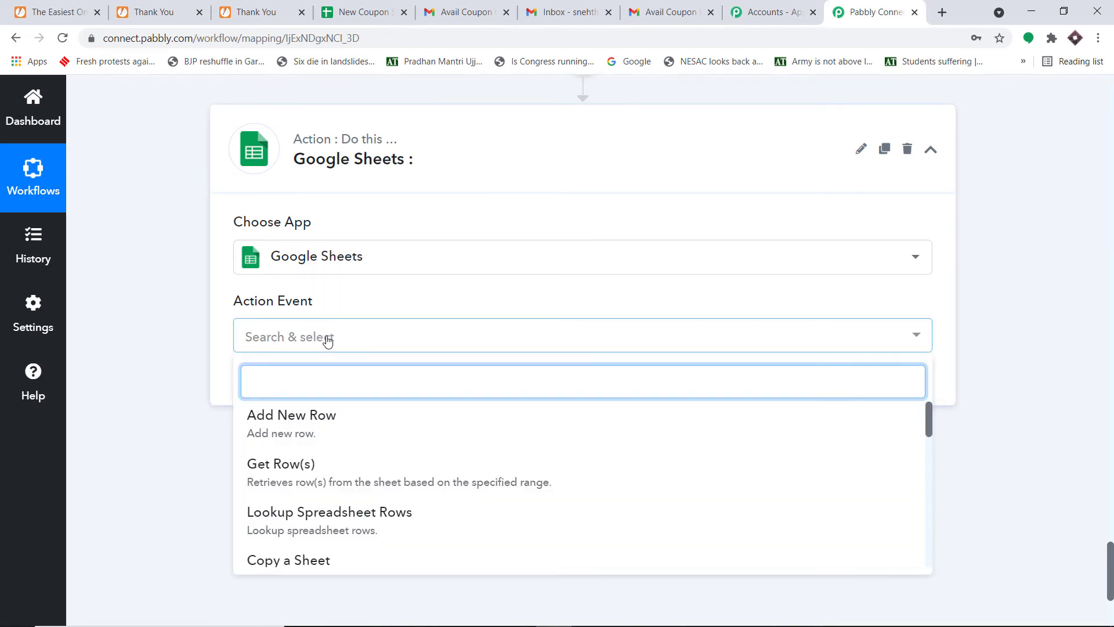
pyautogui.scroll(-1, 406, 371)
pyautogui.write('u')
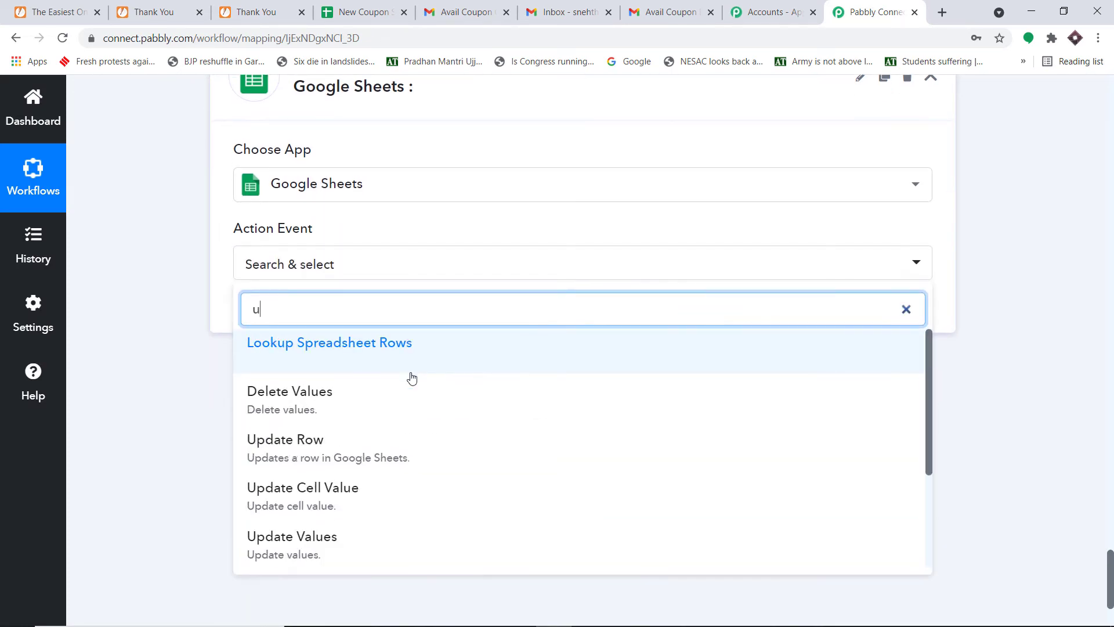
pyautogui.write('pda')
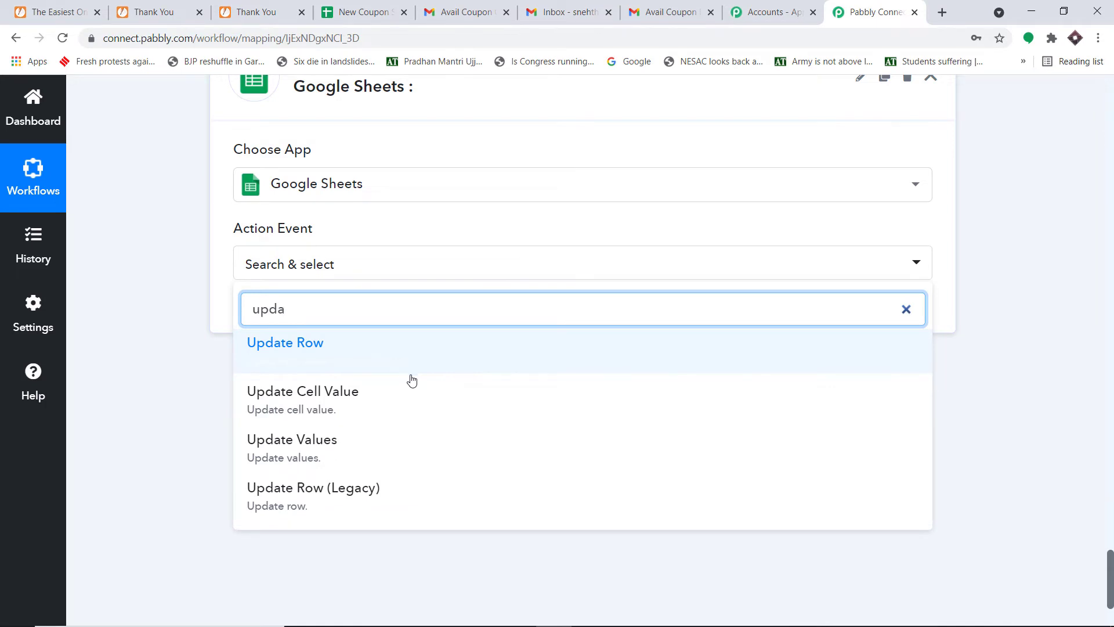
pyautogui.click(411, 382)
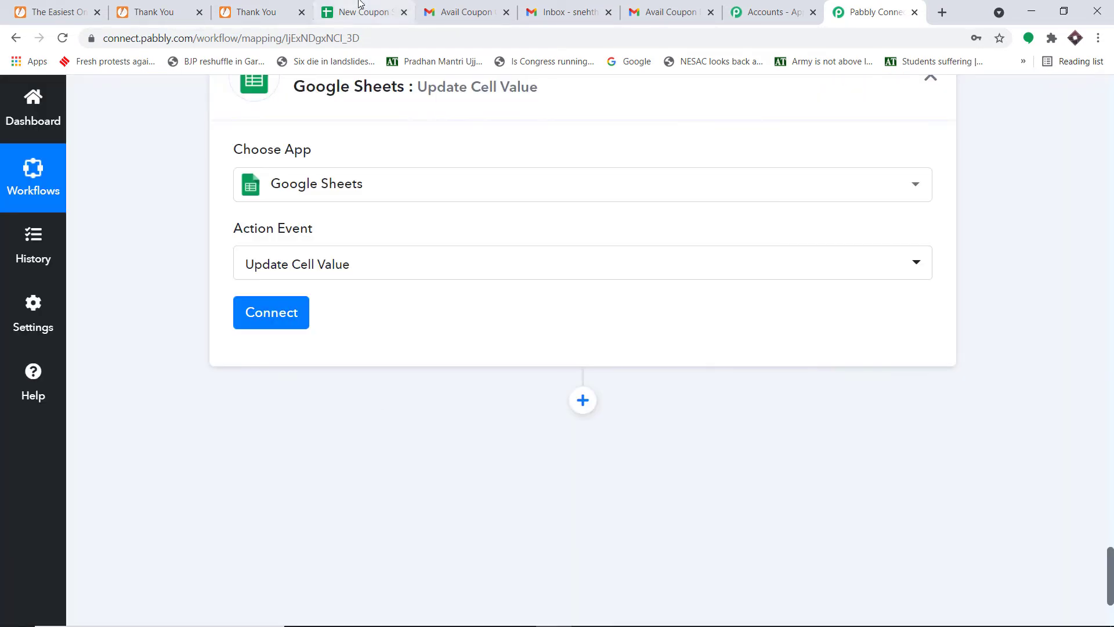
pyautogui.click(360, 12)
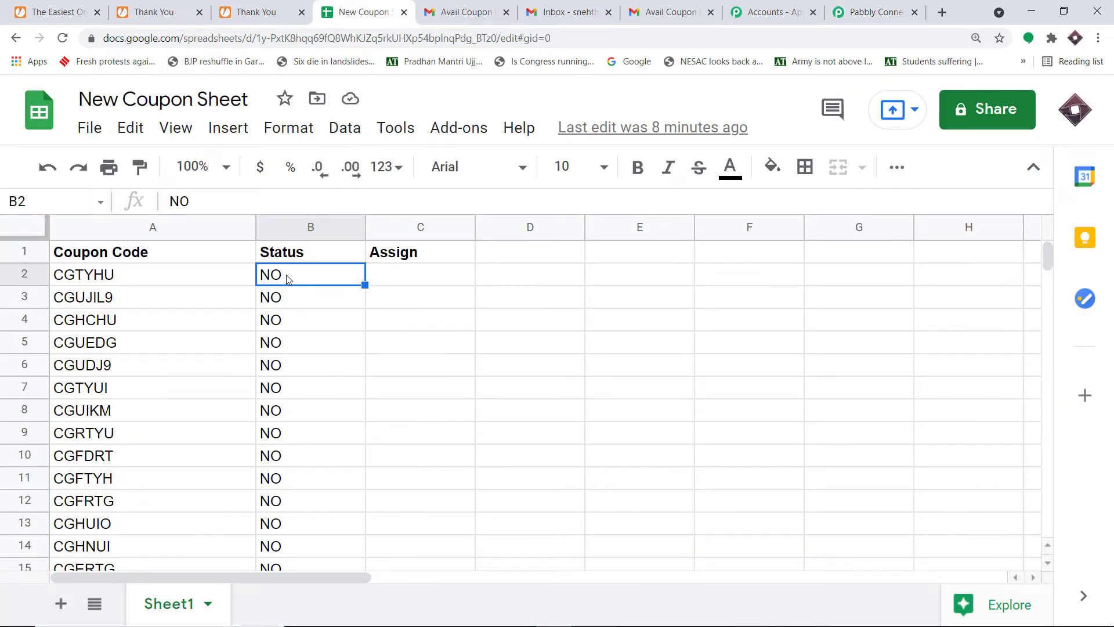
pyautogui.click(873, 12)
# Add a new Google Sheets connection and grant the chosen Google account access
pyautogui.click(300, 319)
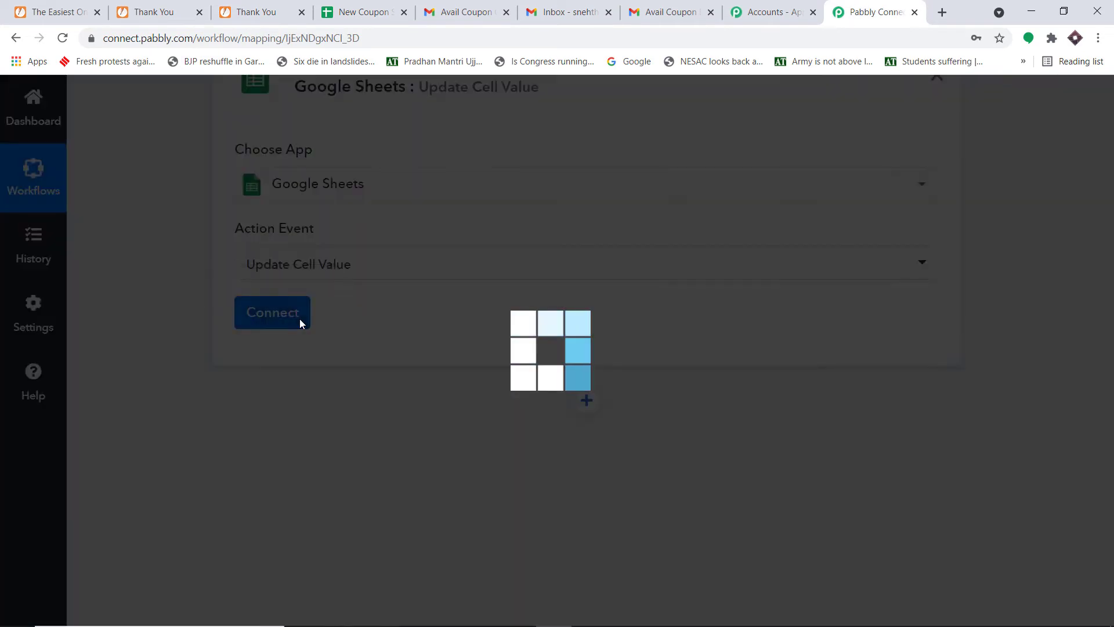
pyautogui.click(737, 263)
pyautogui.scroll(-1, 693, 362)
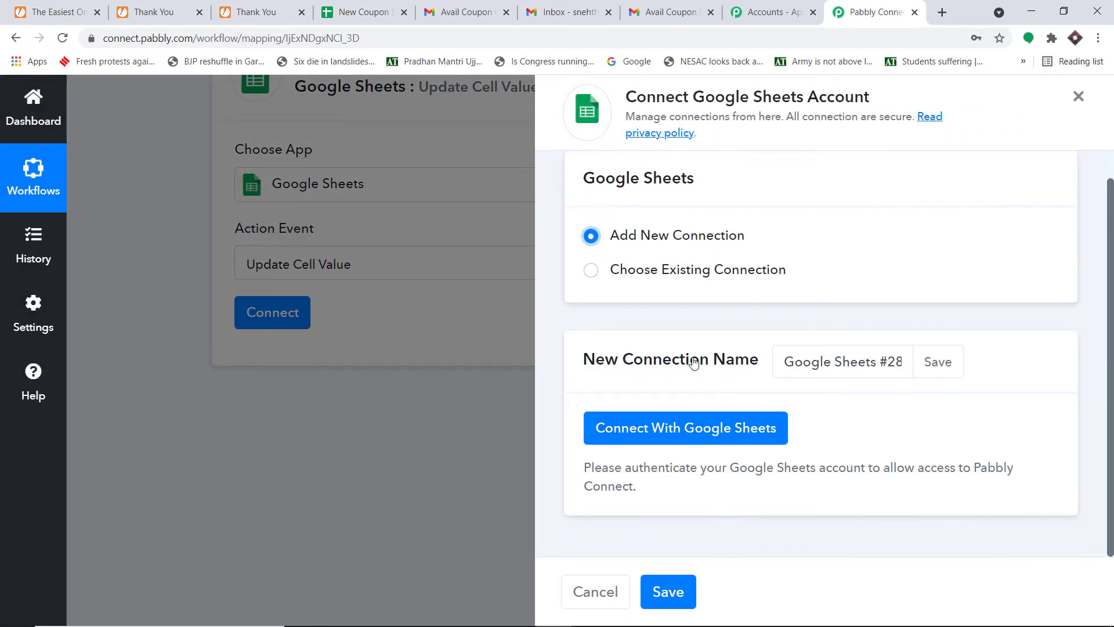
pyautogui.click(686, 417)
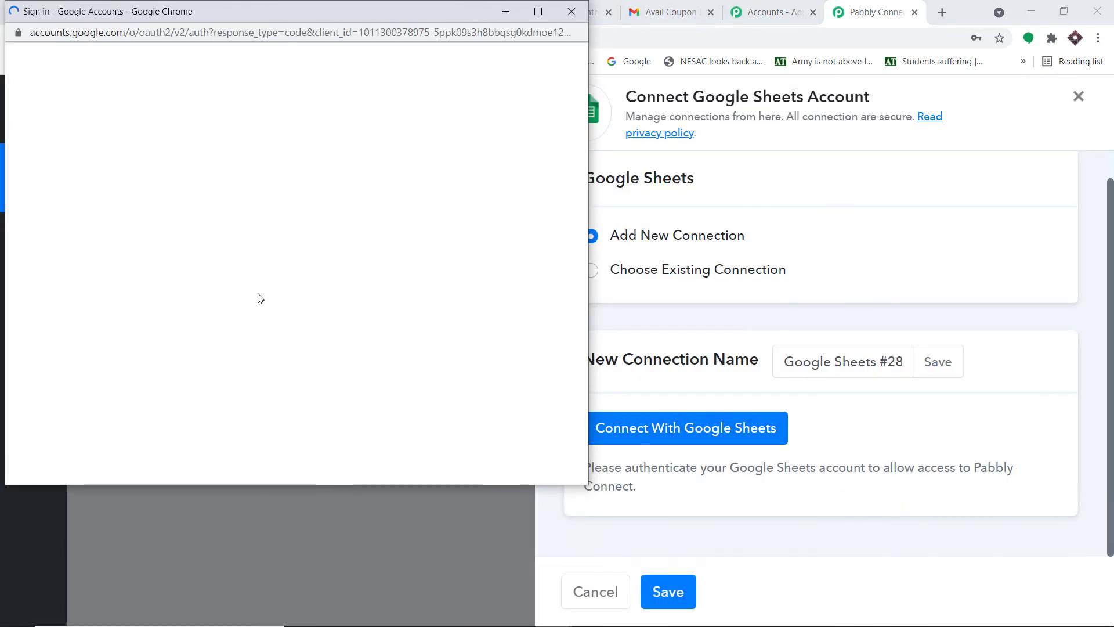
pyautogui.click(246, 288)
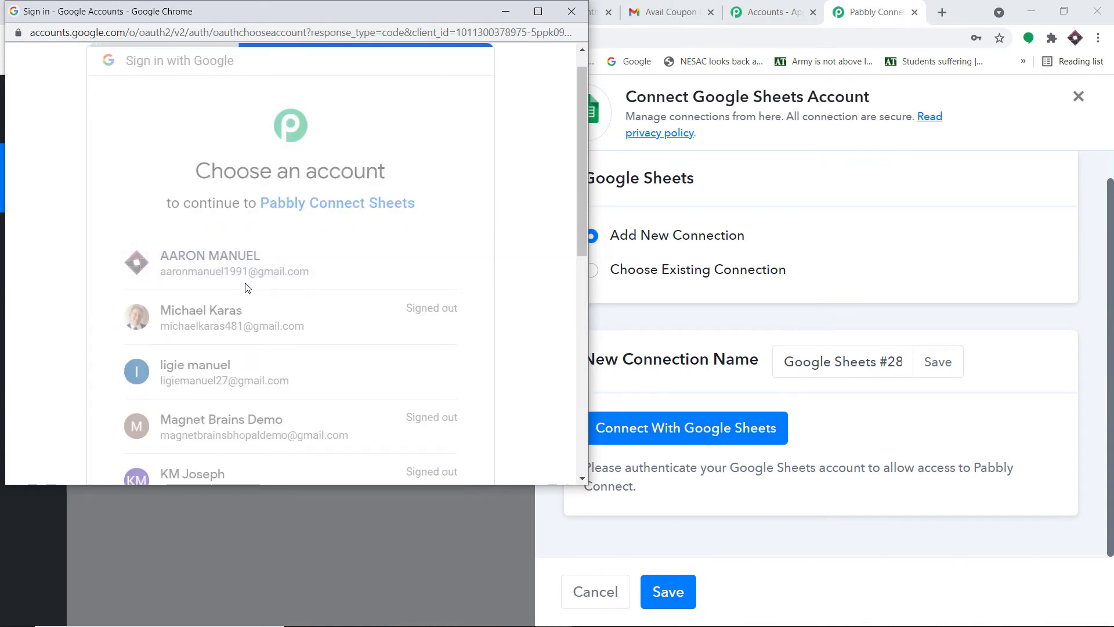
pyautogui.scroll(-5, 381, 322)
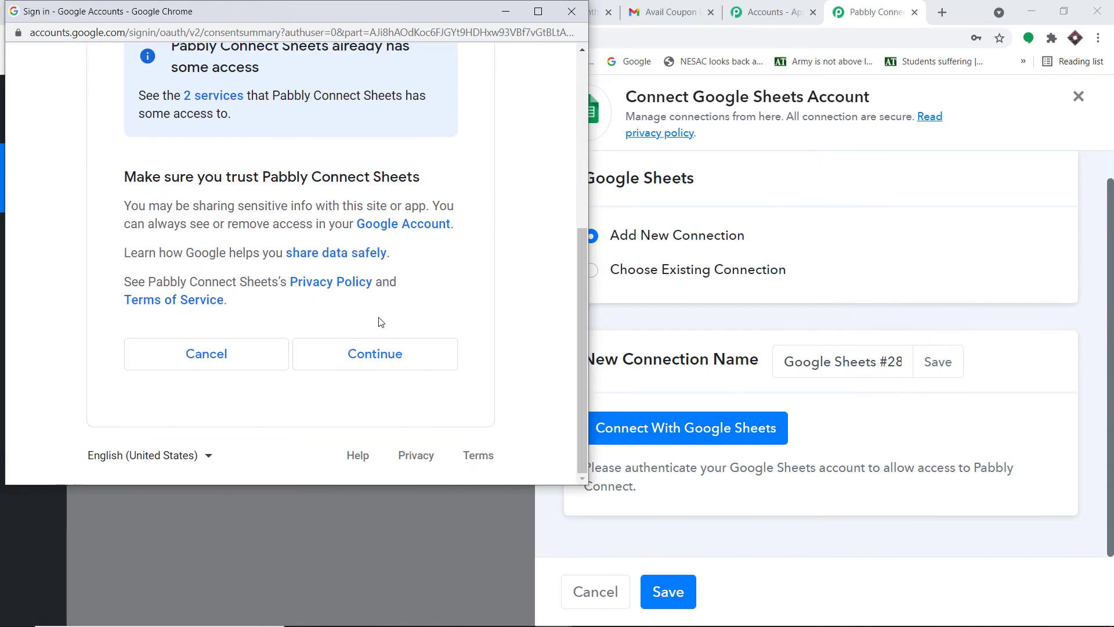
pyautogui.click(400, 351)
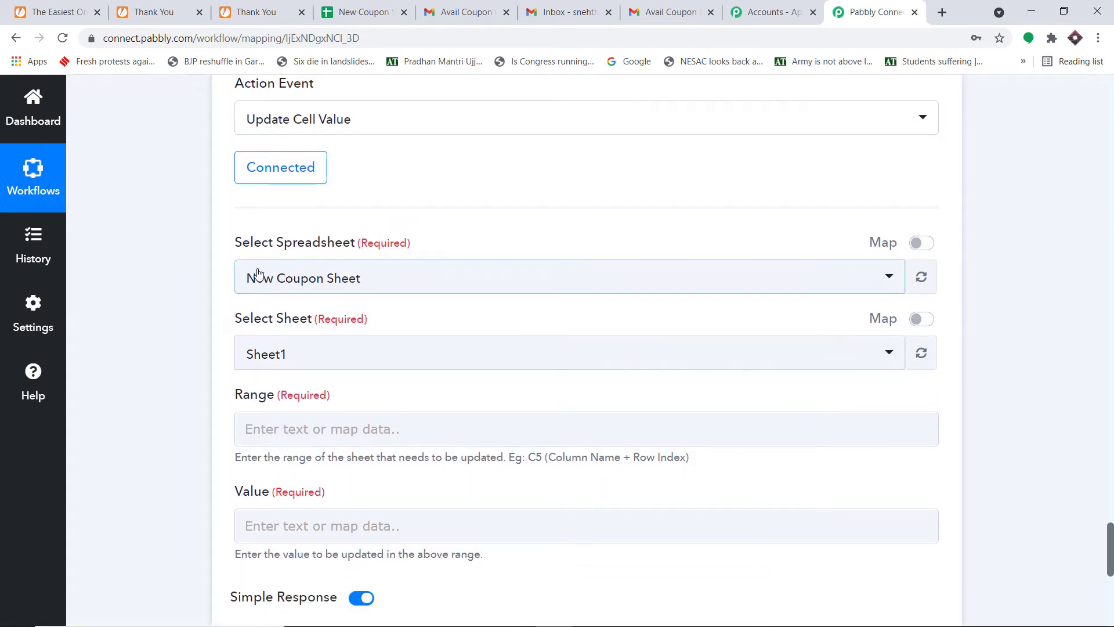
# Confirm in the coupon sheet that the first Status cell is B2, then enter B2 as the Range
pyautogui.scroll(-3, 429, 299)
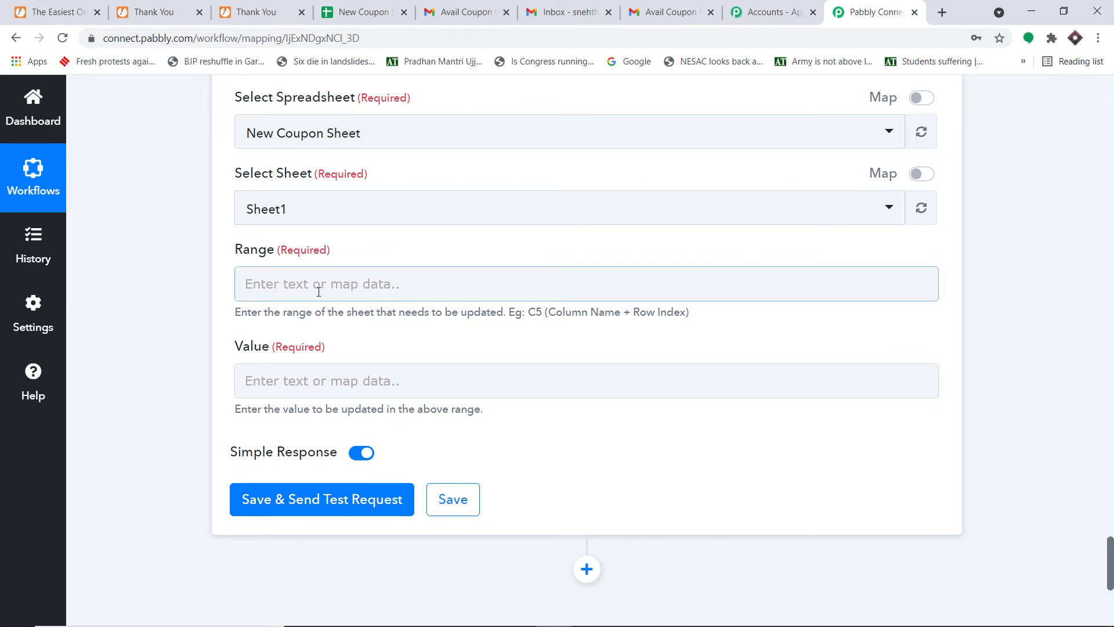
pyautogui.click(360, 12)
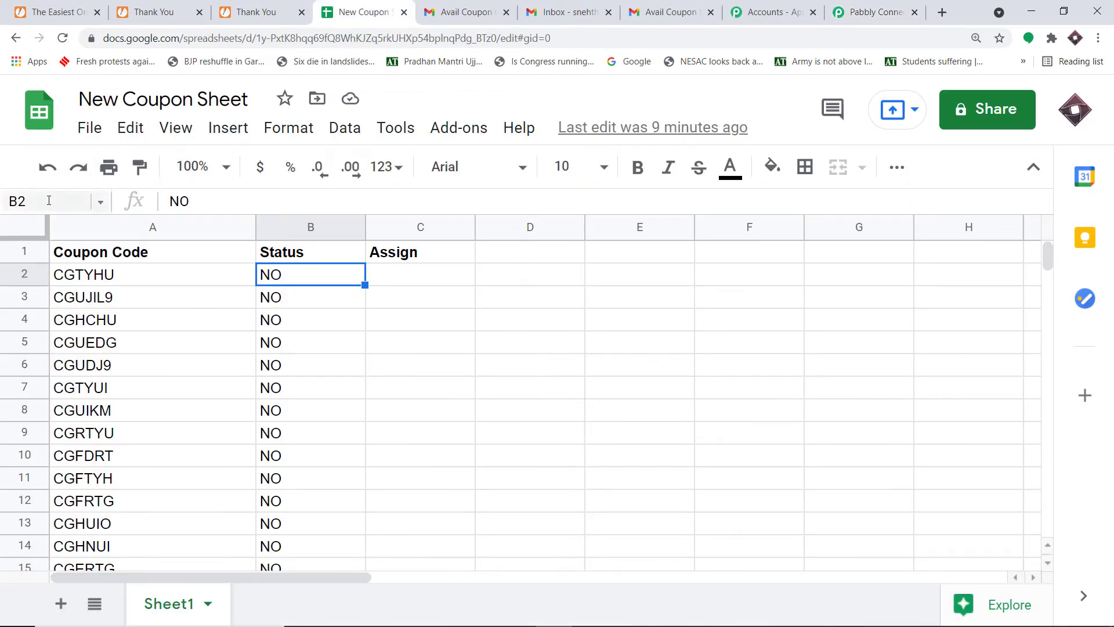
pyautogui.click(2, 200)
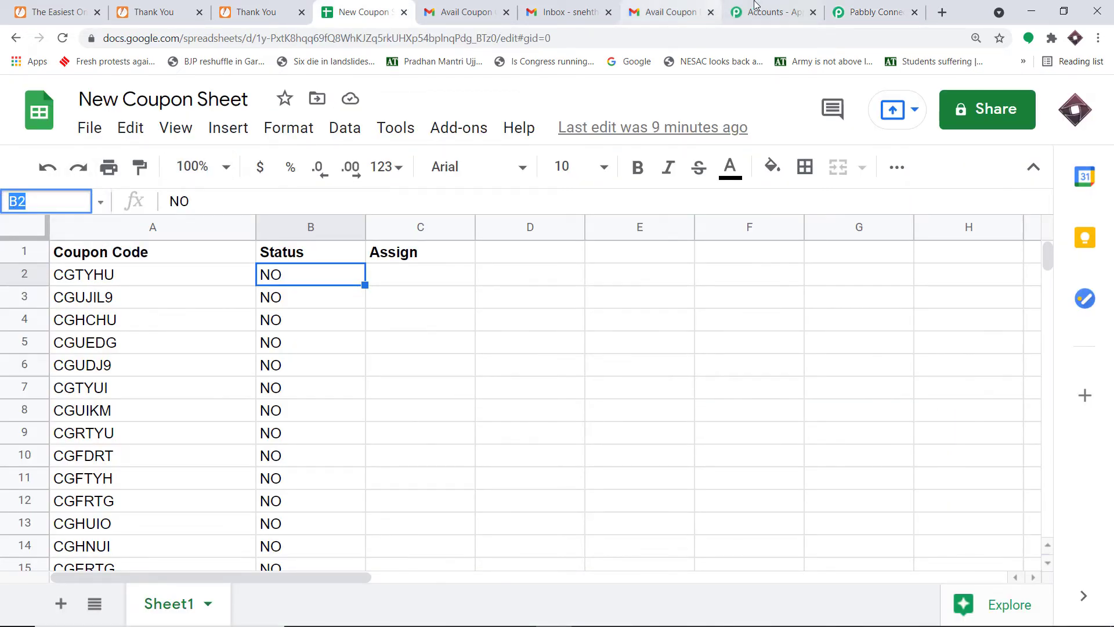
pyautogui.click(864, 7)
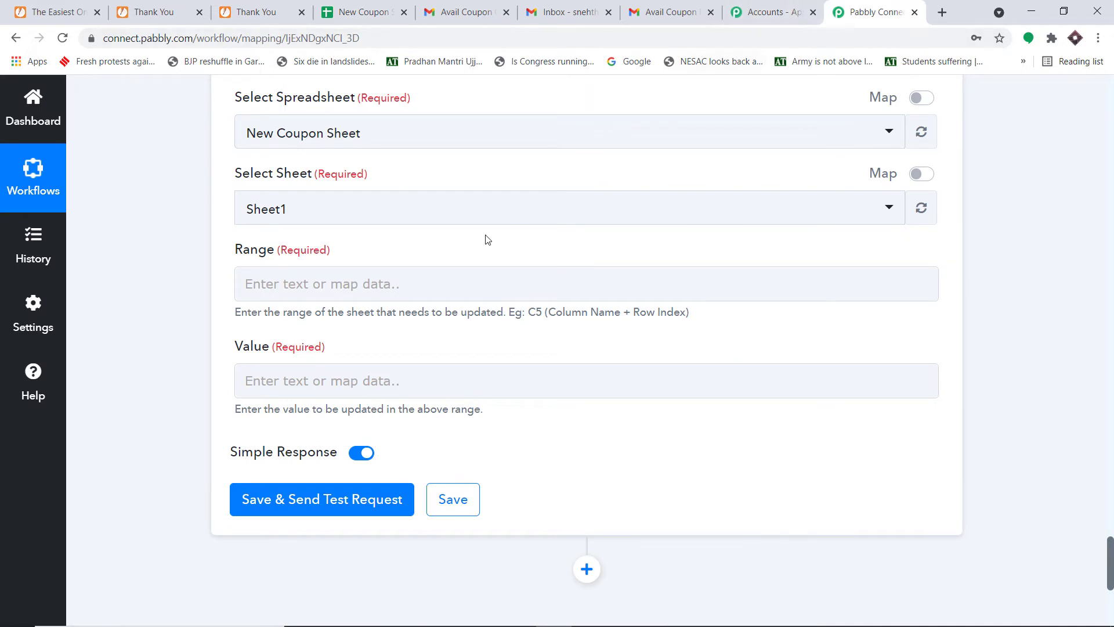
pyautogui.click(453, 283)
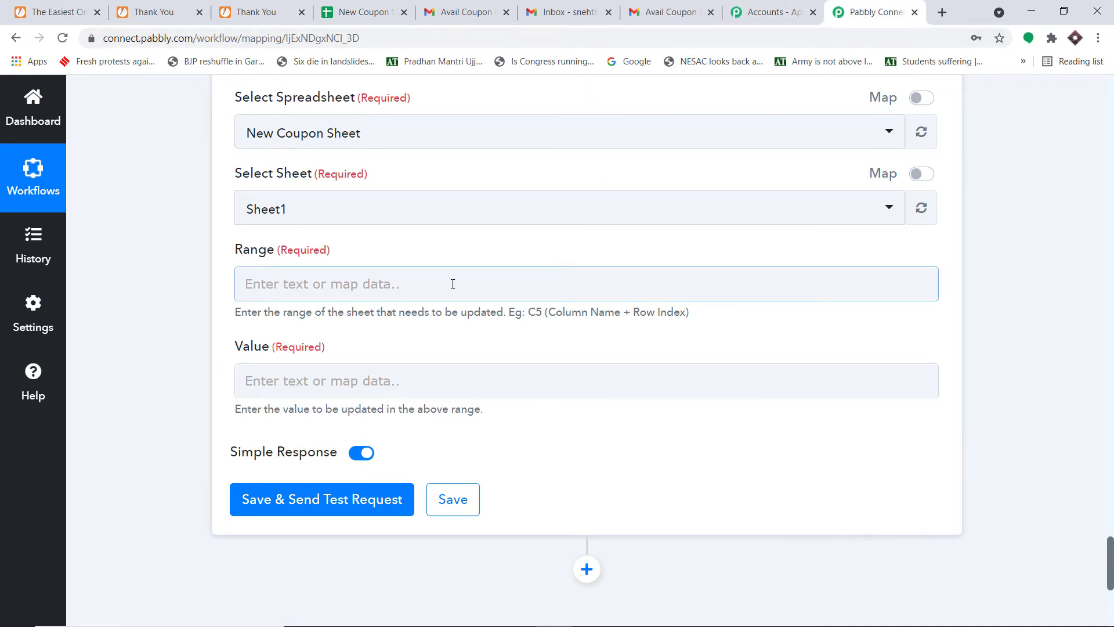
pyautogui.click(453, 284)
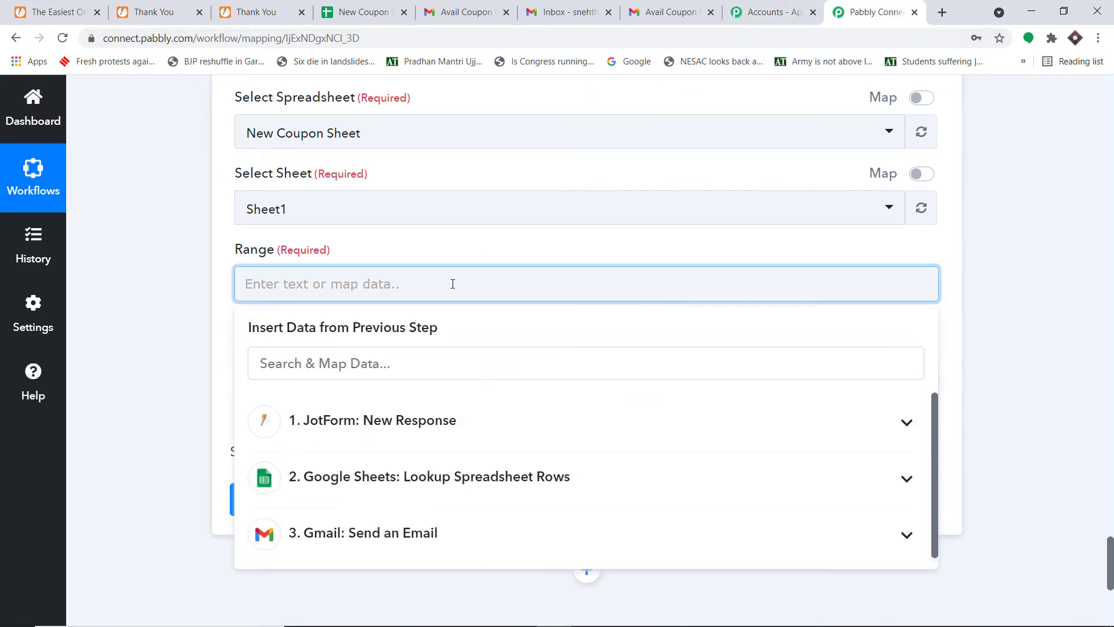
pyautogui.write('B2')
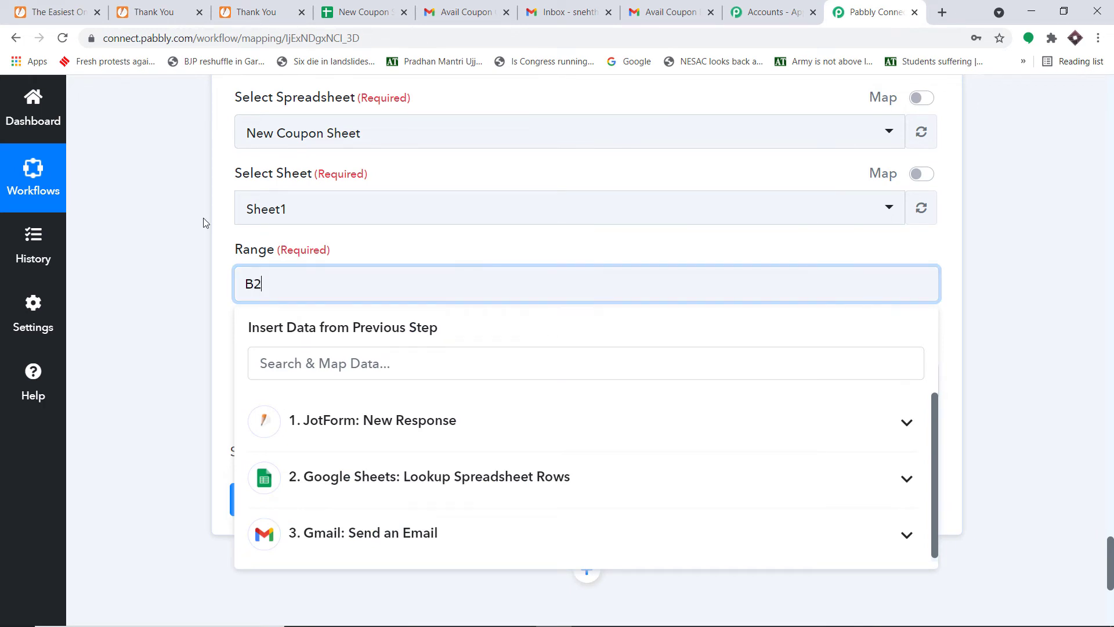
pyautogui.click(157, 203)
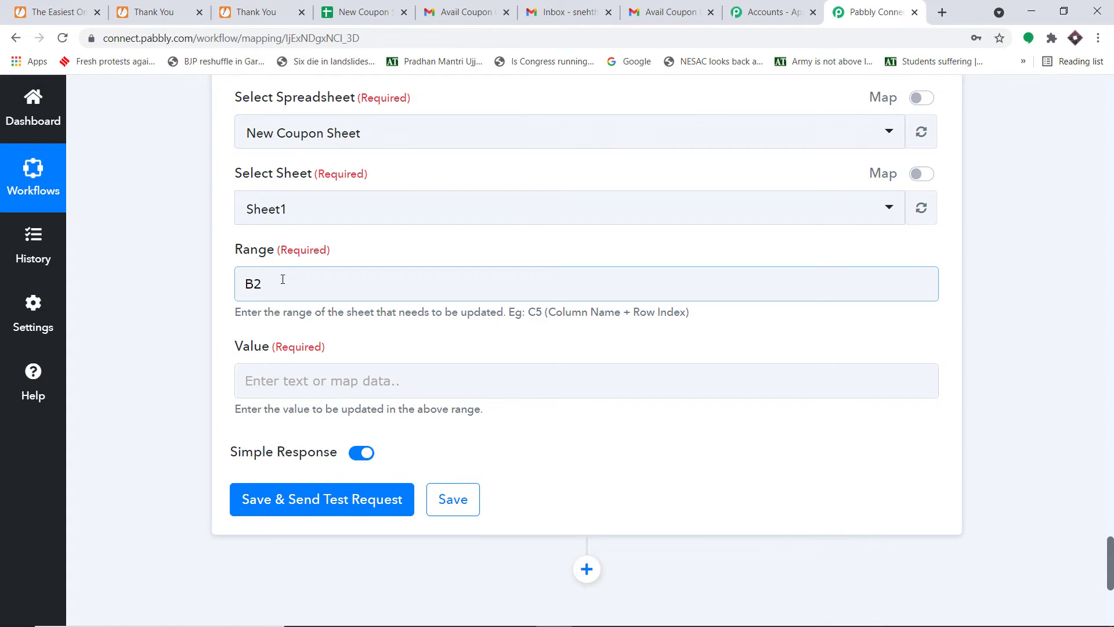
# Step through the column B Status cells in New Coupon Sheet, all reading NO
pyautogui.click(366, 11)
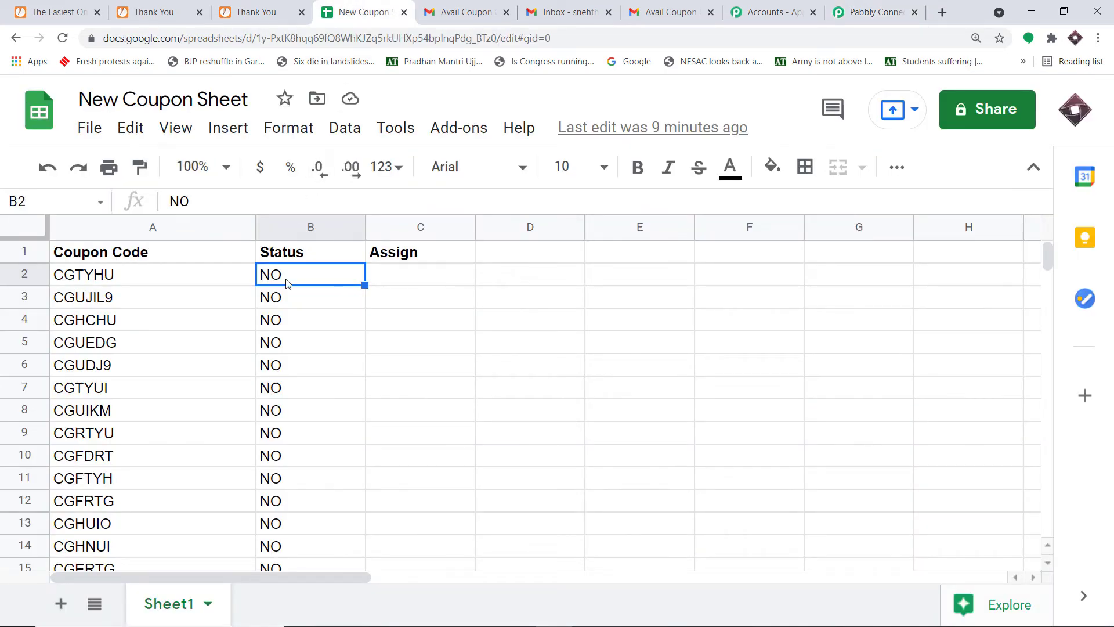
pyautogui.click(286, 303)
pyautogui.click(288, 328)
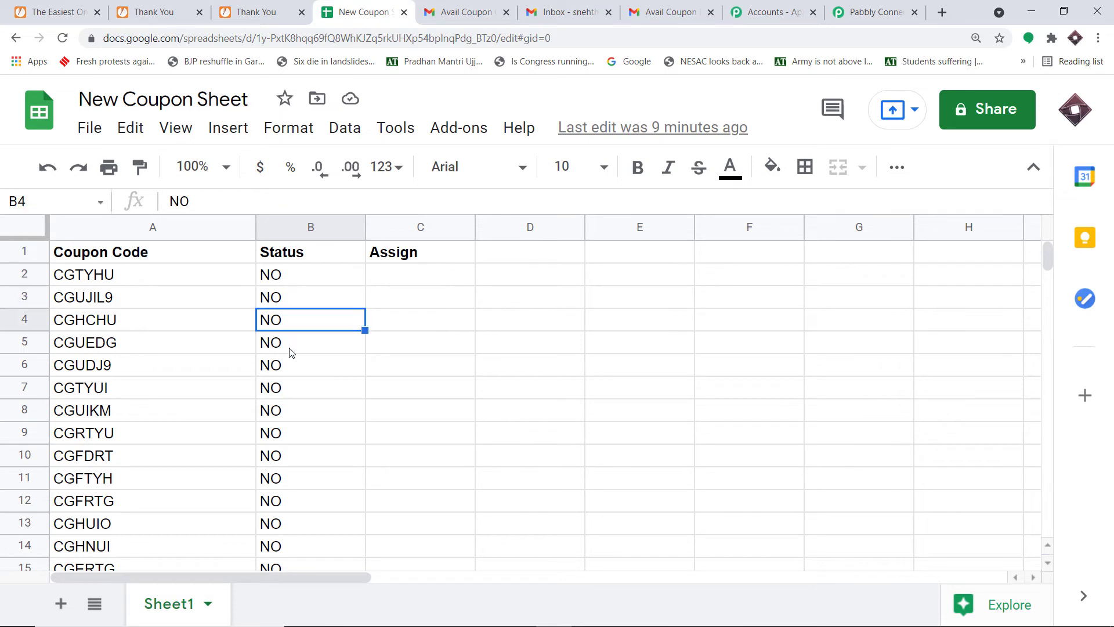
pyautogui.click(291, 348)
pyautogui.click(291, 371)
pyautogui.click(293, 393)
pyautogui.click(296, 415)
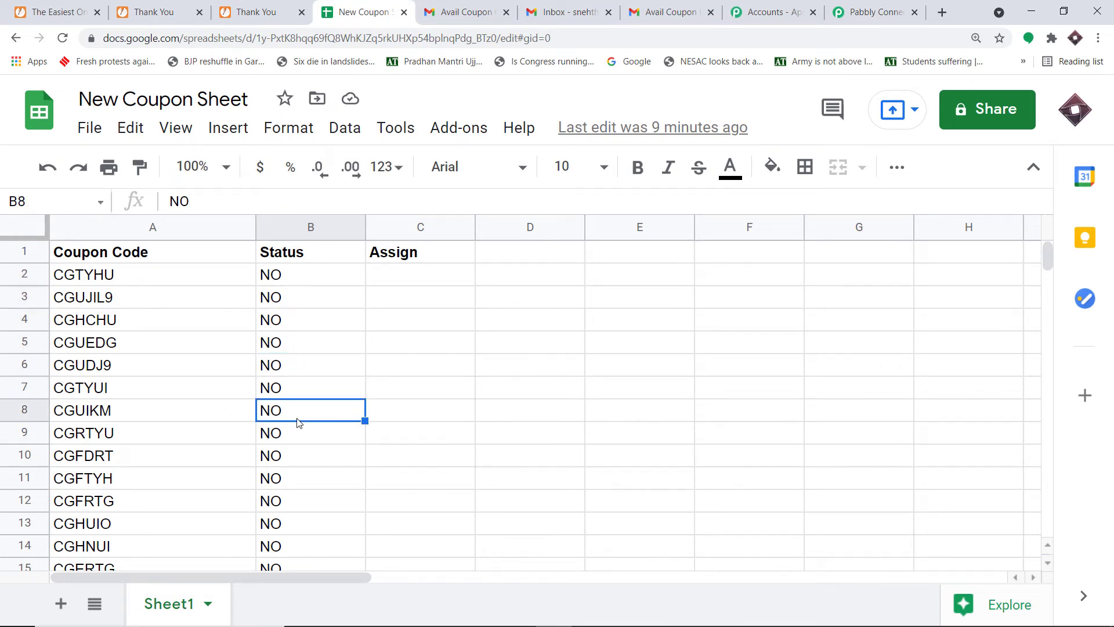
pyautogui.click(326, 281)
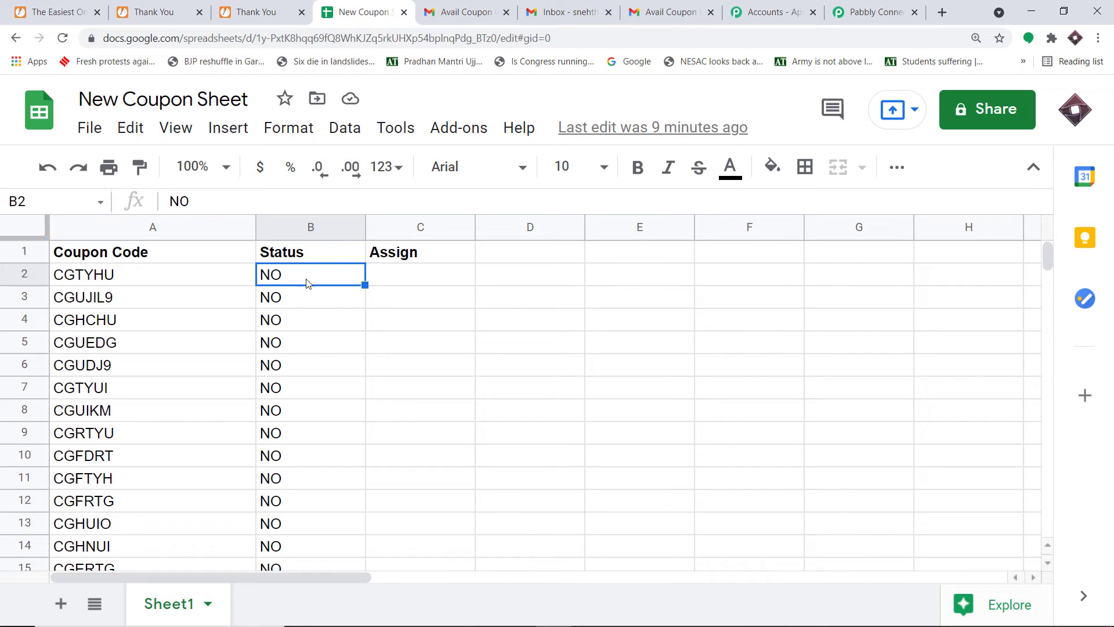
pyautogui.click(298, 299)
pyautogui.click(298, 332)
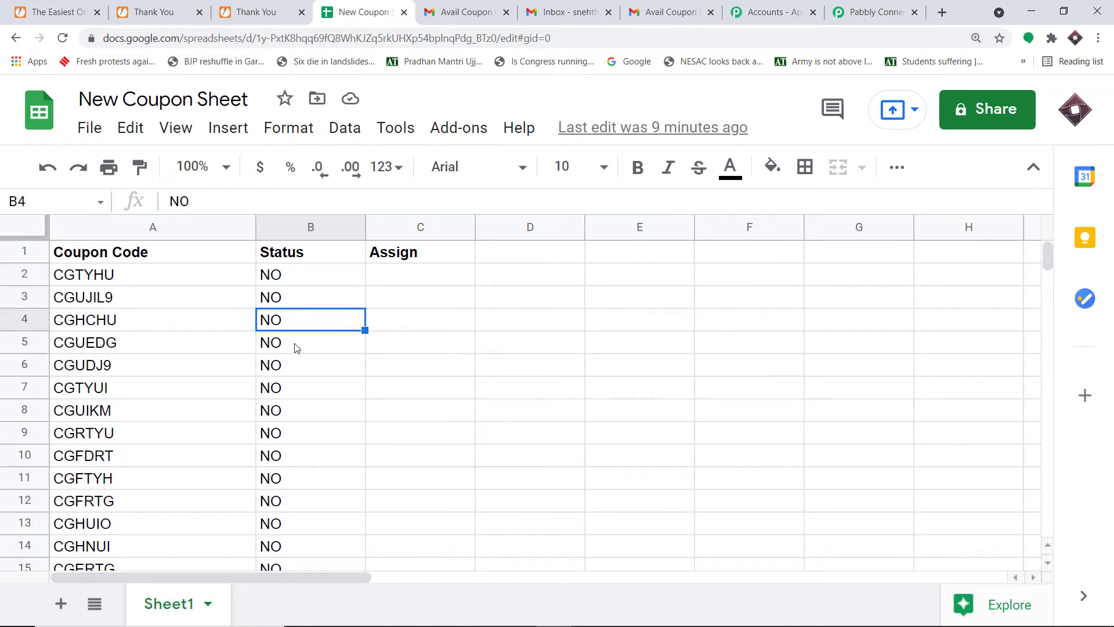
pyautogui.click(297, 347)
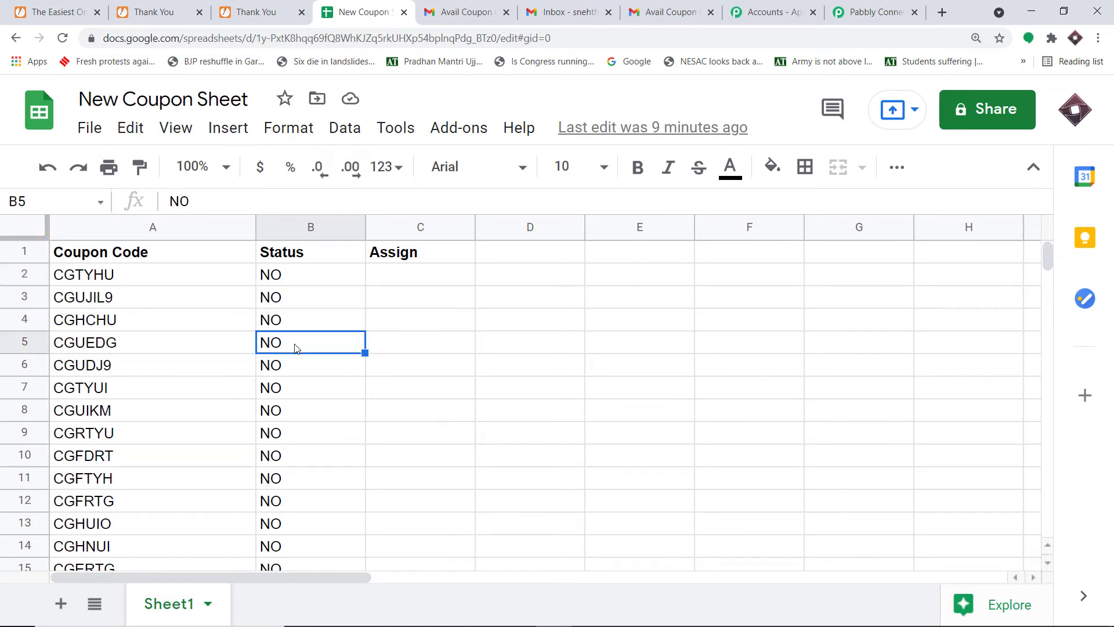
# Select the whole Status column, recheck its cells, then trim the update Range to just B
pyautogui.click(314, 225)
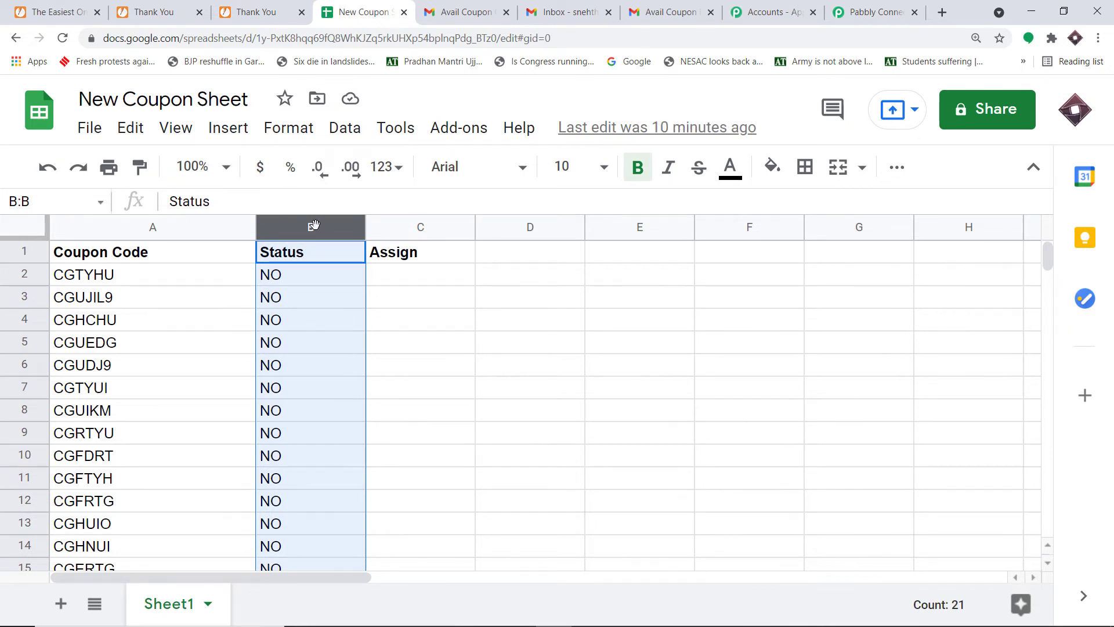
pyautogui.click(377, 298)
pyautogui.click(281, 276)
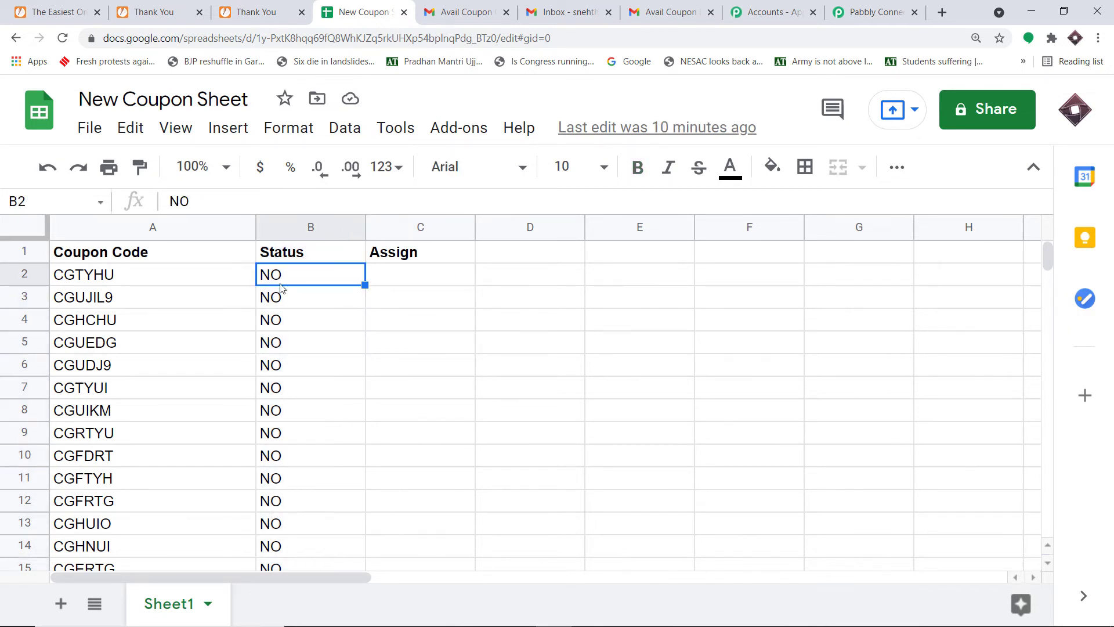
pyautogui.click(280, 297)
pyautogui.click(280, 320)
pyautogui.click(285, 396)
pyautogui.click(275, 465)
pyautogui.click(270, 546)
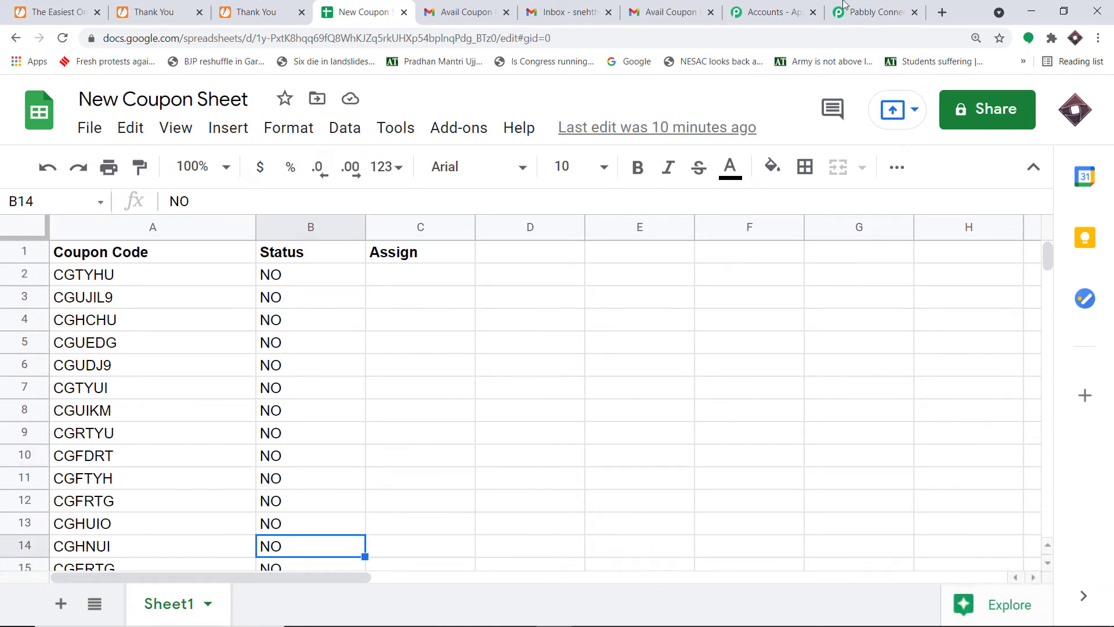
pyautogui.click(873, 12)
pyautogui.click(273, 284)
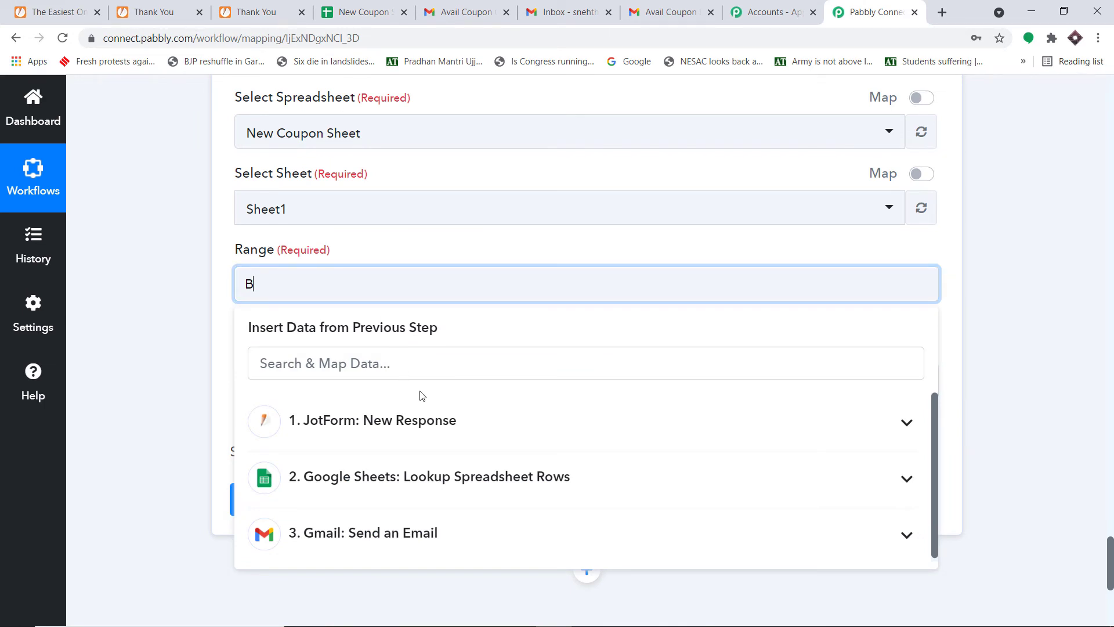
# Map the Google Sheets Lookup 'Response Result 0 RowIndex' into the Range after B
pyautogui.click(428, 489)
pyautogui.scroll(-3, 511, 458)
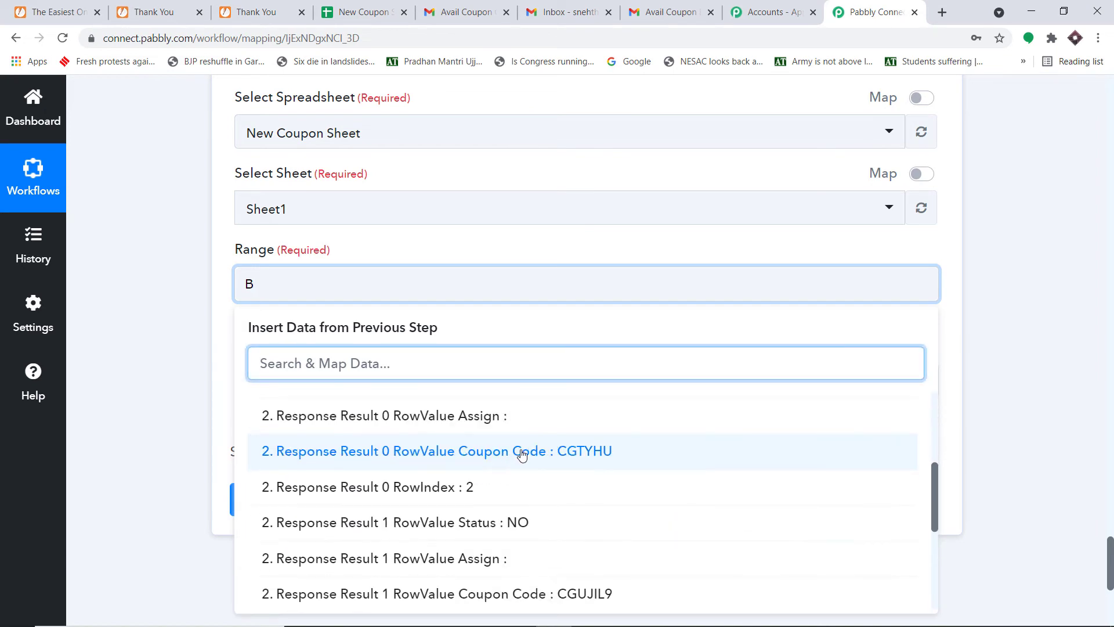
pyautogui.click(509, 489)
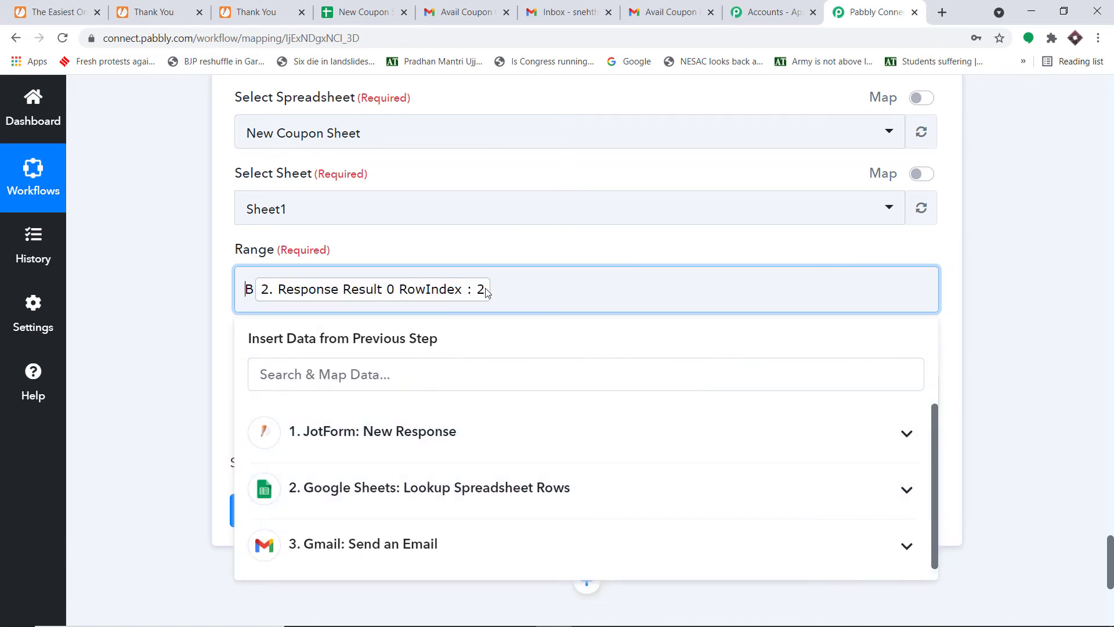
# Set the update's Value to YES and bring New Coupon Sheet back into view
pyautogui.click(509, 247)
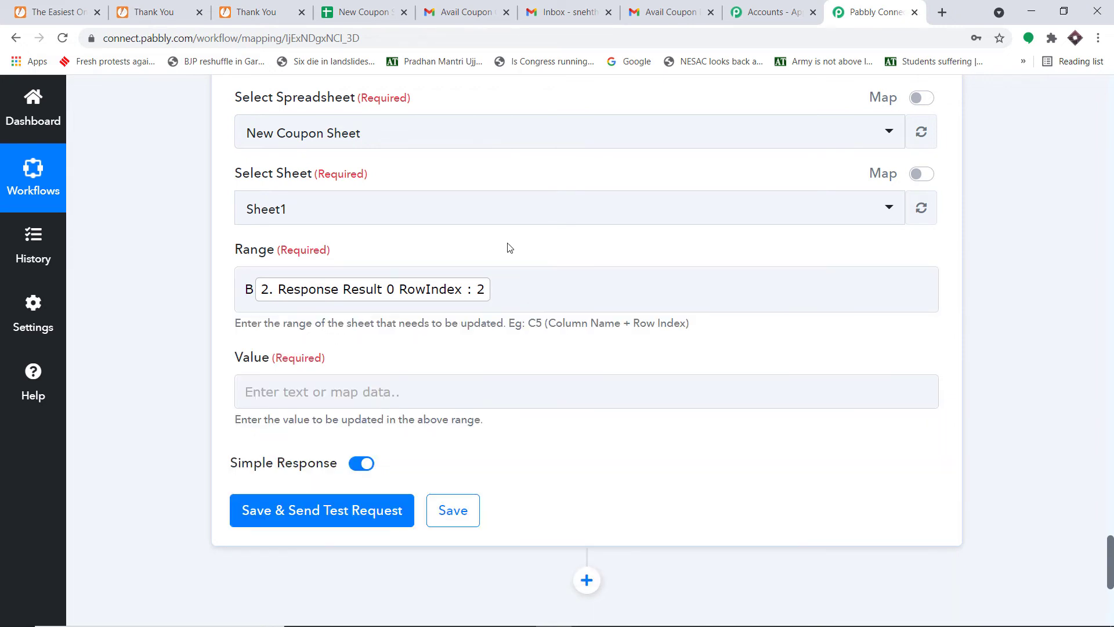
pyautogui.scroll(-1, 510, 249)
pyautogui.click(346, 319)
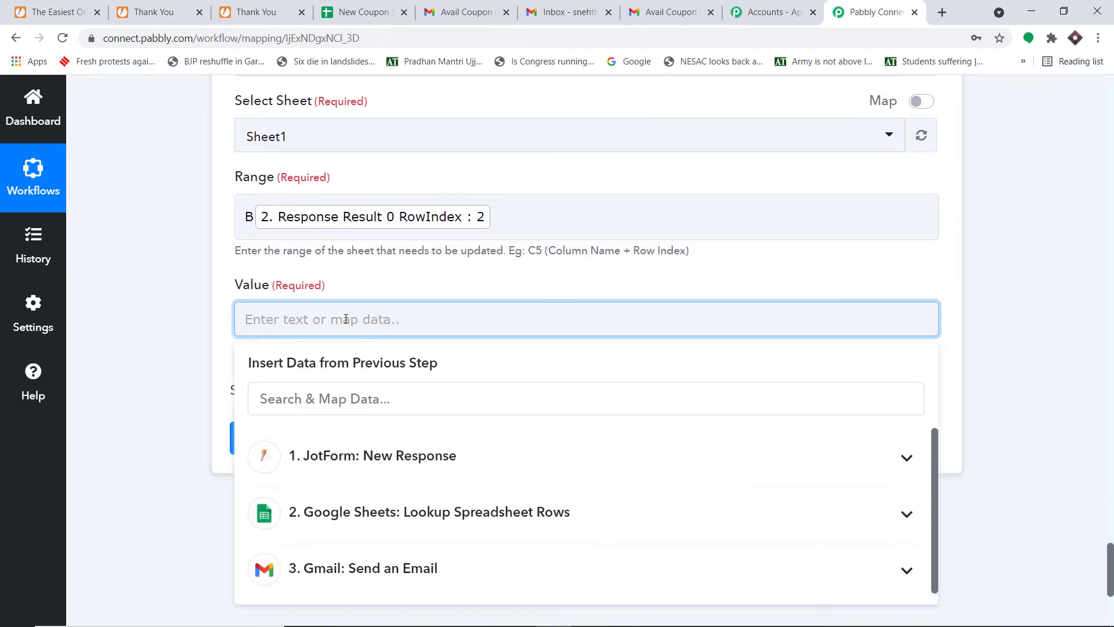
pyautogui.write('YES')
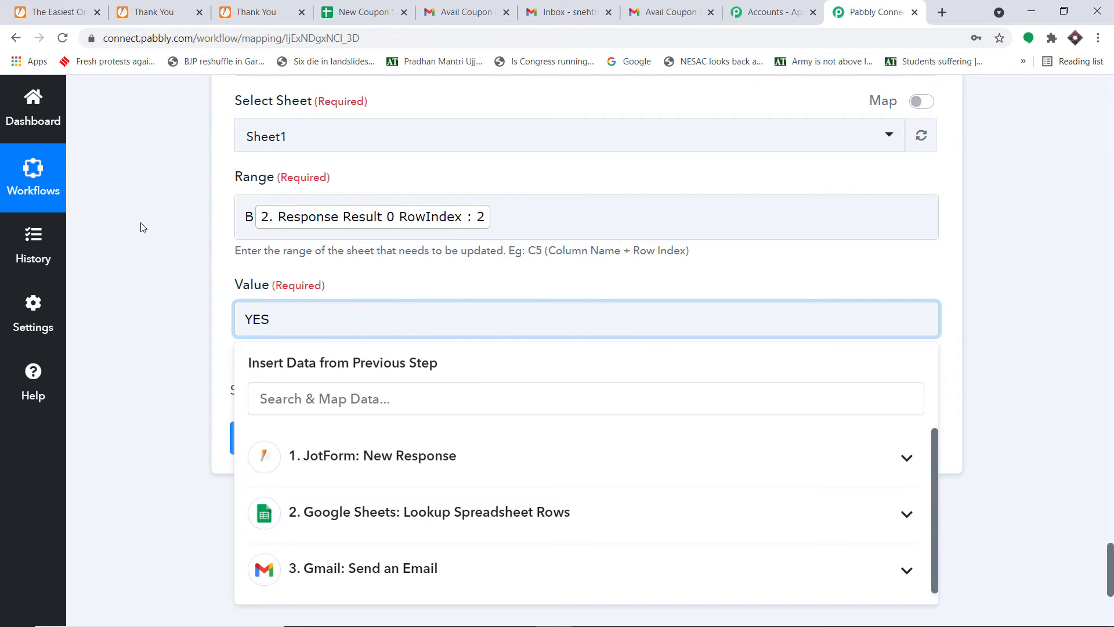
pyautogui.click(139, 223)
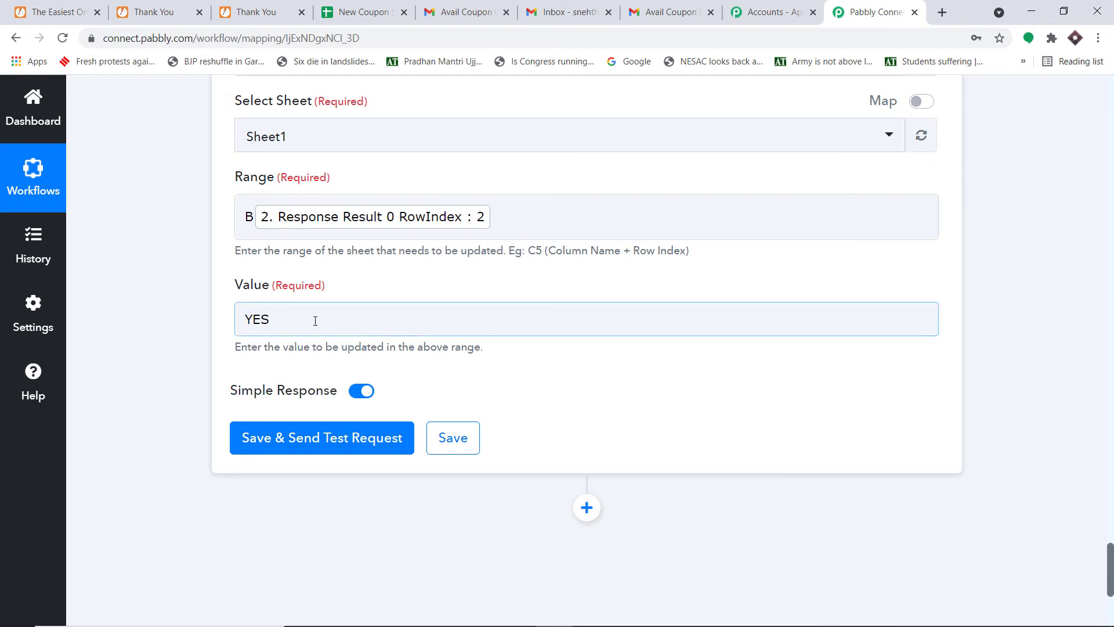
pyautogui.click(360, 12)
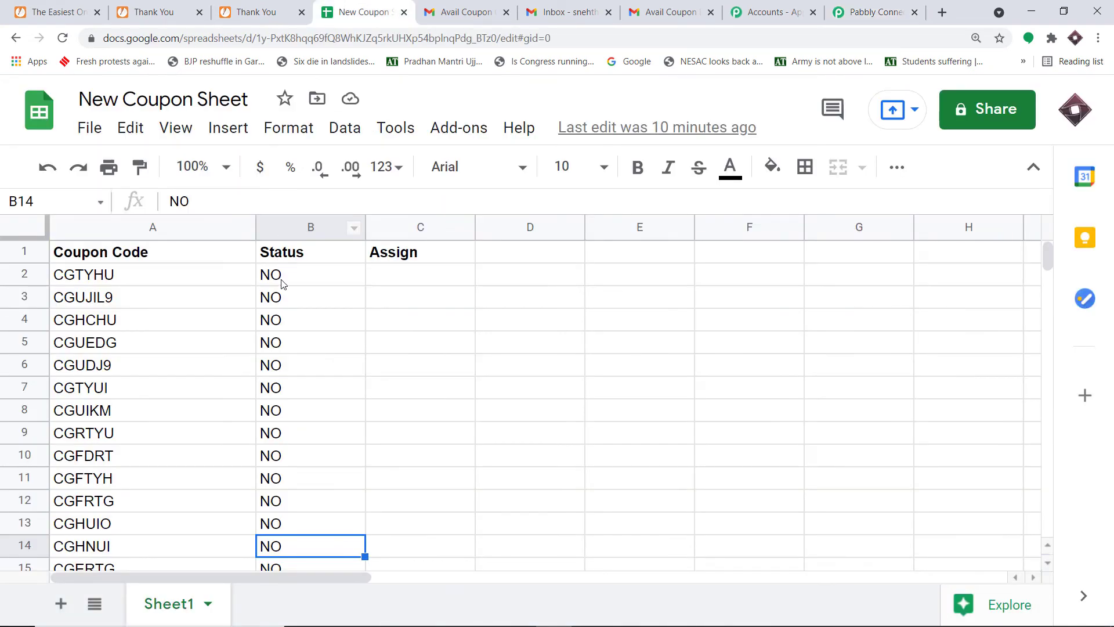
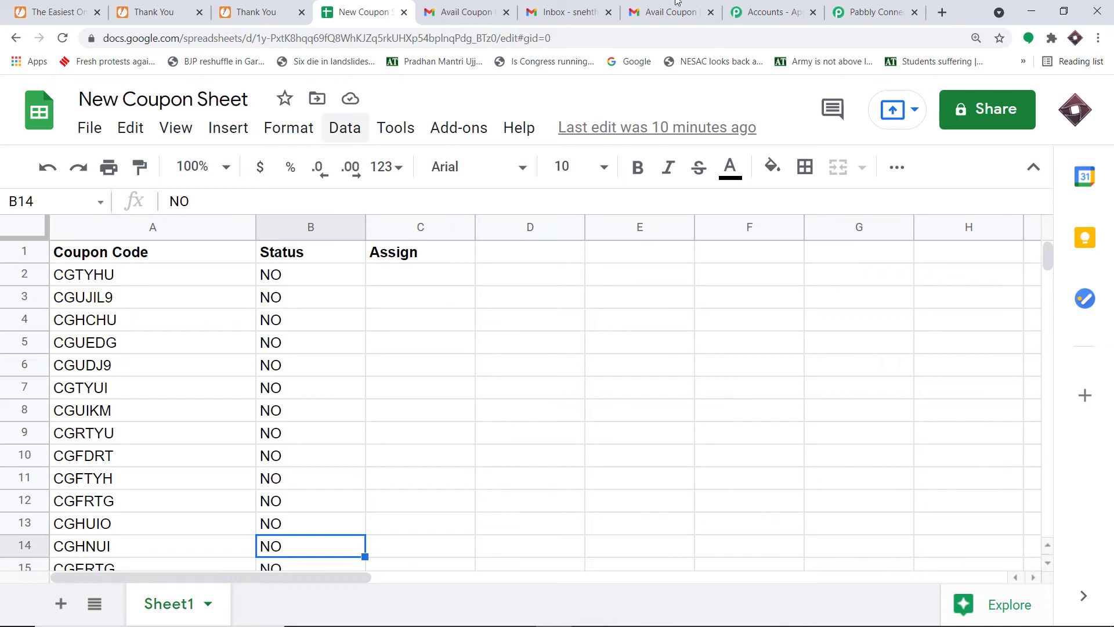
# Send the status-update test request and confirm coupon CGTYHU now shows YES in B2
pyautogui.click(876, 12)
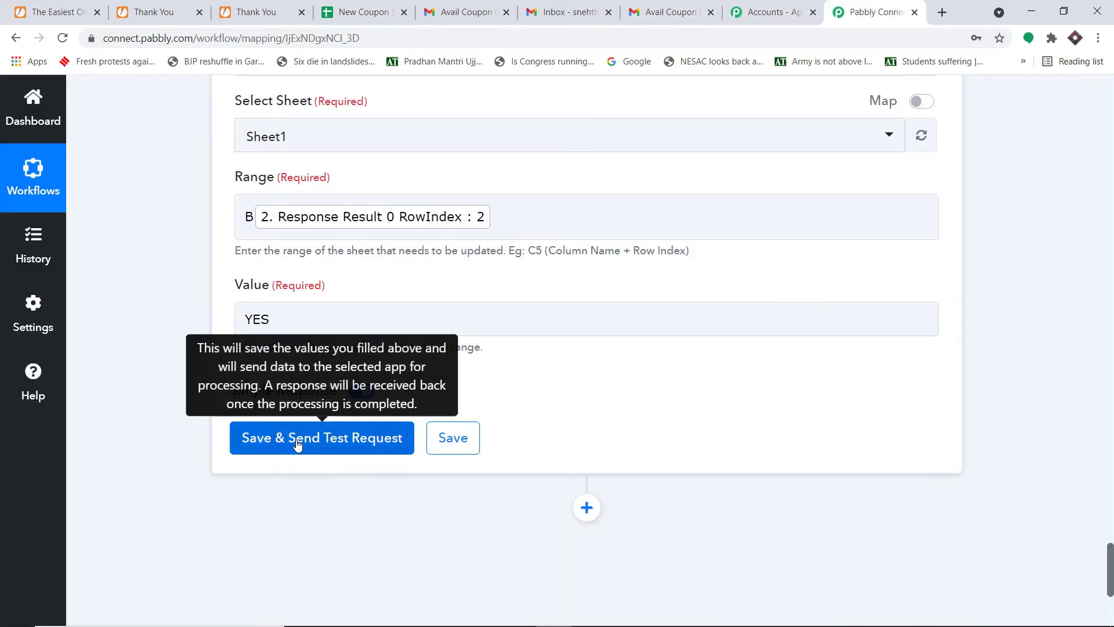
pyautogui.click(296, 443)
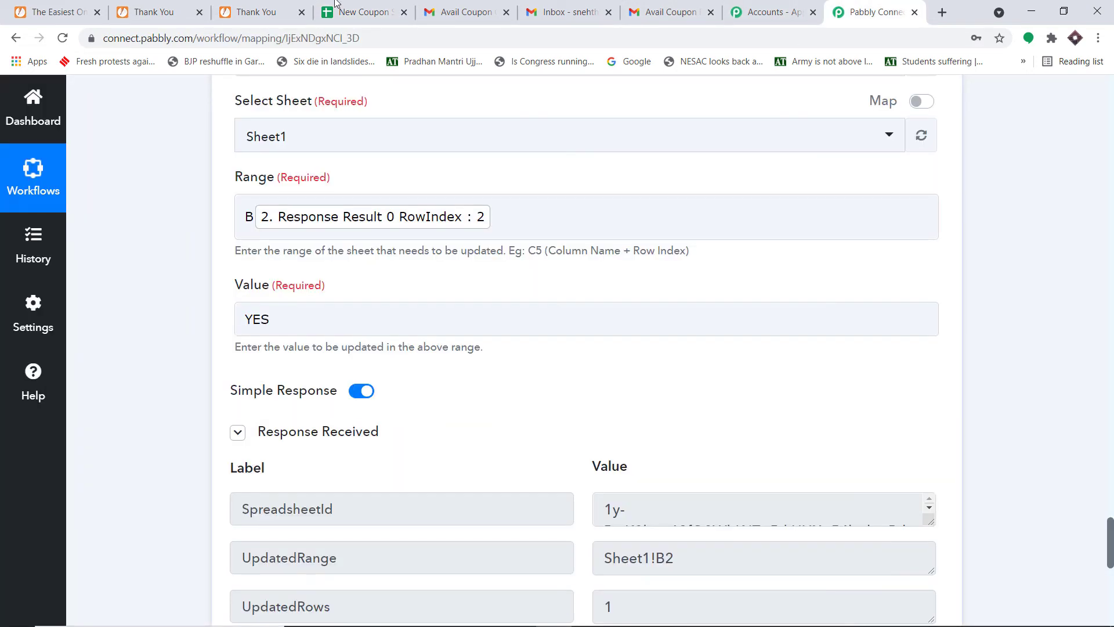
pyautogui.click(332, 6)
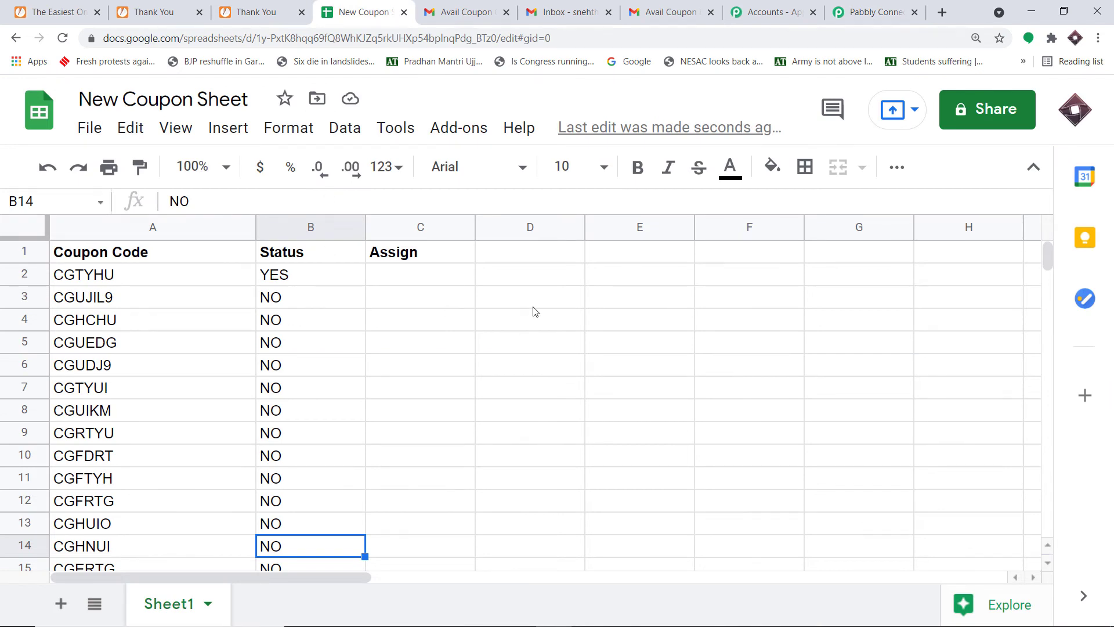
pyautogui.click(411, 281)
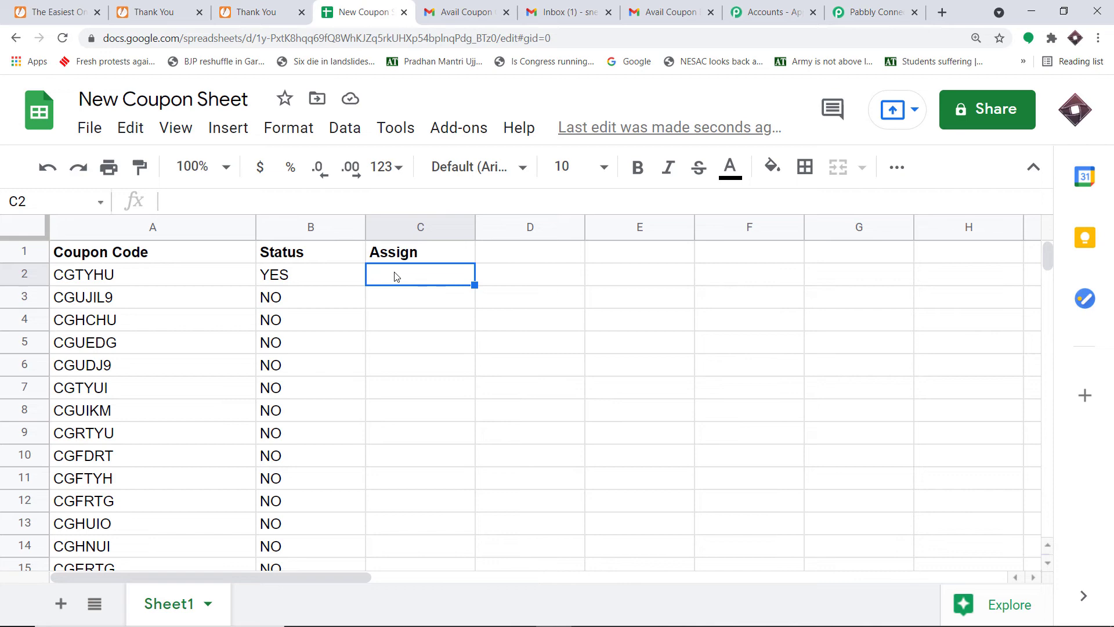
# Add a new Google Sheets action step using the Update Cell Value event
pyautogui.click(875, 12)
pyautogui.scroll(-2, 980, 284)
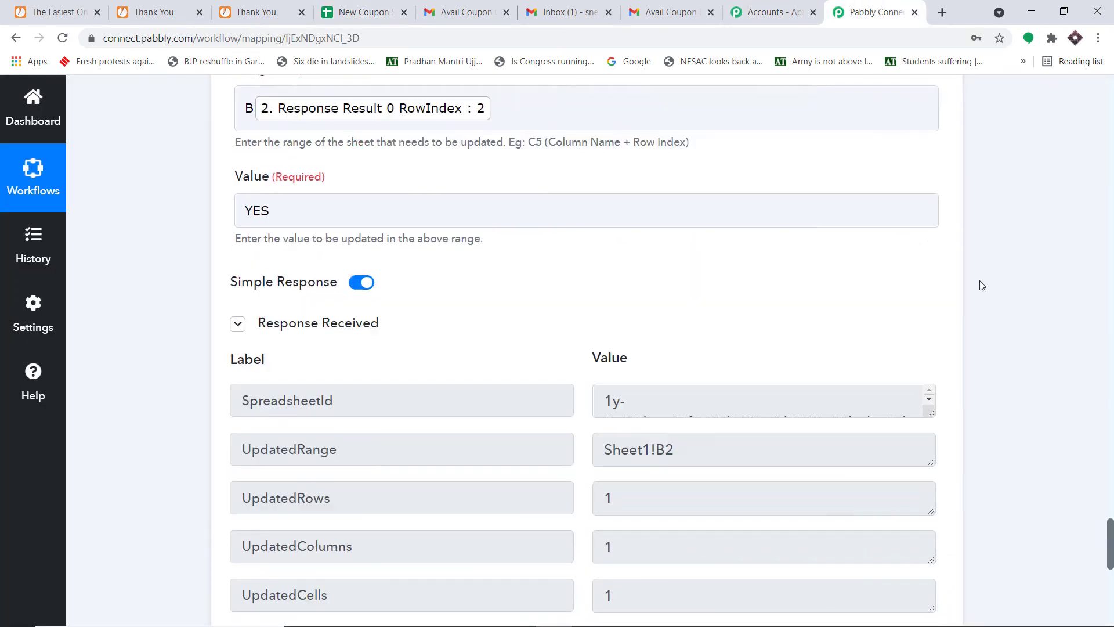
pyautogui.scroll(-8, 1056, 335)
pyautogui.click(587, 207)
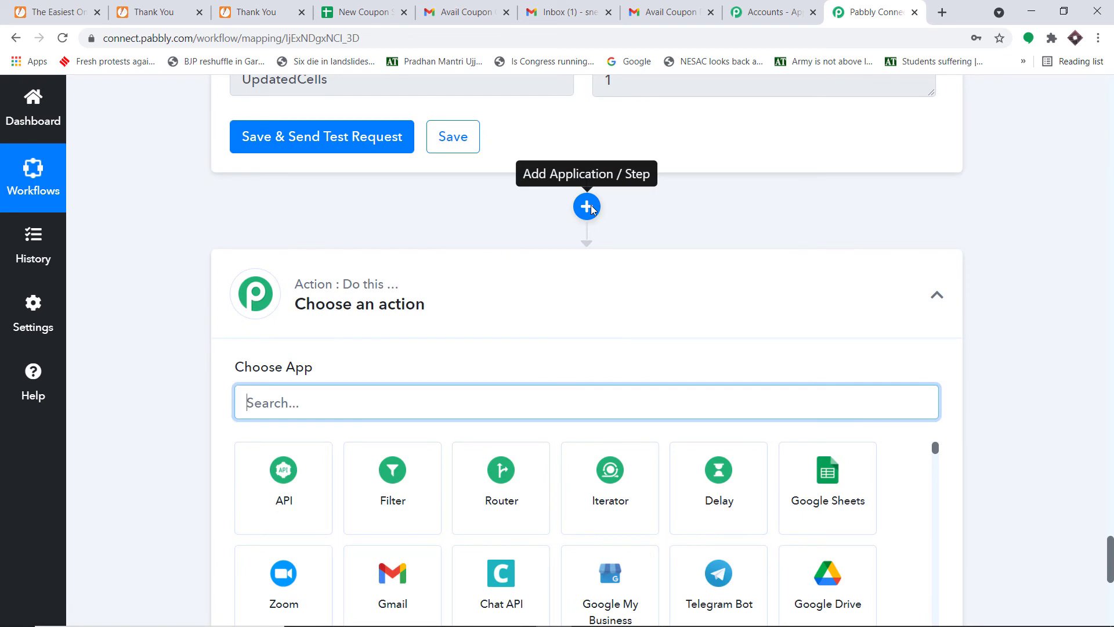
pyautogui.write('goo')
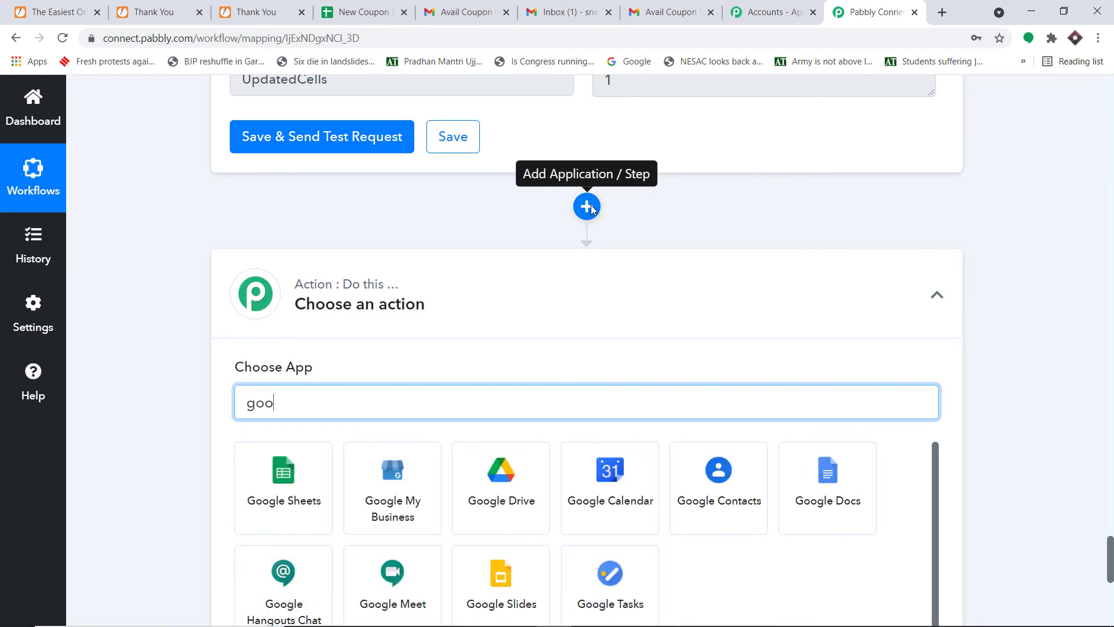
pyautogui.write('gle')
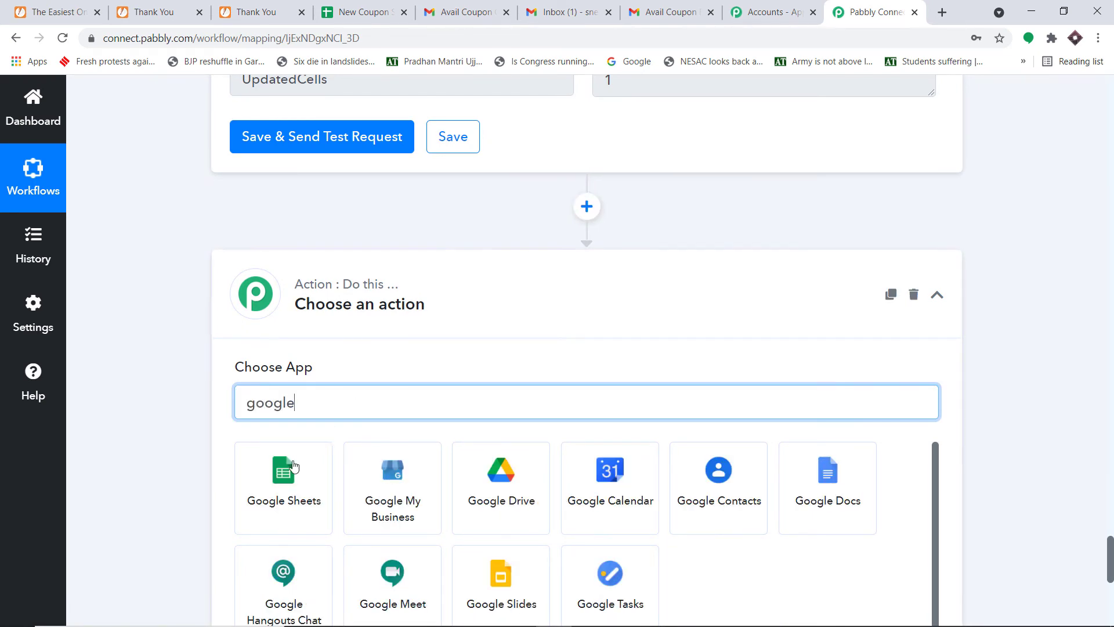
pyautogui.click(290, 470)
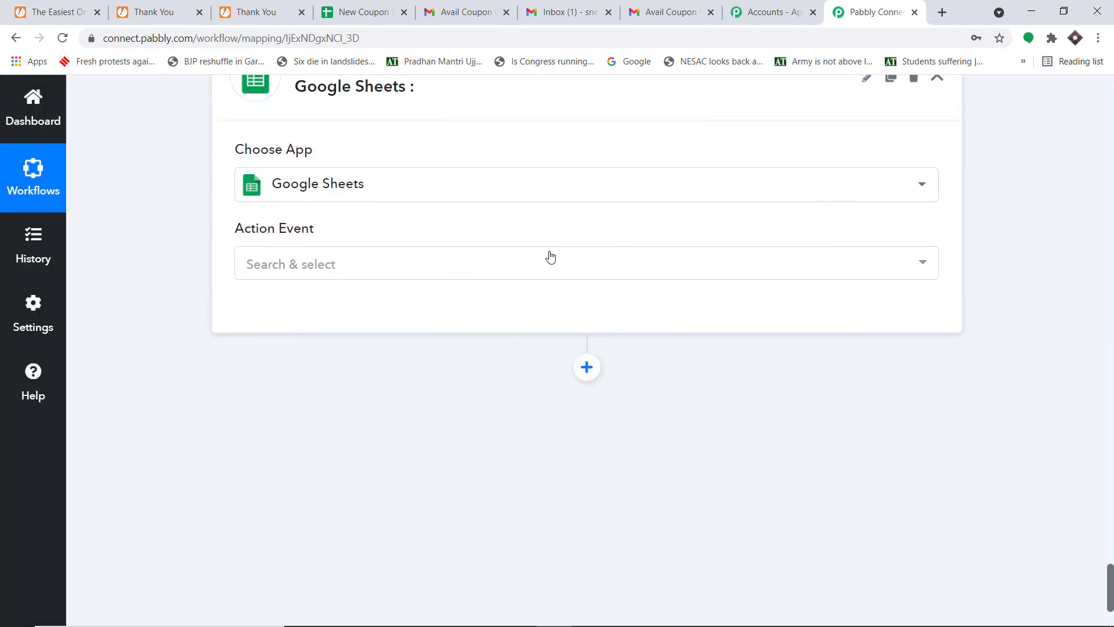
pyautogui.click(522, 264)
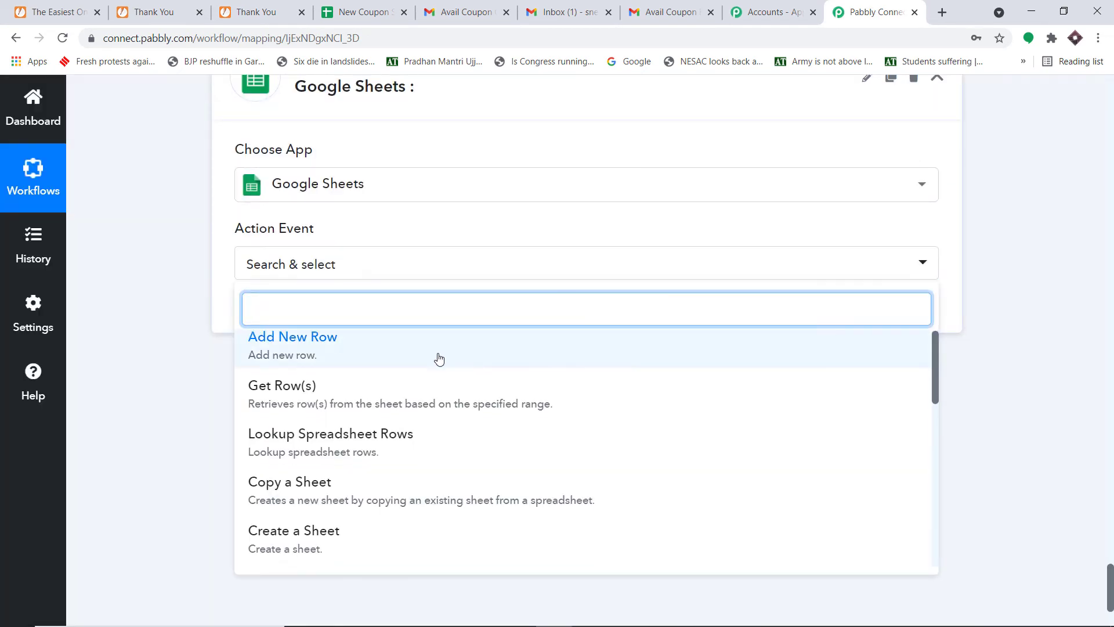
pyautogui.scroll(-1, 429, 359)
pyautogui.scroll(-1, 438, 374)
pyautogui.scroll(1, 447, 379)
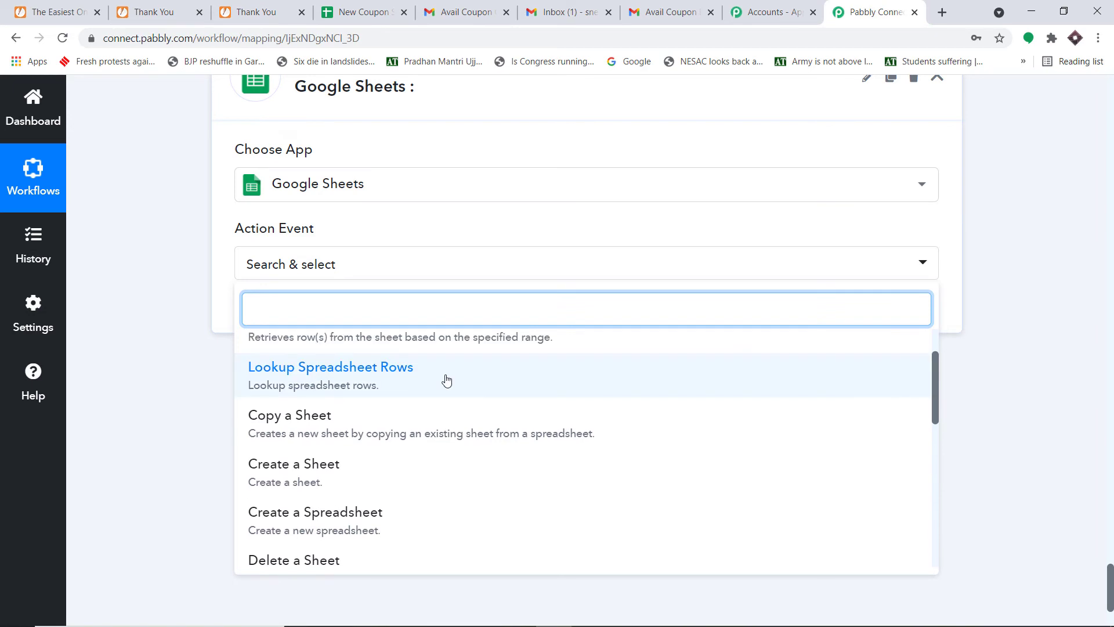
pyautogui.write('upda')
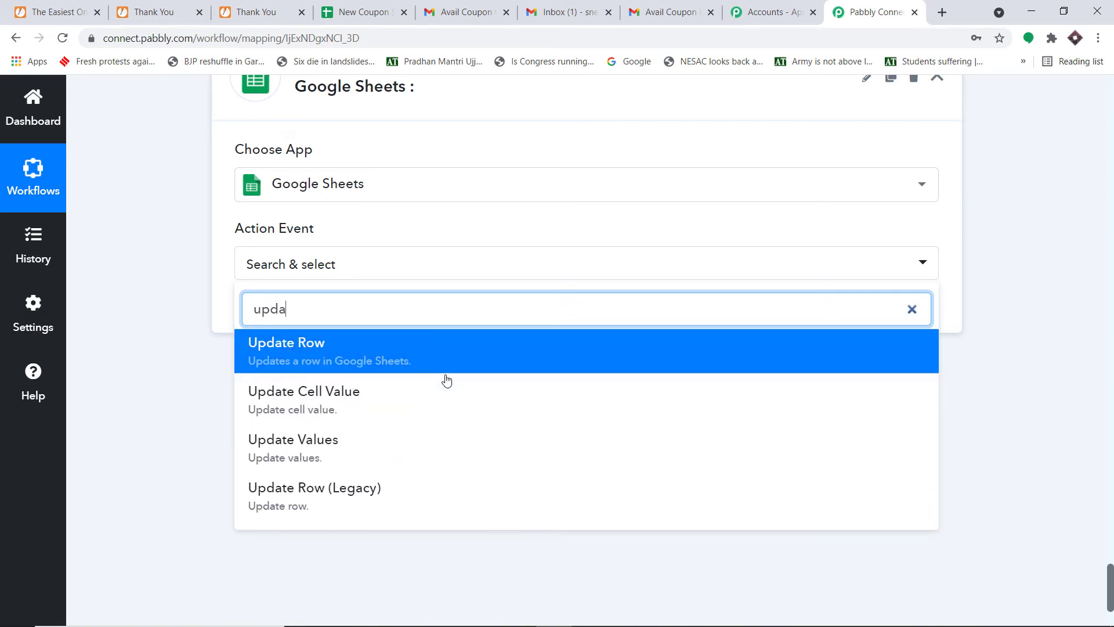
pyautogui.click(305, 408)
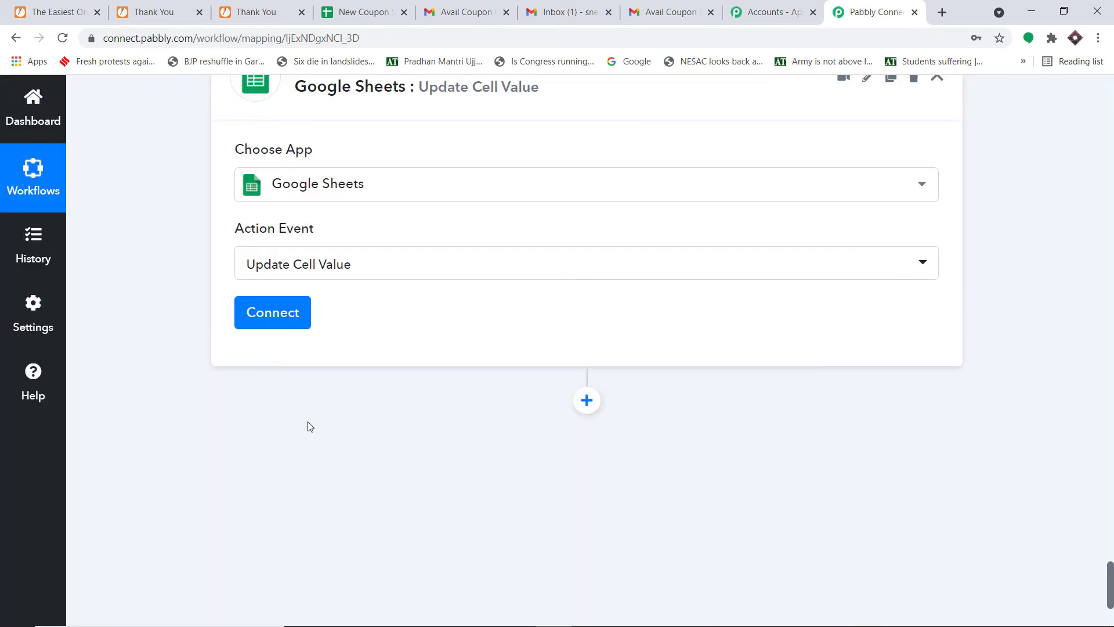
# Authorize a new Google Sheets connection through Google sign-in, targeting New Coupon Sheet and Sheet1
pyautogui.click(272, 314)
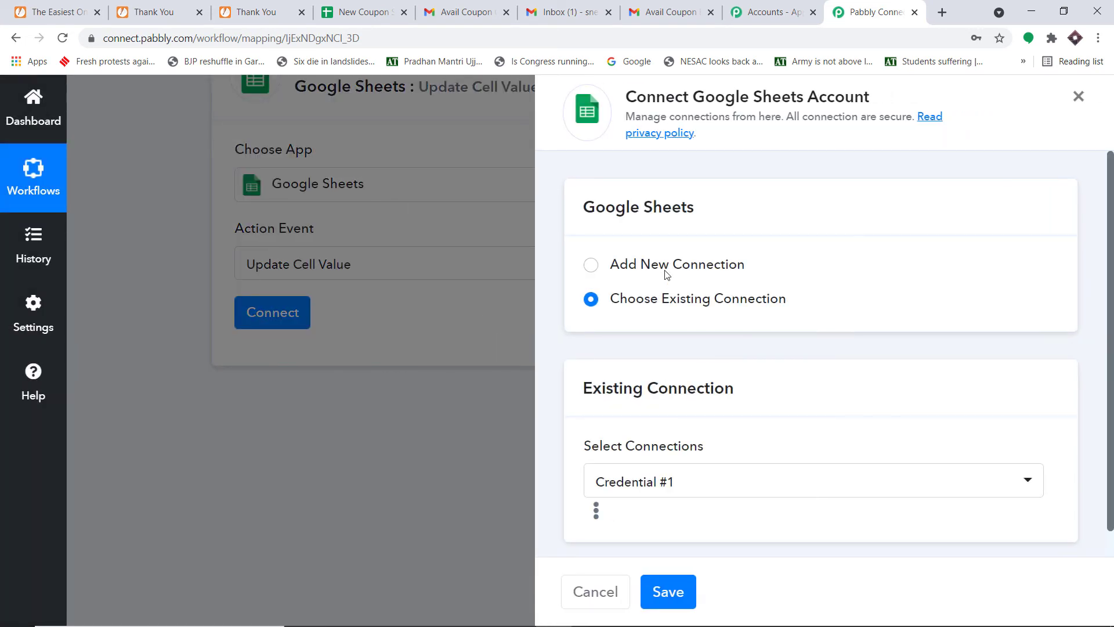
pyautogui.click(666, 270)
pyautogui.click(669, 457)
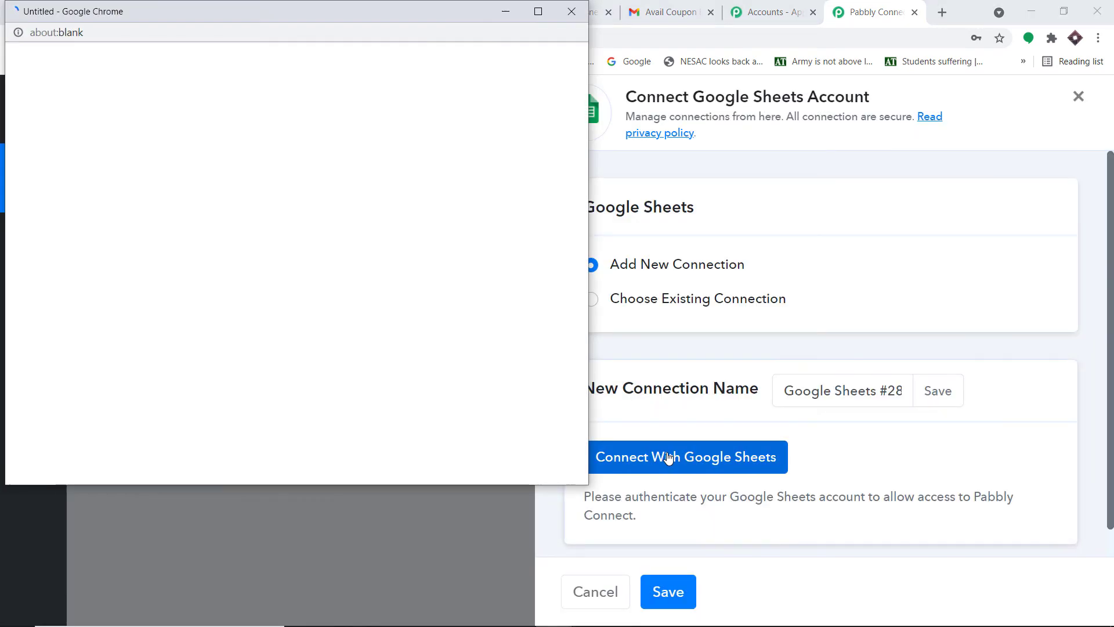
pyautogui.click(277, 277)
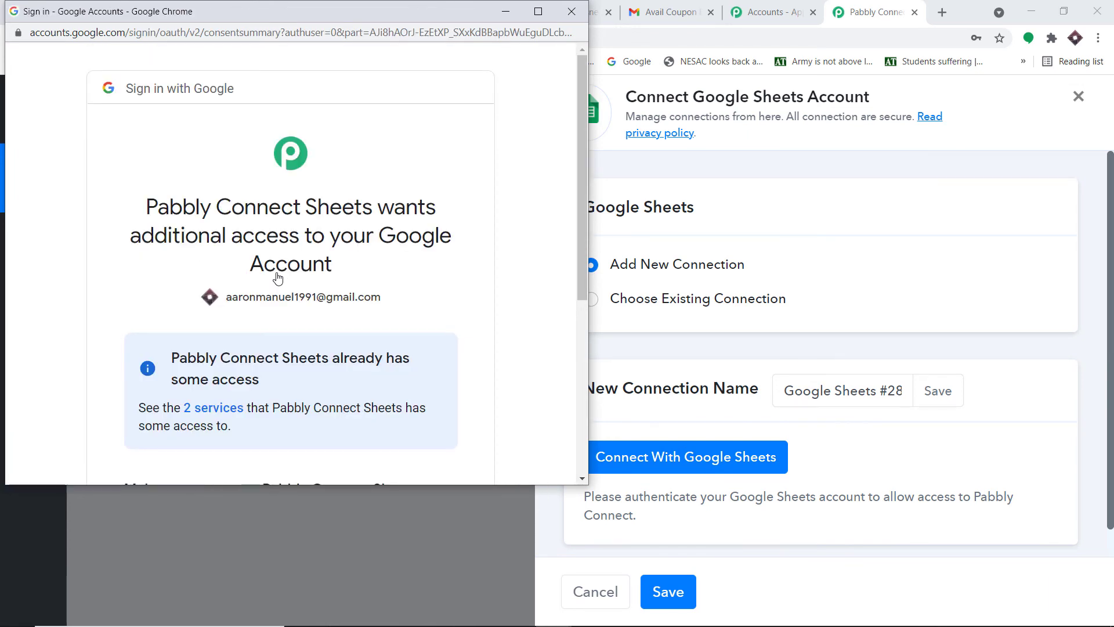
pyautogui.scroll(-5, 308, 261)
pyautogui.click(384, 353)
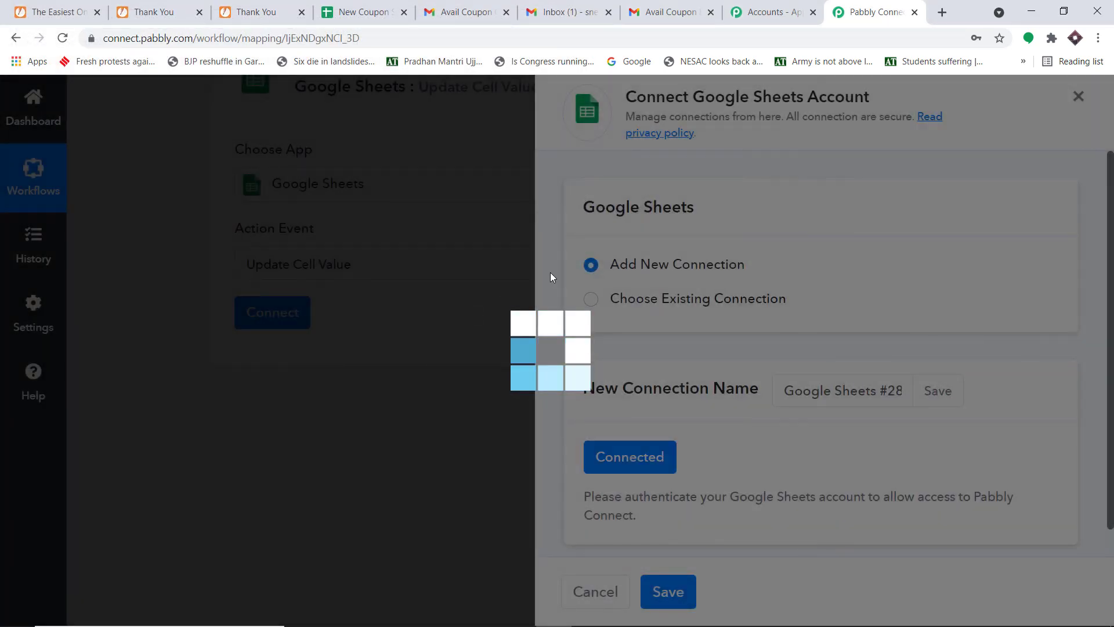
pyautogui.scroll(-3, 539, 275)
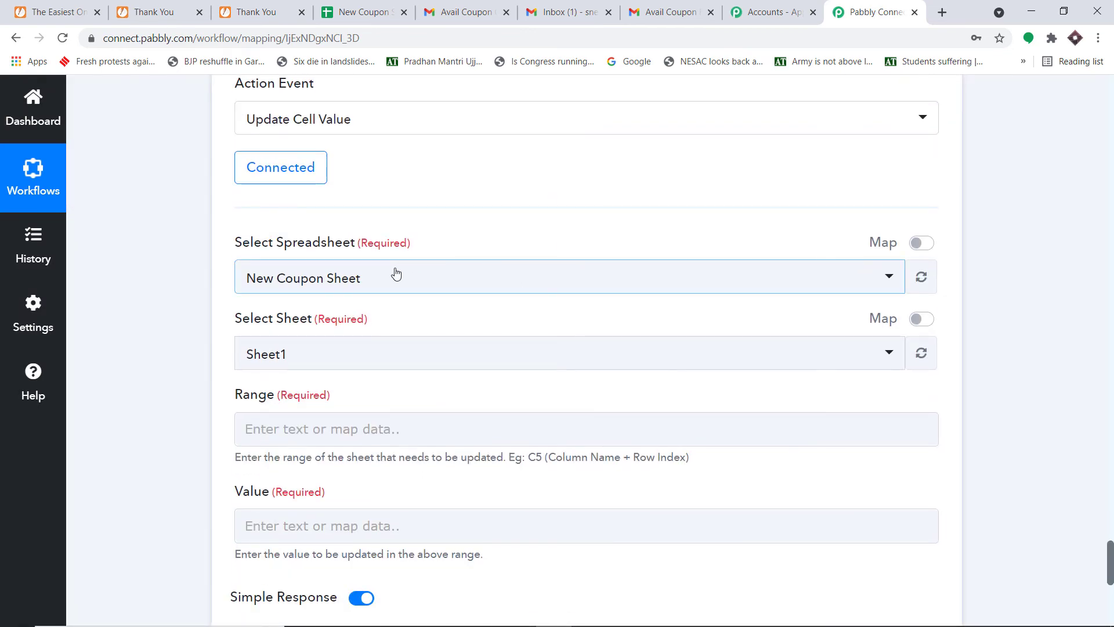
# Start the update Range with column C after checking the empty Assign cells in the sheet
pyautogui.scroll(-3, 399, 273)
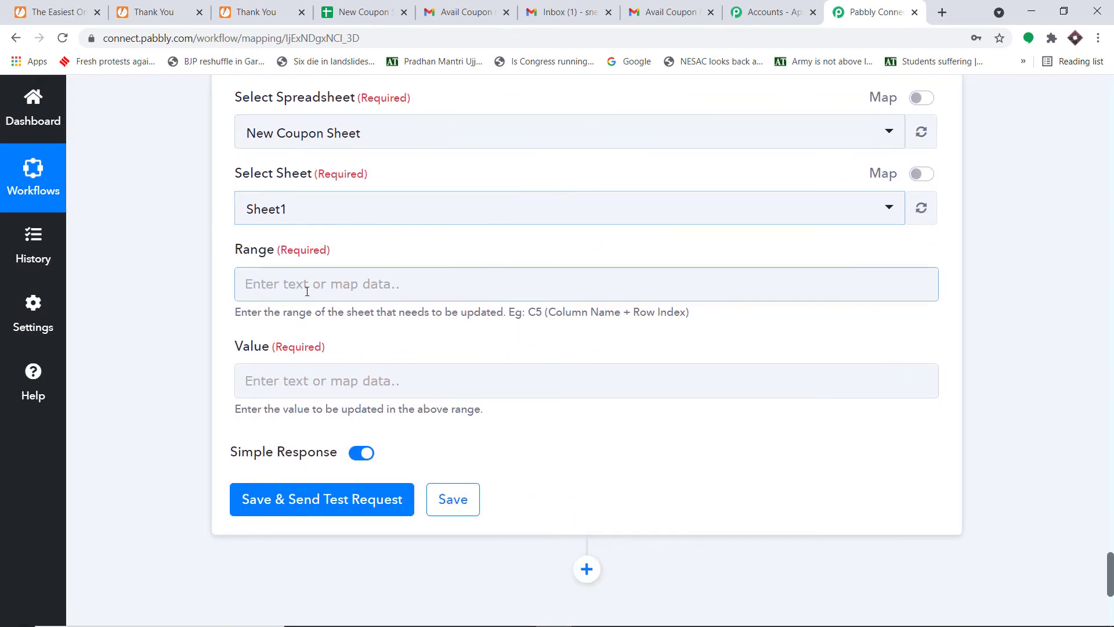
pyautogui.scroll(-2, 312, 287)
pyautogui.click(325, 212)
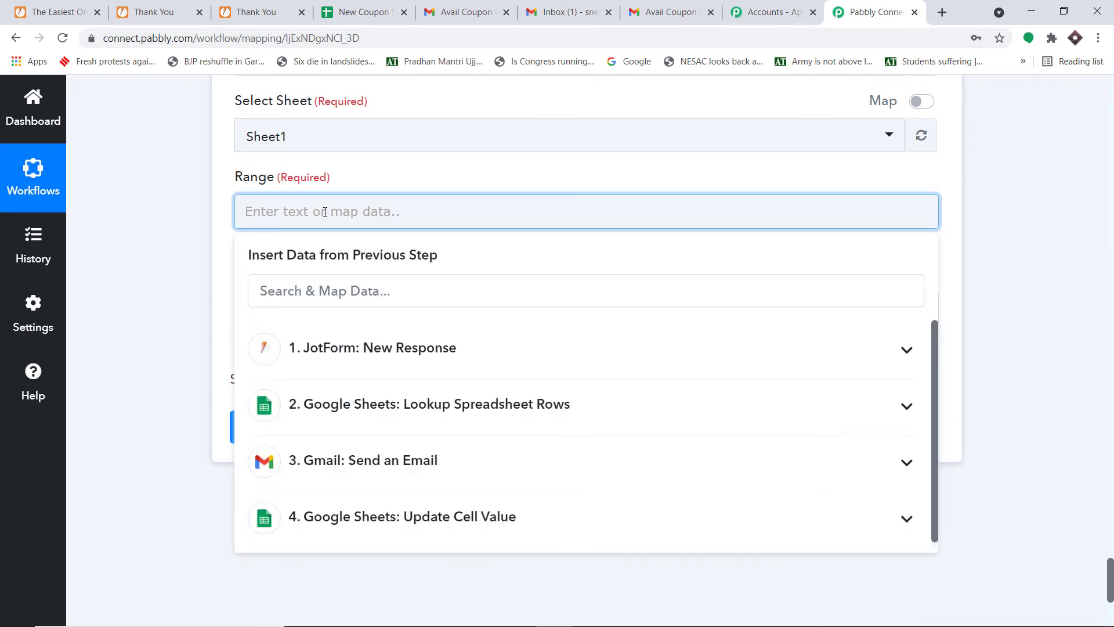
pyautogui.write('C')
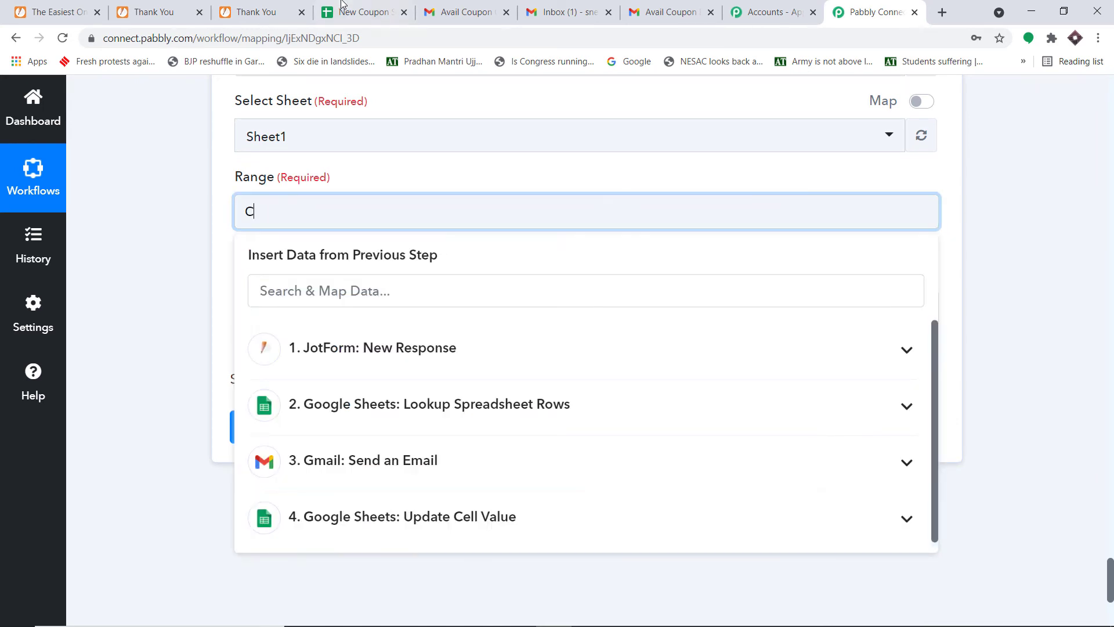
pyautogui.click(354, 11)
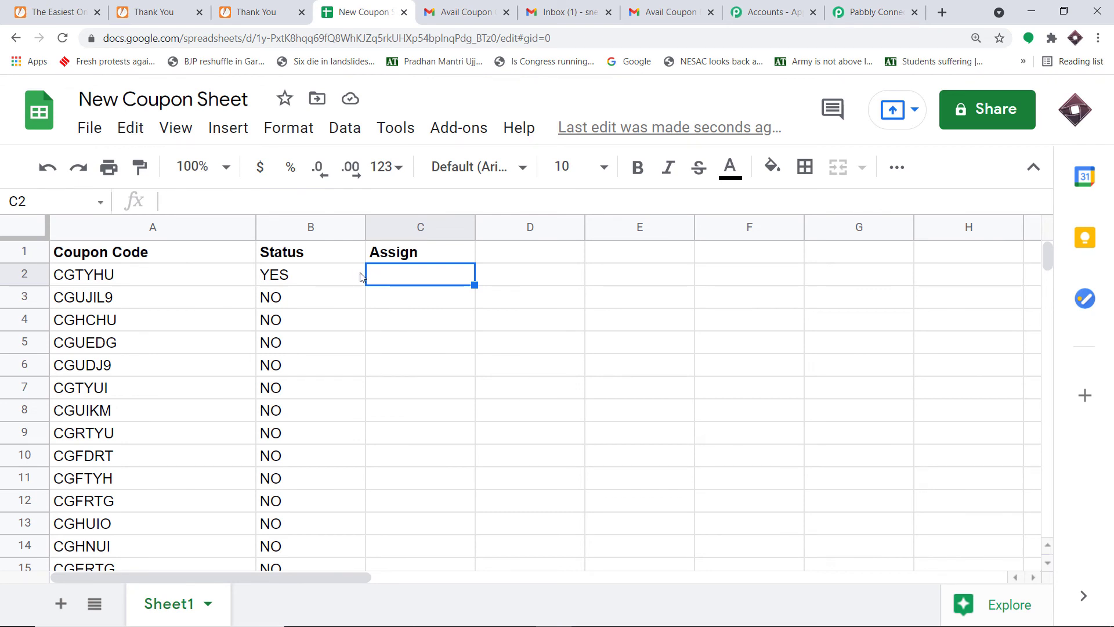
pyautogui.click(411, 297)
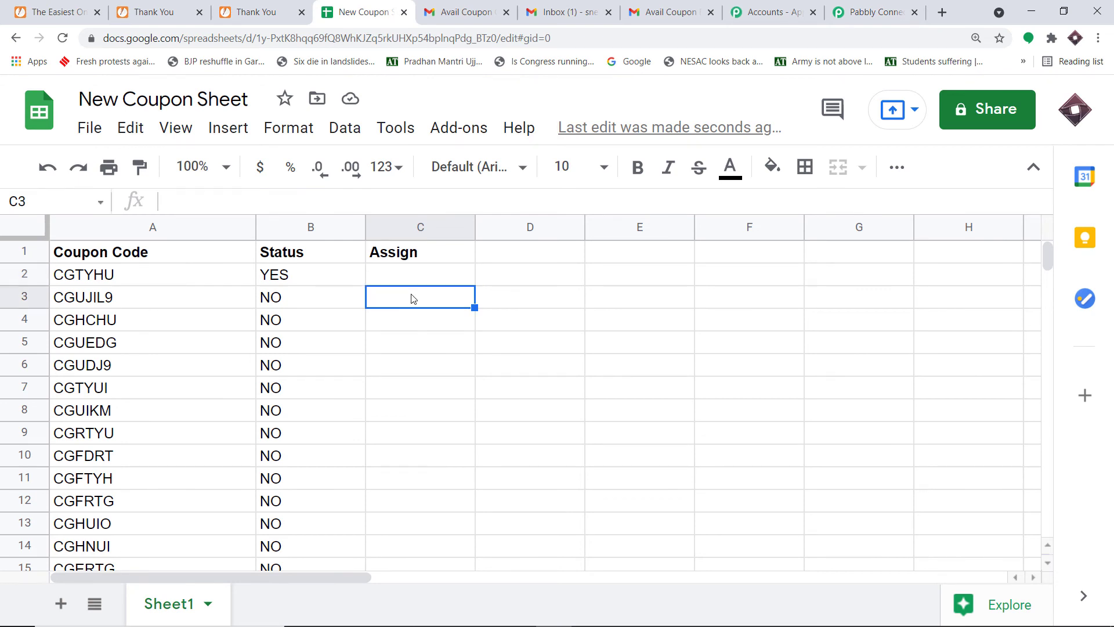
pyautogui.click(412, 323)
pyautogui.click(410, 347)
pyautogui.click(418, 226)
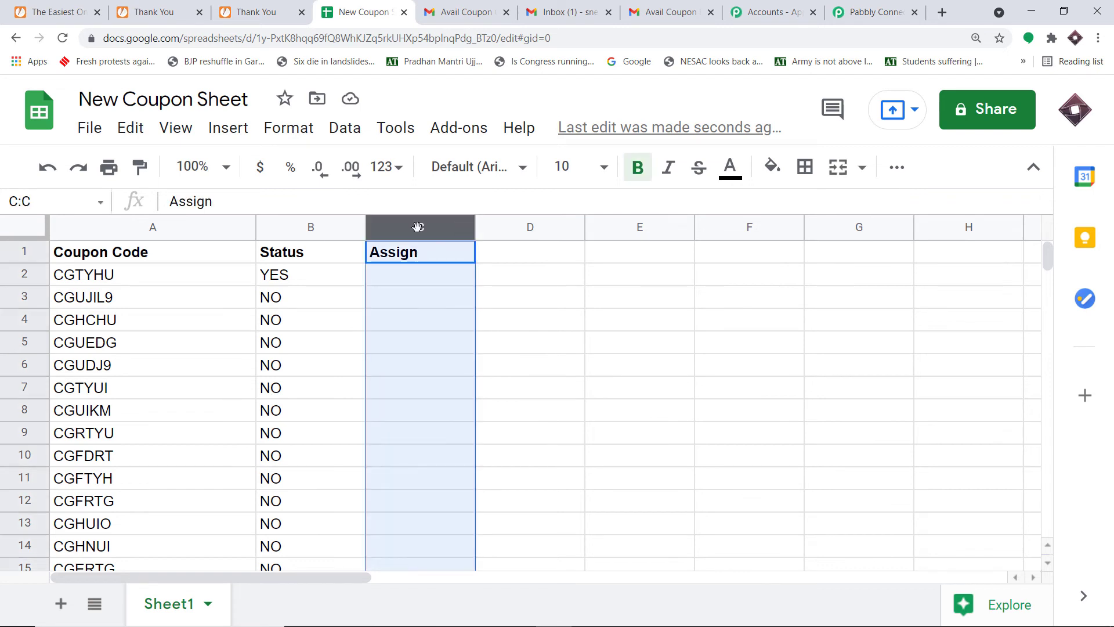
pyautogui.click(543, 255)
pyautogui.click(405, 277)
pyautogui.click(405, 300)
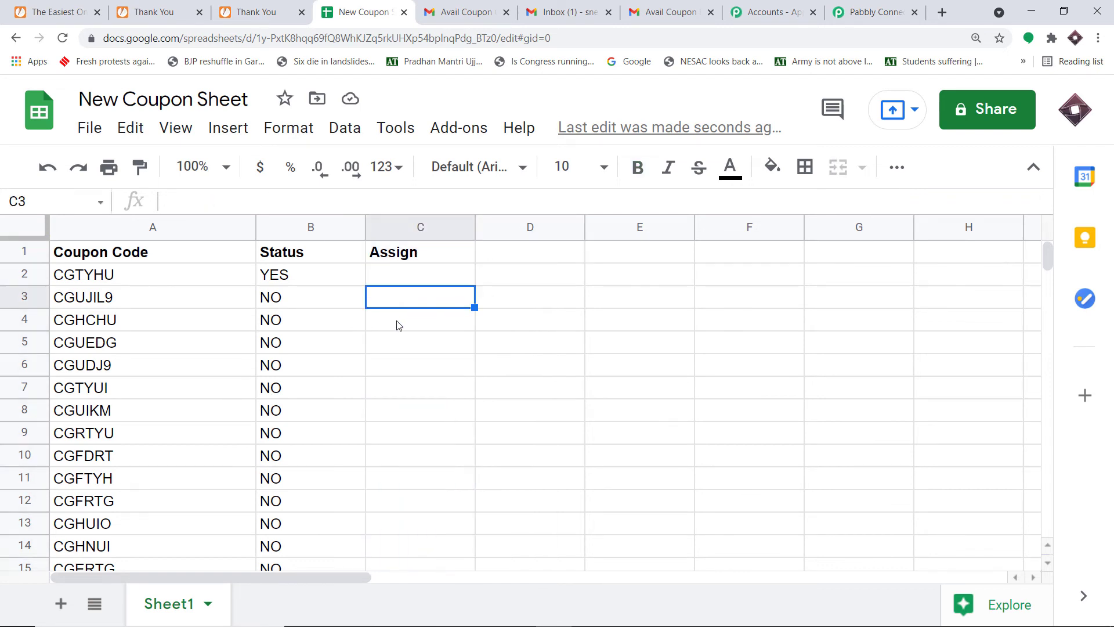
pyautogui.click(397, 325)
pyautogui.click(398, 346)
pyautogui.click(413, 277)
pyautogui.click(409, 297)
pyautogui.click(410, 329)
pyautogui.click(404, 346)
pyautogui.click(405, 370)
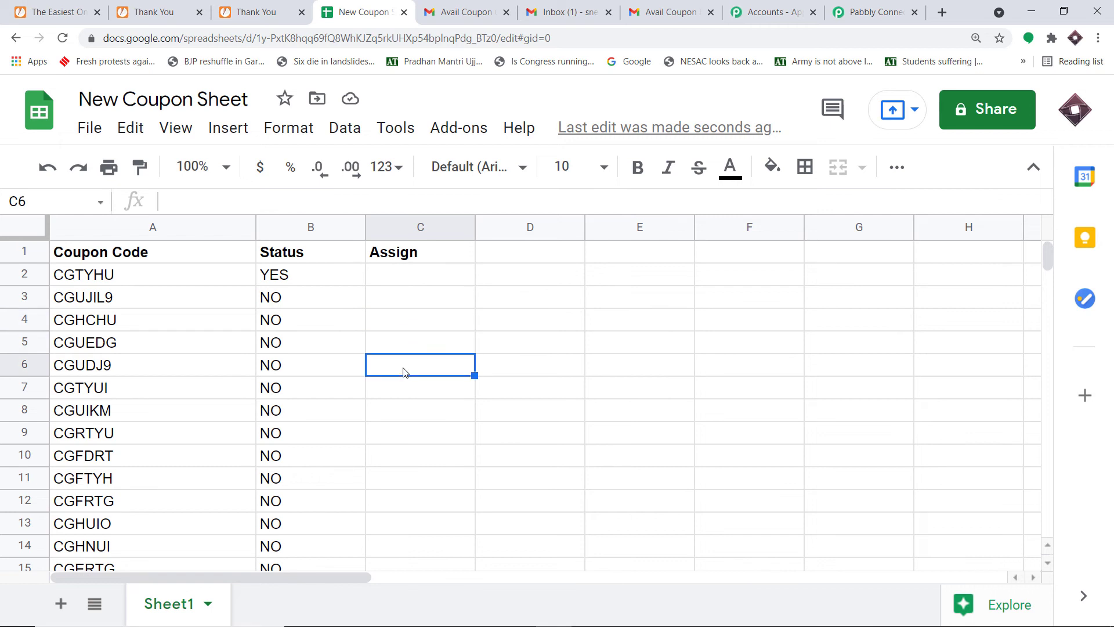
# Append the Lookup Spreadsheet Rows RowIndex to the Range after C
pyautogui.click(868, 10)
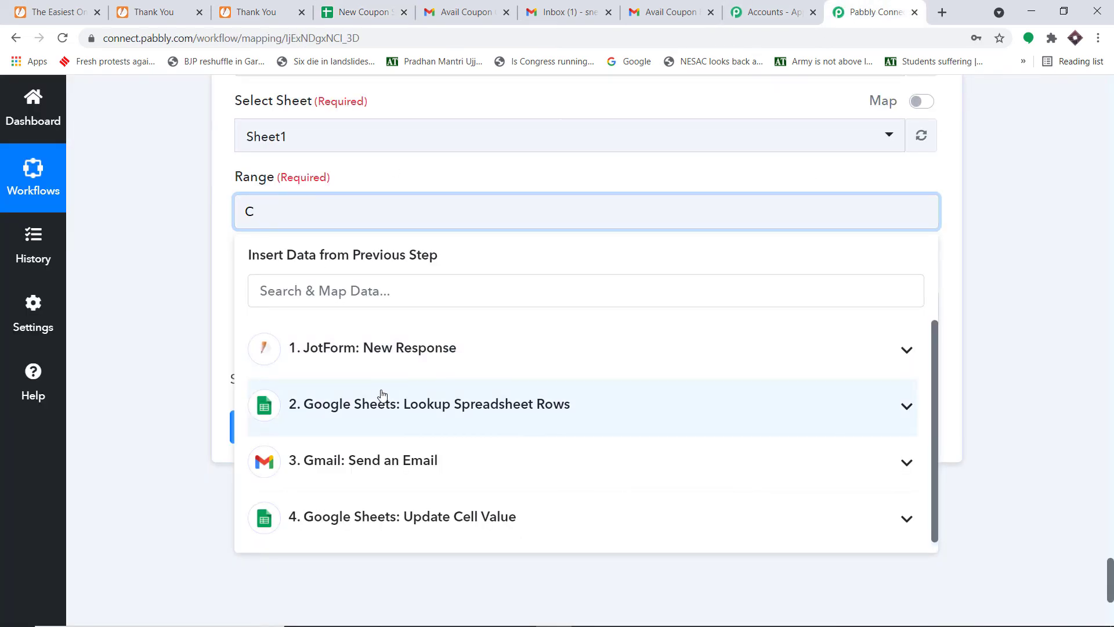
pyautogui.click(382, 397)
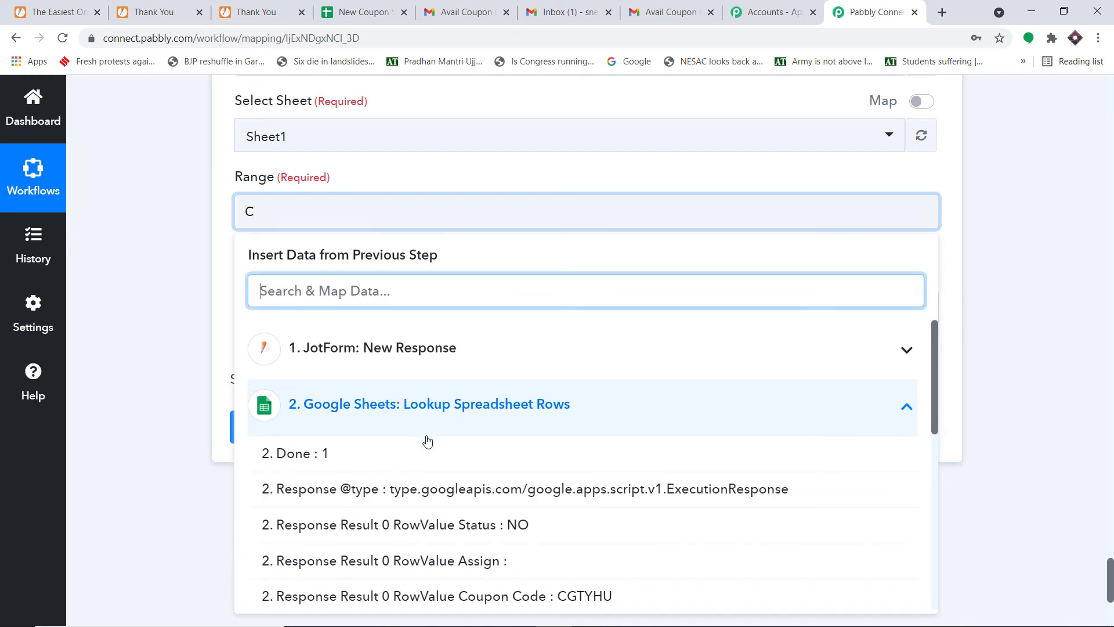
pyautogui.scroll(-2, 473, 481)
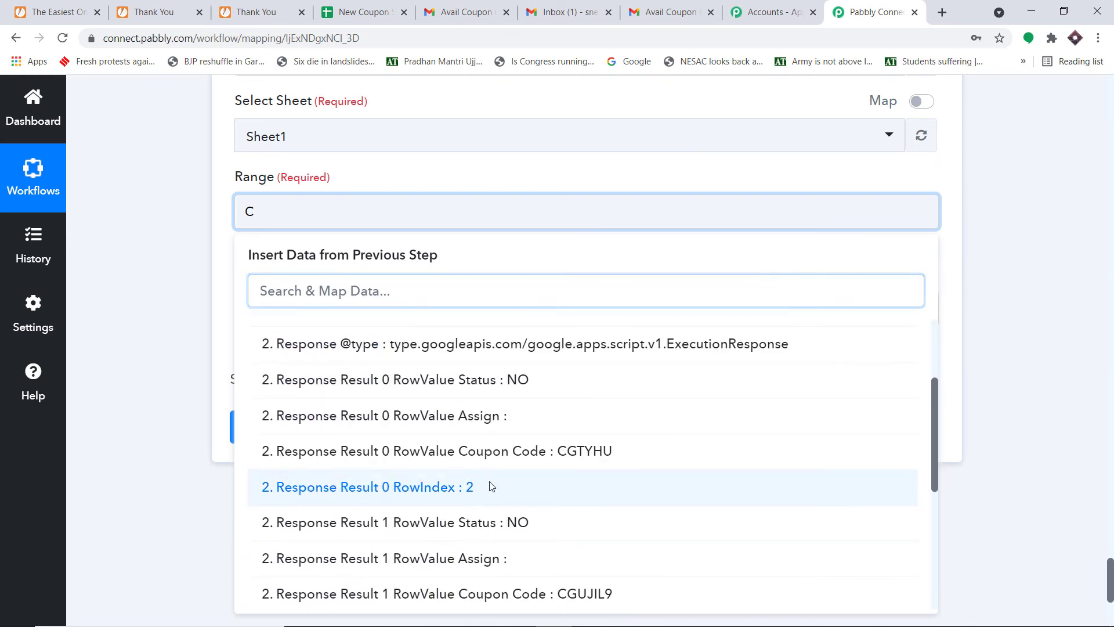
pyautogui.click(492, 484)
pyautogui.click(508, 176)
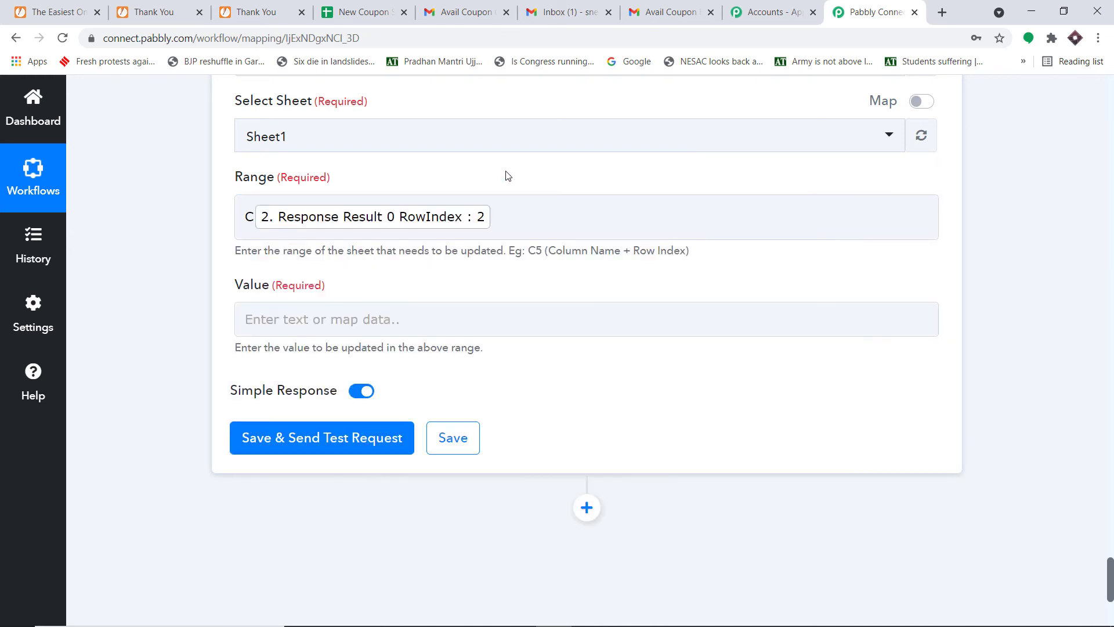
# Map the JotForm RawRequest Q4 Email answer into Value and send a test request
pyautogui.click(322, 319)
pyautogui.scroll(-2, 348, 487)
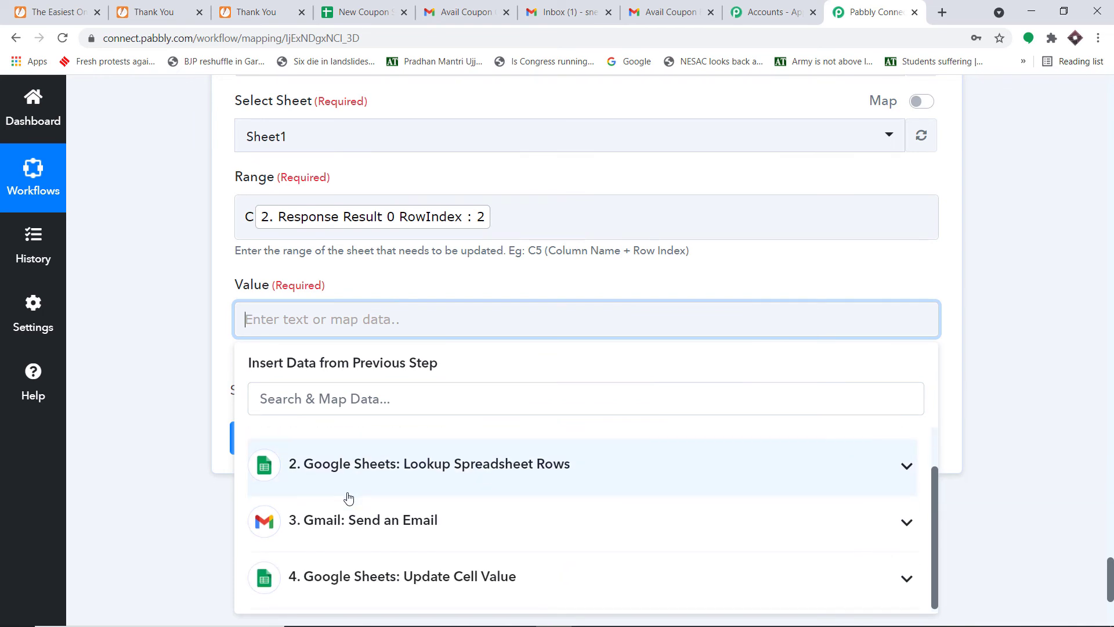
pyautogui.scroll(1, 356, 465)
pyautogui.click(356, 458)
pyautogui.scroll(-2, 475, 471)
pyautogui.scroll(-2, 475, 471)
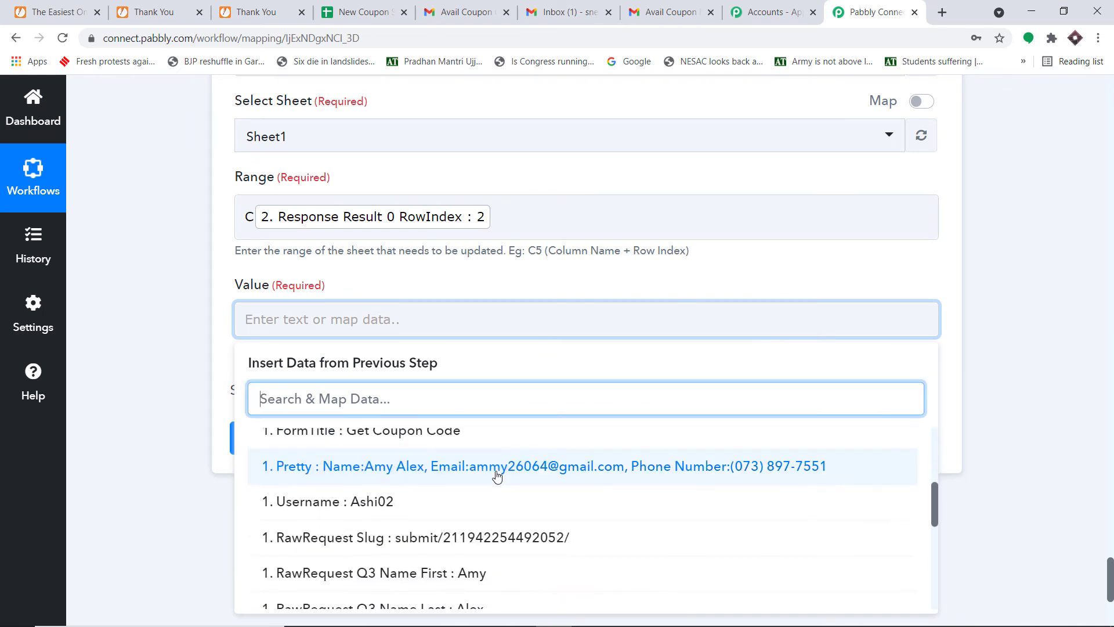
pyautogui.scroll(-2, 476, 467)
pyautogui.scroll(-2, 499, 488)
pyautogui.click(505, 495)
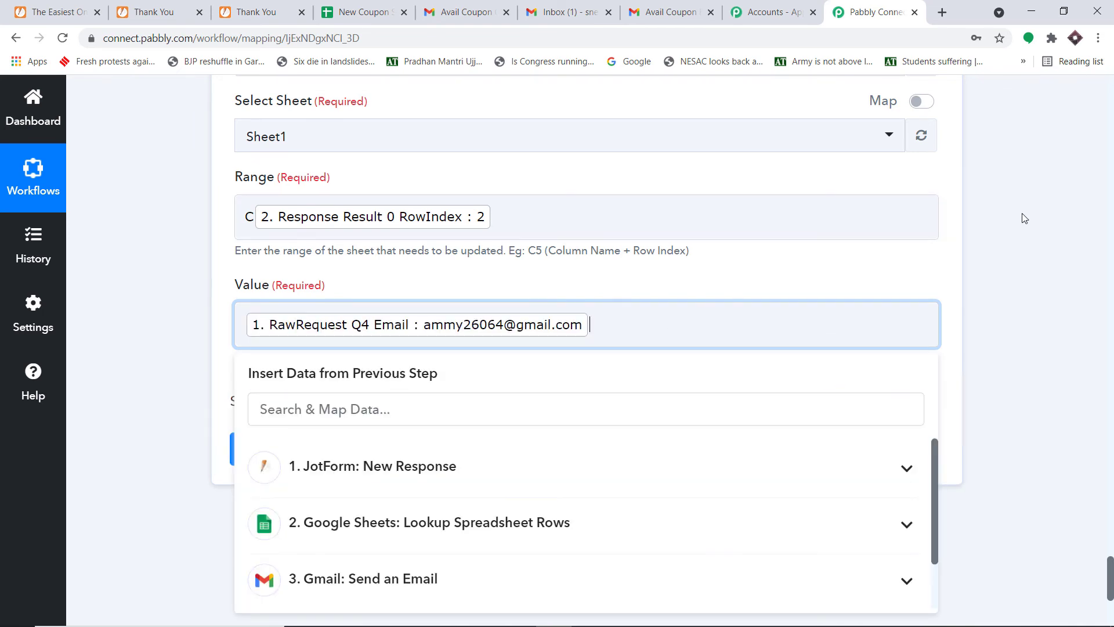
pyautogui.click(1017, 220)
pyautogui.scroll(-1, 533, 323)
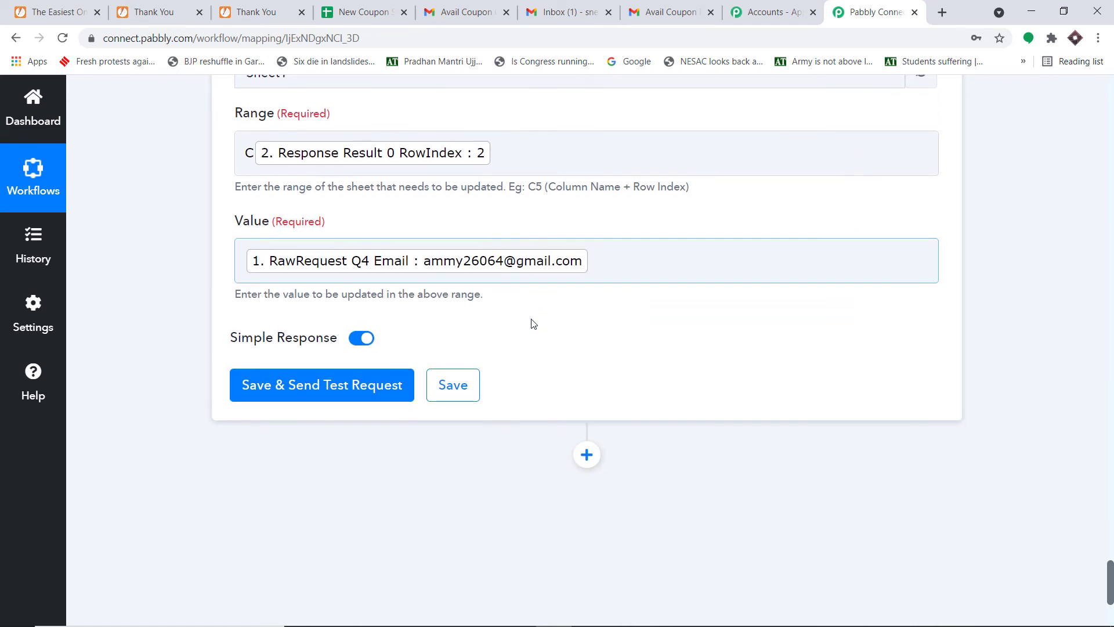
pyautogui.click(323, 376)
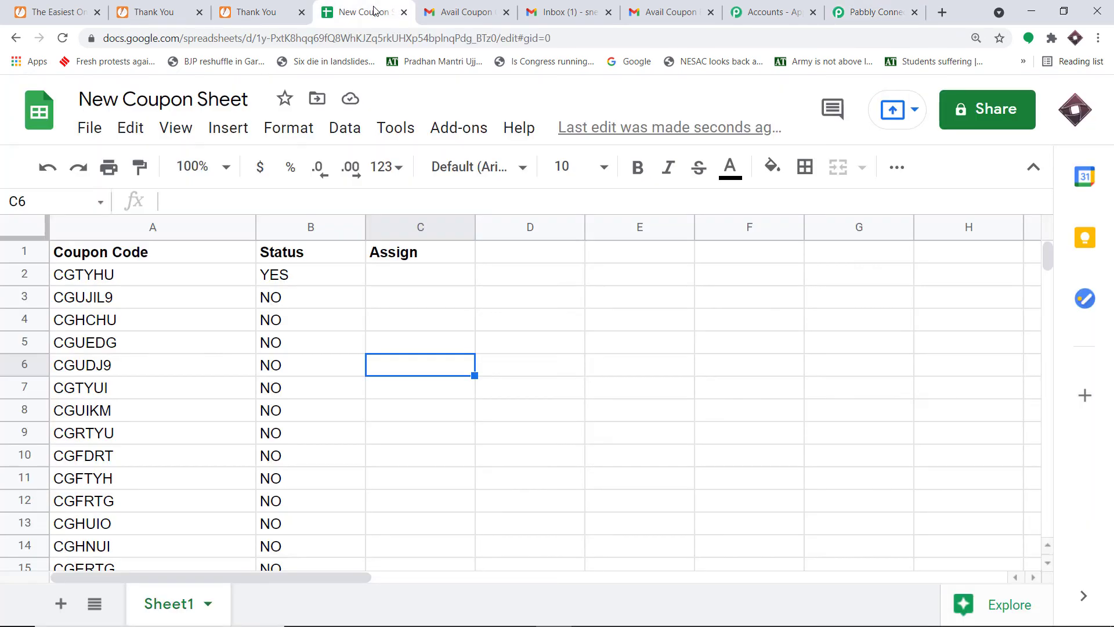
pyautogui.click(374, 13)
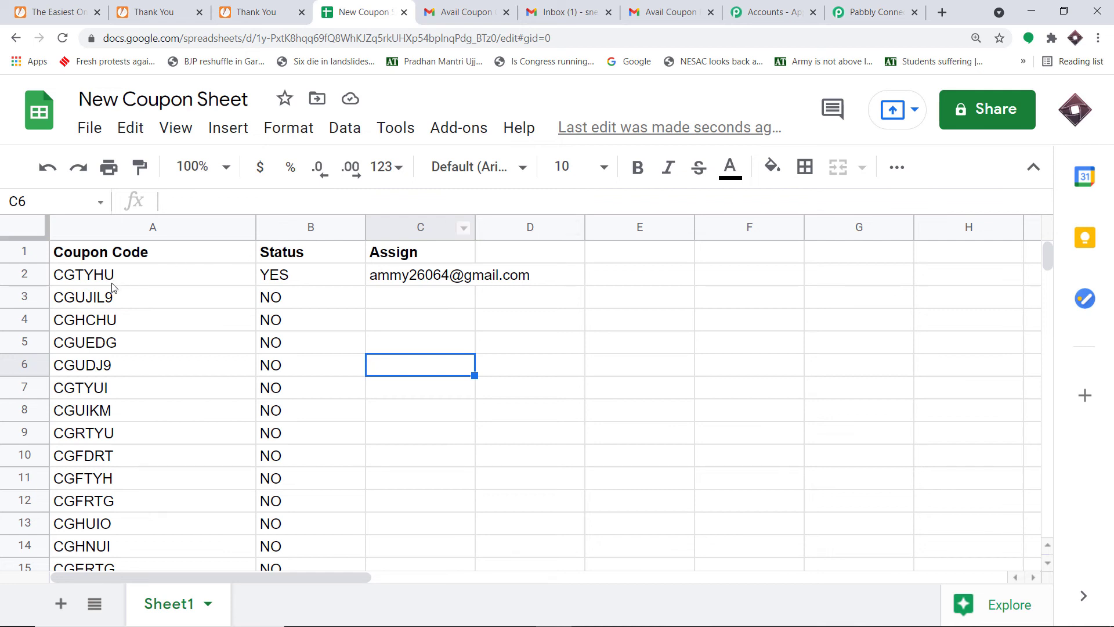
pyautogui.click(90, 304)
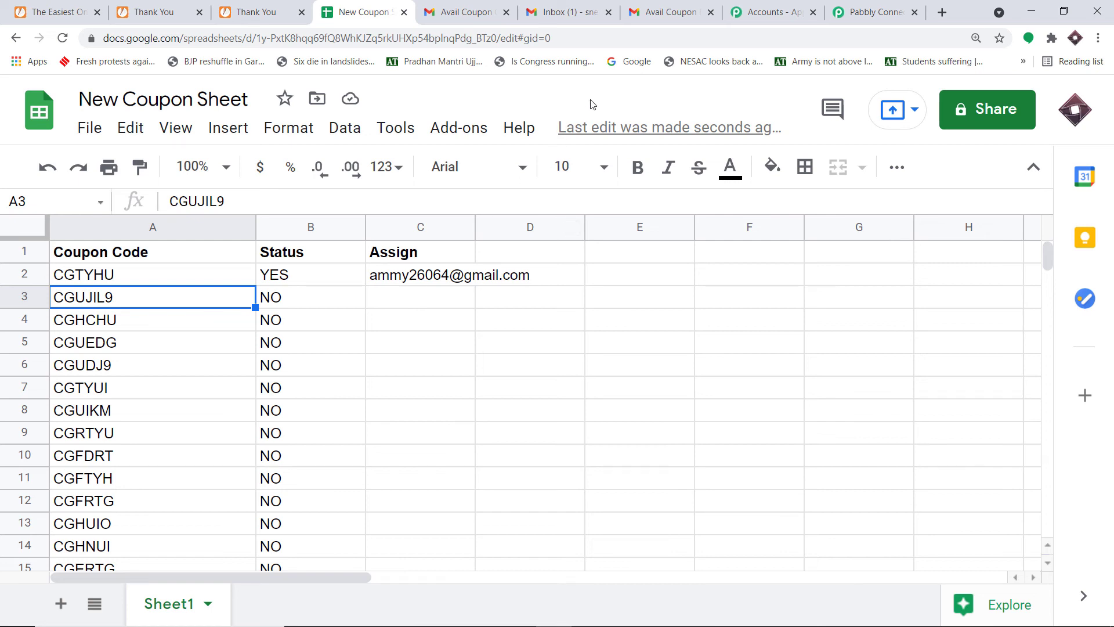
pyautogui.click(579, 5)
# Copy the signed-in Google account's email address from the Gmail profile panel
pyautogui.click(1083, 104)
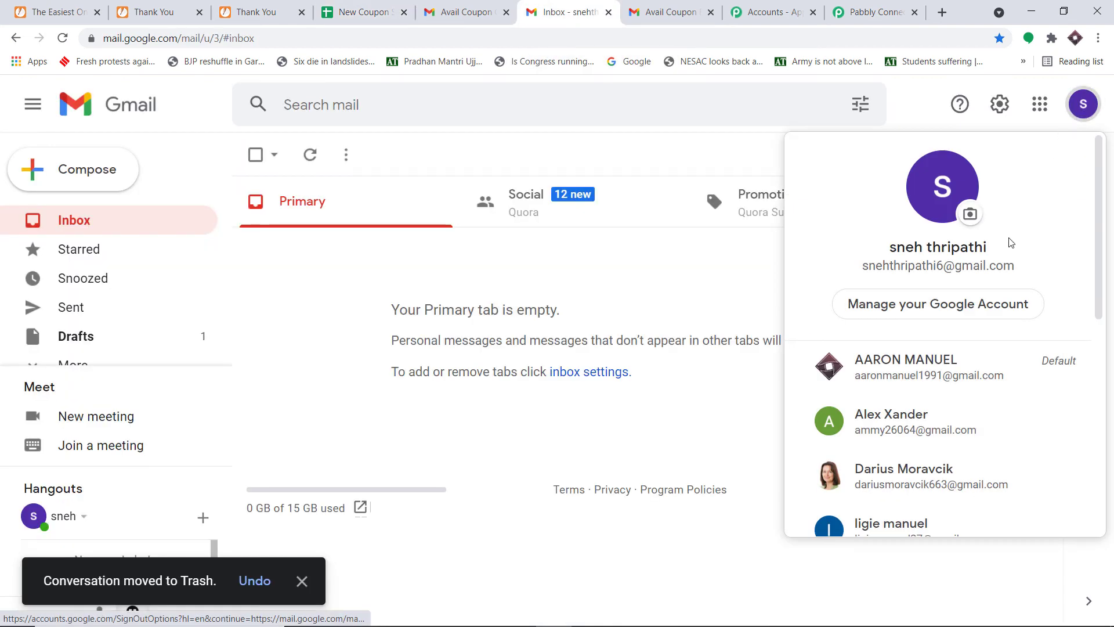
pyautogui.moveTo(1025, 268); pyautogui.dragTo(864, 270)
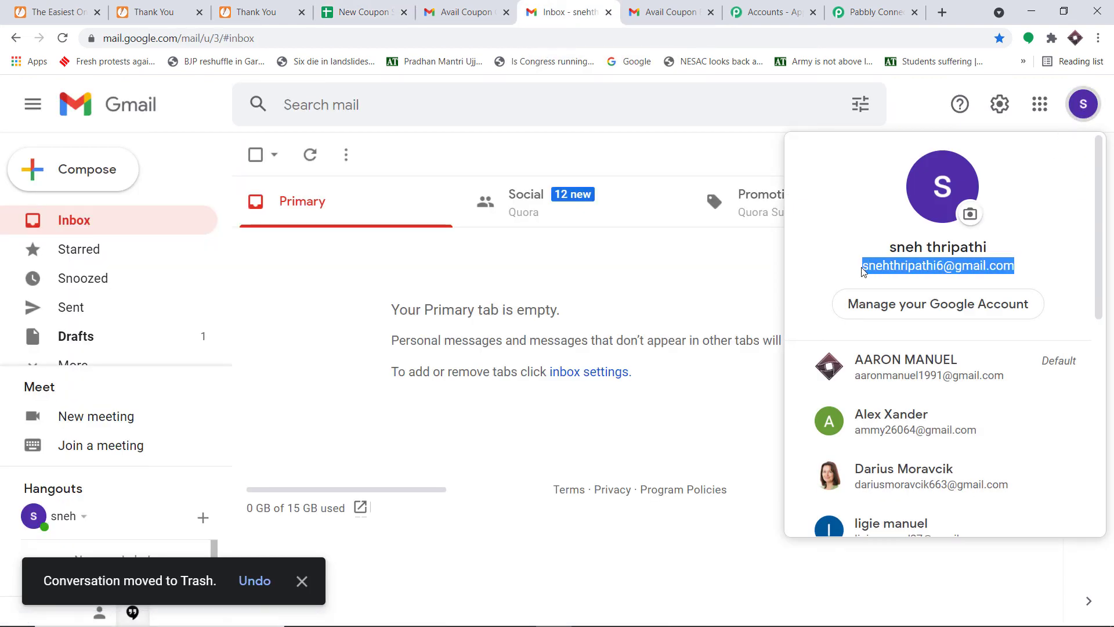
pyautogui.rightClick(886, 266)
pyautogui.click(894, 276)
pyautogui.click(55, 12)
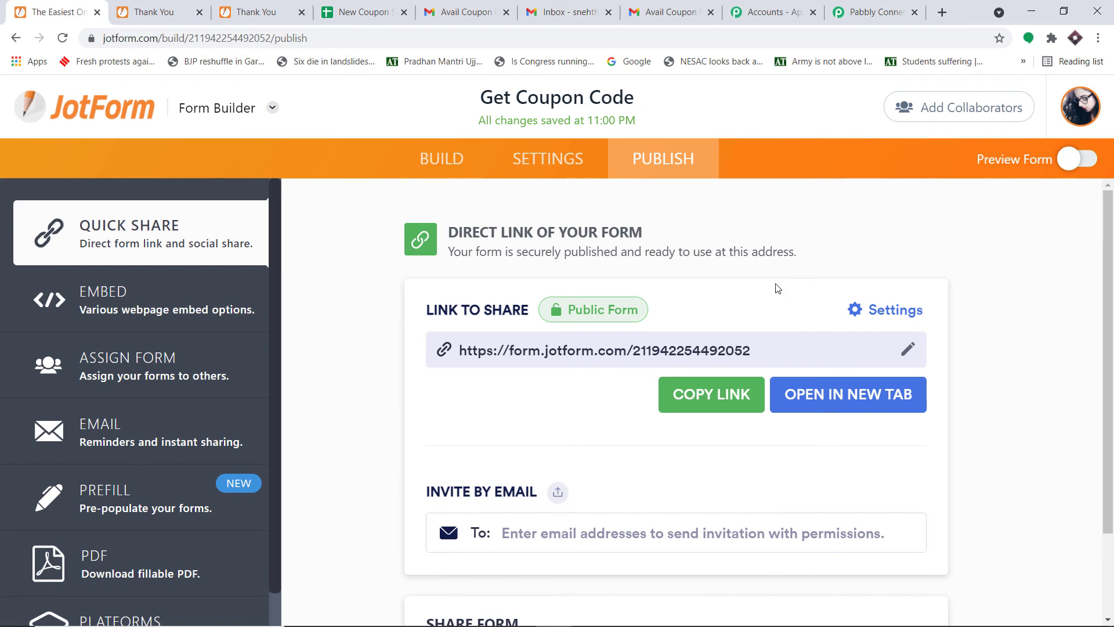
# Open the live Get Coupon Code form and enter the respondent's first and last name
pyautogui.click(831, 395)
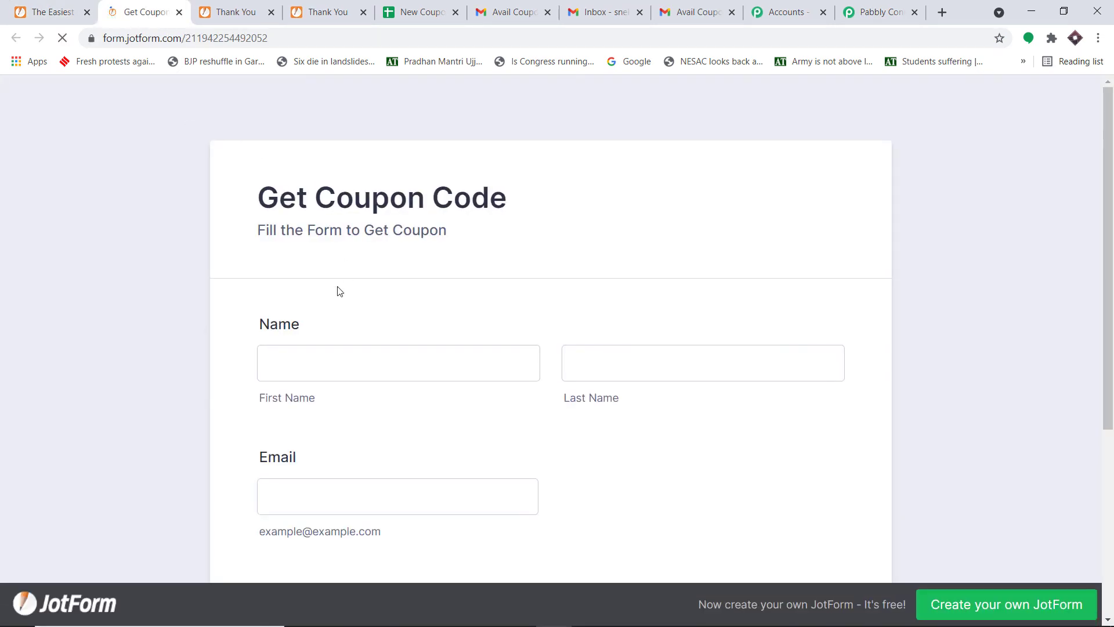
pyautogui.click(351, 359)
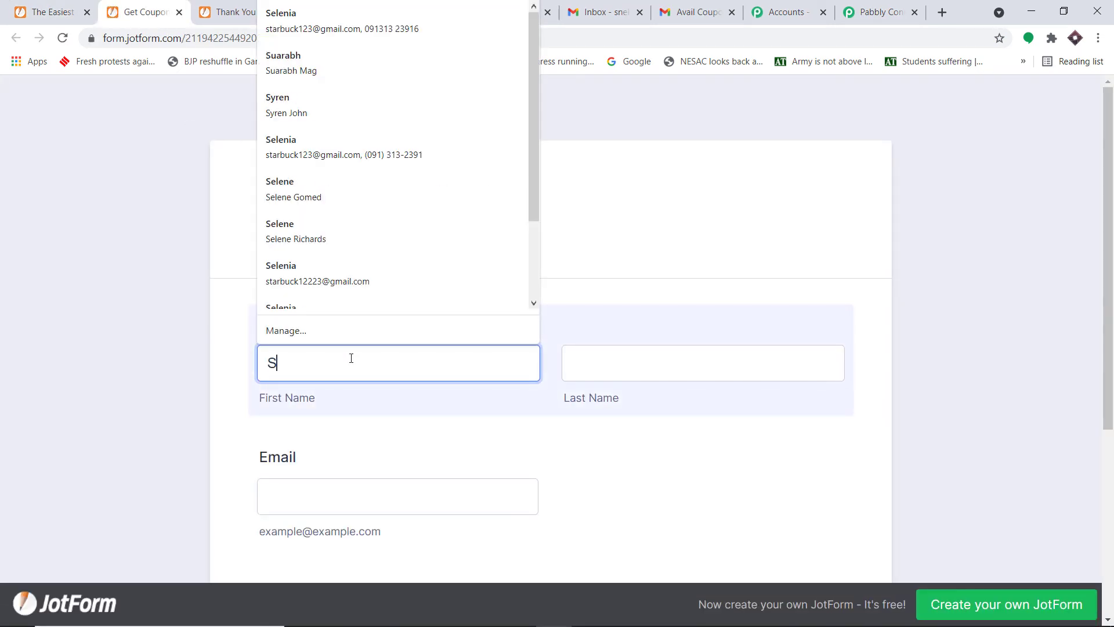
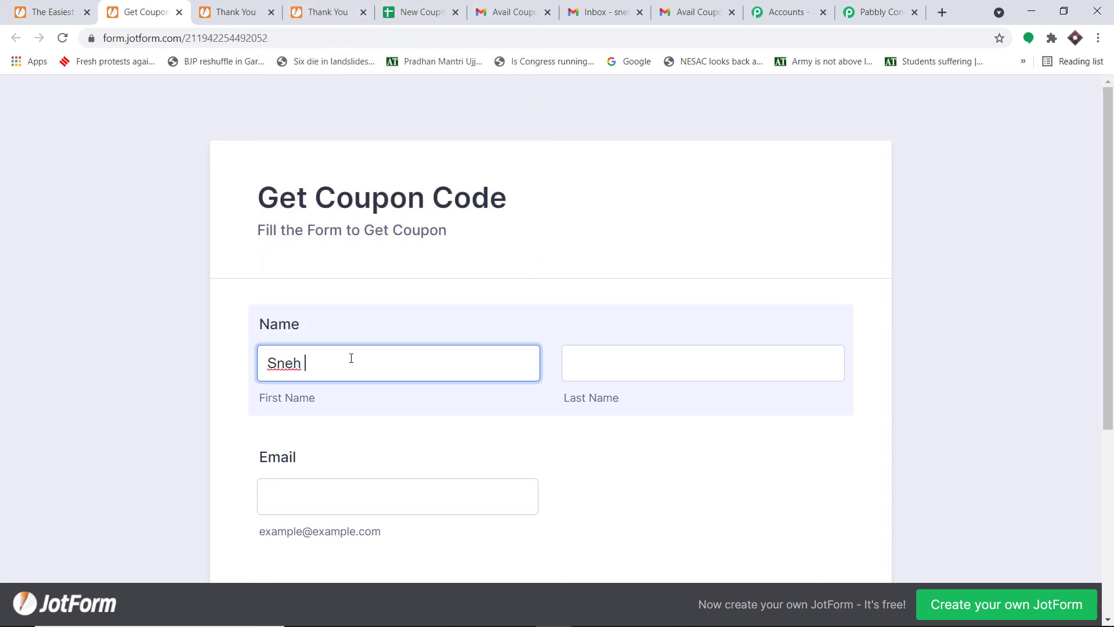
pyautogui.click(606, 362)
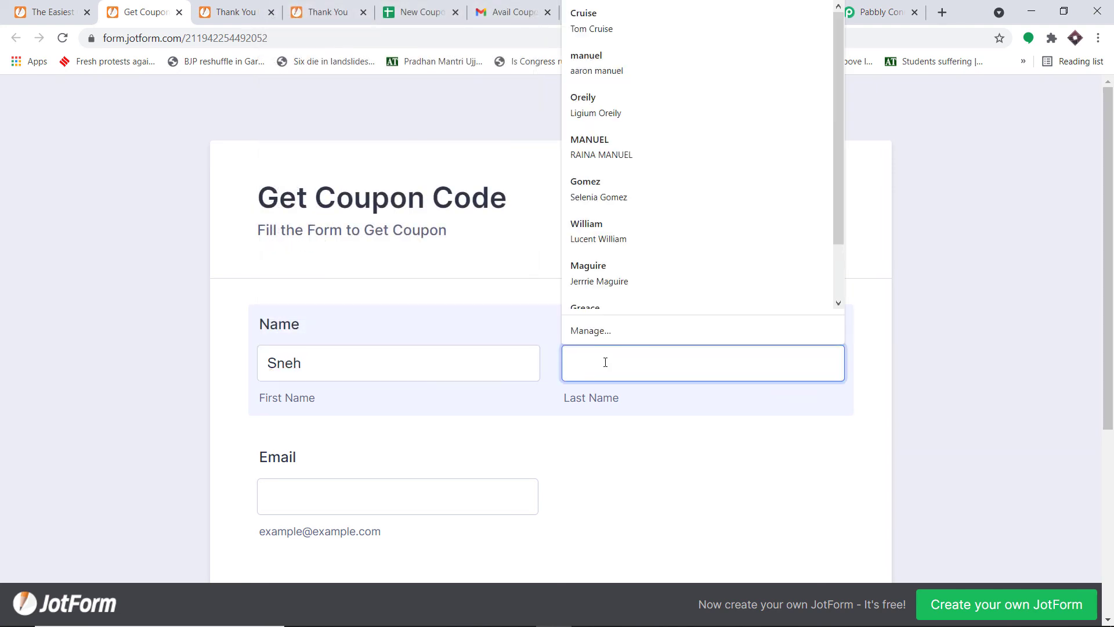
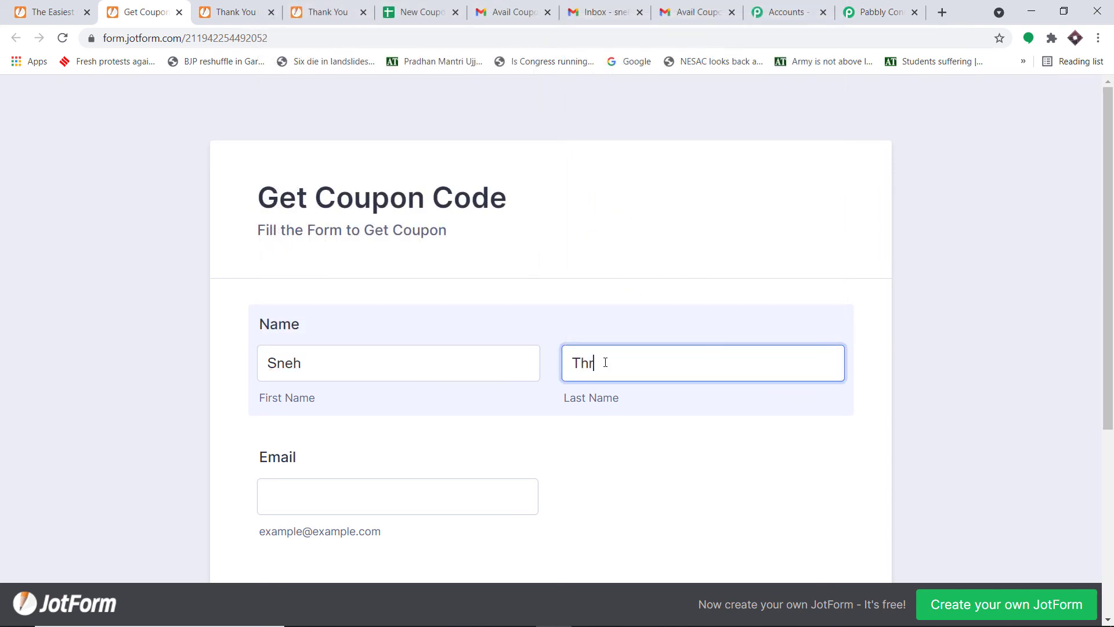
# Enter the respondent's email address and pick the saved phone number from autofill
pyautogui.scroll(-3, 606, 363)
pyautogui.click(421, 288)
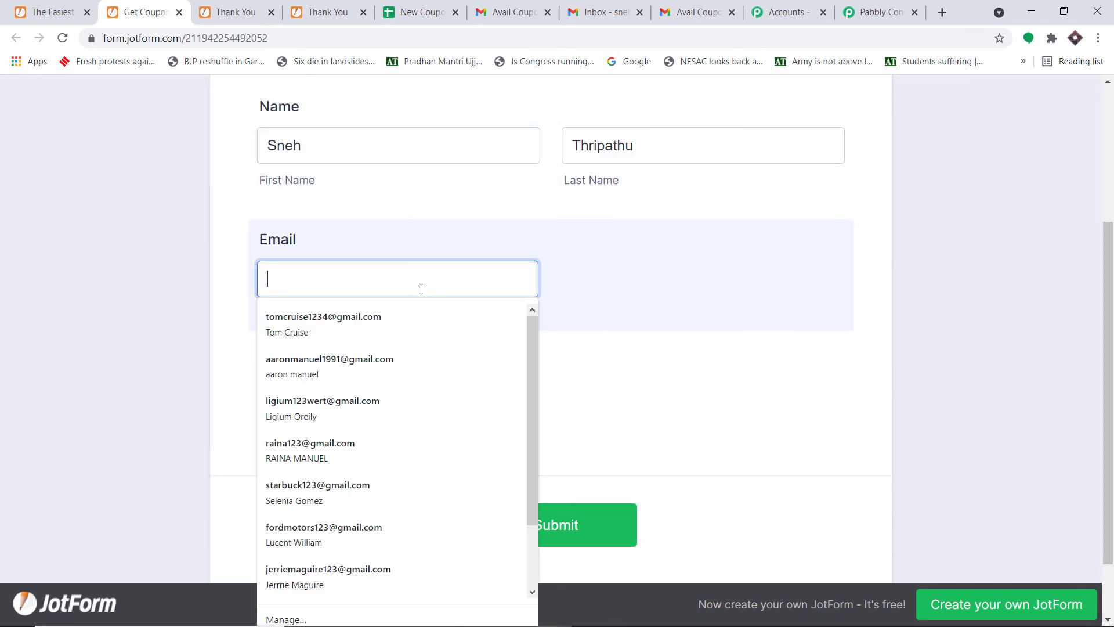
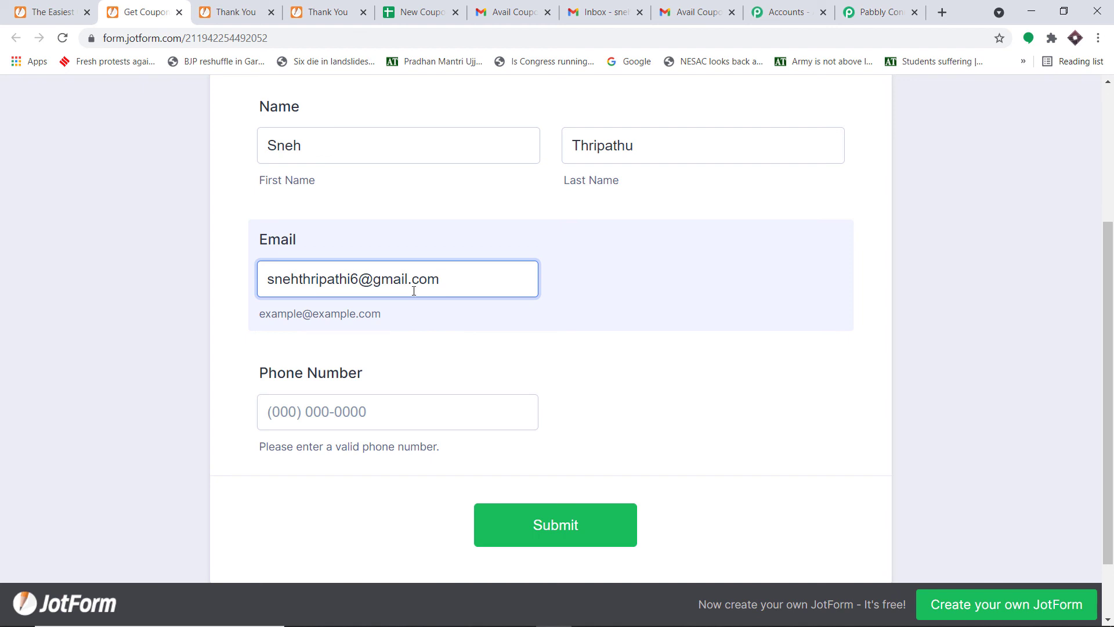
pyautogui.click(308, 410)
pyautogui.click(305, 347)
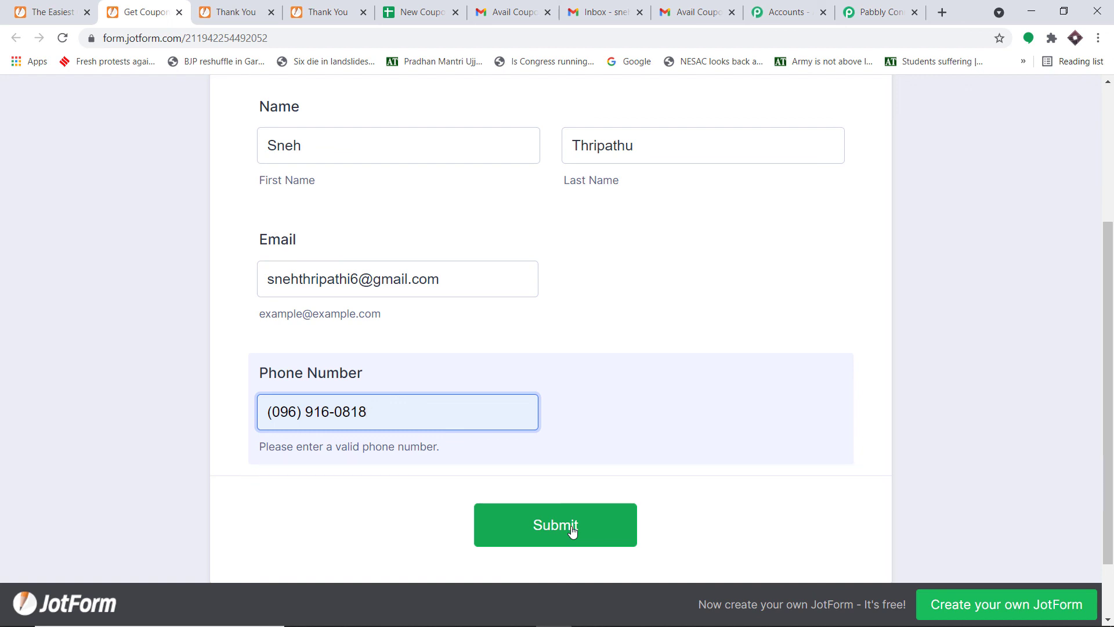
pyautogui.click(418, 12)
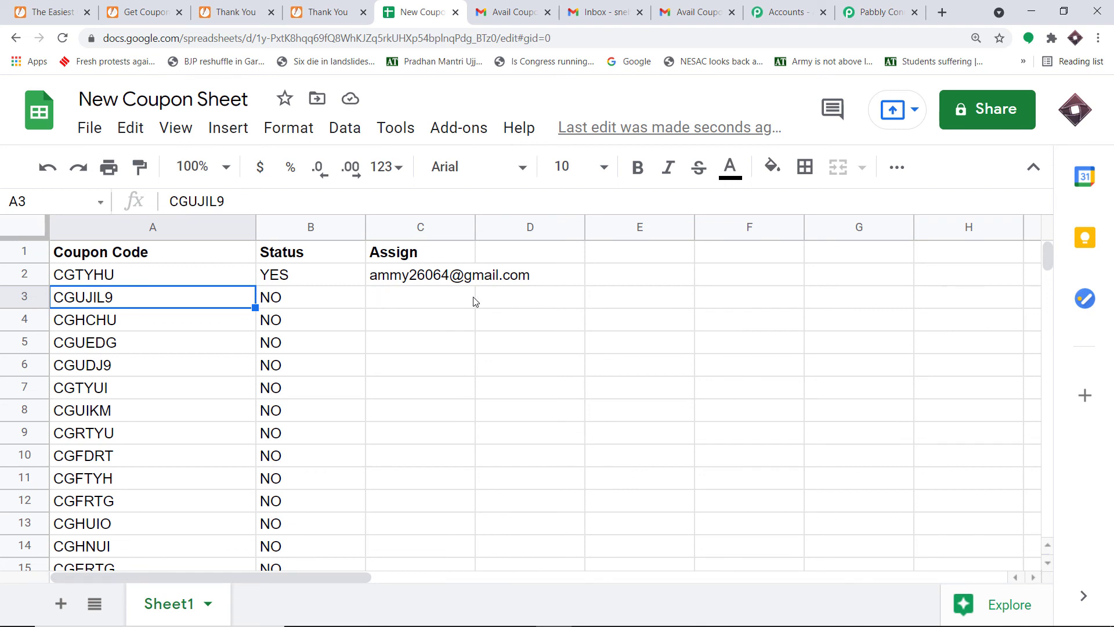
# Submit the filled coupon form and check coupon CGUJIL9's row in the sheet
pyautogui.click(222, 5)
pyautogui.click(165, 4)
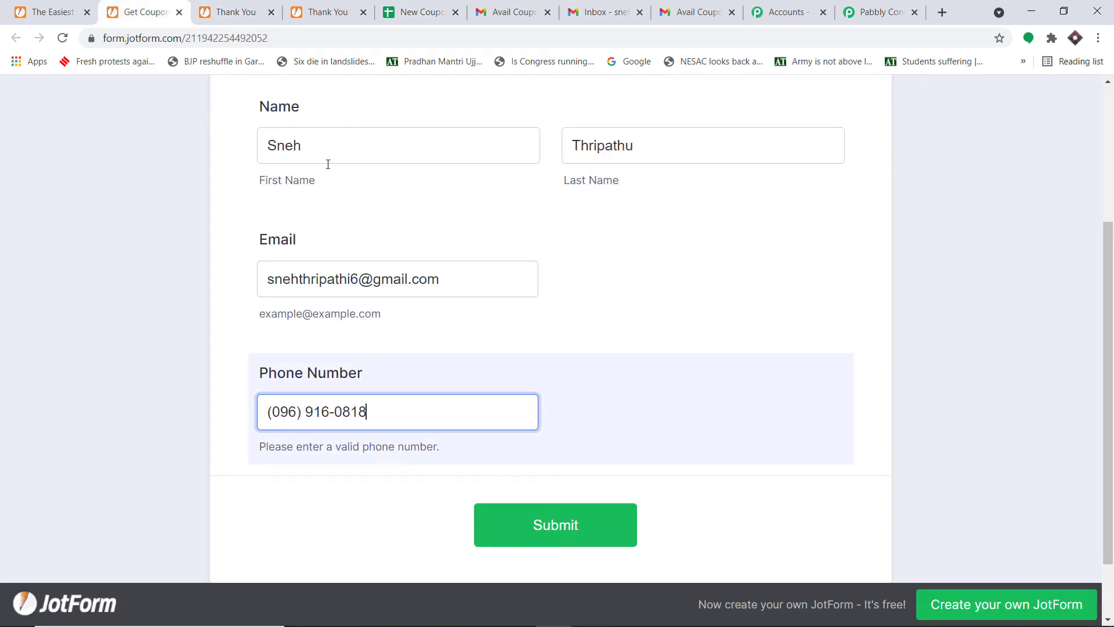
pyautogui.click(529, 536)
pyautogui.click(422, 7)
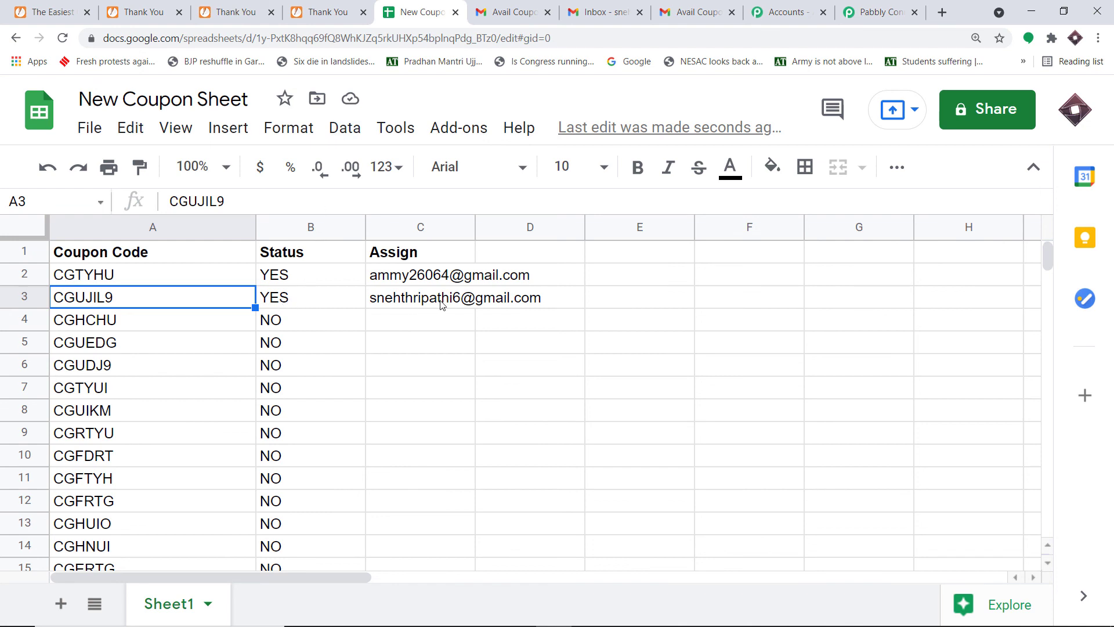
pyautogui.moveTo(401, 297)
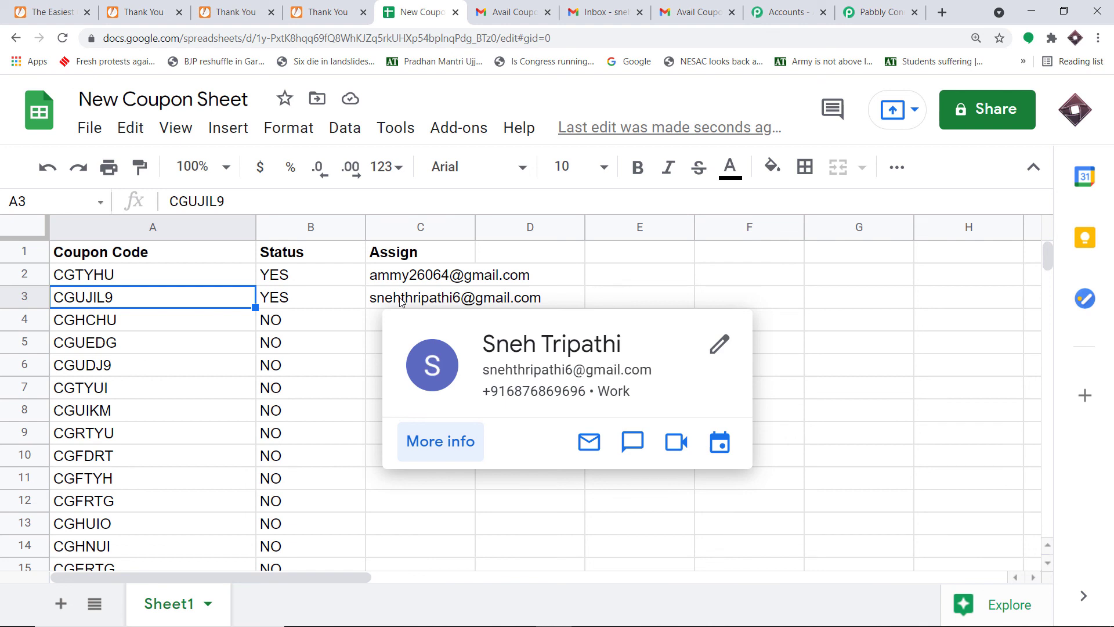
# Collapse the Update Cell Value, Send an Email and JotForm trigger steps
pyautogui.click(851, 5)
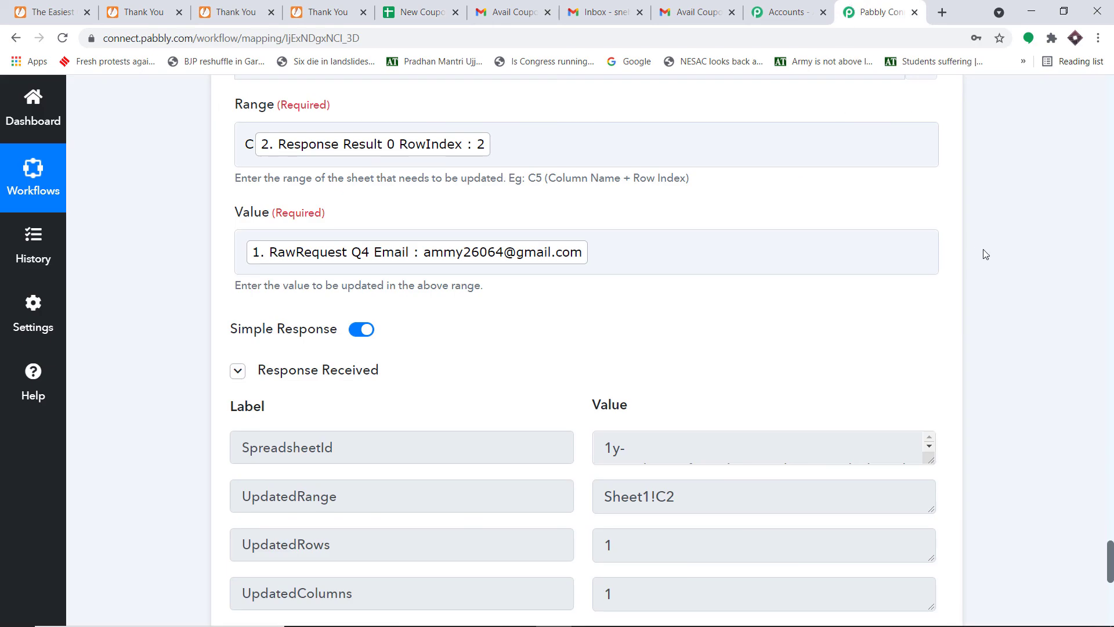
pyautogui.scroll(5, 983, 254)
pyautogui.scroll(5, 980, 248)
pyautogui.click(406, 271)
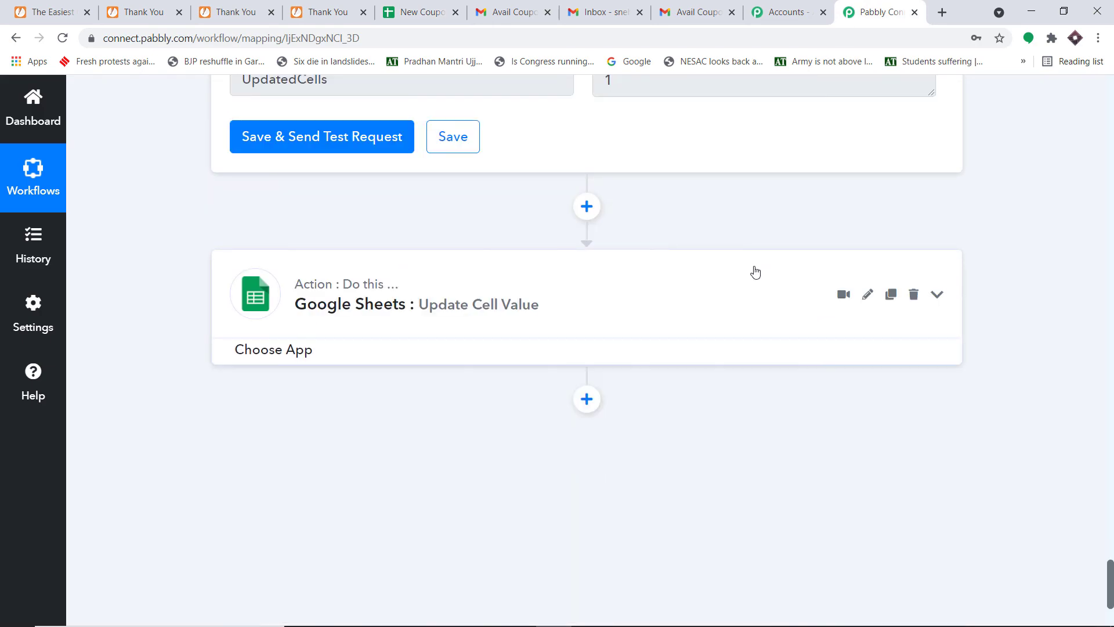
pyautogui.scroll(-5, 637, 272)
pyautogui.scroll(5, 637, 272)
pyautogui.scroll(1, 632, 270)
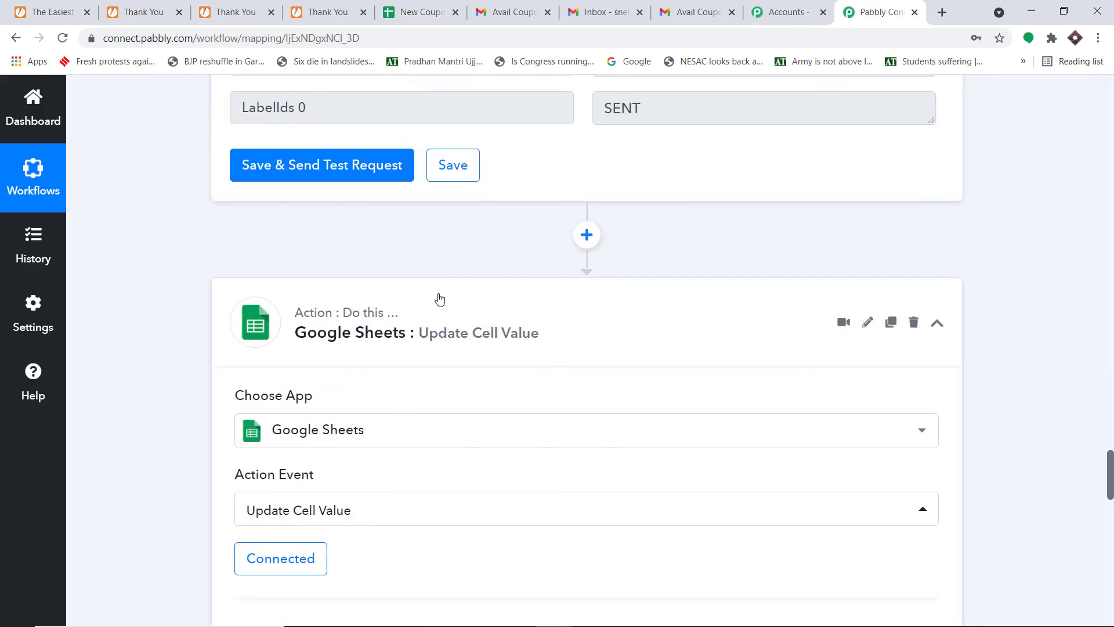
pyautogui.scroll(6, 627, 266)
pyautogui.scroll(5, 626, 266)
pyautogui.scroll(5, 593, 273)
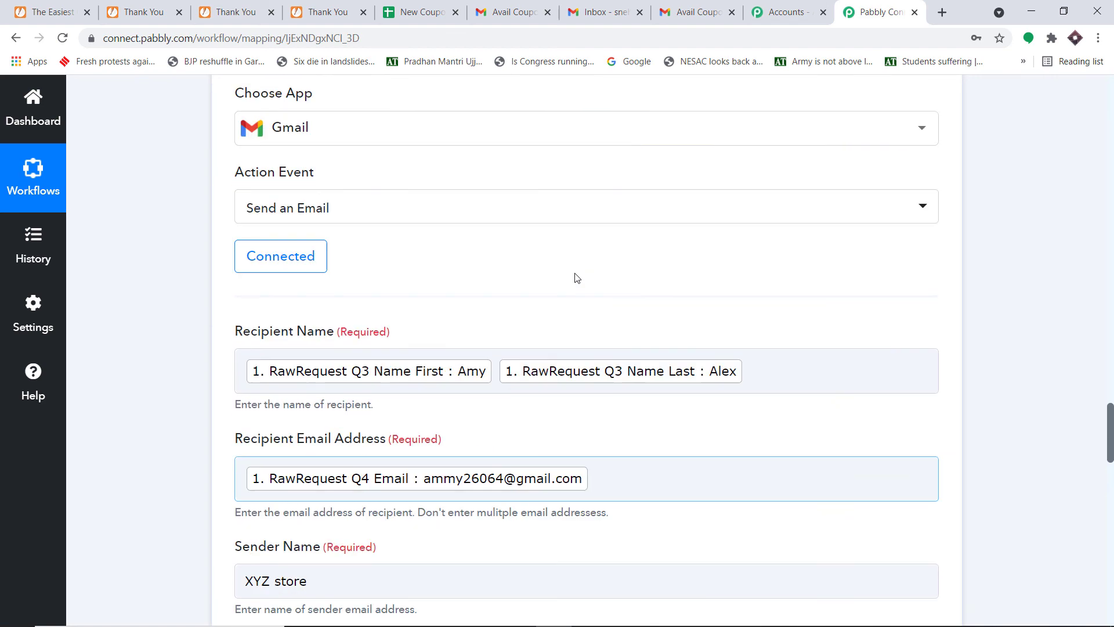
pyautogui.scroll(5, 575, 277)
pyautogui.click(418, 331)
pyautogui.scroll(10, 607, 273)
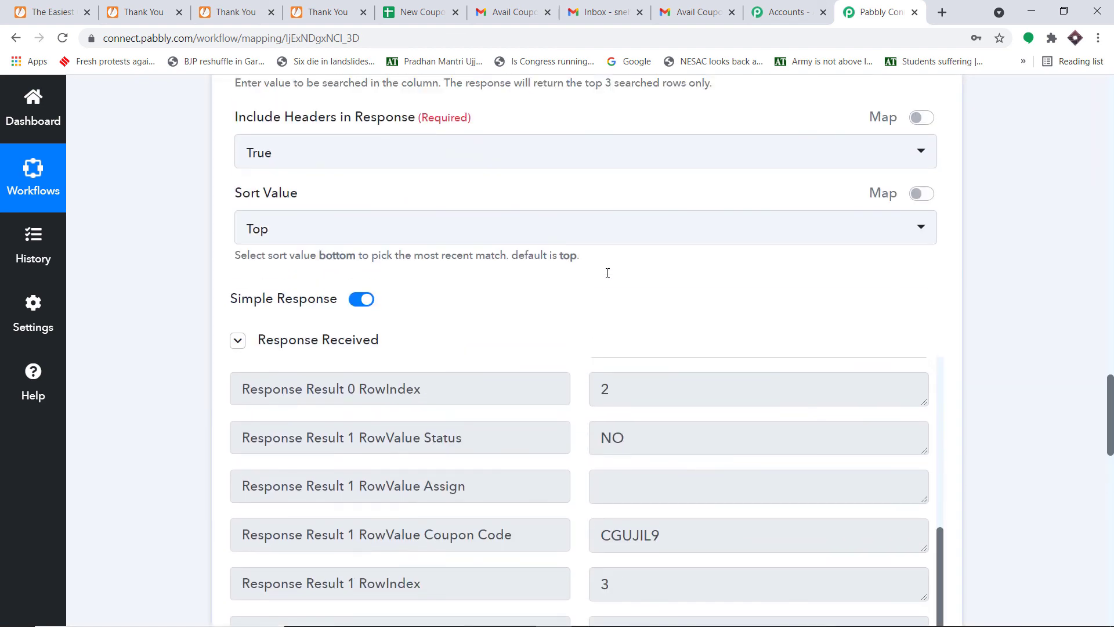
pyautogui.scroll(6, 575, 281)
pyautogui.scroll(5, 565, 285)
pyautogui.scroll(4, 564, 285)
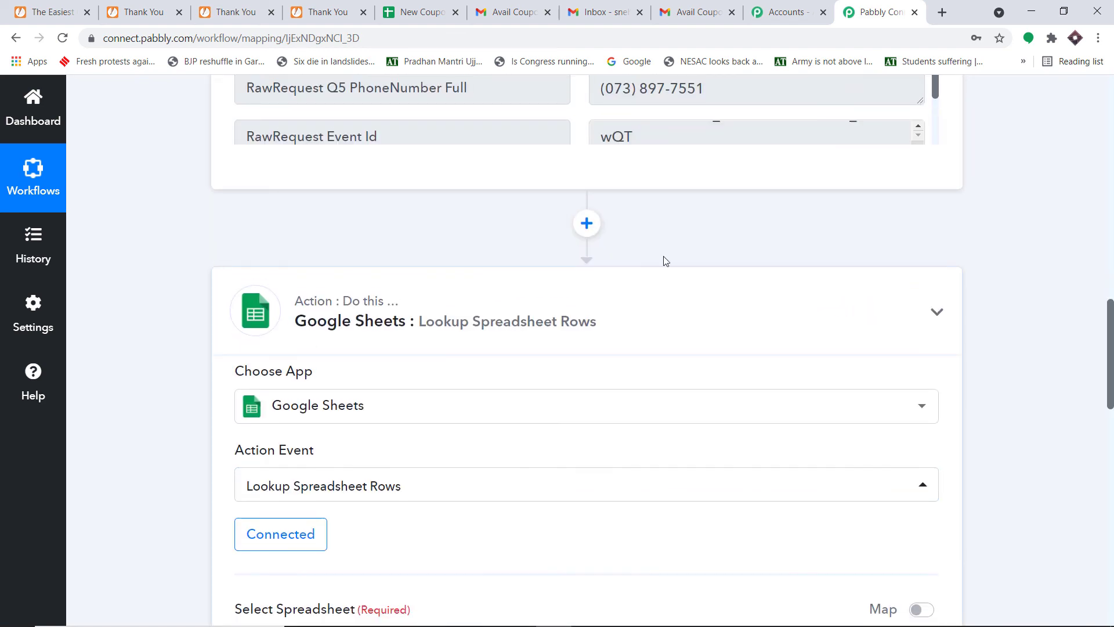
pyautogui.scroll(8, 664, 259)
pyautogui.scroll(7, 620, 261)
pyautogui.scroll(3, 619, 260)
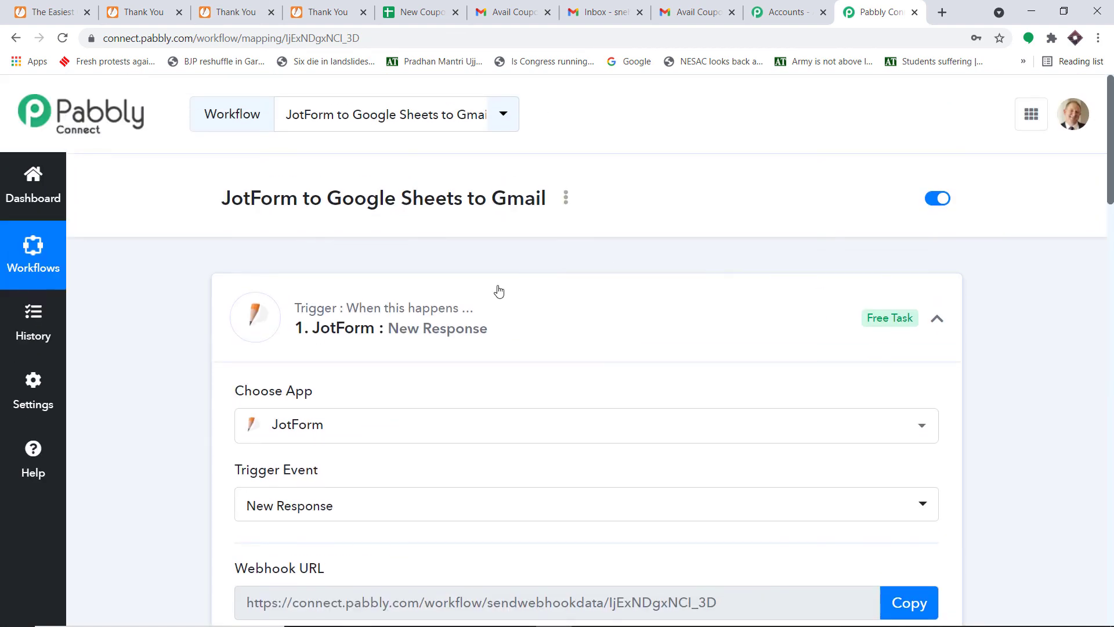
pyautogui.click(443, 316)
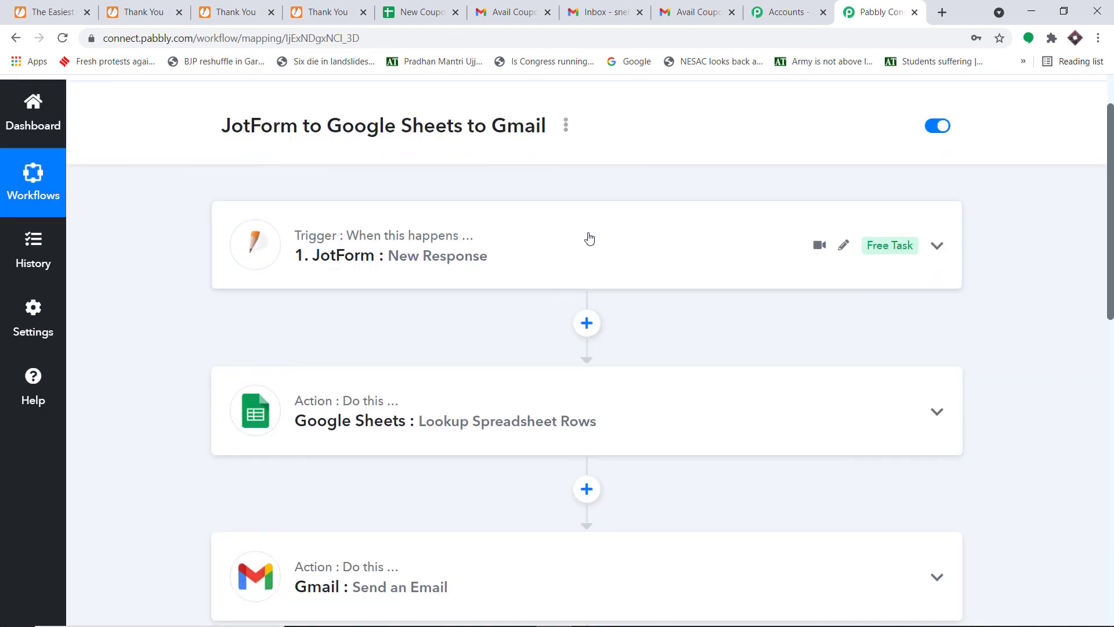
# Scroll through the collapsed chain: JotForm, lookup, Gmail and both Update Cell Value steps
pyautogui.scroll(-2, 772, 240)
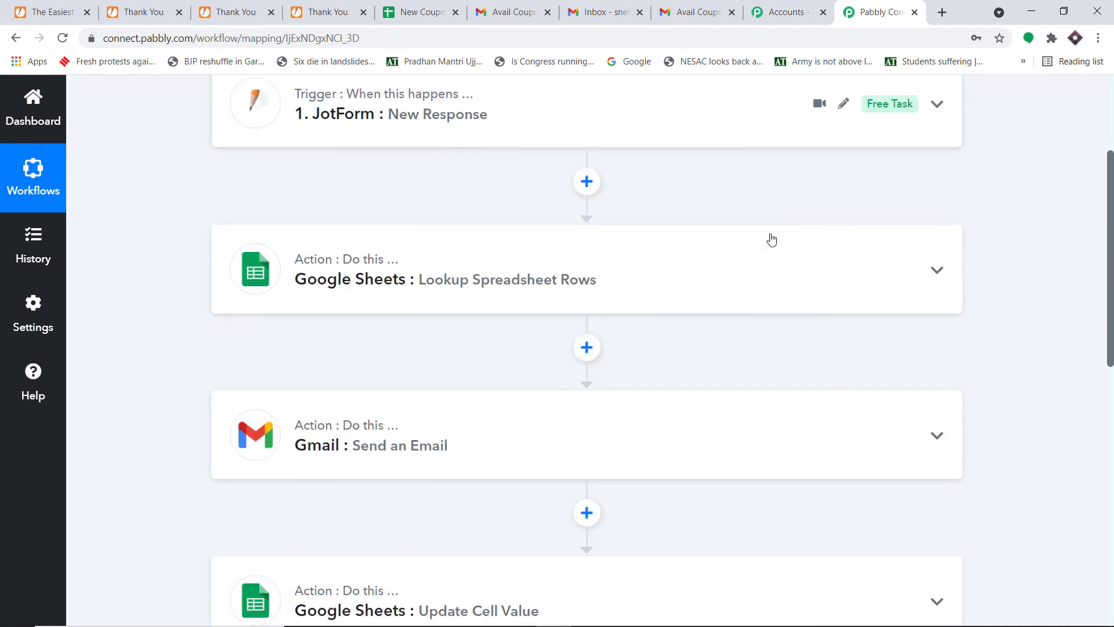
pyautogui.scroll(-2, 771, 238)
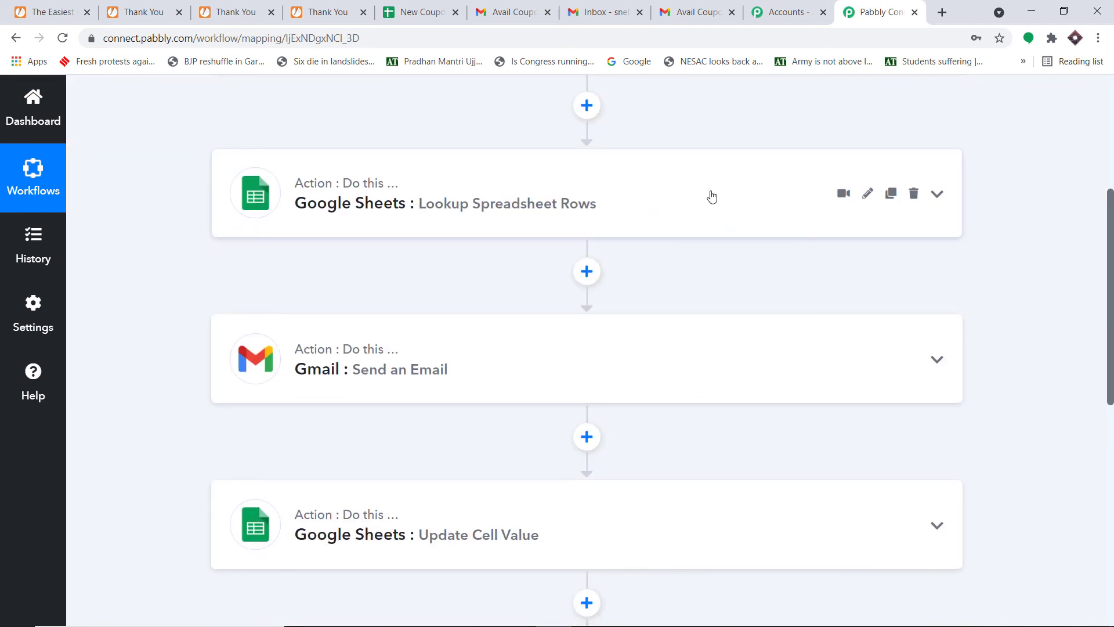
pyautogui.scroll(-2, 714, 199)
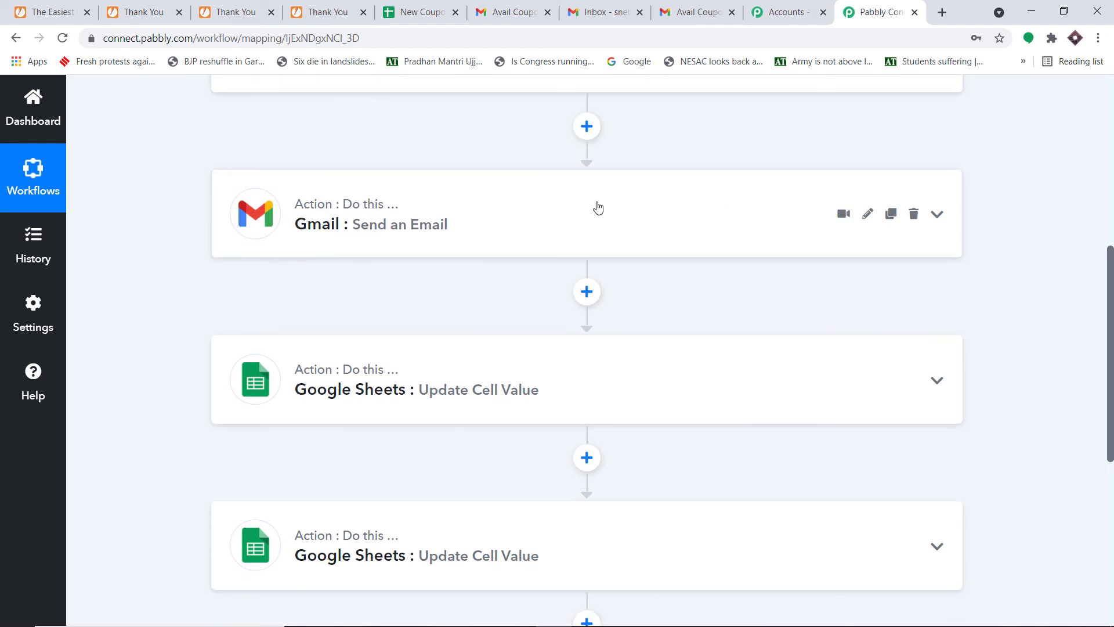
pyautogui.scroll(-2, 598, 207)
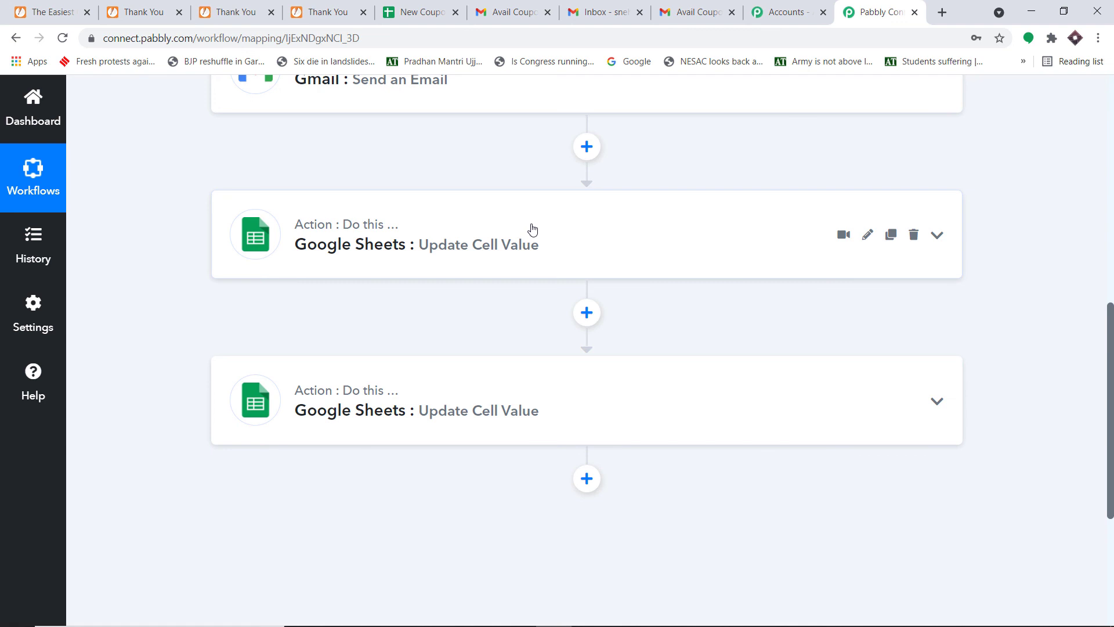
pyautogui.scroll(-1, 533, 230)
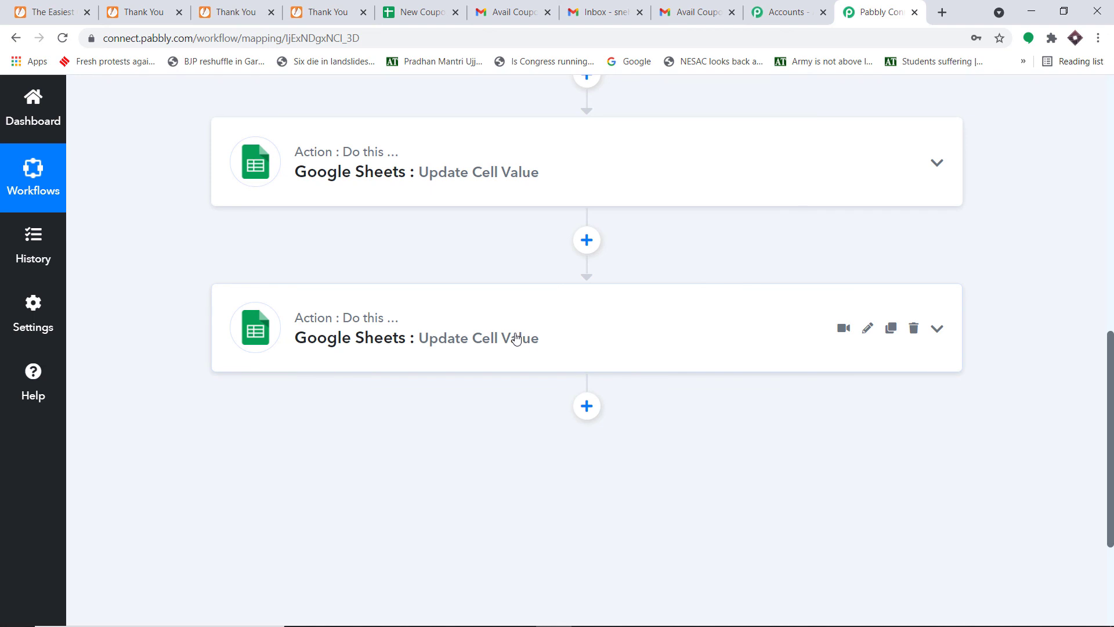
pyautogui.scroll(5, 502, 337)
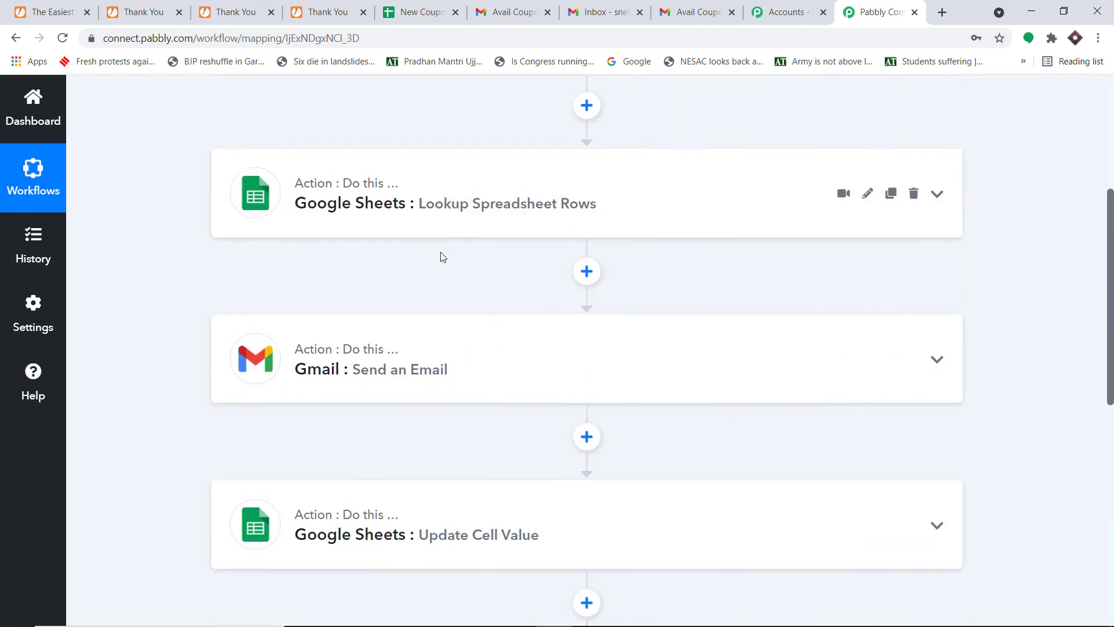
pyautogui.scroll(1, 731, 210)
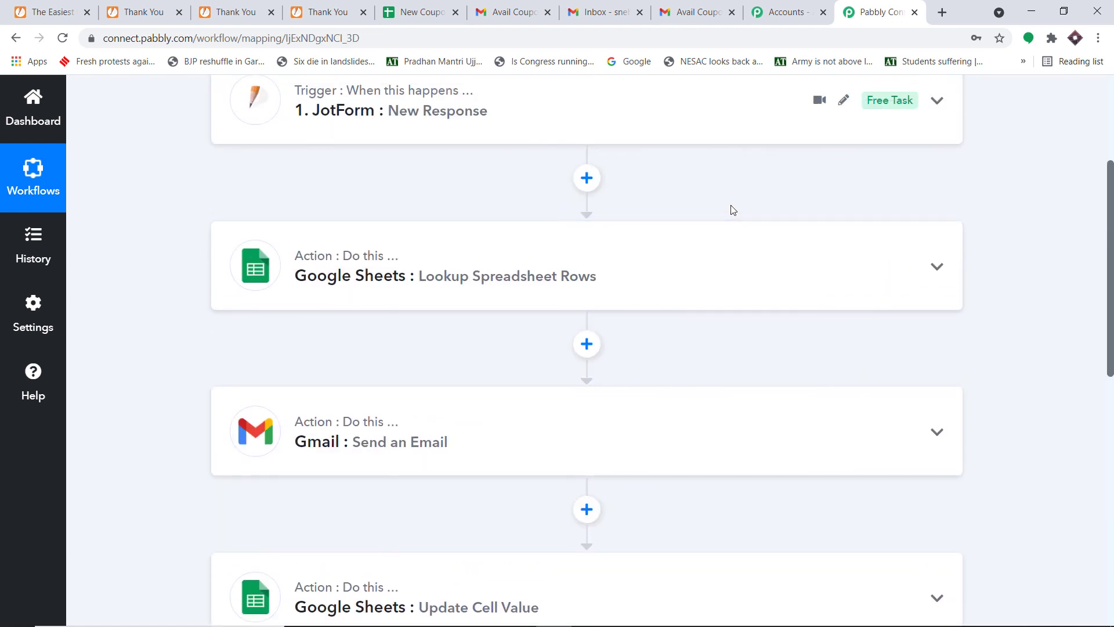
pyautogui.scroll(-2, 733, 210)
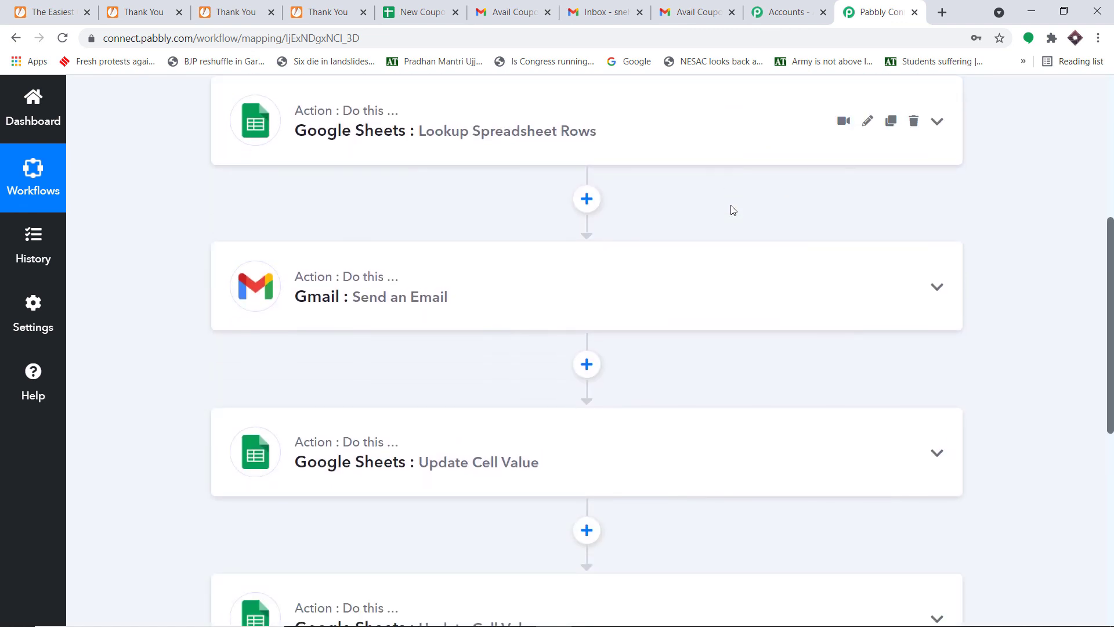